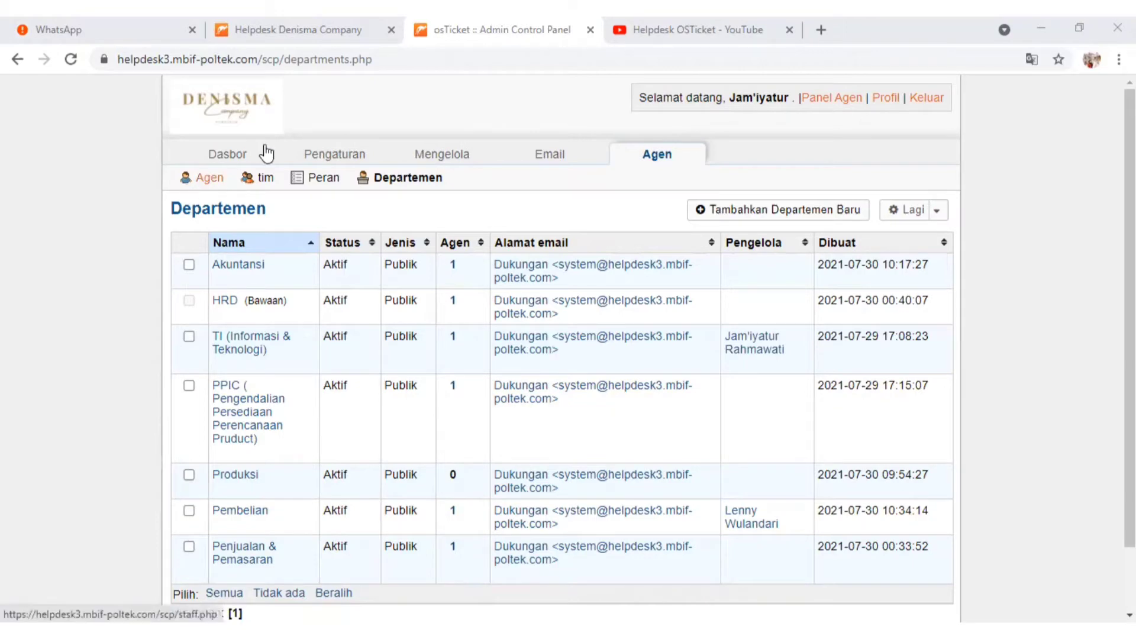
Open the agent list, switch to the dashboard's system log, and examine the logged warnings and the details of login and password-reset entries
left_click(204, 181)
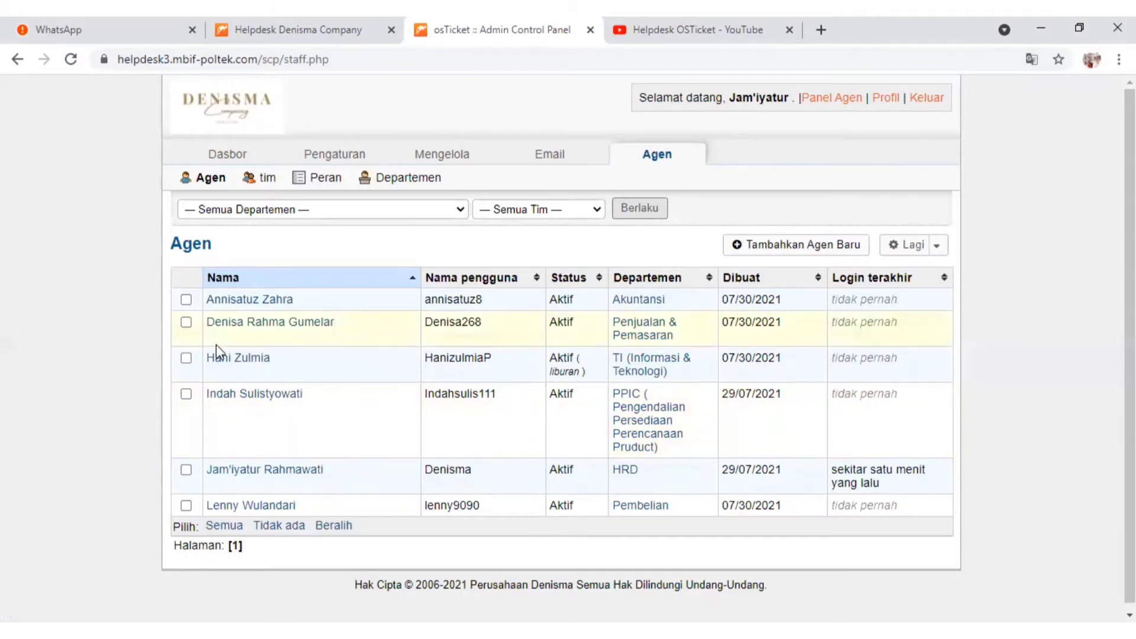
mouse_move(225, 153)
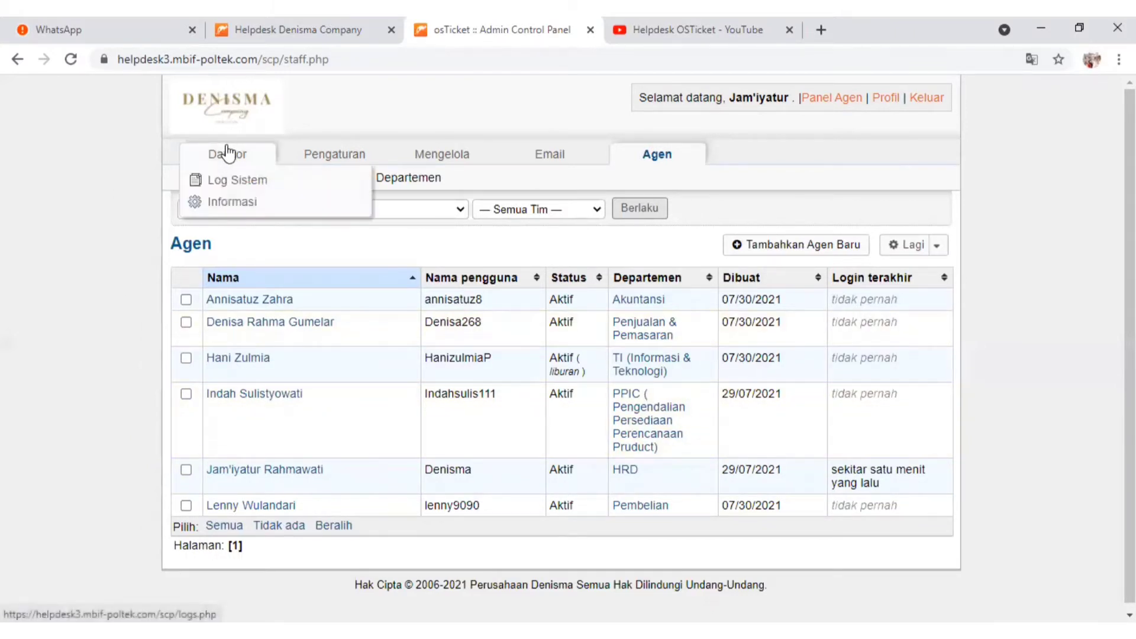
left_click(225, 151)
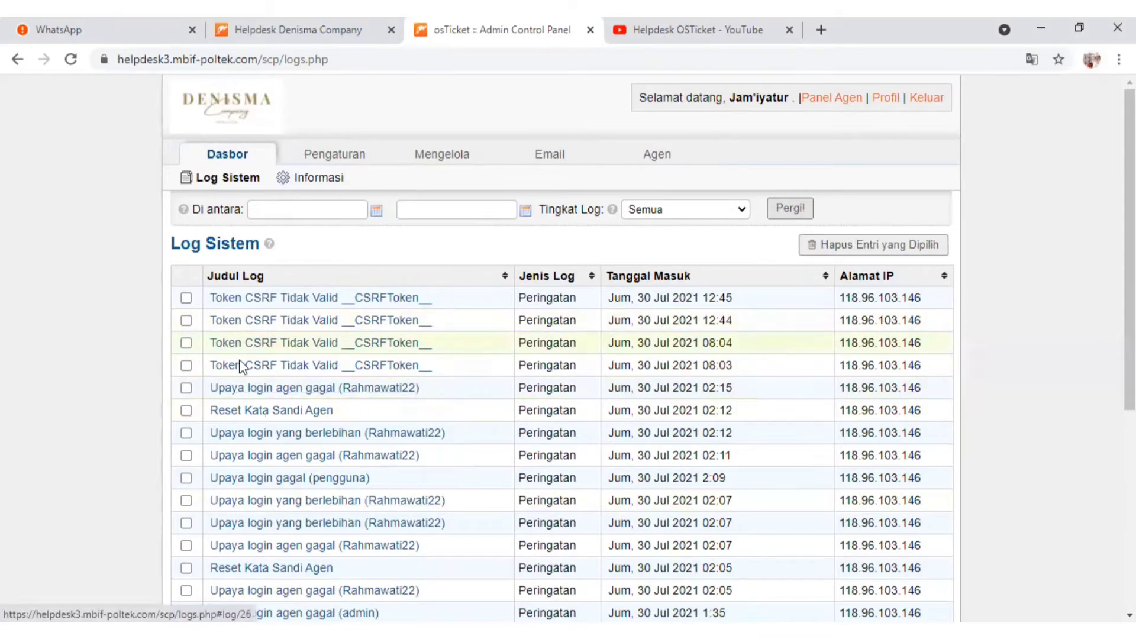
mouse_move(258, 403)
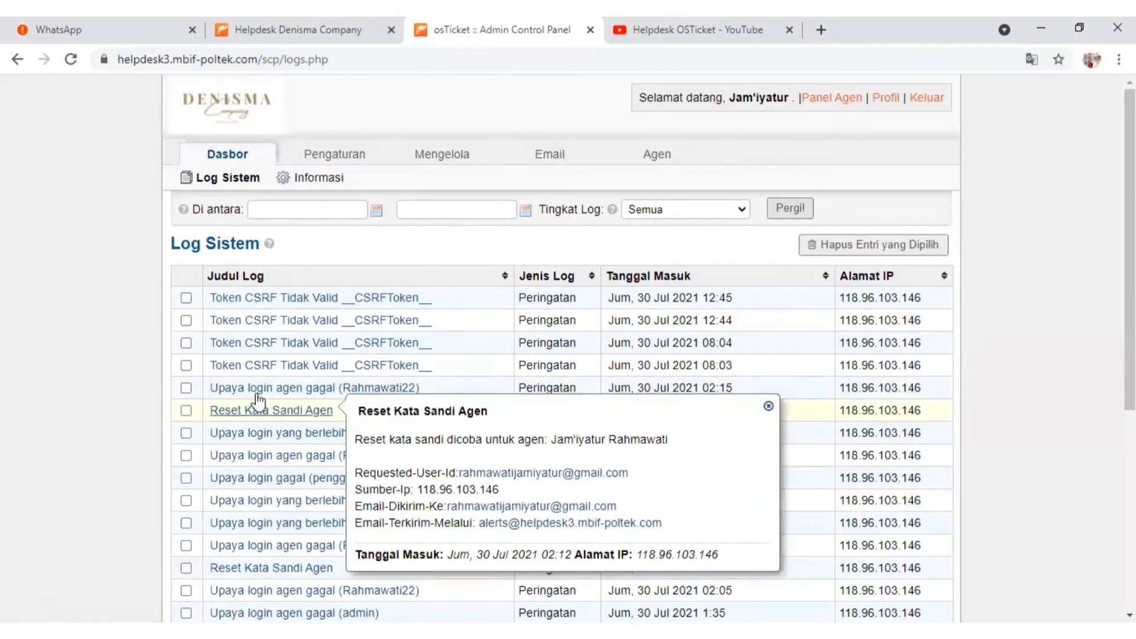
mouse_move(373, 390)
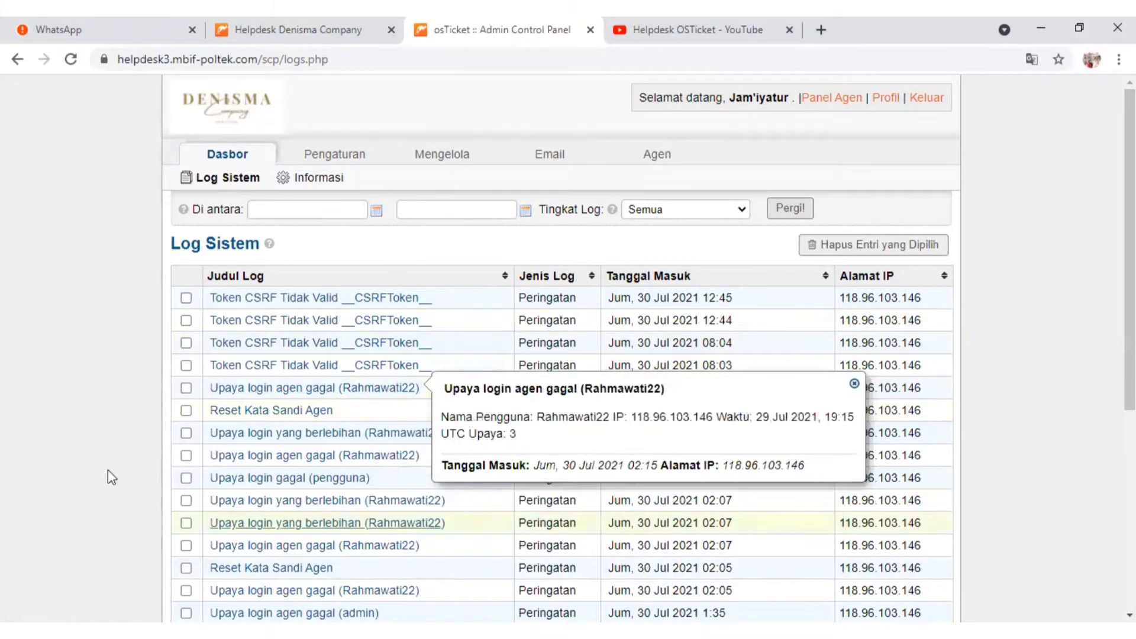
mouse_move(341, 569)
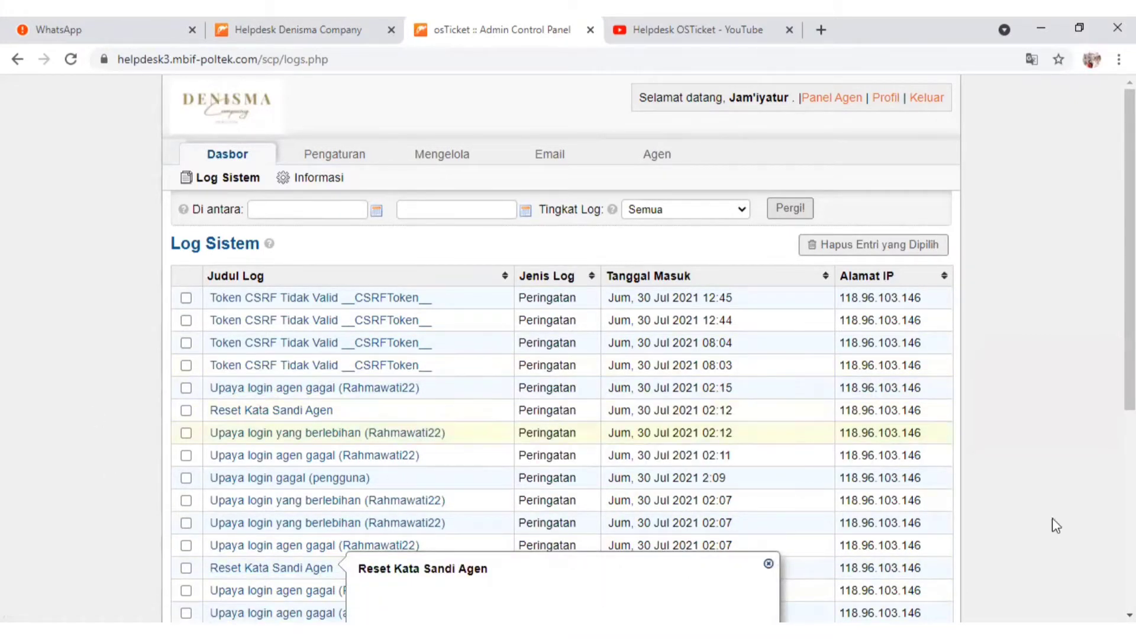
left_click(1130, 615)
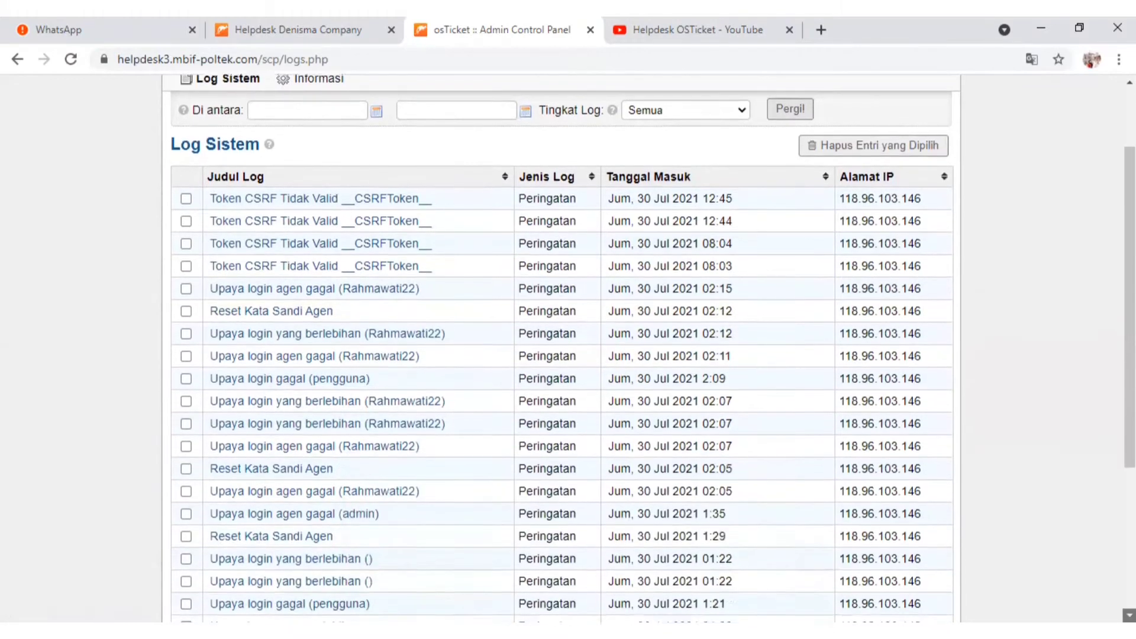
left_click(1129, 615)
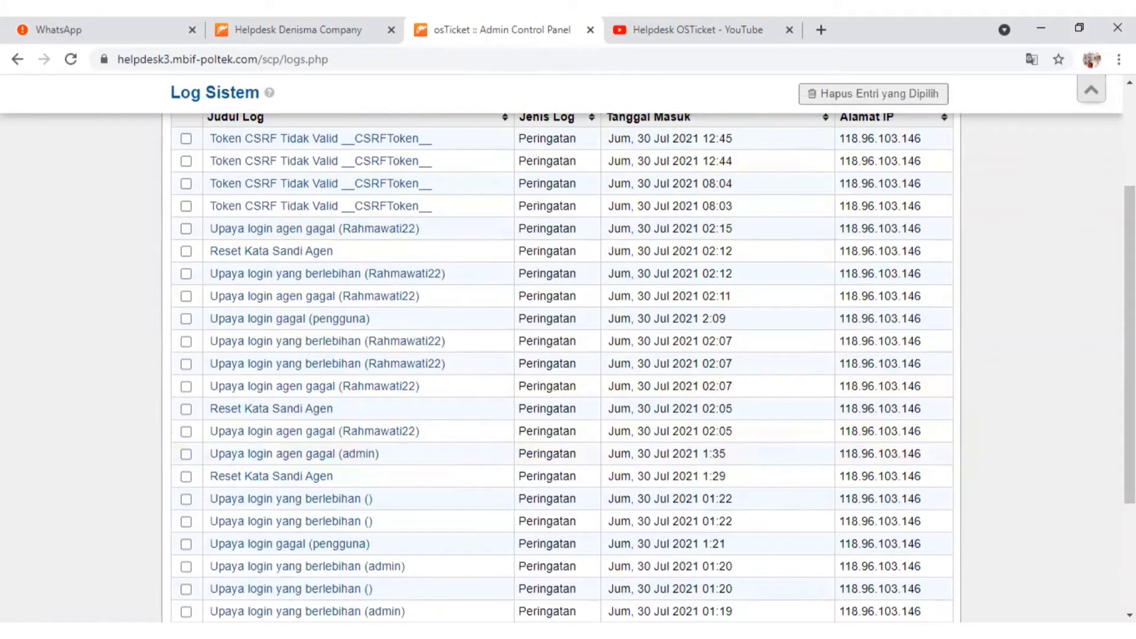
scroll(257, 381, "up", 3)
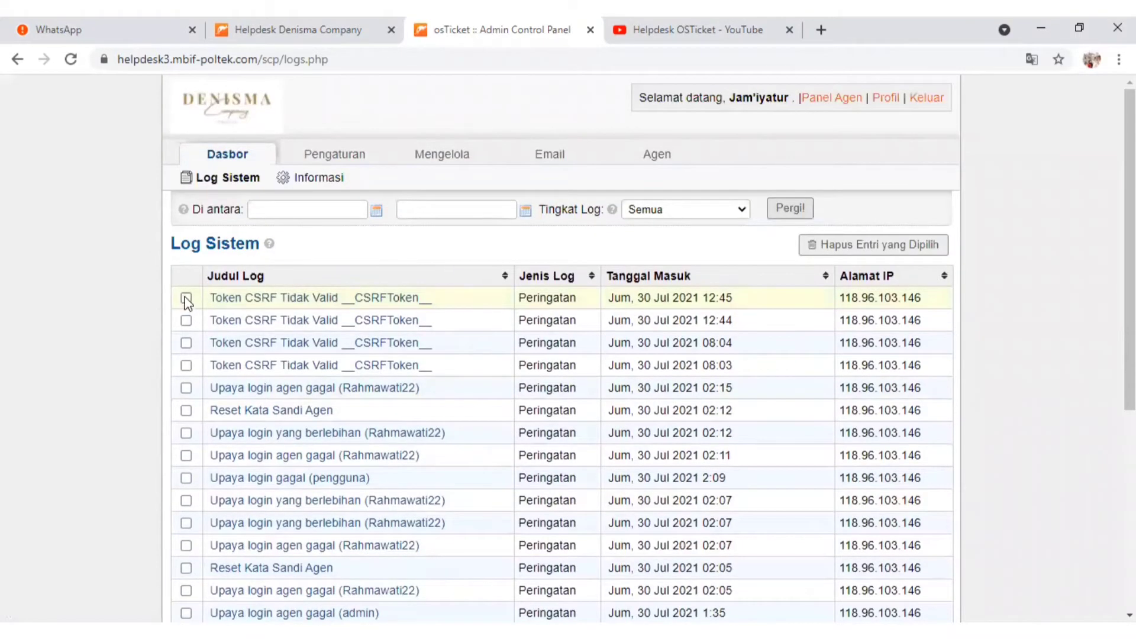
Delete the invalid CSRF token entry dated 30 Jul 2021 12:45 from the system log
left_click(186, 299)
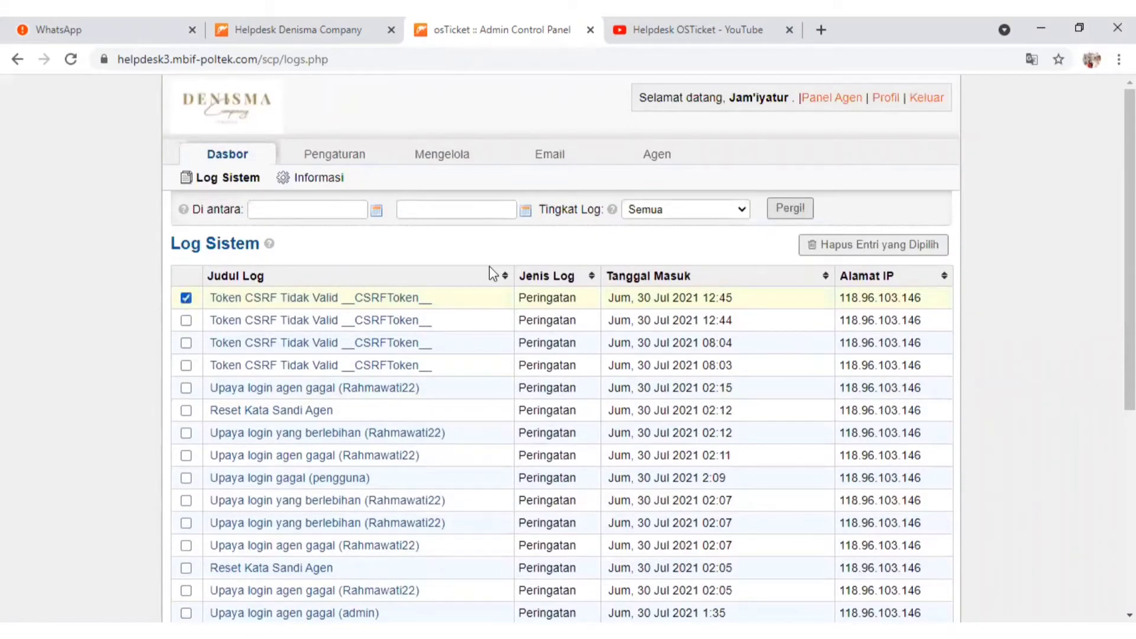
left_click(858, 246)
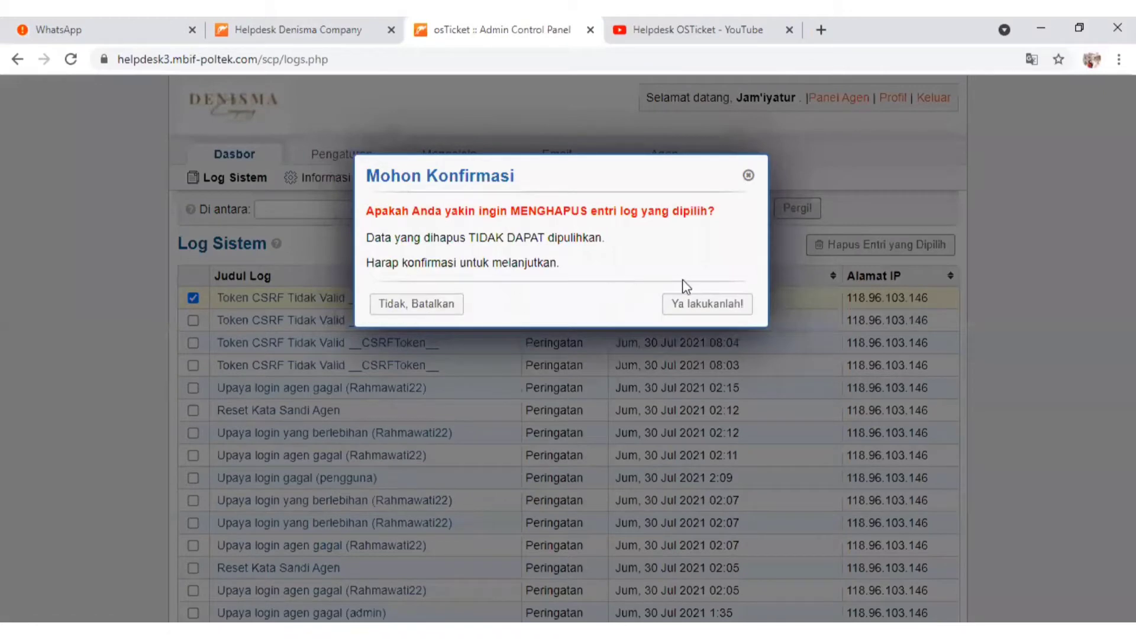
left_click(701, 305)
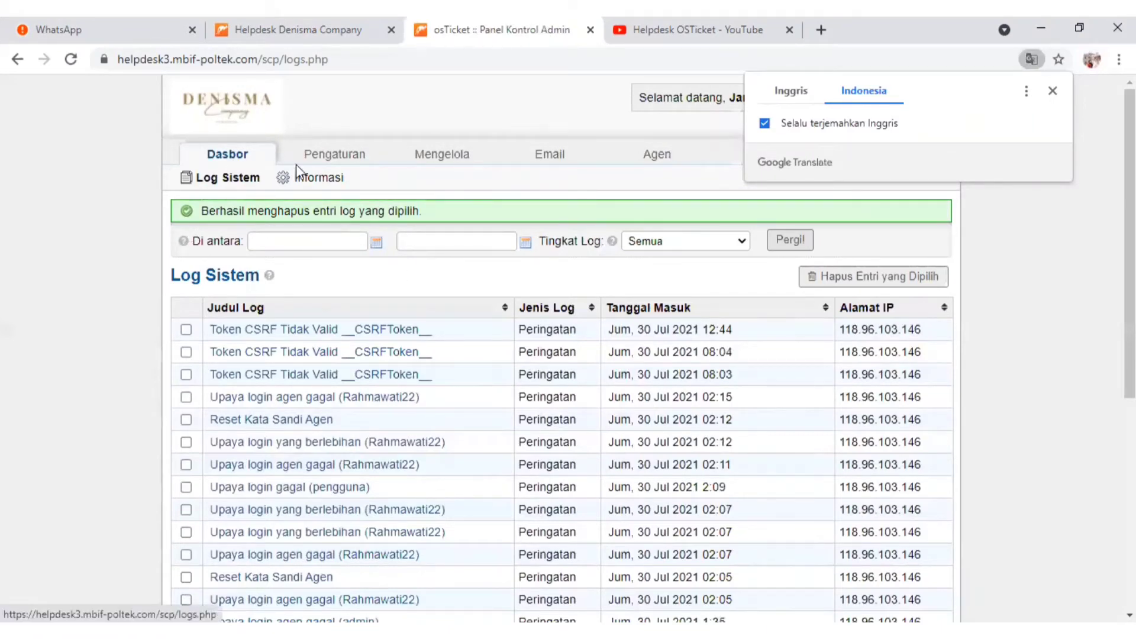
Review the osTicket installation information, covering server versions, PHP extensions, PHP settings and database usage
left_click(320, 179)
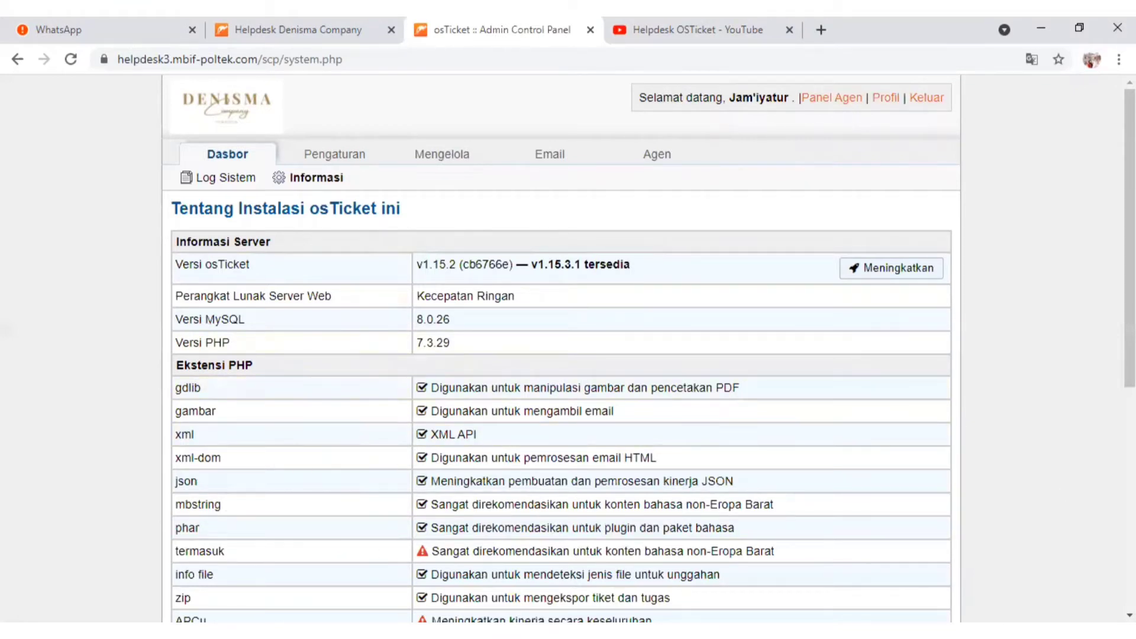
scroll(561, 349, "down", 1)
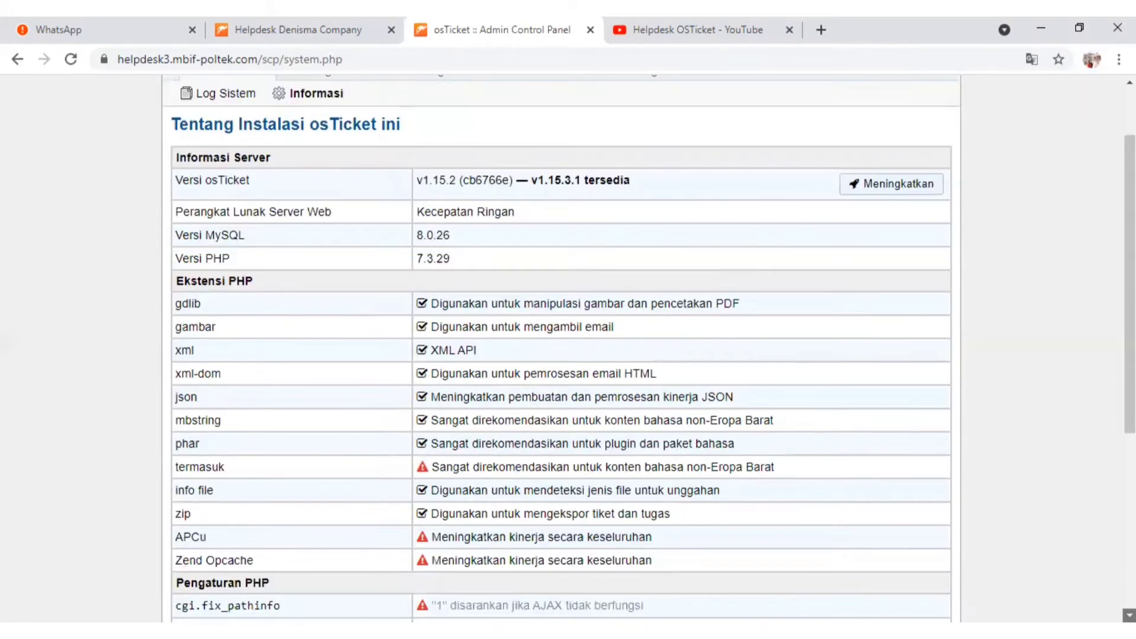
scroll(199, 491, "down", 3)
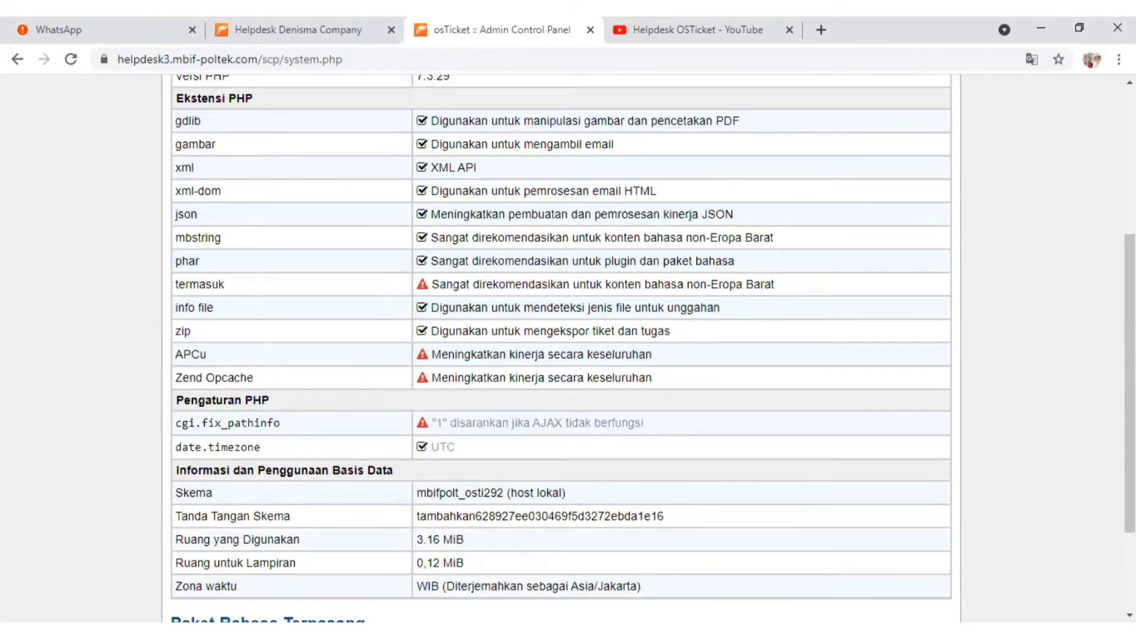
scroll(349, 204, "up", 5)
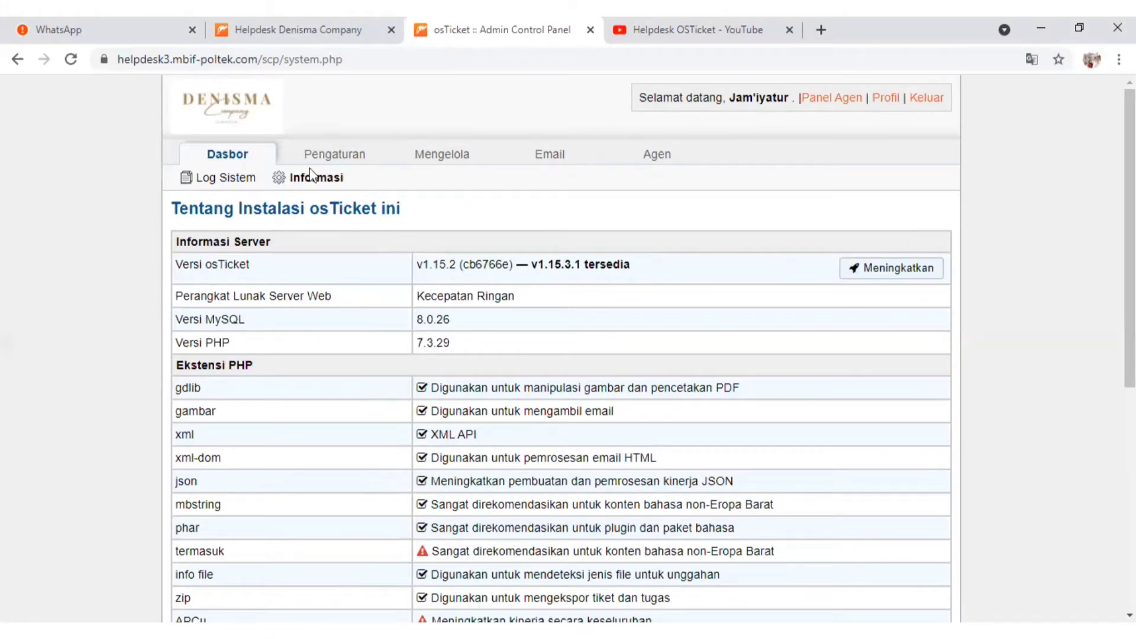
Open the company profile settings and re-enter the company name as Denisma Company, checking the website and phone number fields
mouse_move(313, 161)
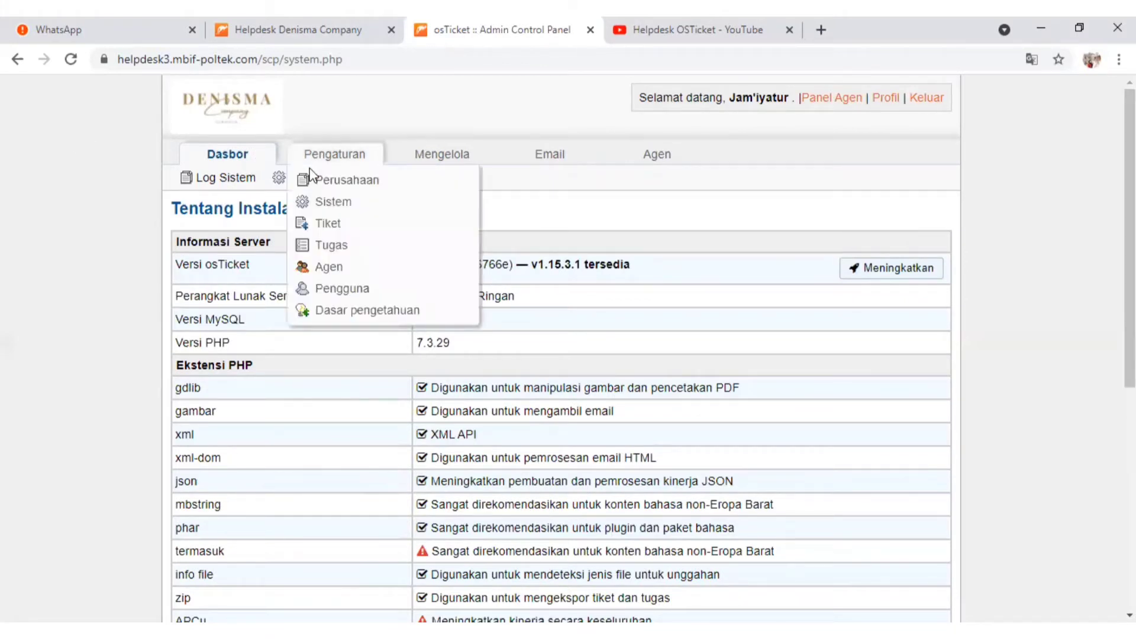
left_click(351, 158)
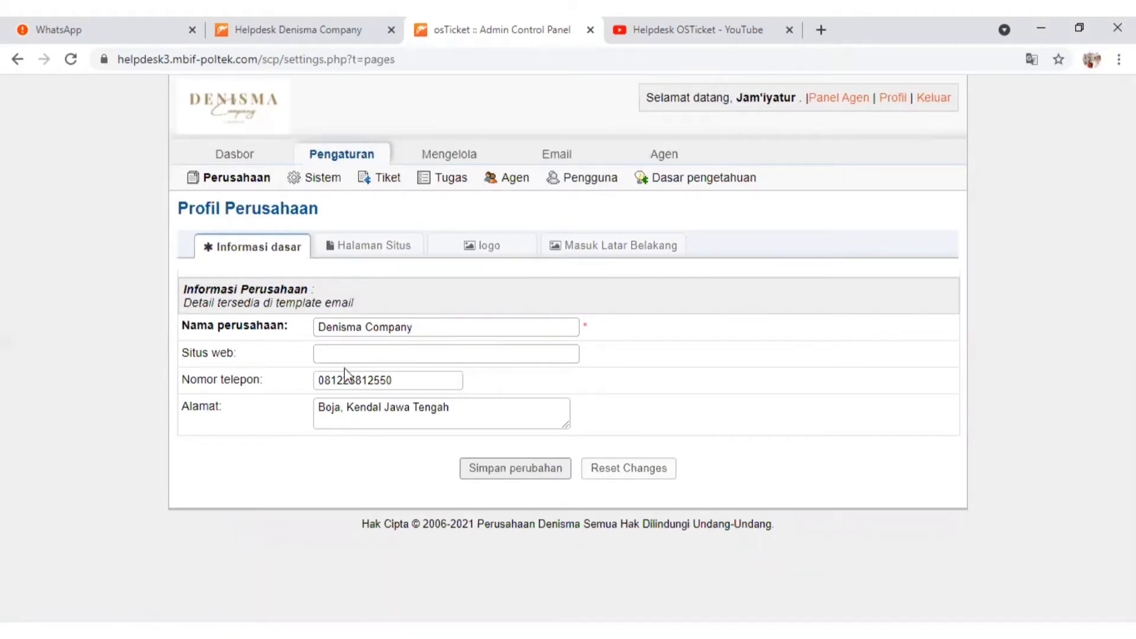
left_click(424, 326)
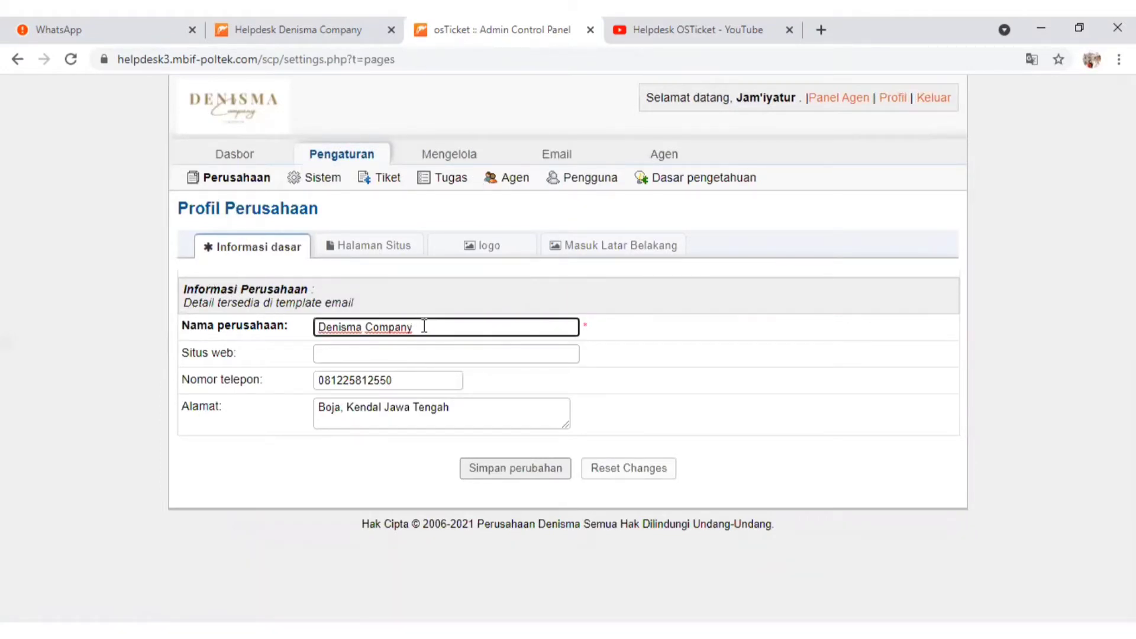
key("BackSpace")
key("BackSpace")
key("BackSpace")
key("BackSpace")
key("BackSpace")
key("BackSpace")
key("BackSpace")
key("BackSpace")
key("BackSpace")
key("BackSpace")
key("BackSpace")
key("BackSpace")
key("BackSpace")
key("BackSpace")
key("BackSpace")
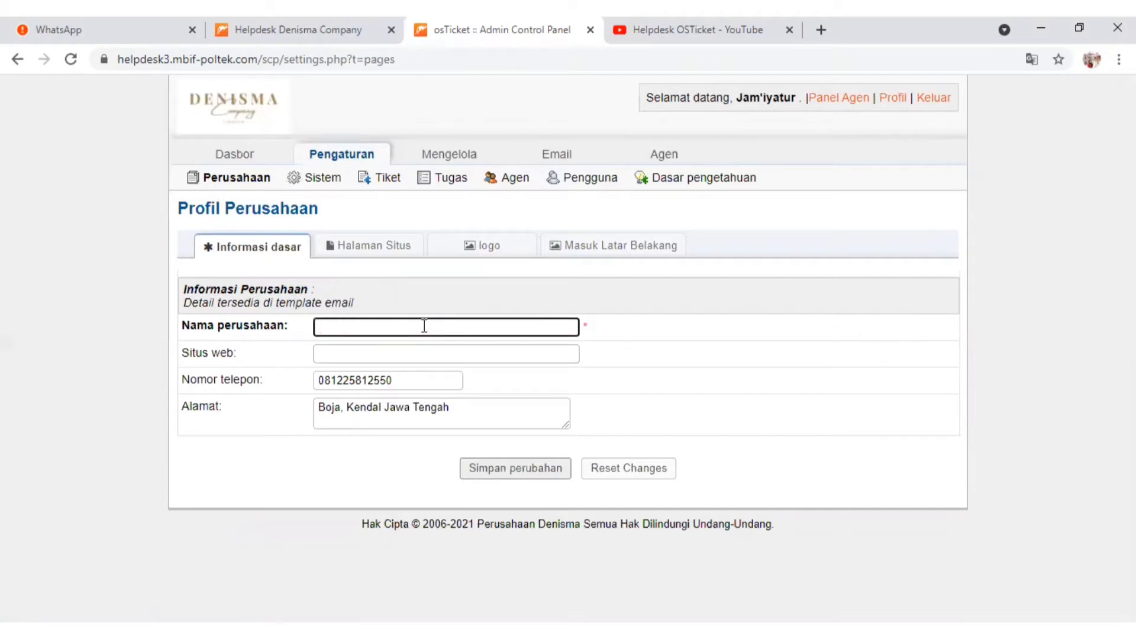
type("Denisma Company")
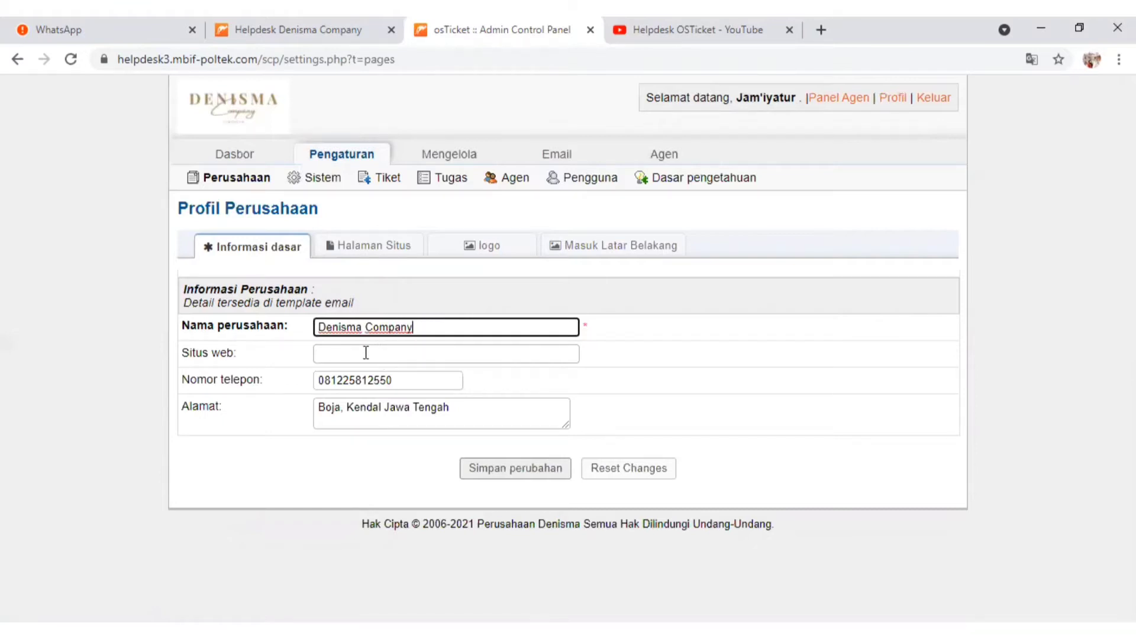
left_click(366, 352)
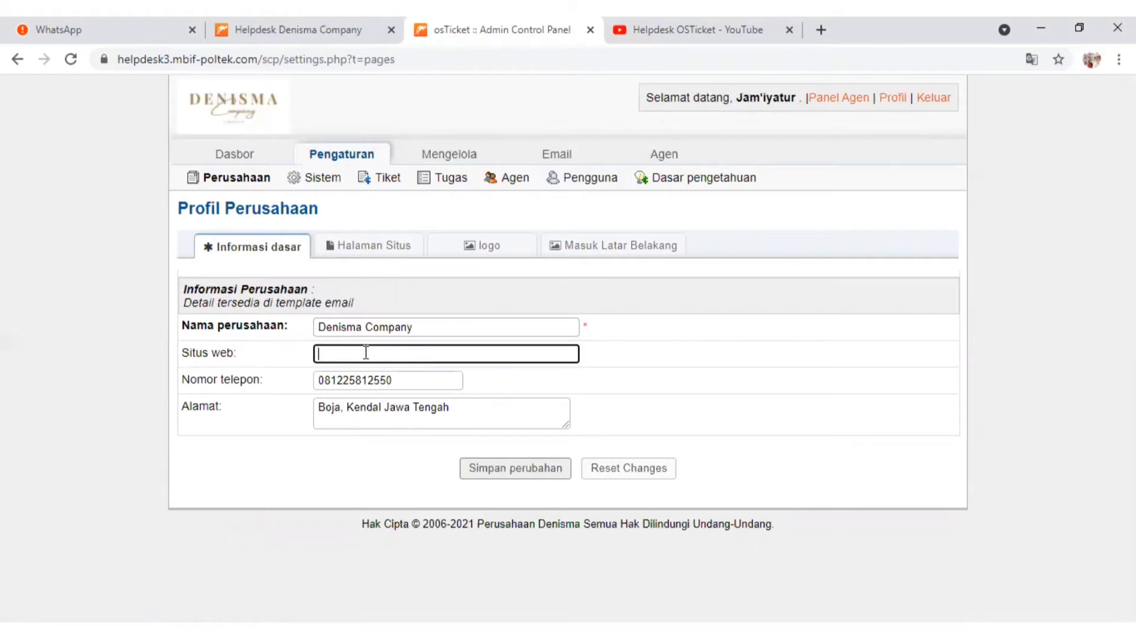
left_click(413, 378)
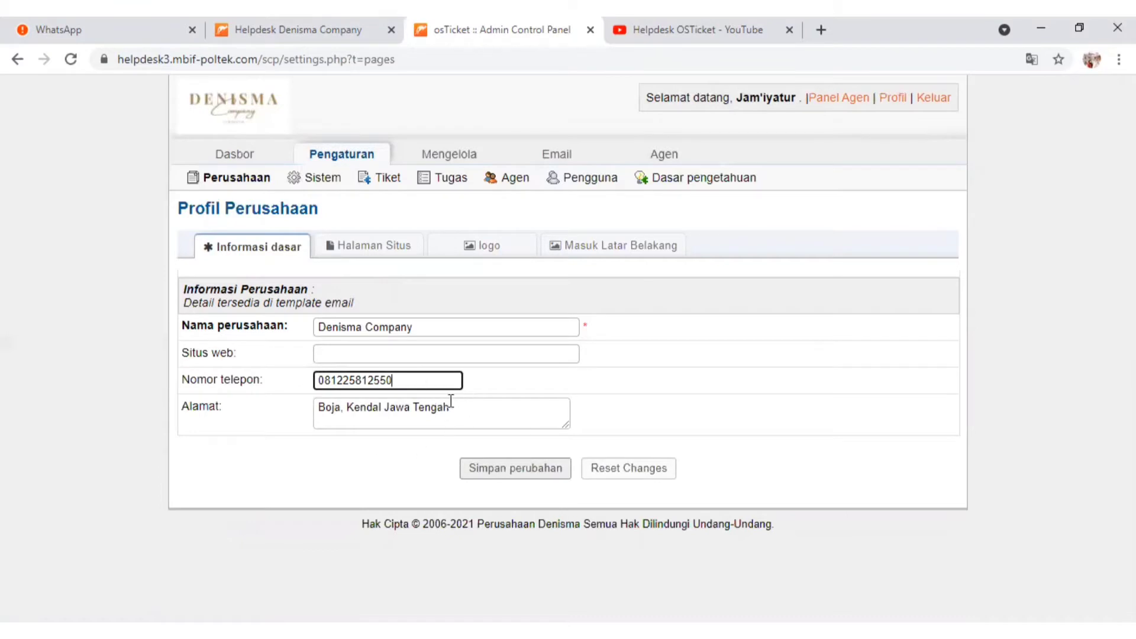
Review the company profile's site pages, logo and login background settings, and save the profile
left_click(354, 255)
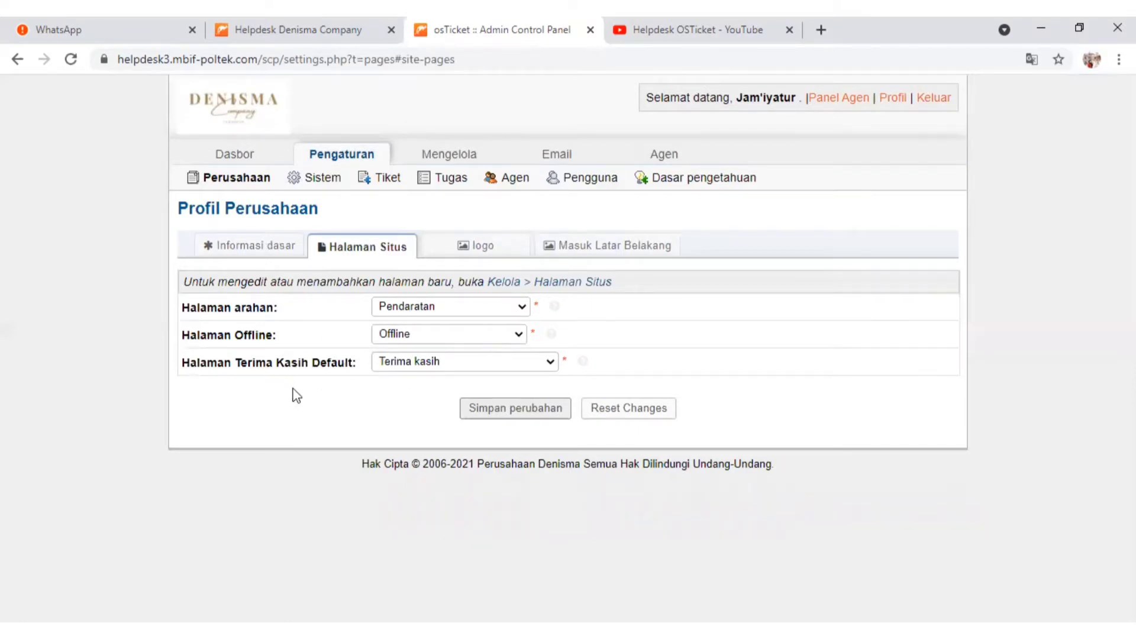
left_click(506, 410)
left_click(473, 248)
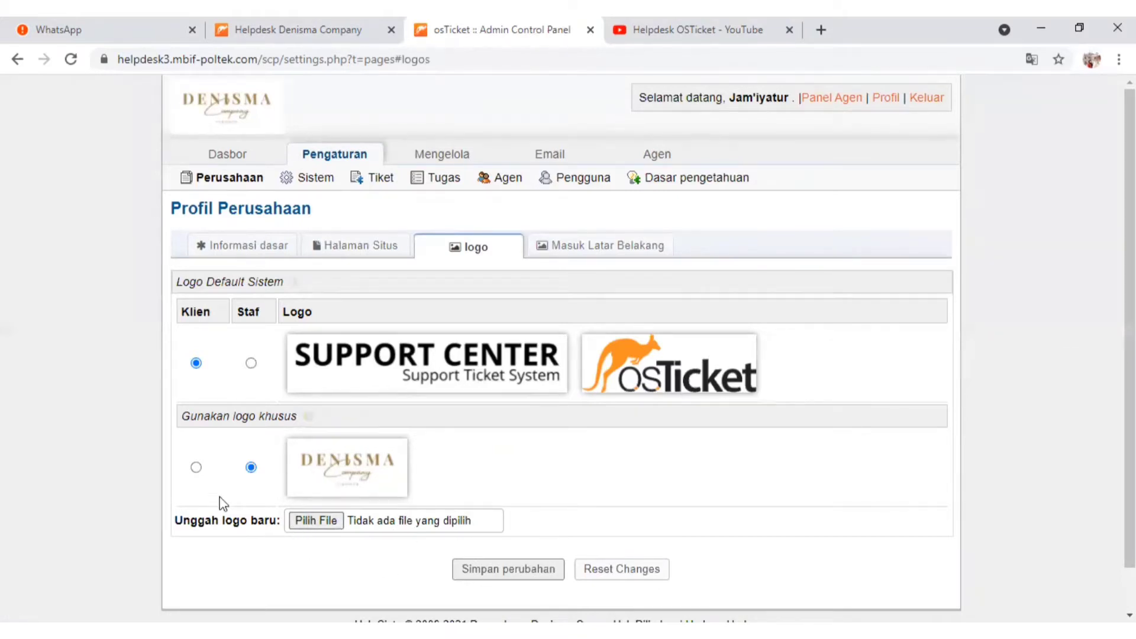
left_click(591, 248)
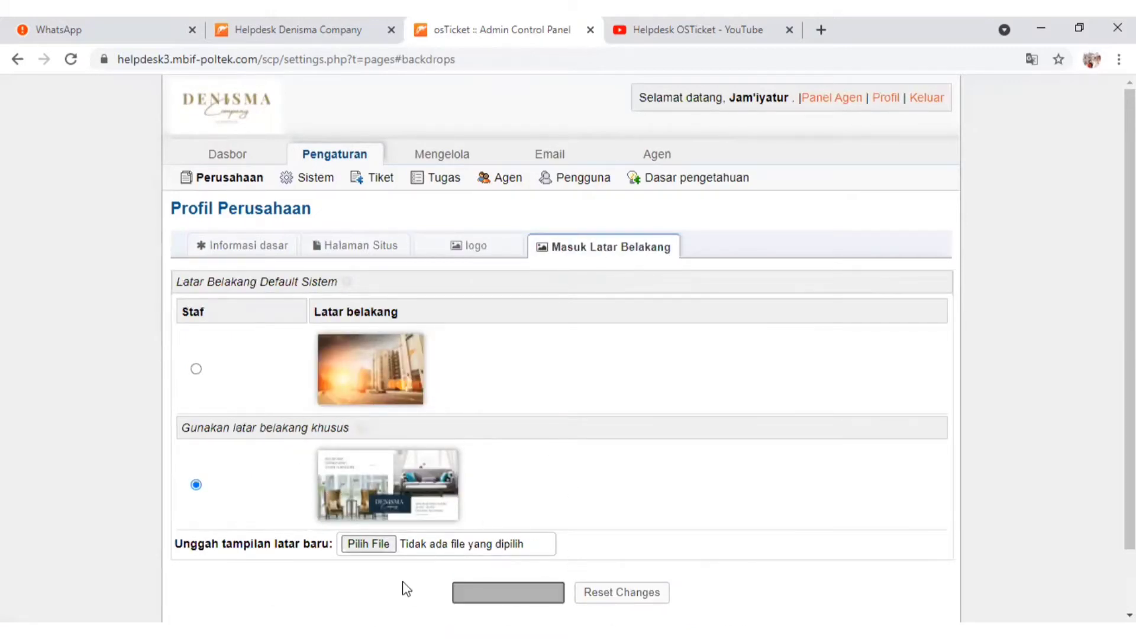
left_click(508, 592)
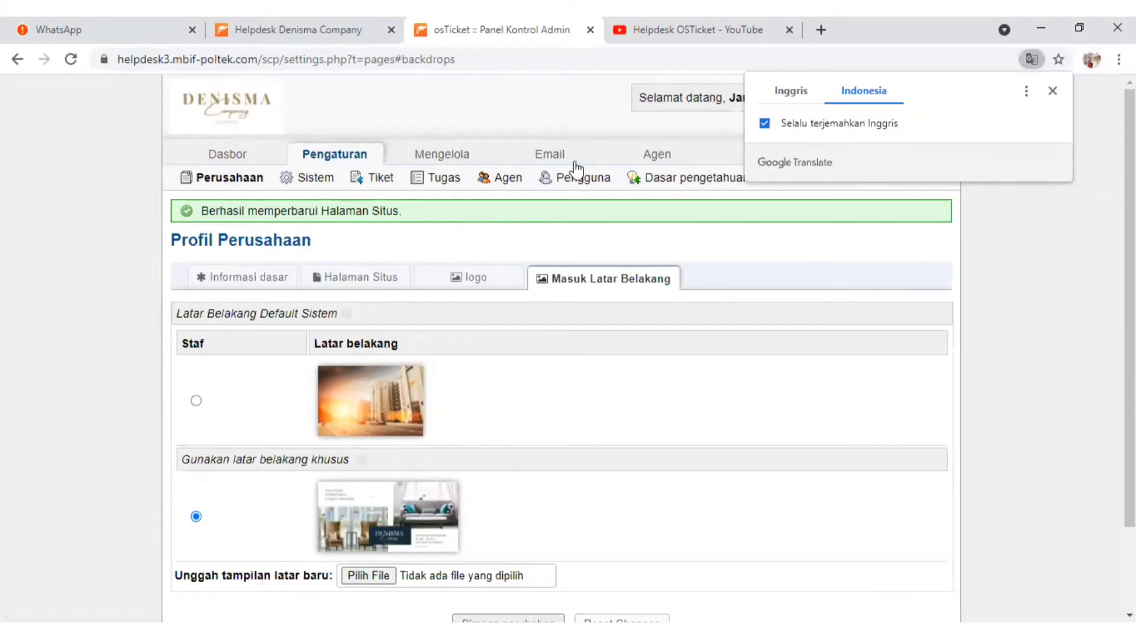
Dismiss the translation popup and sign out of the admin panel
left_click(1052, 92)
left_click(927, 99)
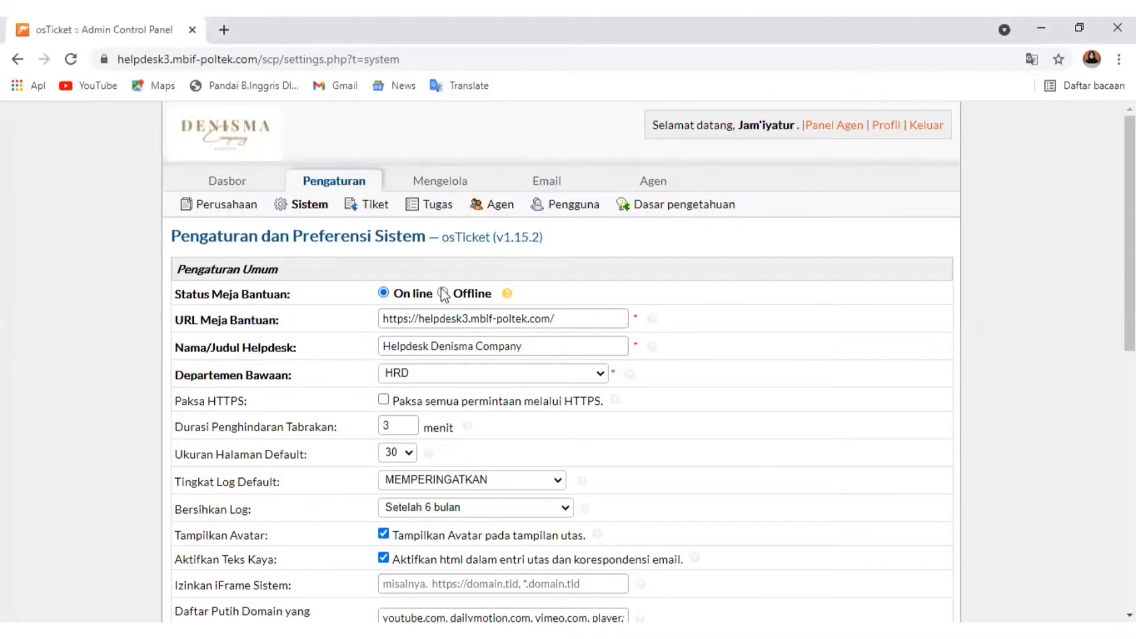
Review the help desk status explanation and the default department choices with their help text in the general system settings
mouse_move(508, 299)
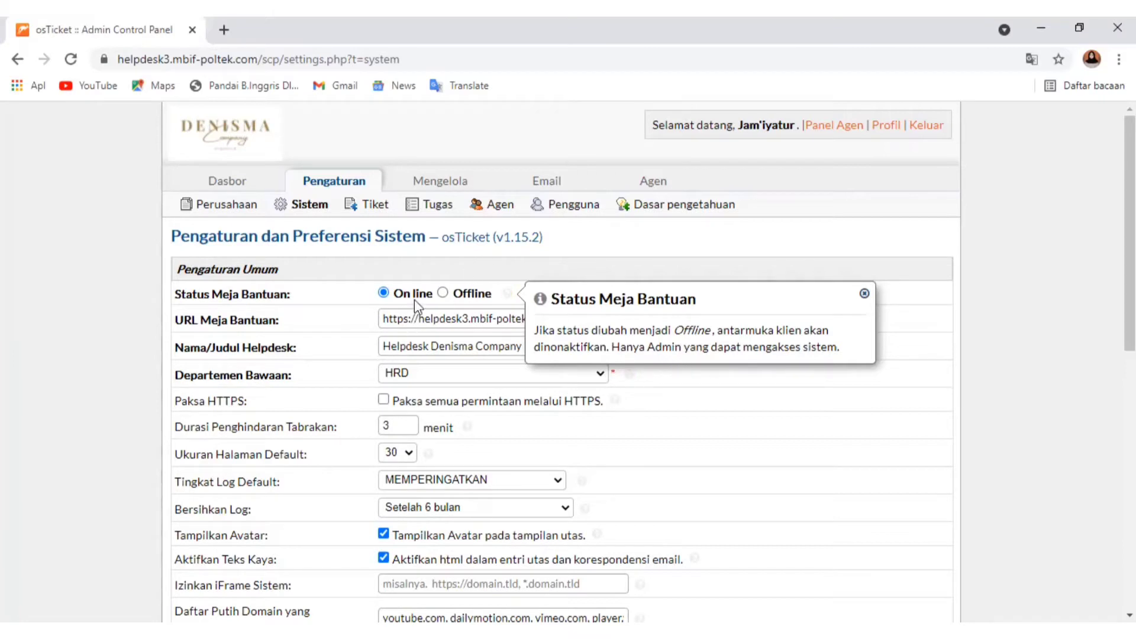
left_click(335, 353)
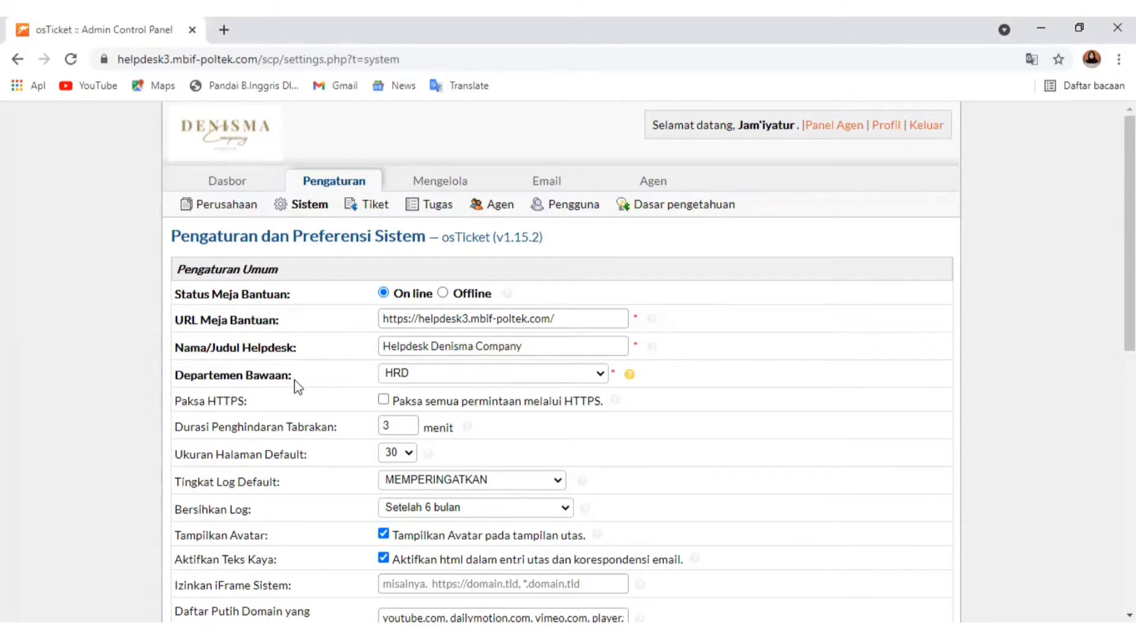
left_click(601, 374)
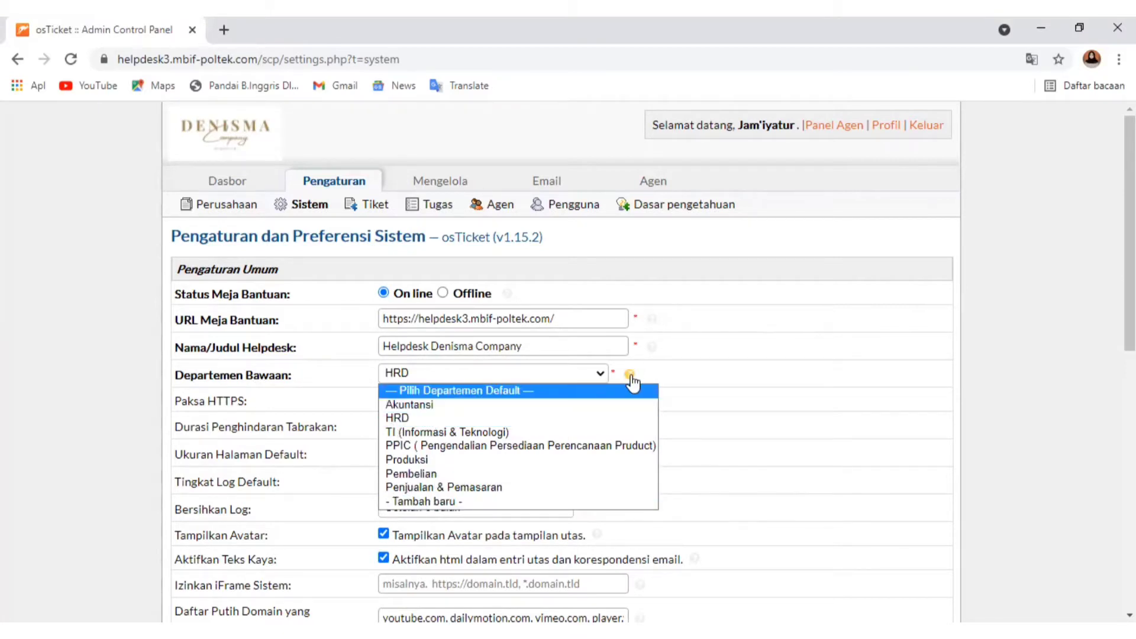
mouse_move(632, 378)
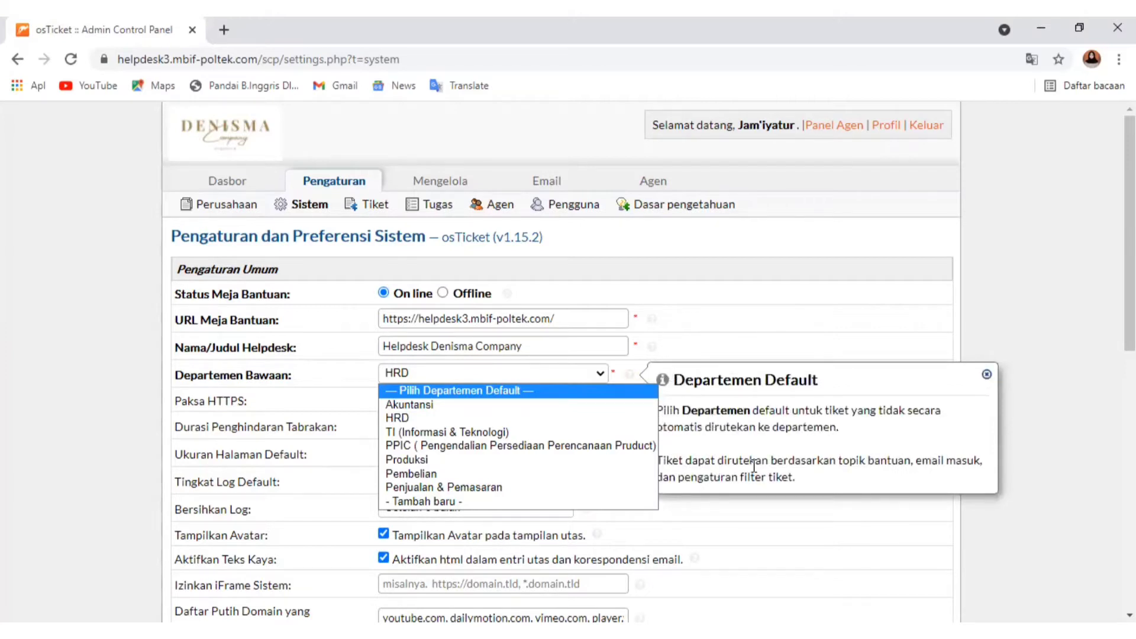
left_click(885, 467)
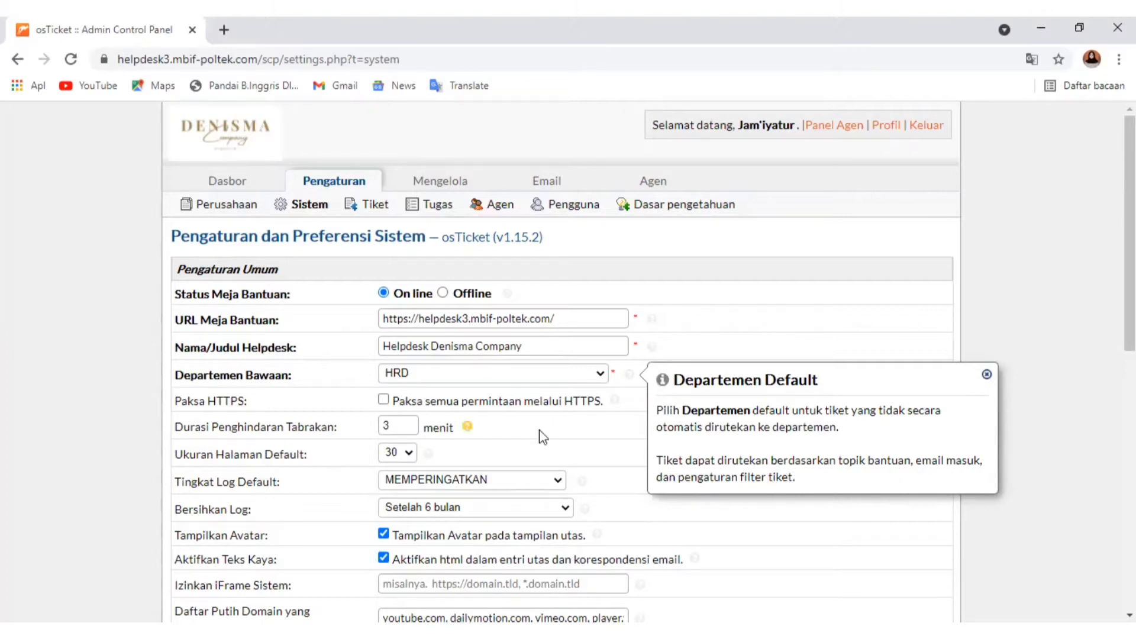
left_click(303, 490)
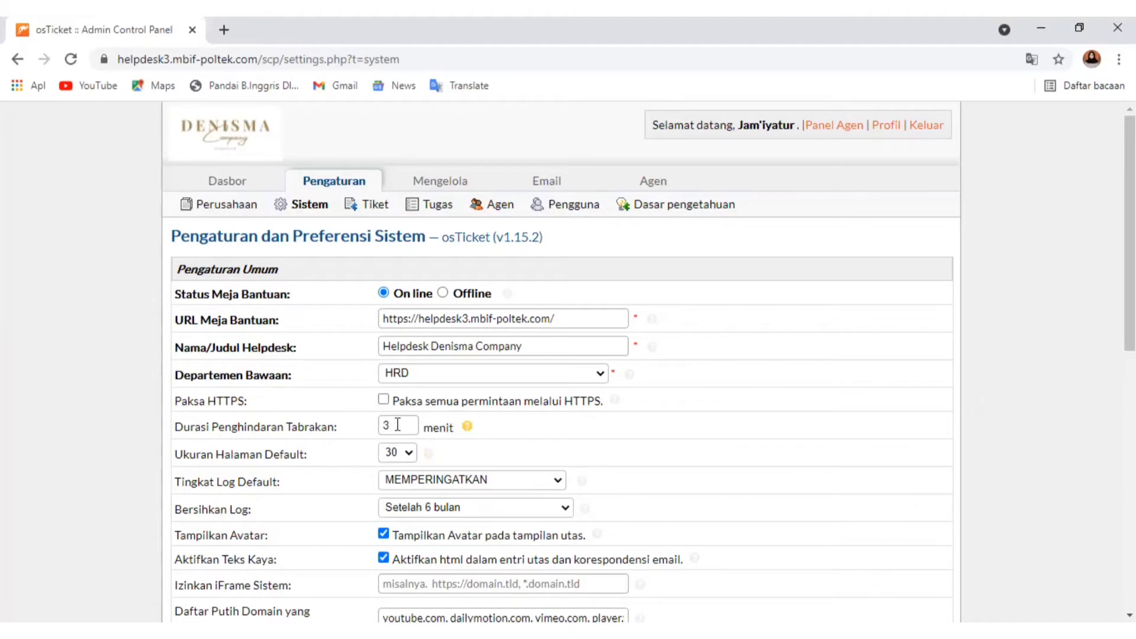
Set the default page size to 25 and read the help text for that setting
scroll(390, 426, "down", 1)
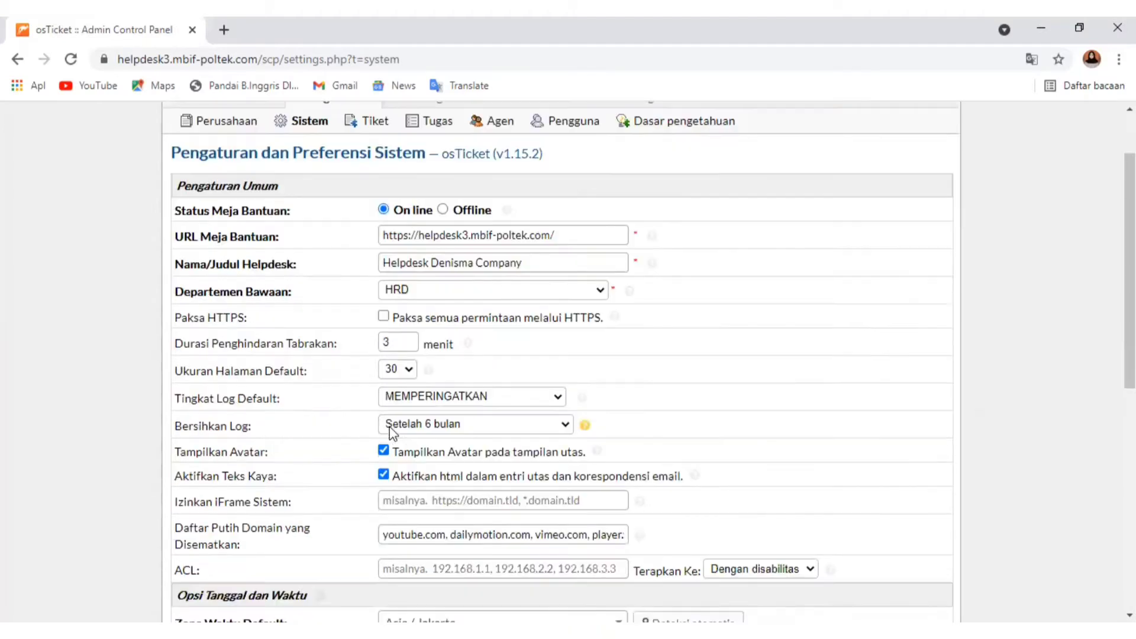
left_click(409, 369)
left_click(398, 442)
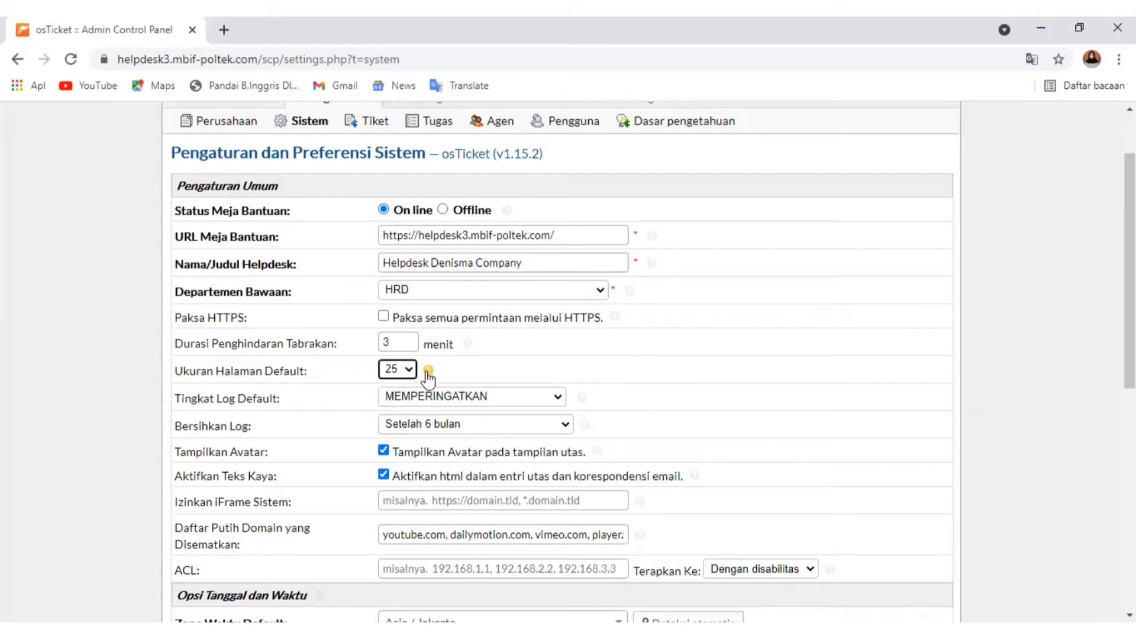
mouse_move(427, 370)
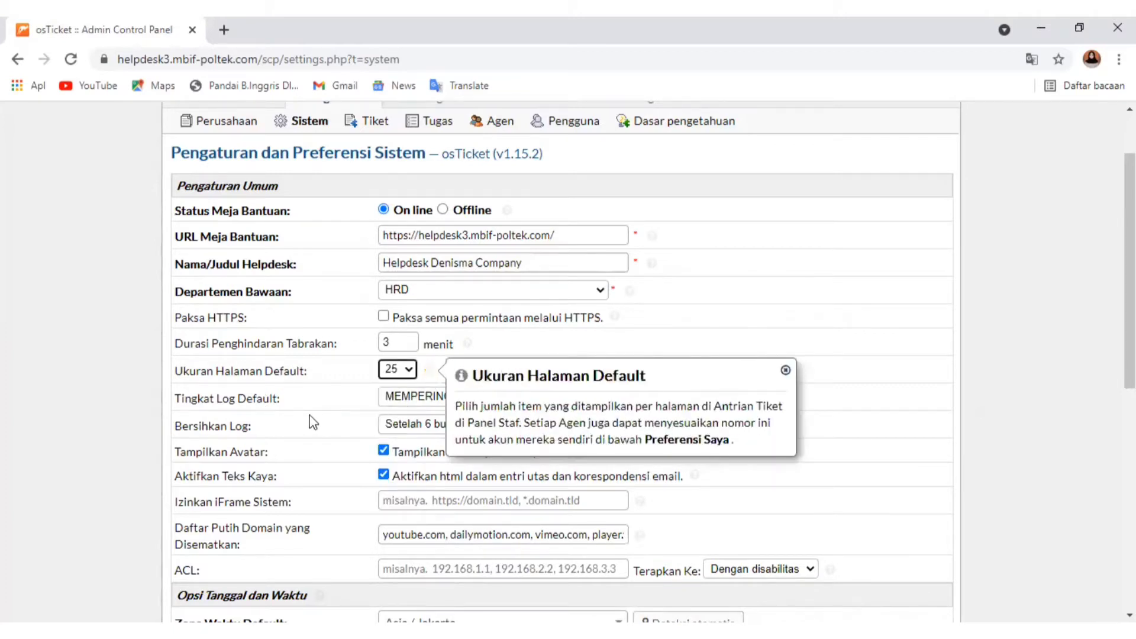
left_click(355, 416)
Review the log purge intervals, the allowed iFrame field and the ACL field in the general system settings
scroll(346, 393, "down", 1)
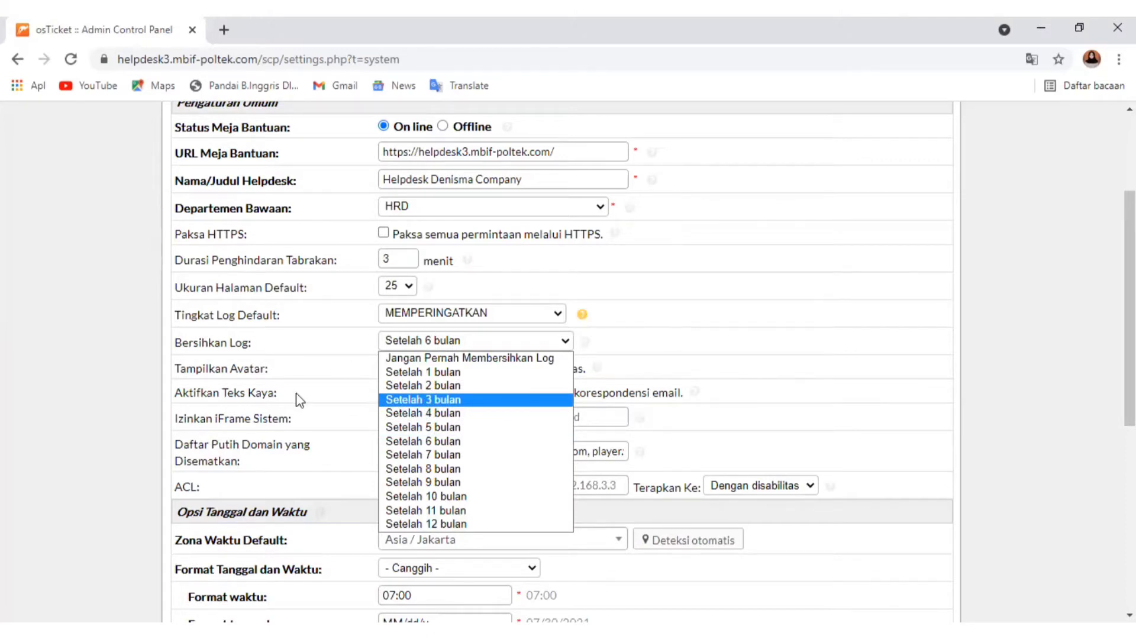
left_click(261, 386)
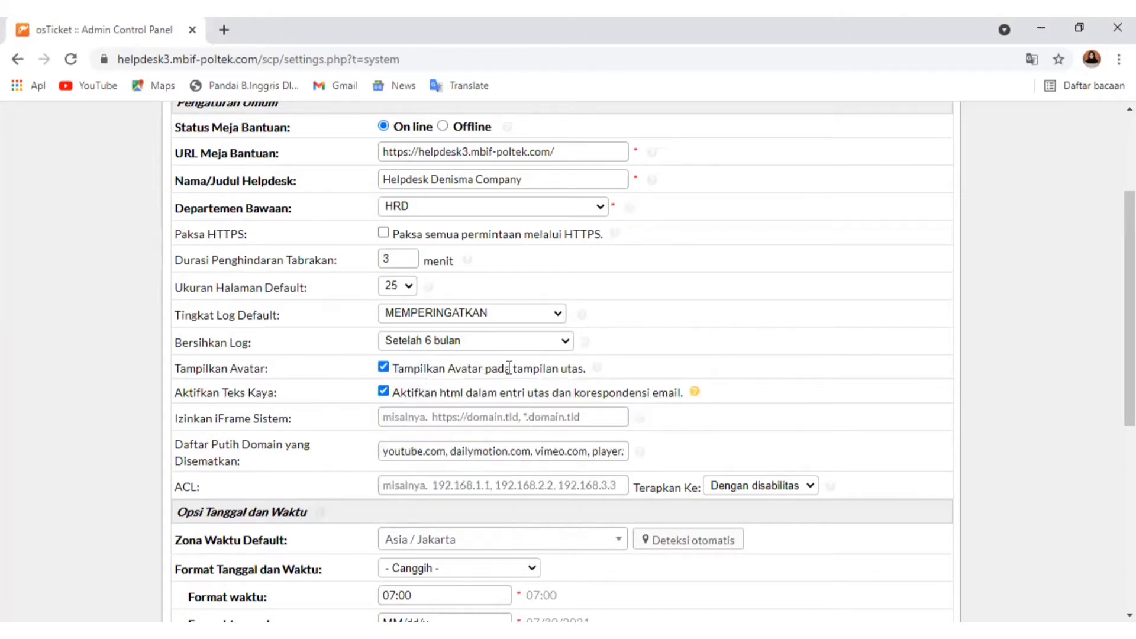
left_click(441, 418)
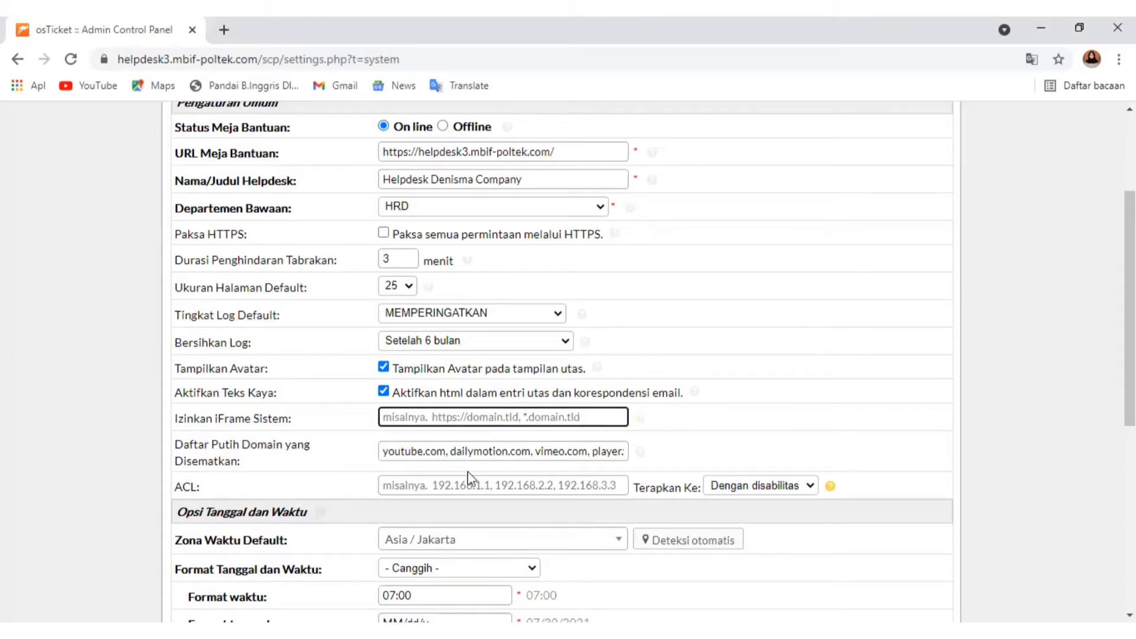
scroll(469, 477, "down", 1)
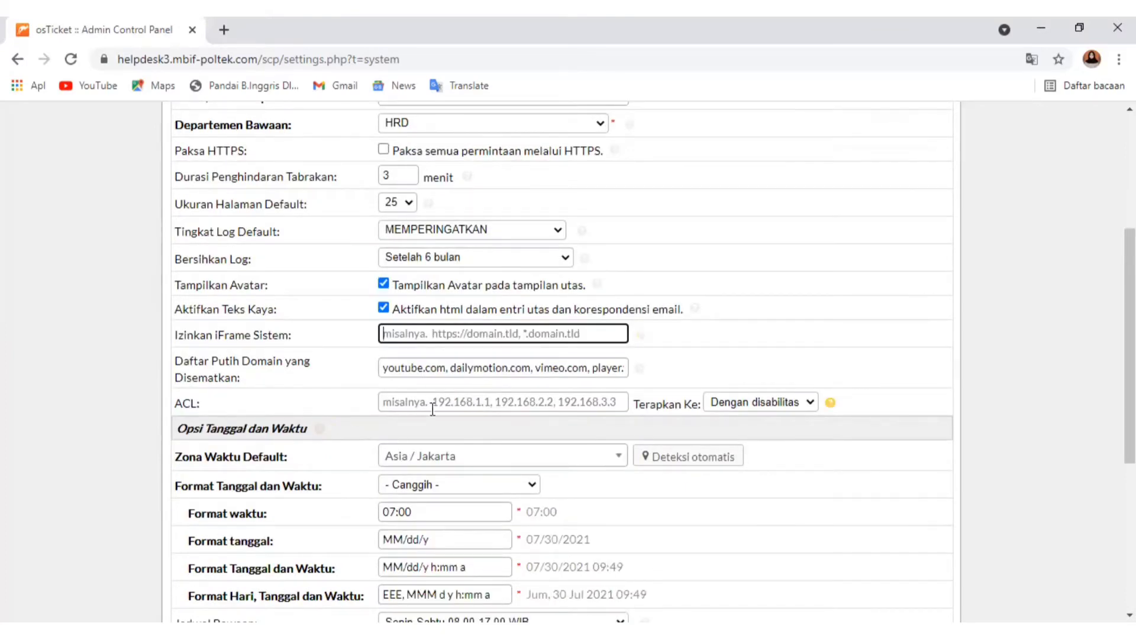
left_click(461, 402)
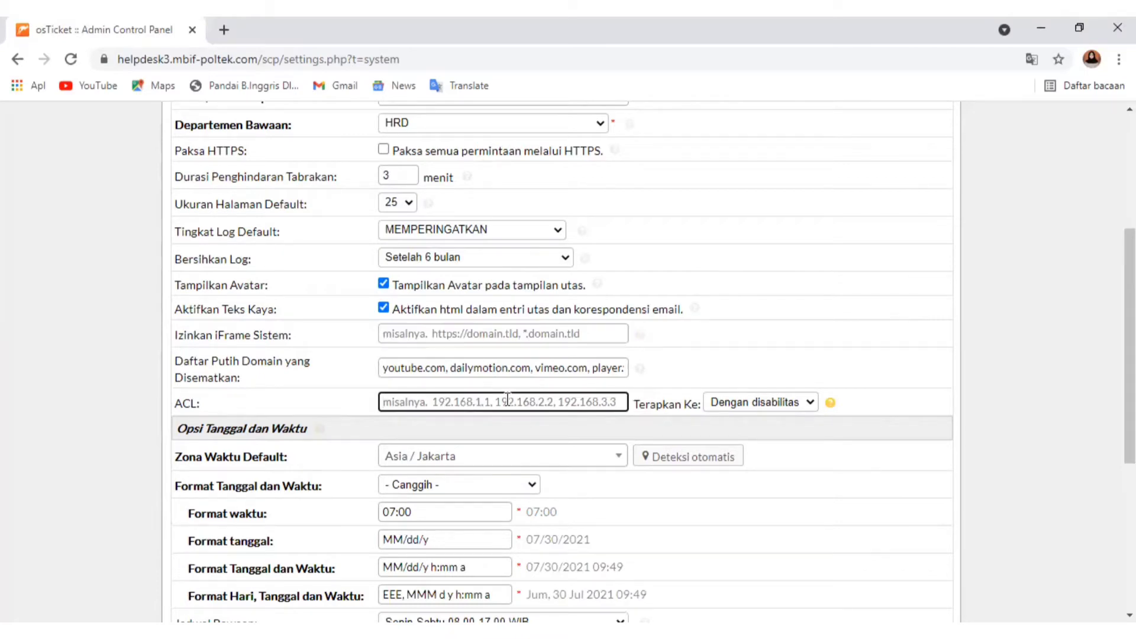
Try the Default Lokal, Waktu 24 jam and Default Lokal date and time formats, and switch back to Canggih
scroll(503, 397, "down", 1)
scroll(503, 397, "down", 2)
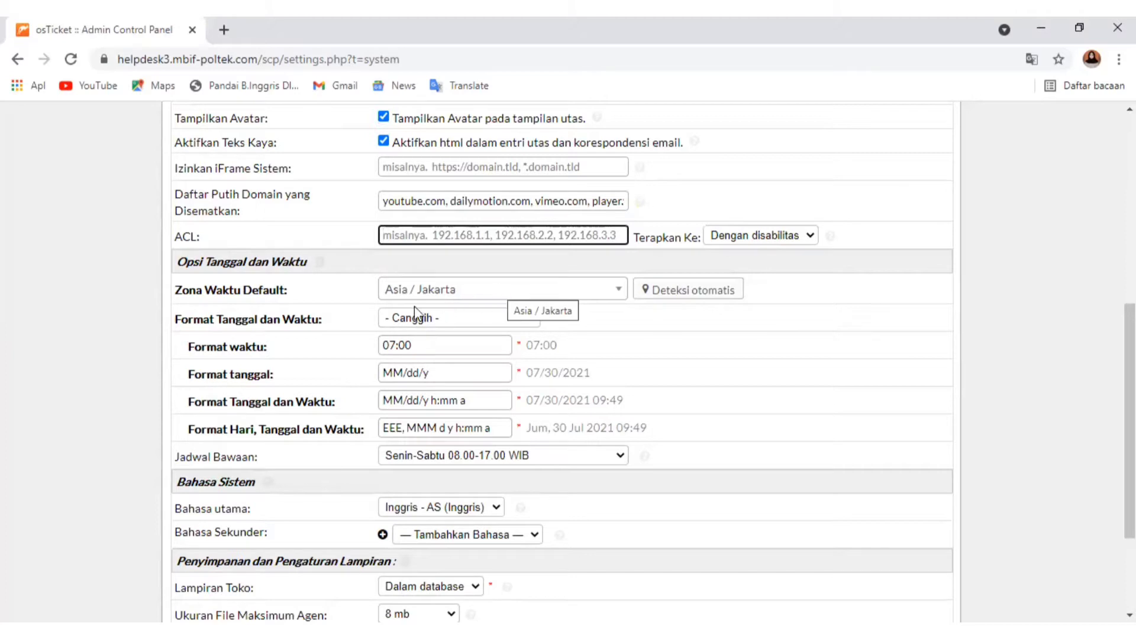
left_click(506, 318)
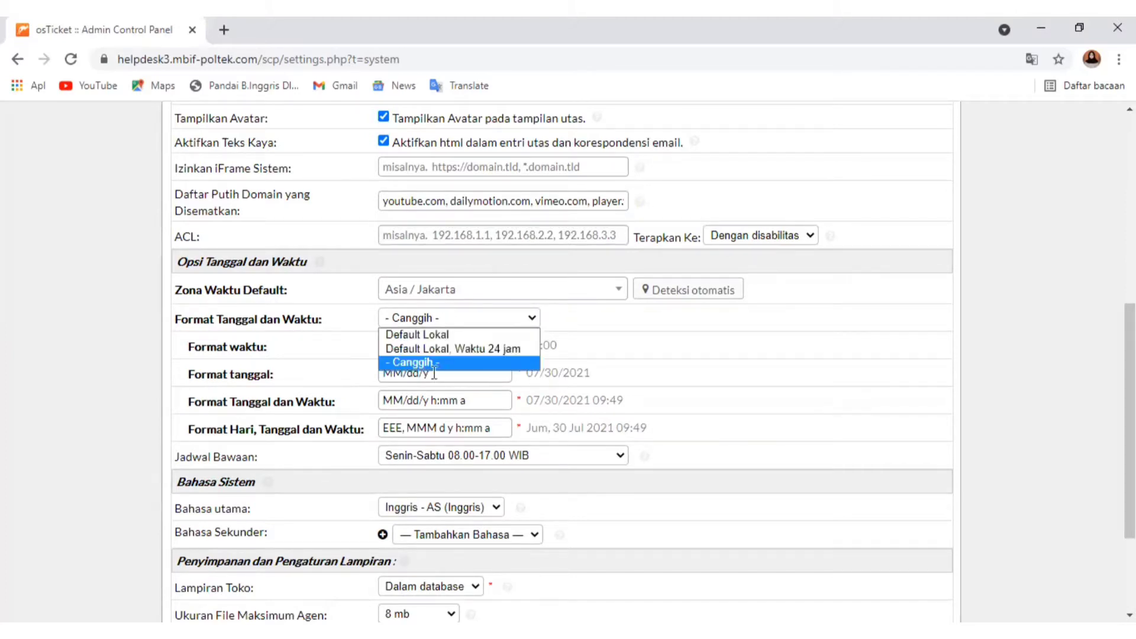
left_click(438, 349)
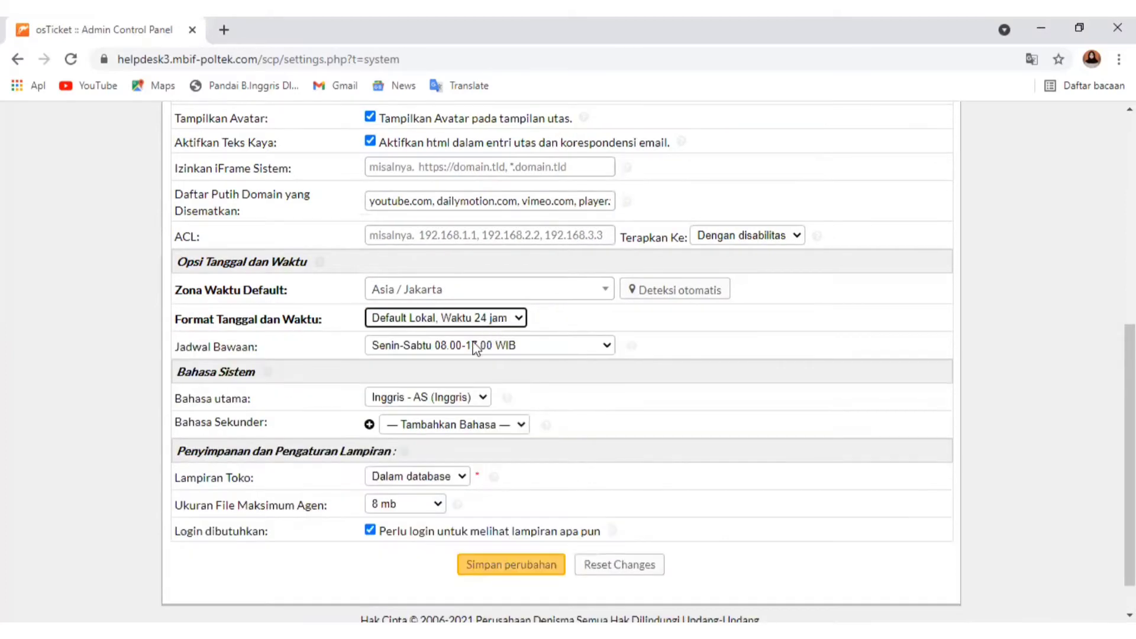
left_click(468, 319)
left_click(439, 336)
left_click(484, 321)
left_click(460, 358)
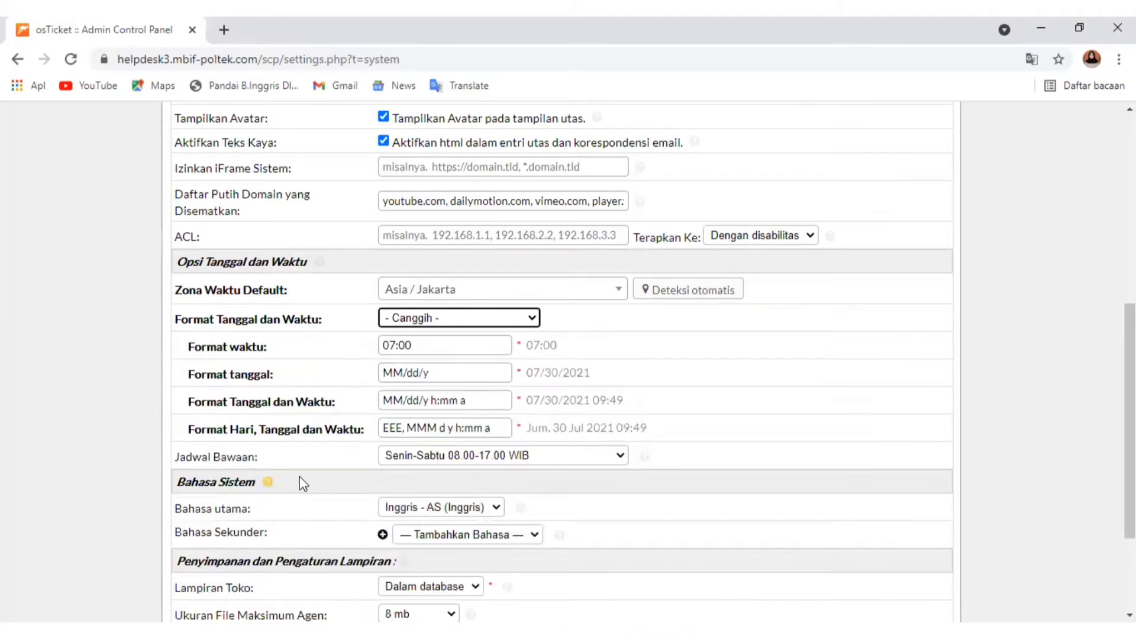
Select Senin-Sabtu 08.00-17.00 WIB as the default schedule and check the primary language choices
scroll(290, 518, "down", 3)
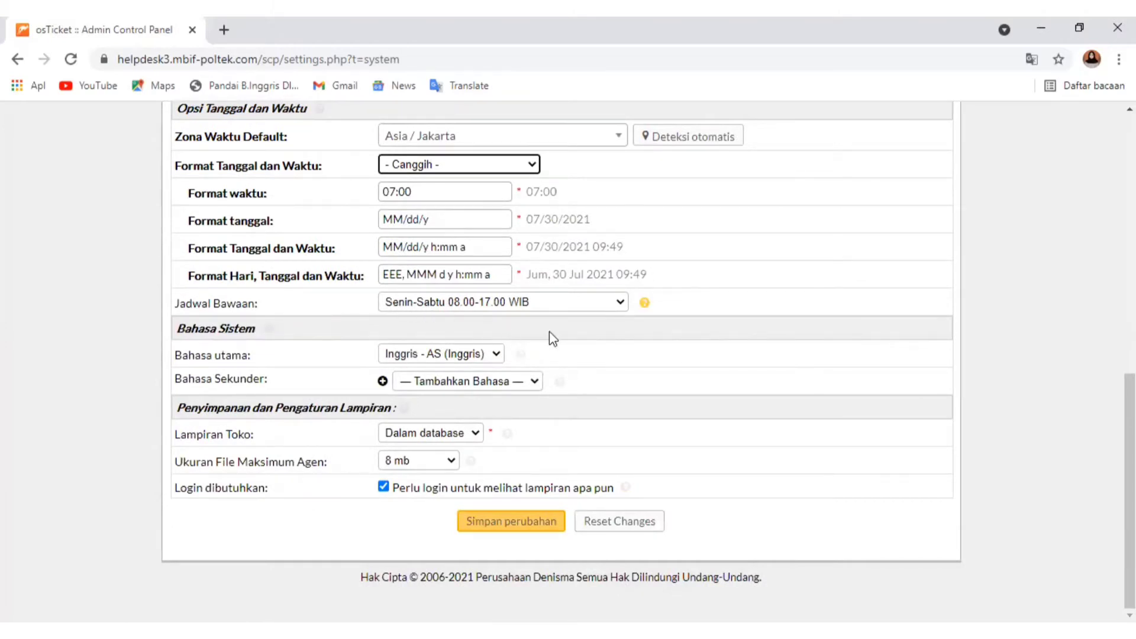
left_click(616, 302)
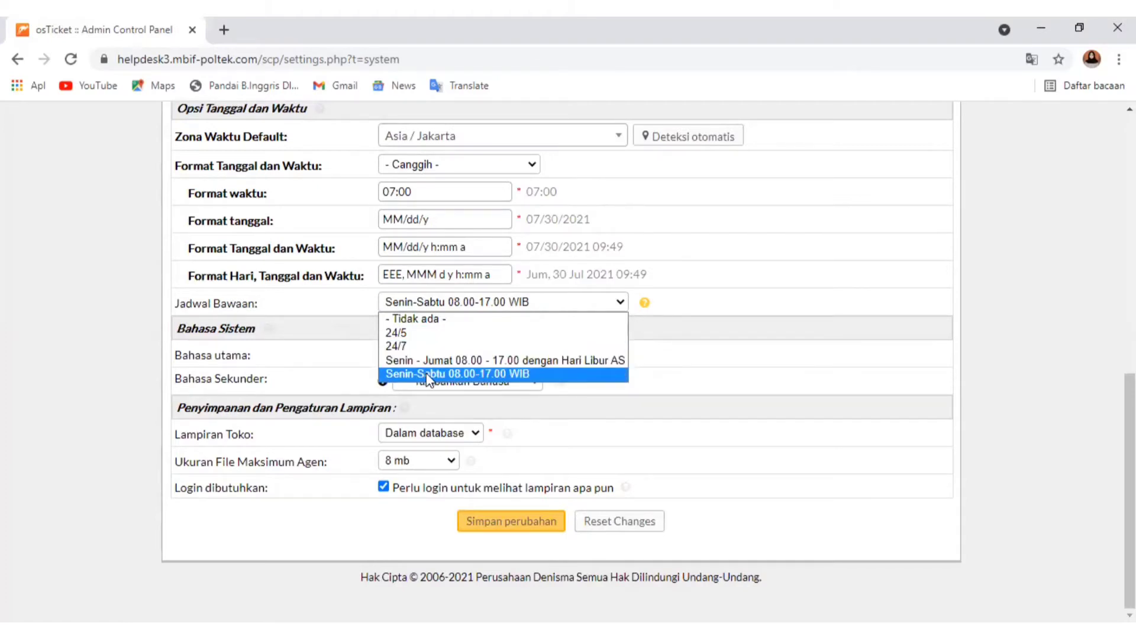
left_click(477, 374)
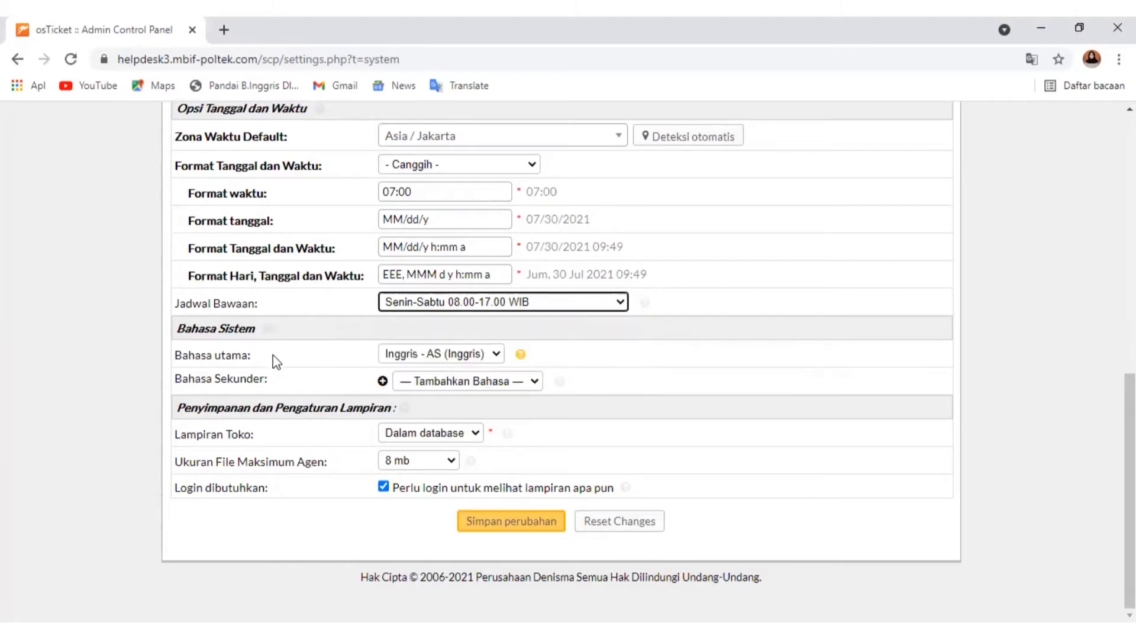
left_click(474, 356)
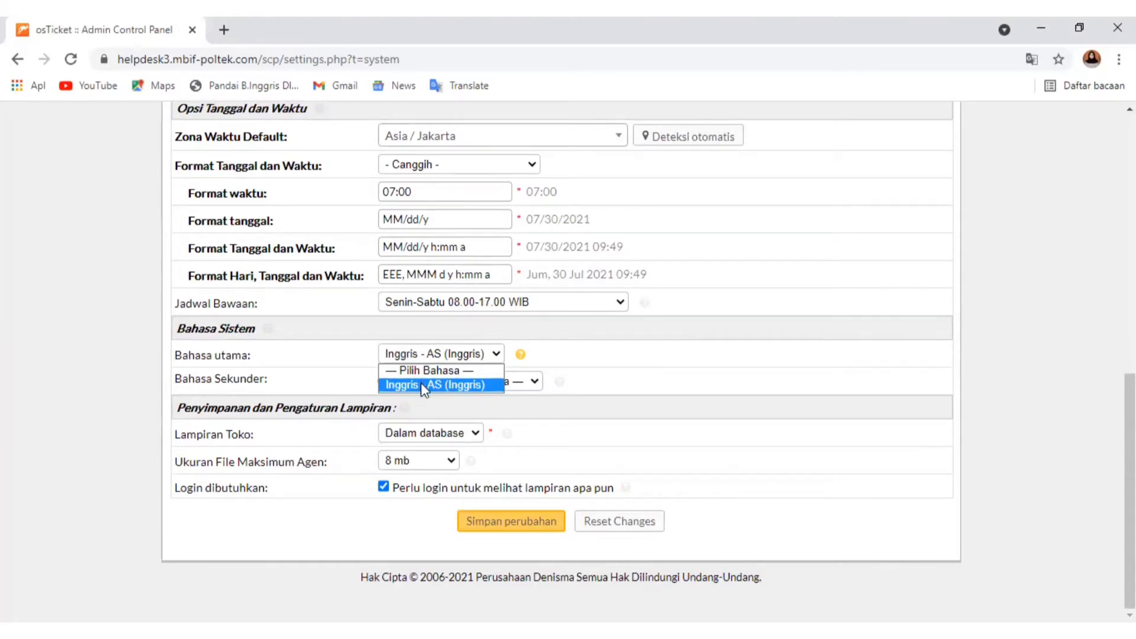
left_click(273, 431)
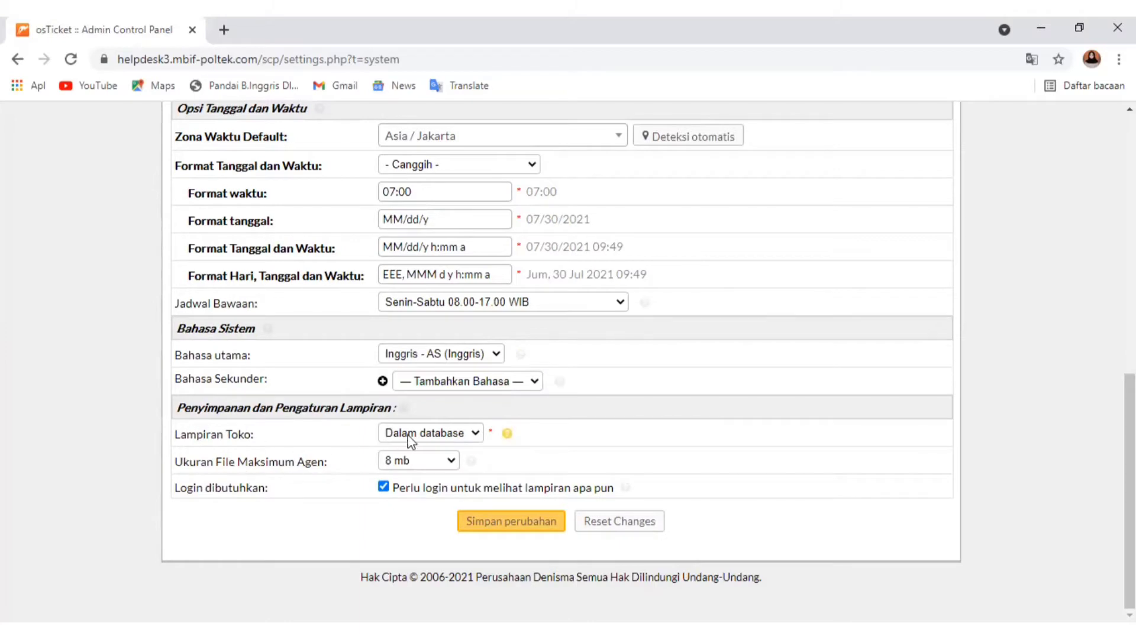
Check the attachment storage and maximum agent file size choices, and save the system settings
left_click(472, 437)
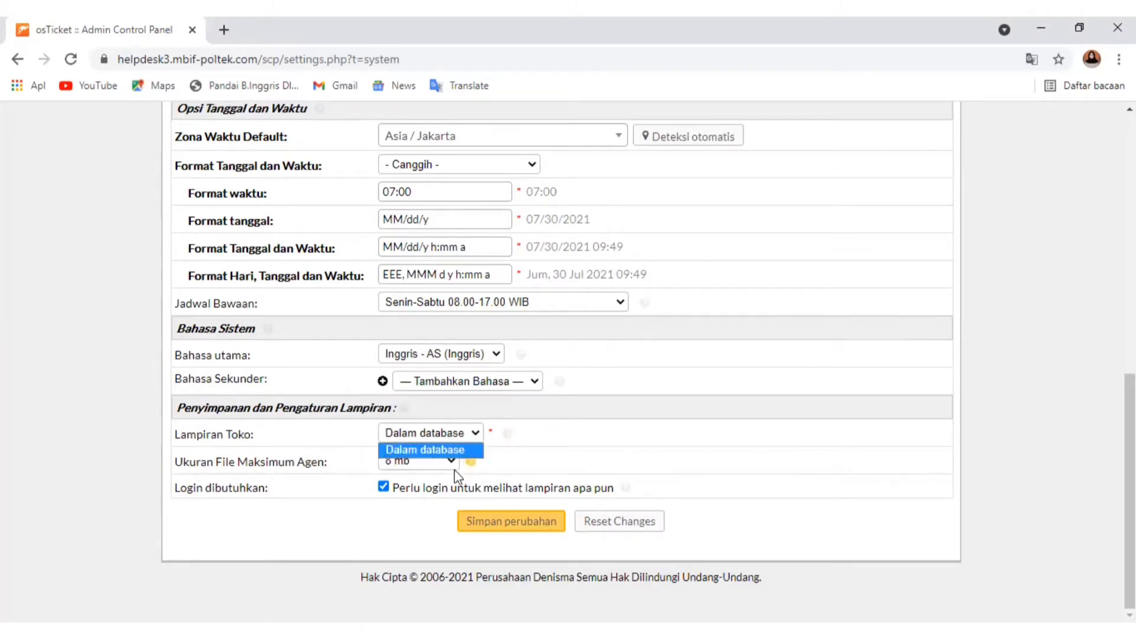
left_click(452, 465)
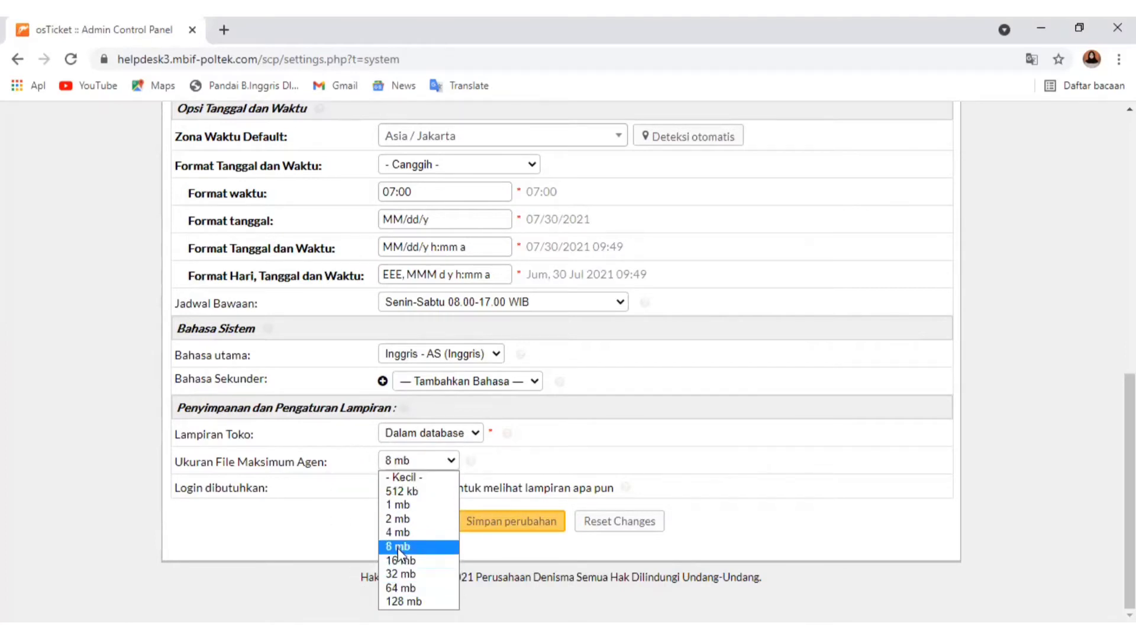
left_click(337, 546)
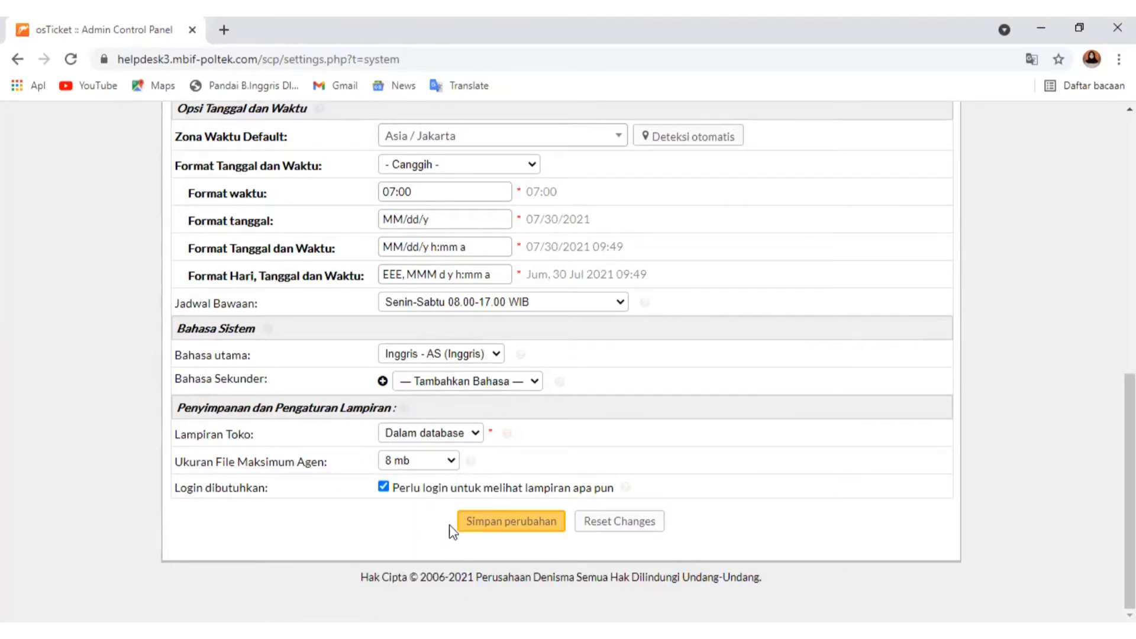
left_click(505, 524)
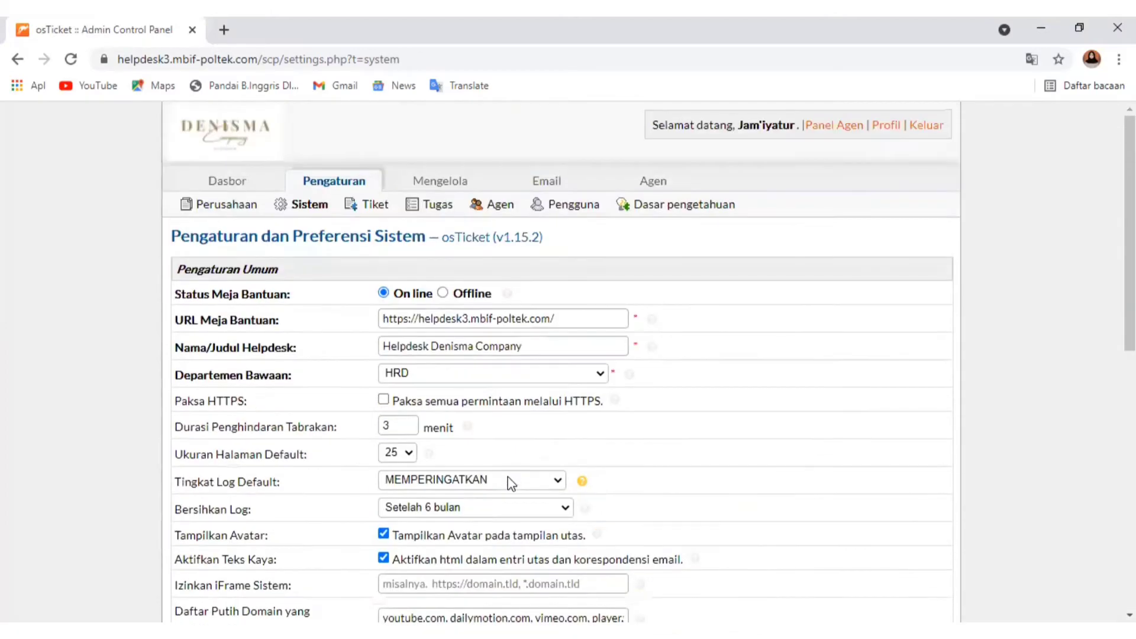
Open the ticket settings, check the default ticket number format and select Urutan Tugas as the default number sequence
left_click(370, 208)
left_click(648, 173)
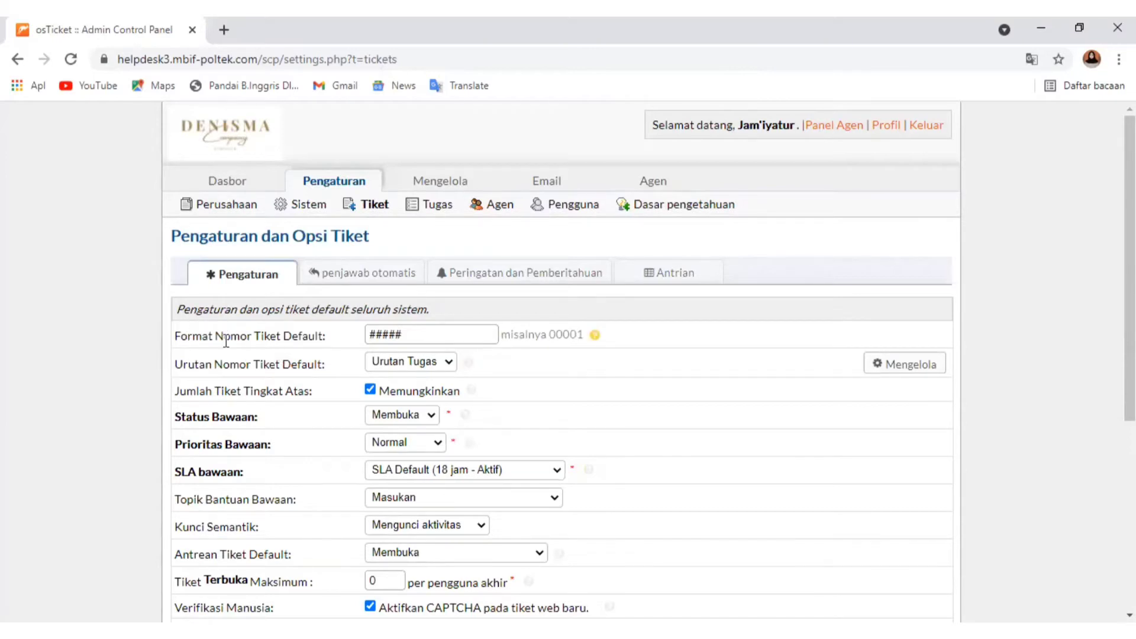
left_click(410, 334)
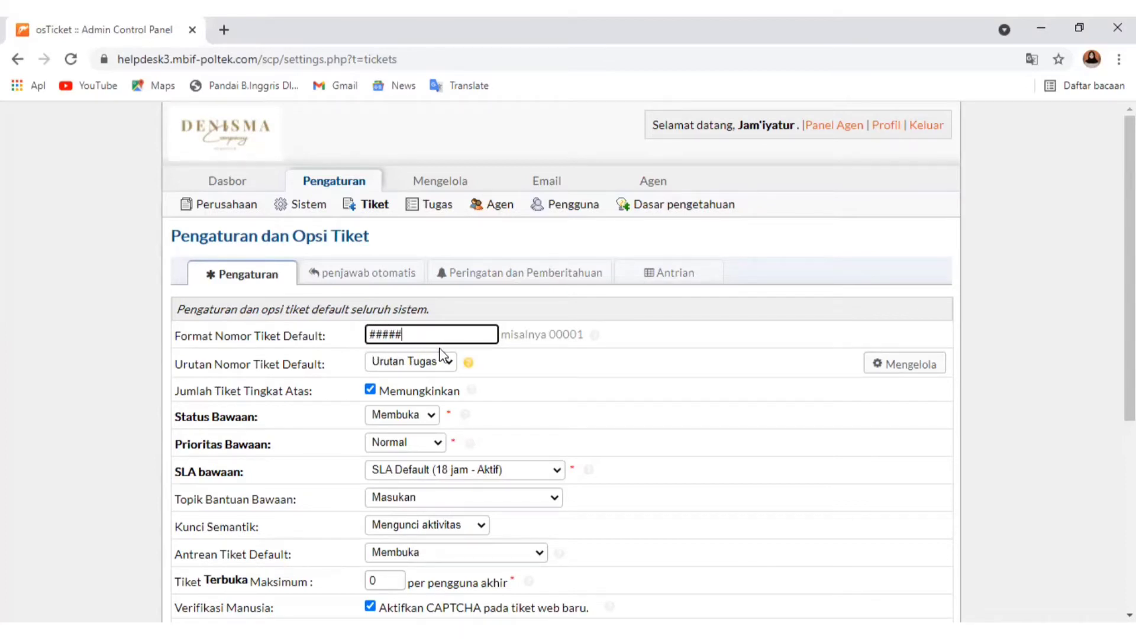
left_click(449, 364)
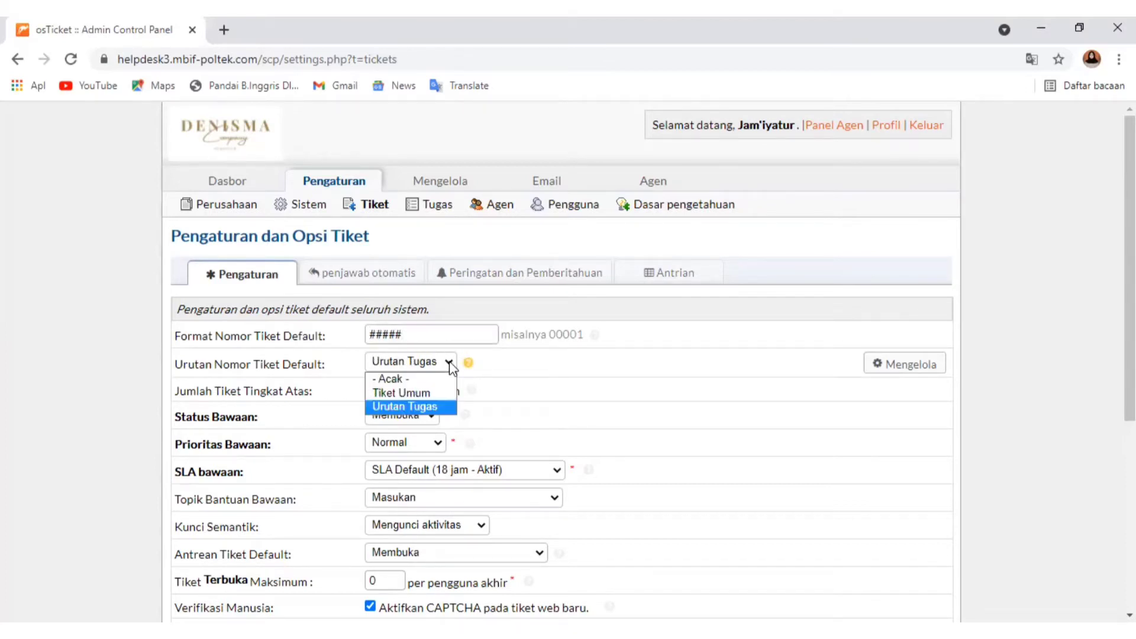
left_click(410, 403)
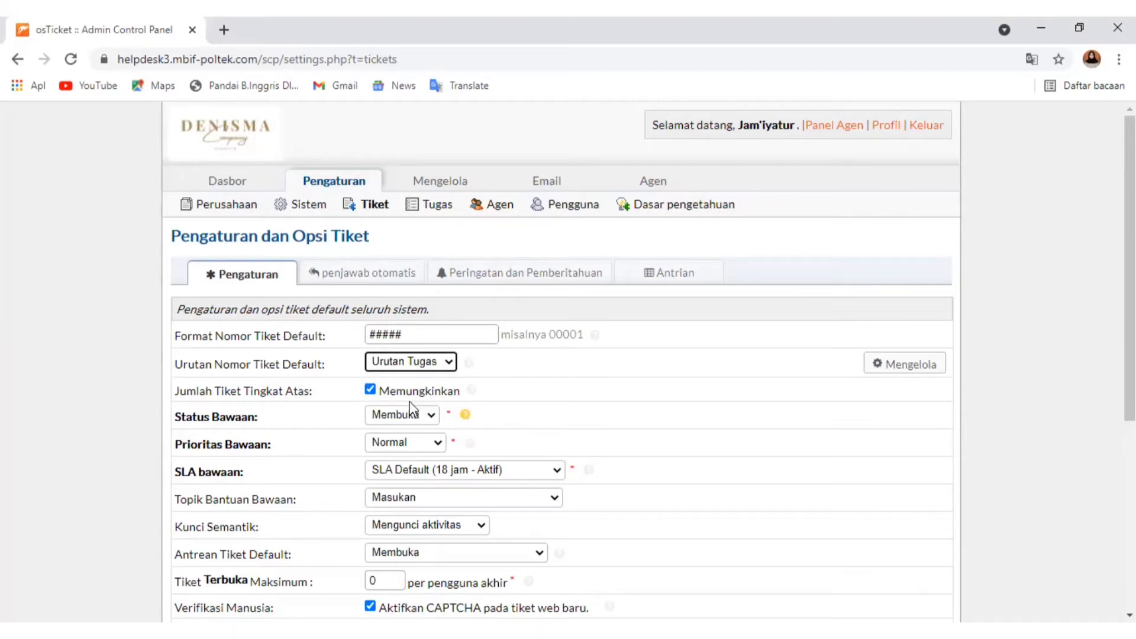
Read the help on the top-level ticket count setting (Jumlah Tiket Tingkat Atas)
scroll(418, 388, "down", 3)
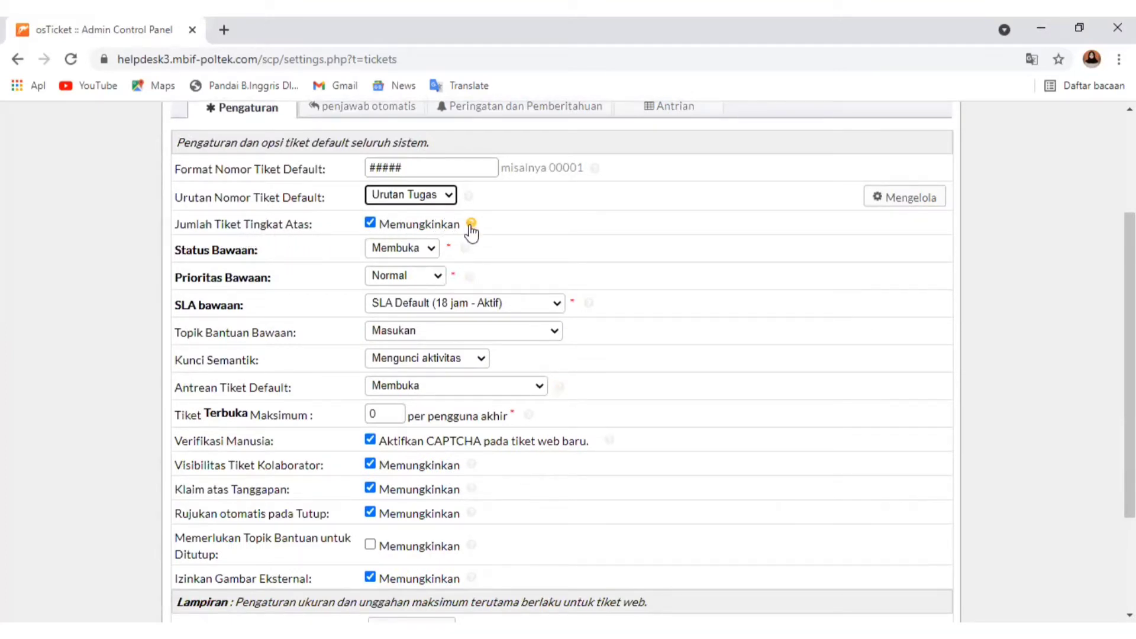
mouse_move(472, 231)
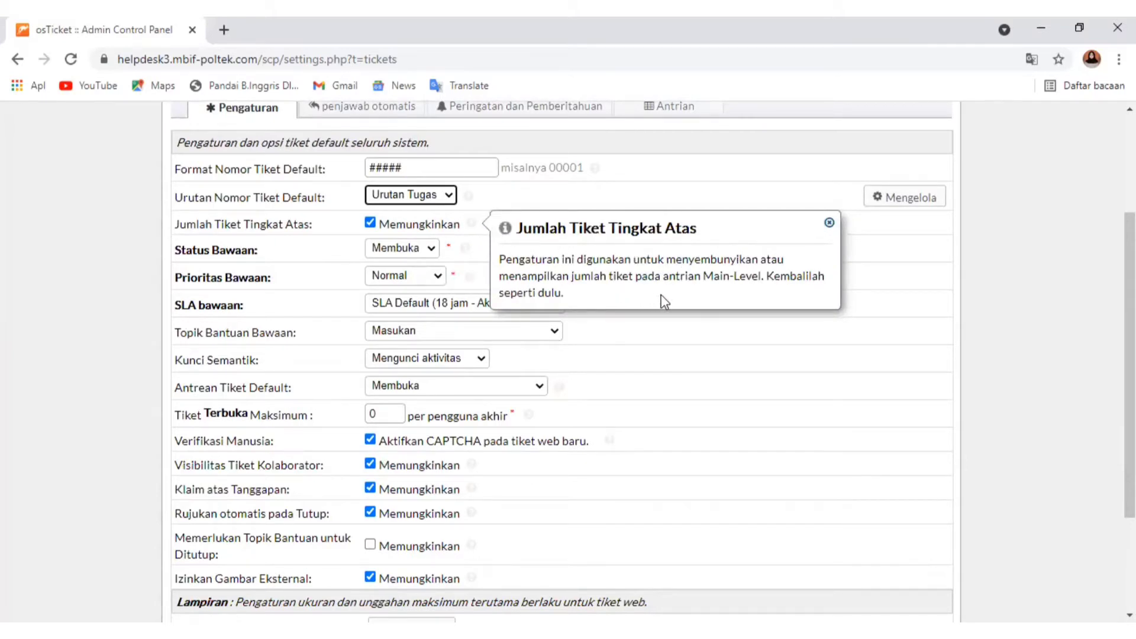
left_click(659, 345)
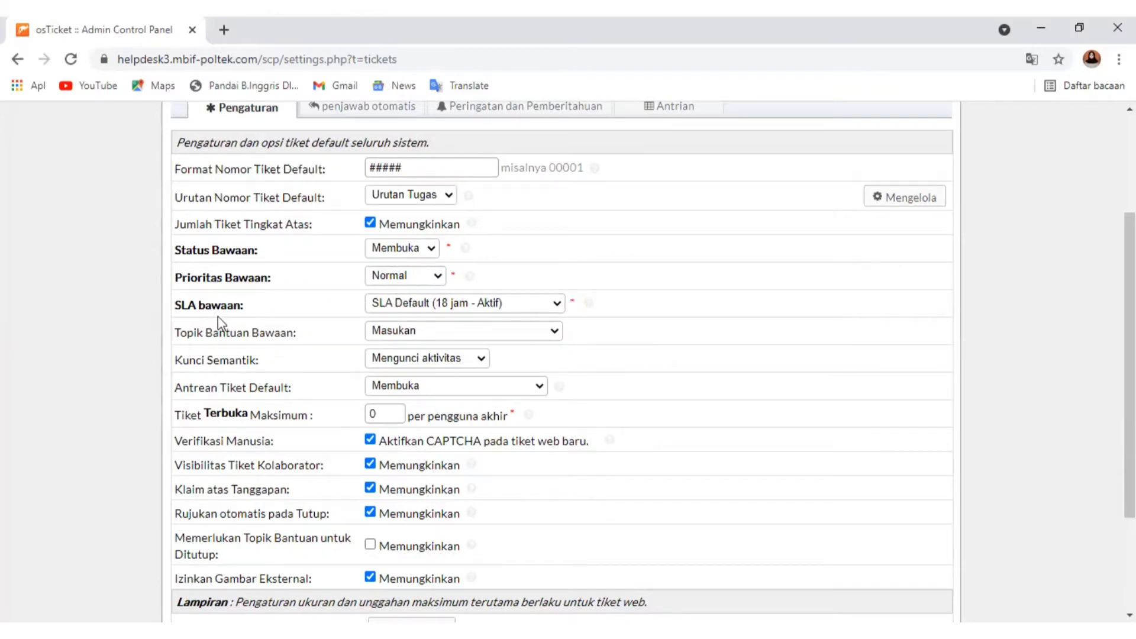
Select SLA Data Kariyawan (24 jam - Aktif) as the default SLA and check the default help topic choices
left_click(449, 304)
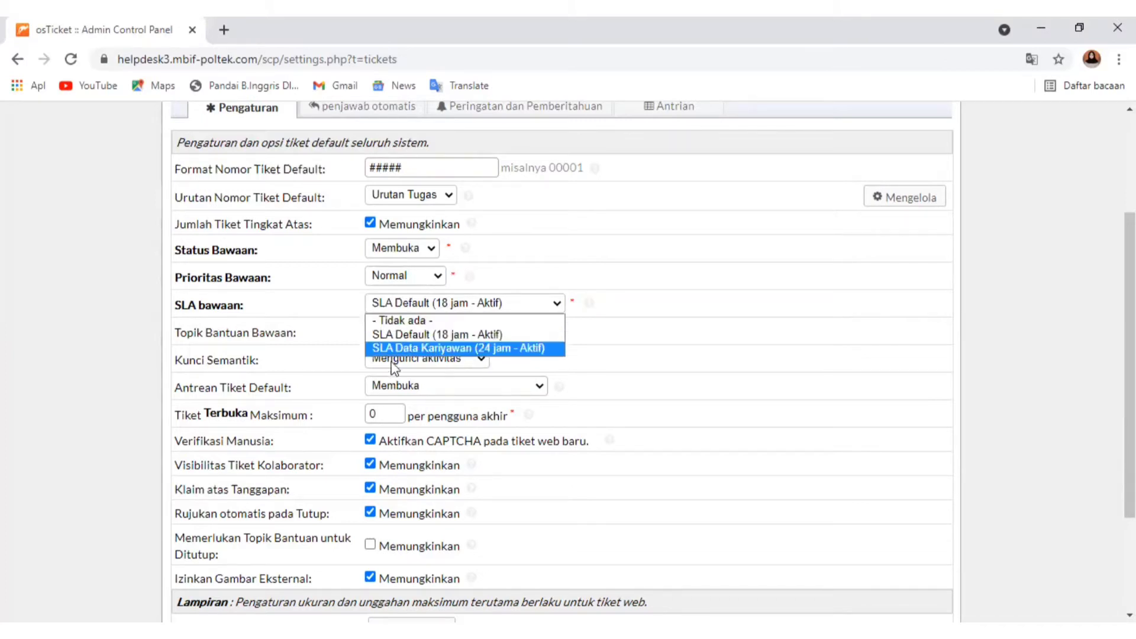
left_click(411, 348)
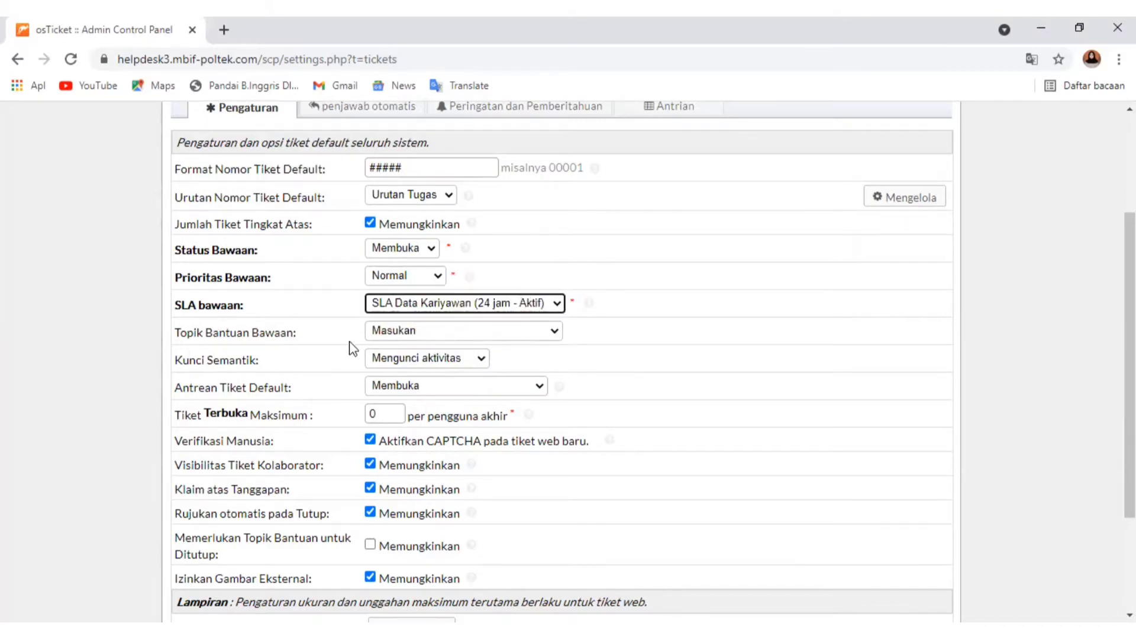
left_click(432, 330)
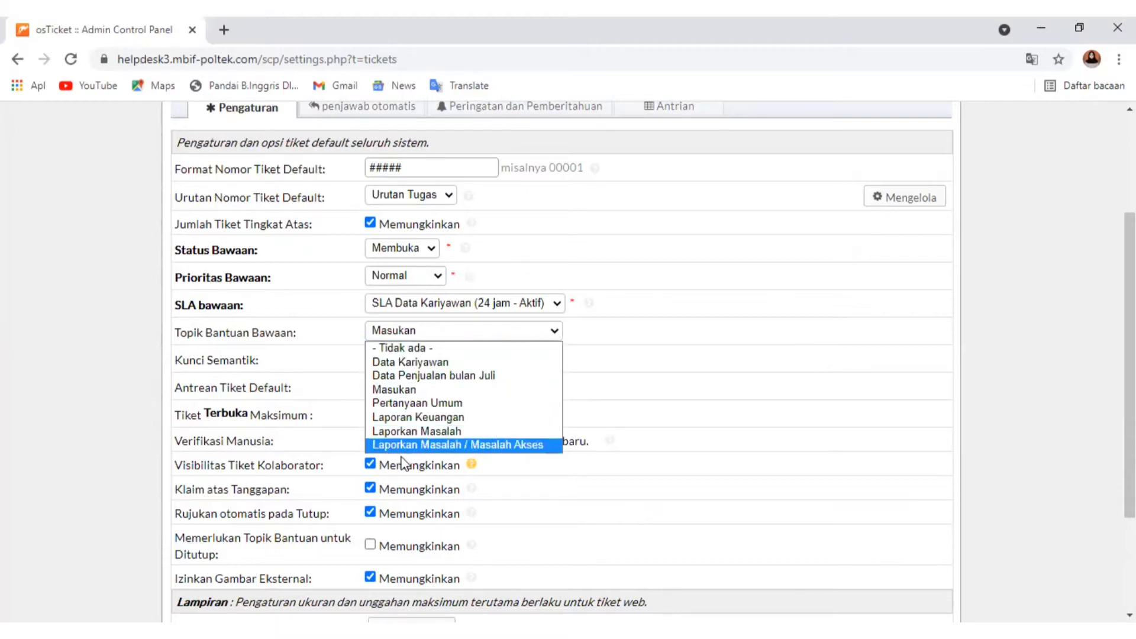
left_click(351, 375)
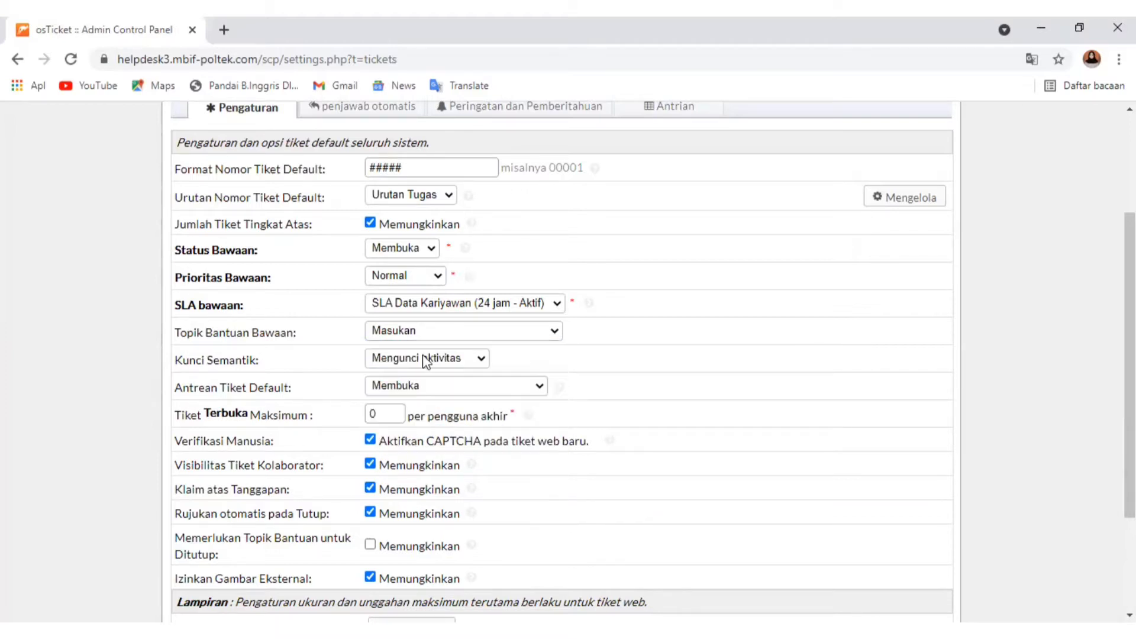
Select Mengunci aktivitas as the lock semantics and Membuka as the default ticket queue
left_click(488, 359)
left_click(456, 407)
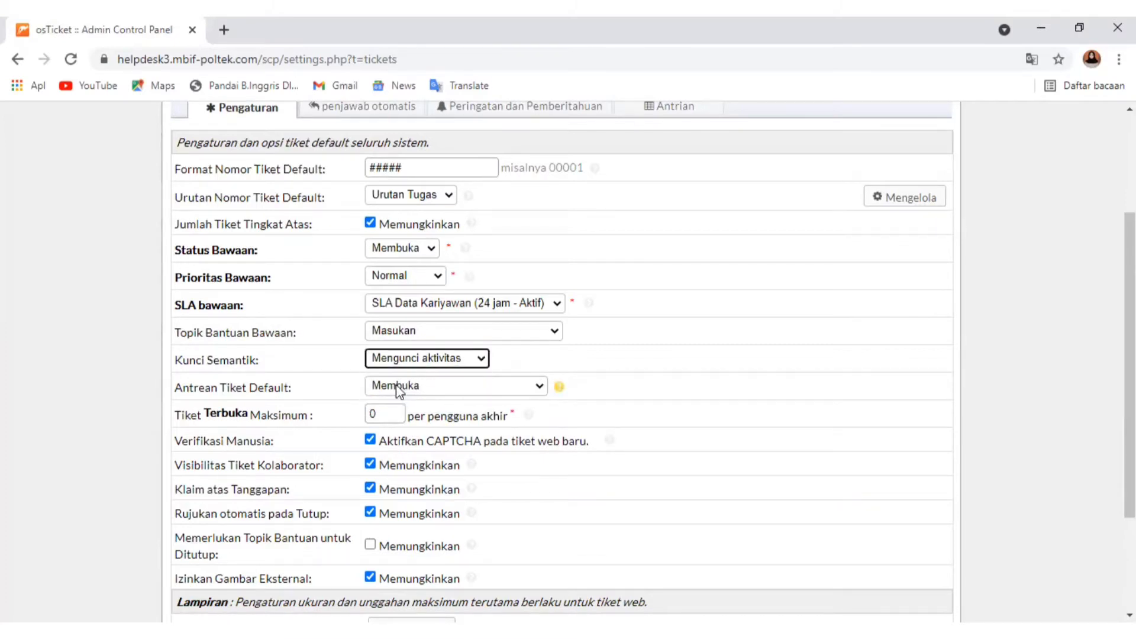
left_click(407, 391)
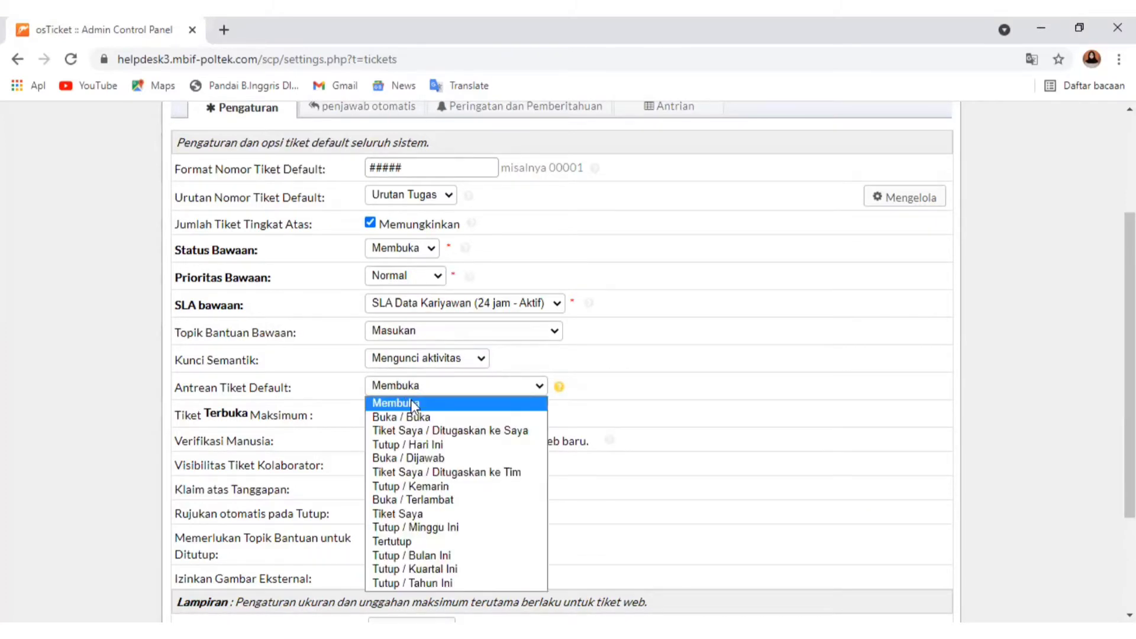
left_click(410, 403)
Read the help on the maximum open tickets and collaborator ticket visibility settings
scroll(414, 390, "down", 3)
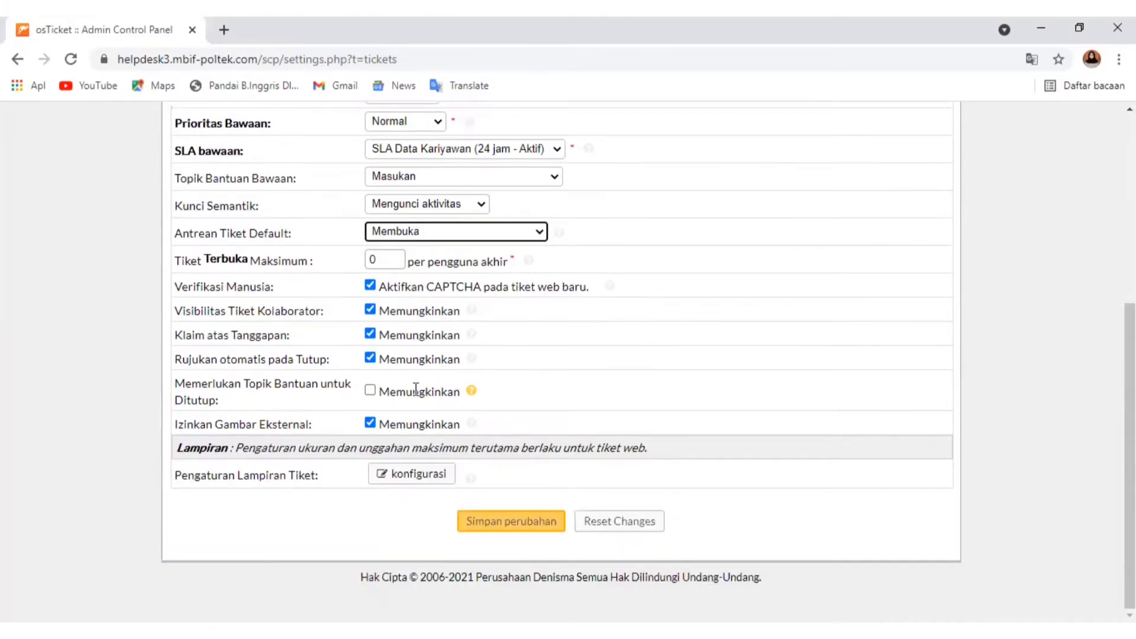
left_click(528, 262)
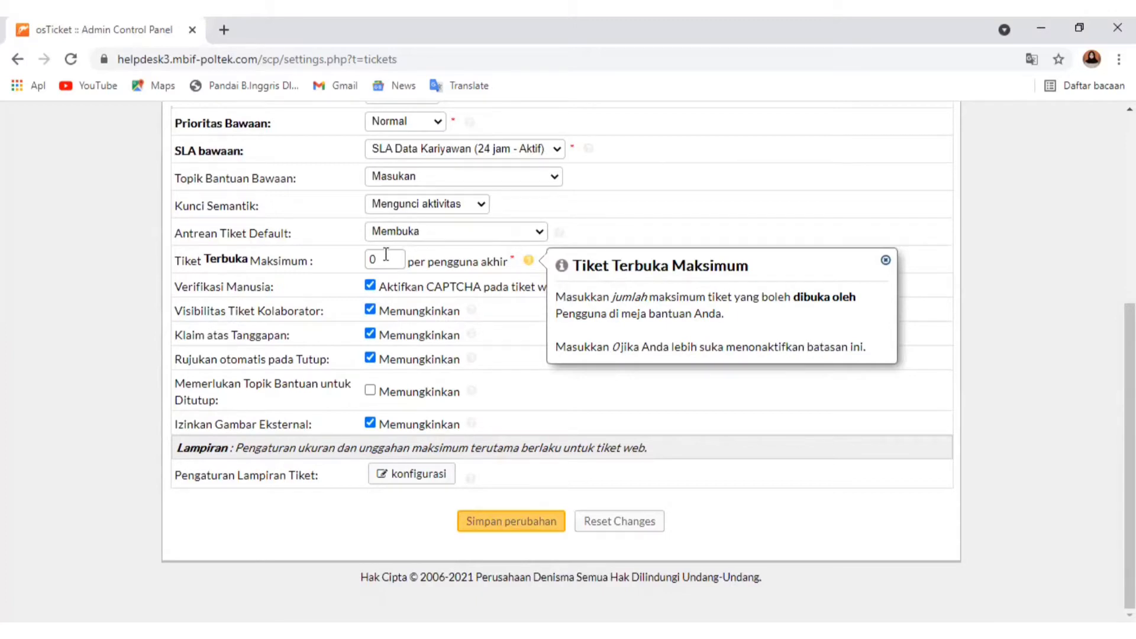
left_click(297, 294)
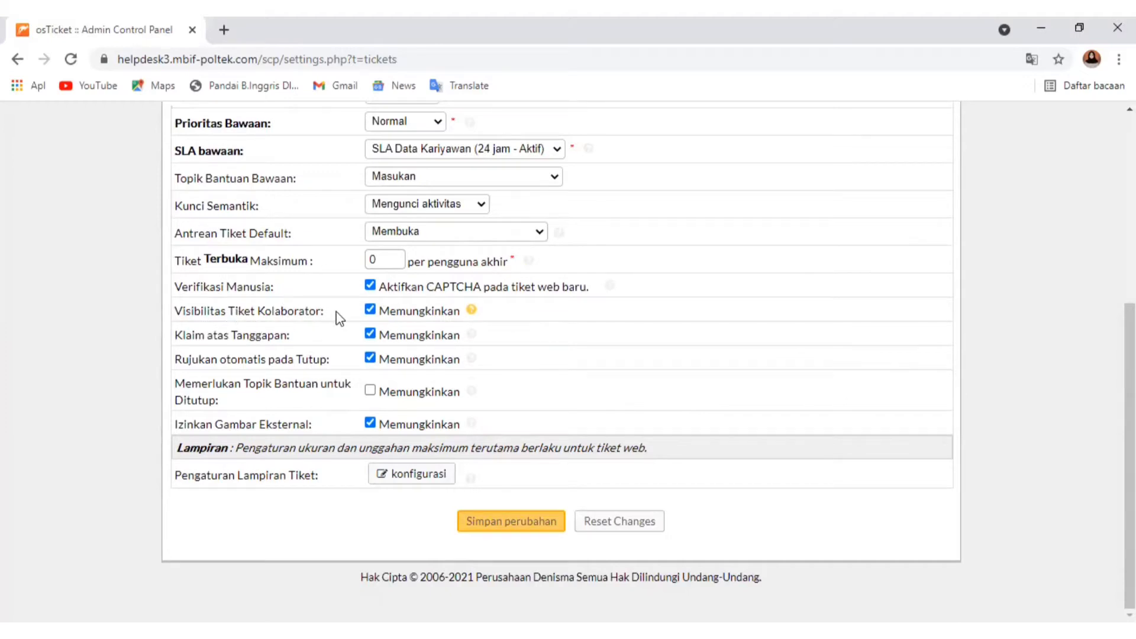
mouse_move(471, 311)
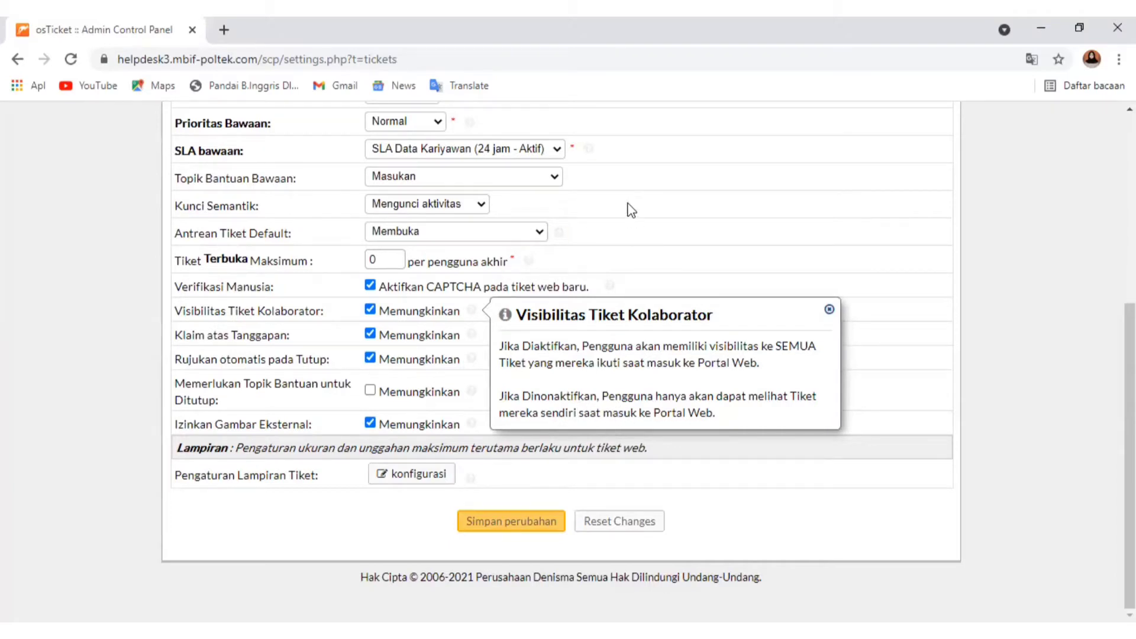
left_click(510, 448)
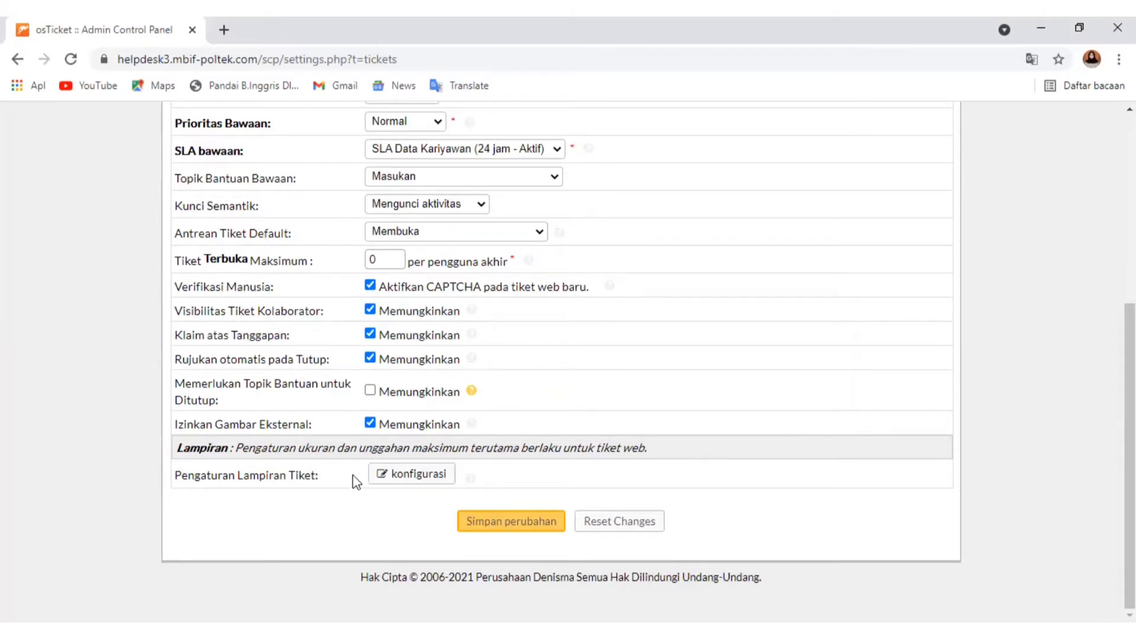
Open the ticket attachment configuration and select 8 mb as the maximum file size
left_click(396, 480)
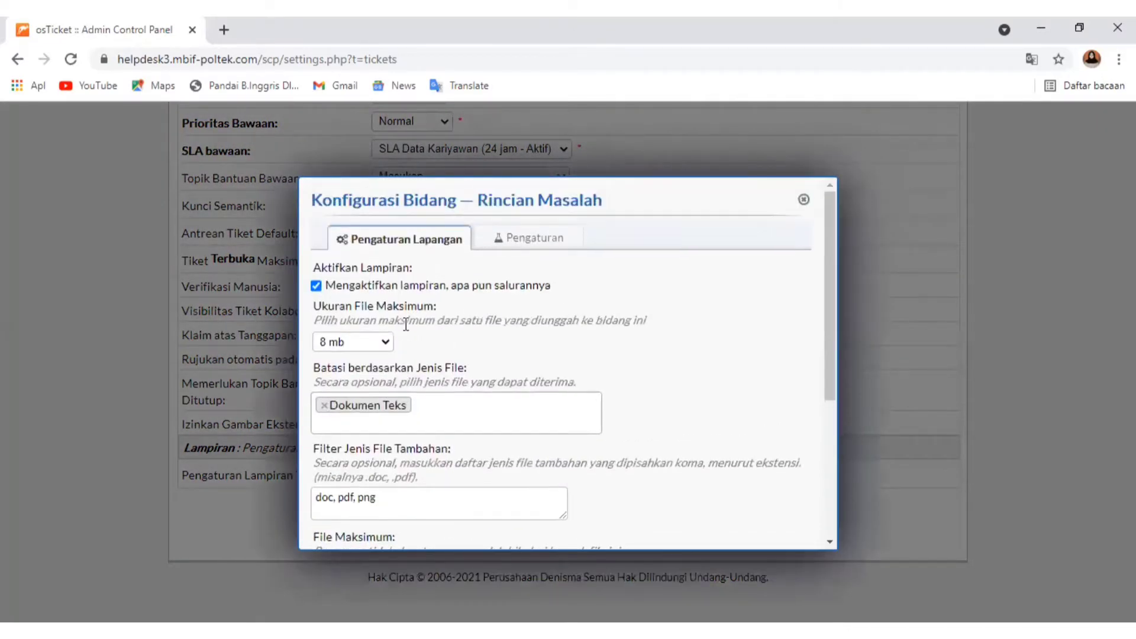
scroll(405, 324, "down", 3)
scroll(406, 324, "up", 3)
left_click(379, 342)
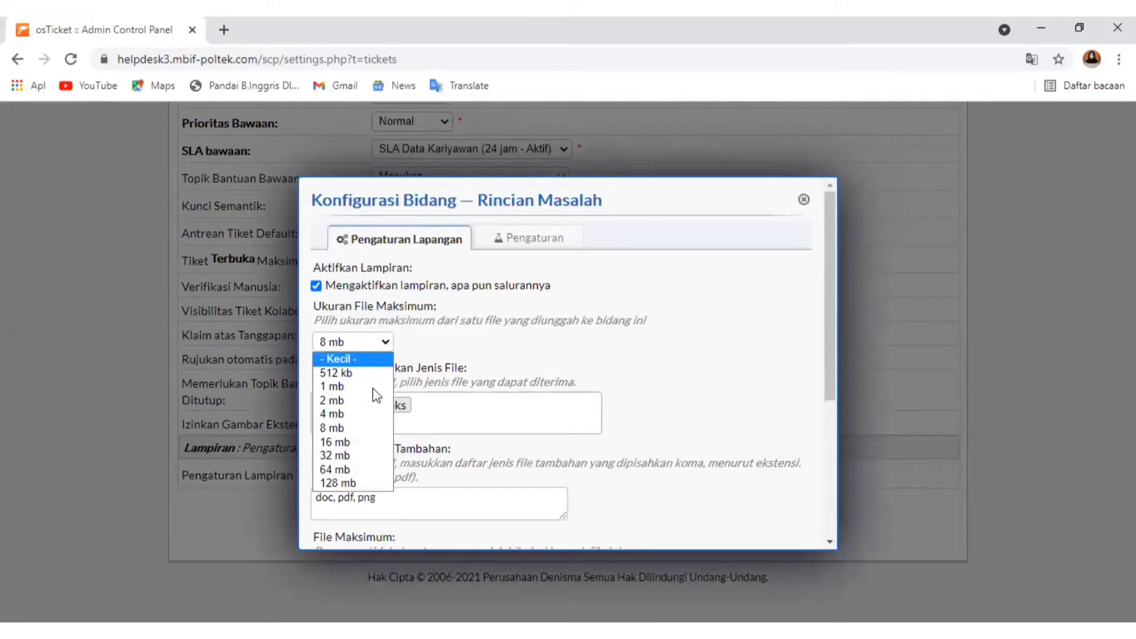
left_click(336, 434)
scroll(407, 364, "down", 1)
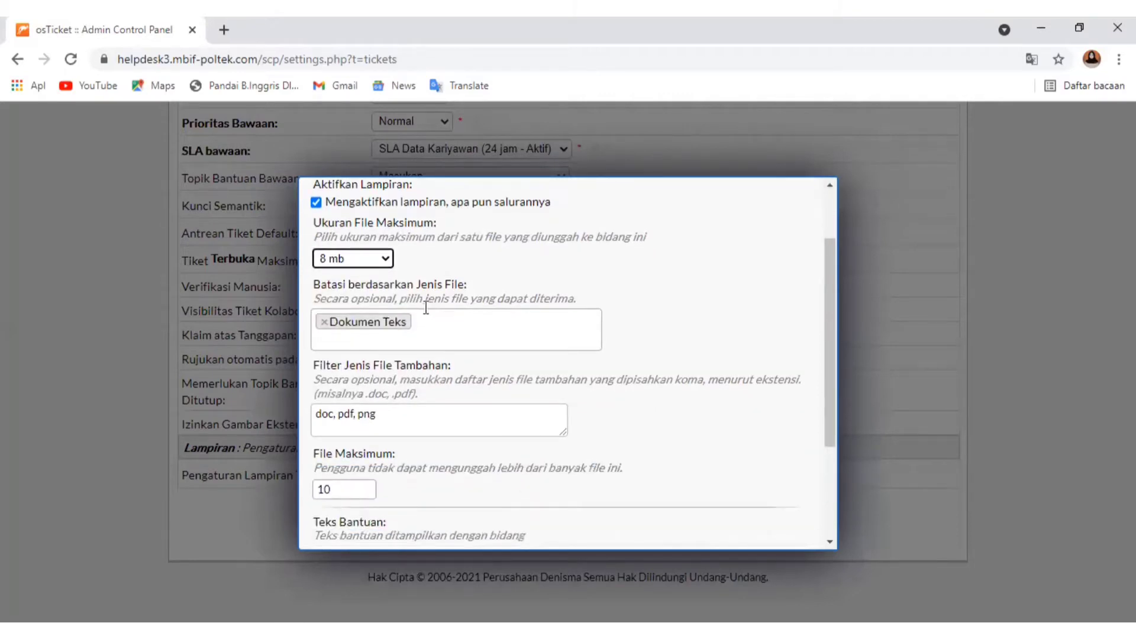
Add Arsip and Gambar-gambar to the file types accepted for ticket attachments
left_click(437, 324)
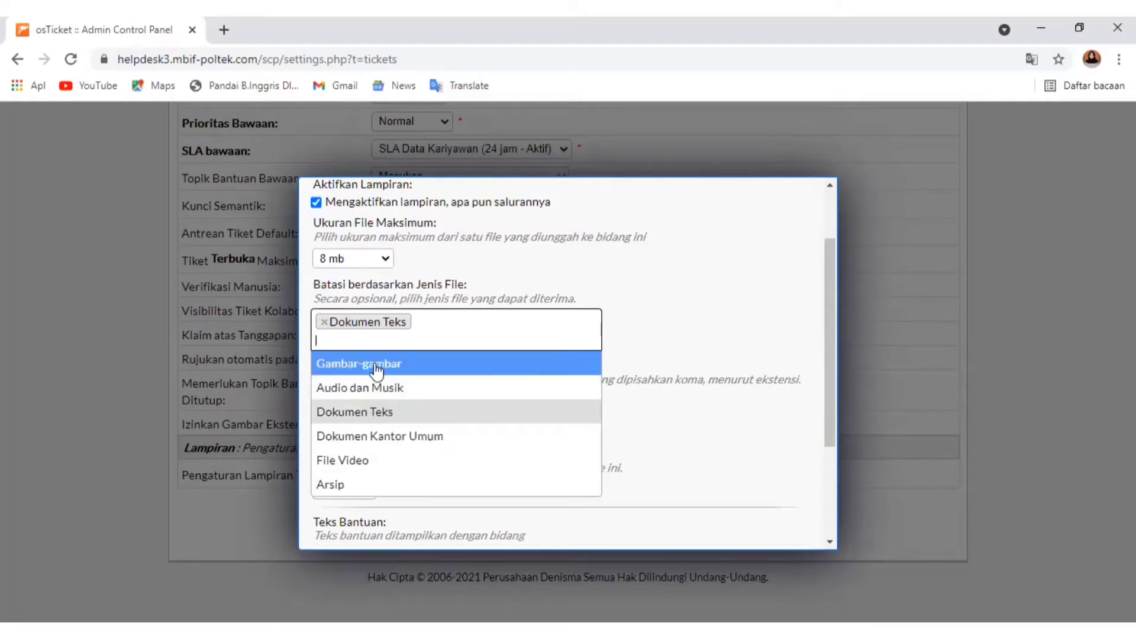
left_click(362, 485)
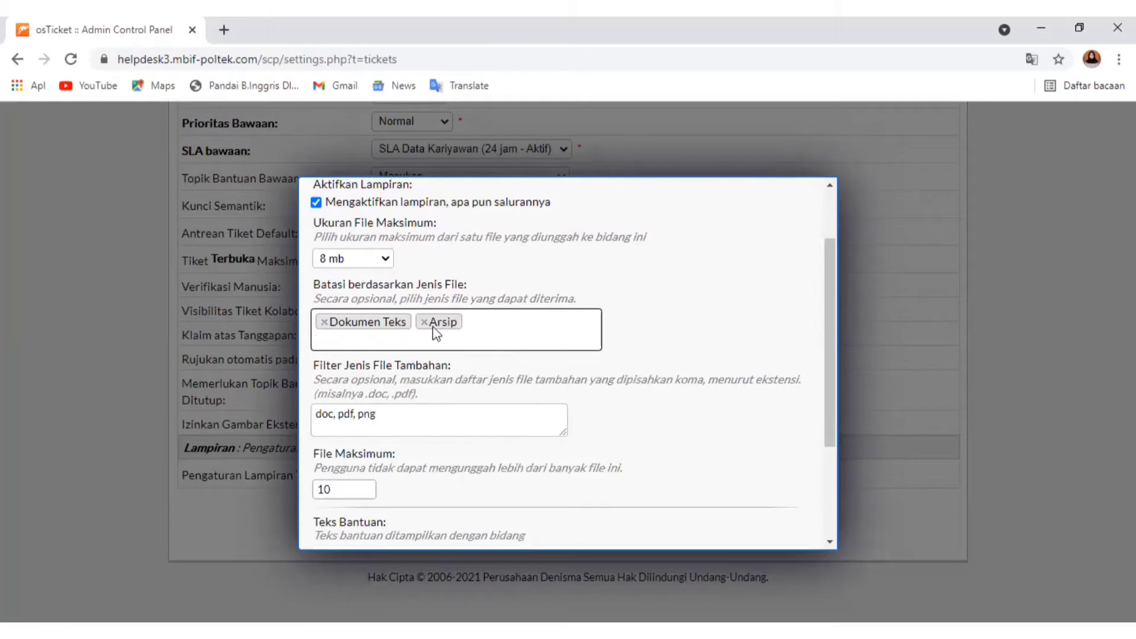
left_click(473, 320)
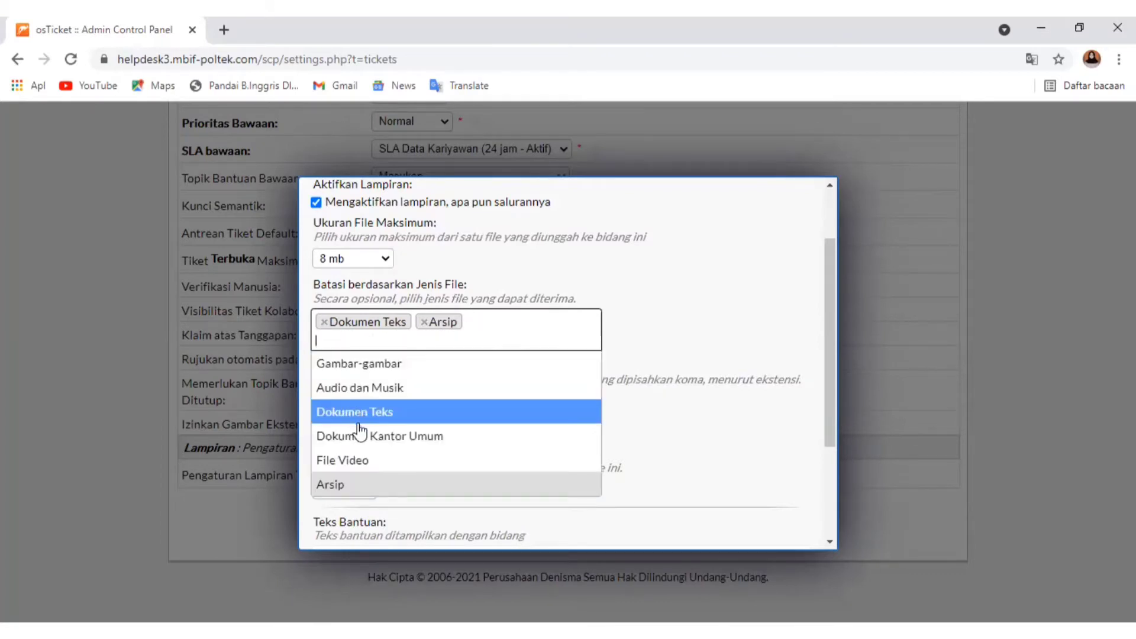
left_click(367, 370)
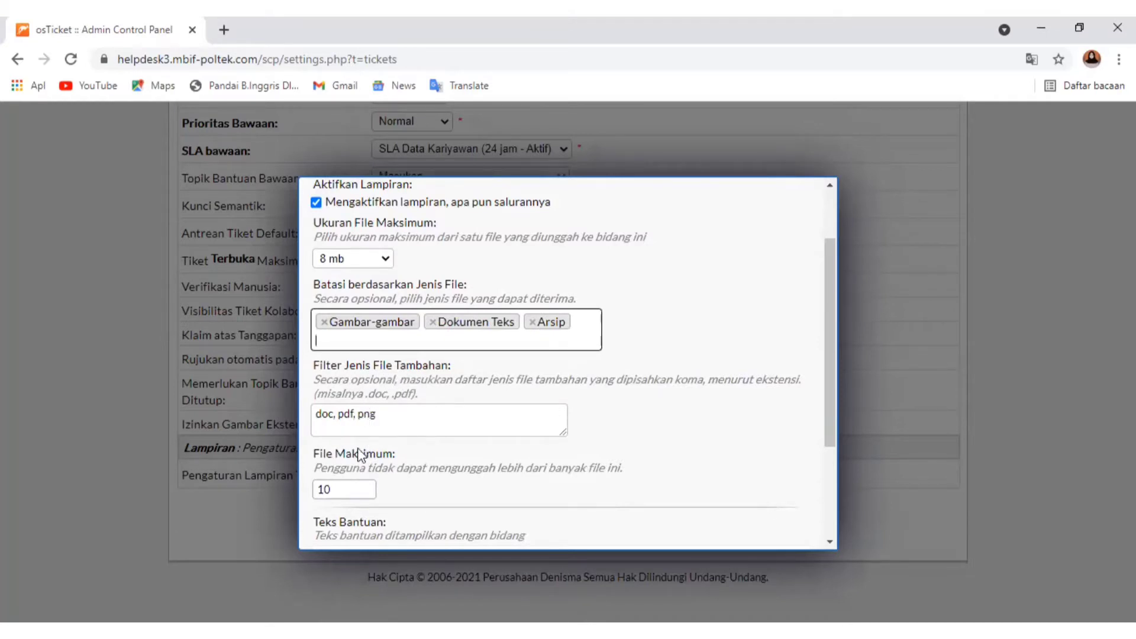
Replace the field's help text with "Tiket ini semoga bisa sangat membantu"
scroll(362, 482, "down", 3)
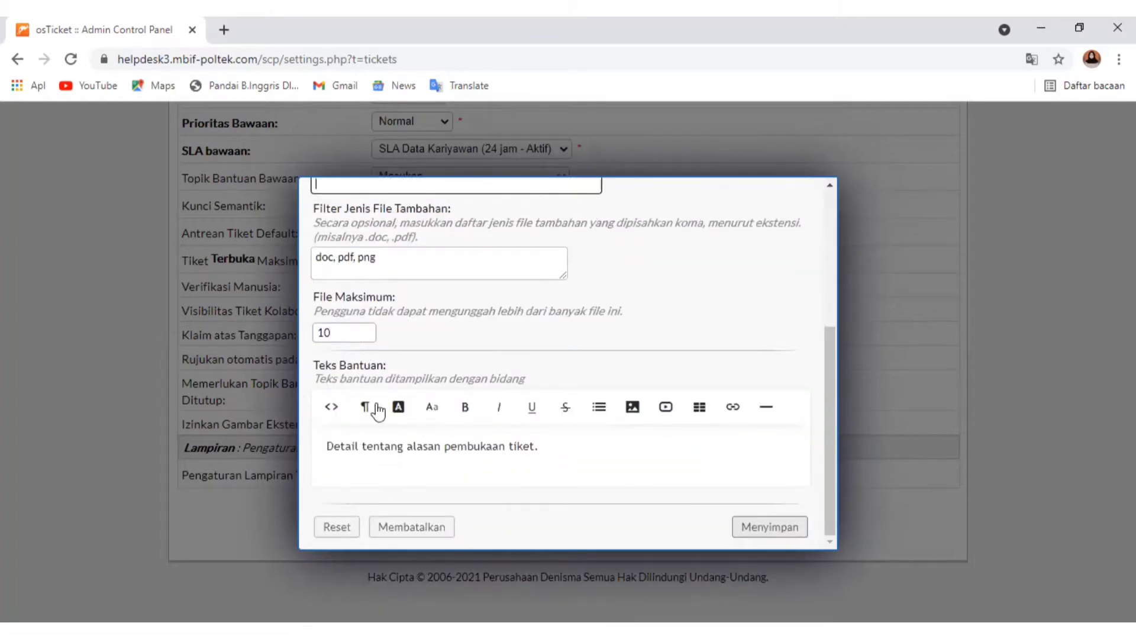
left_click(333, 475)
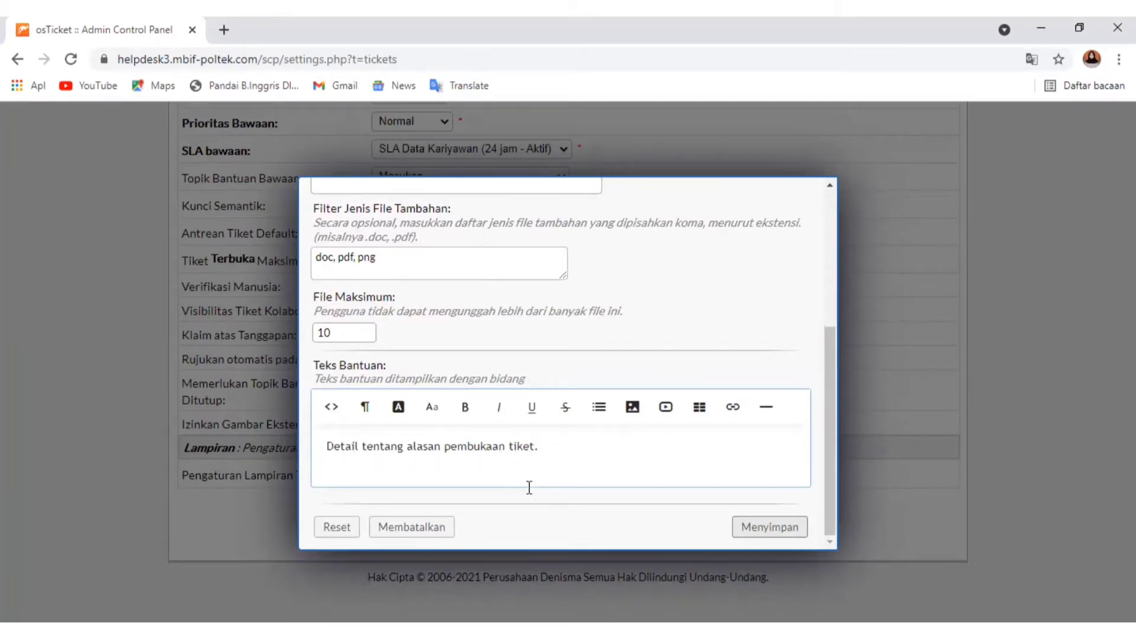
left_click_drag(325, 446, 608, 447)
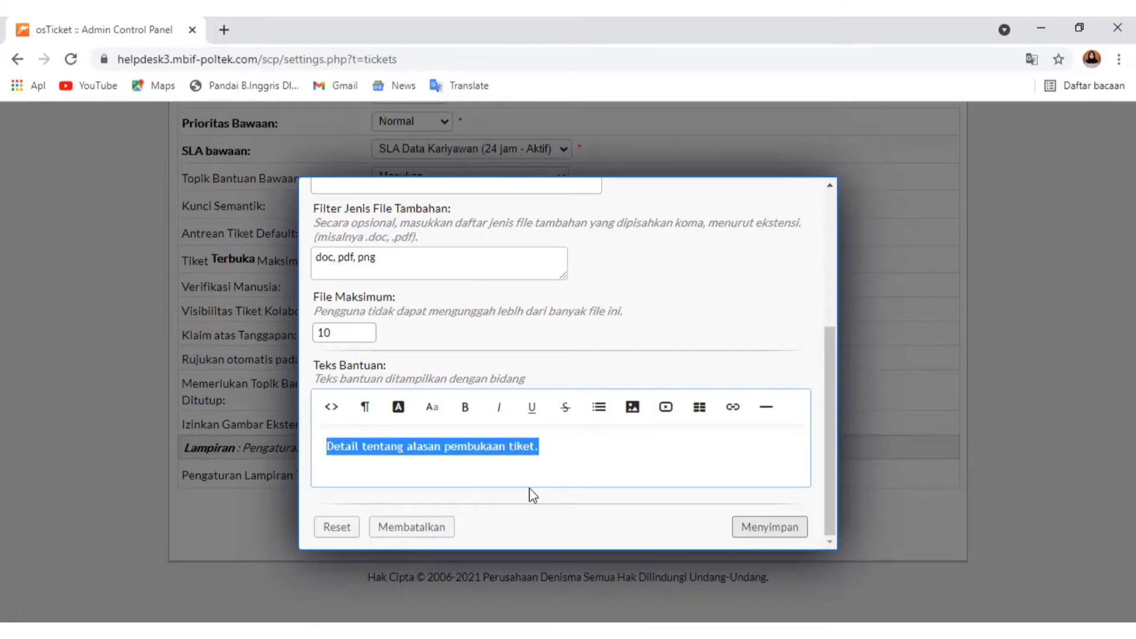
type("Ti")
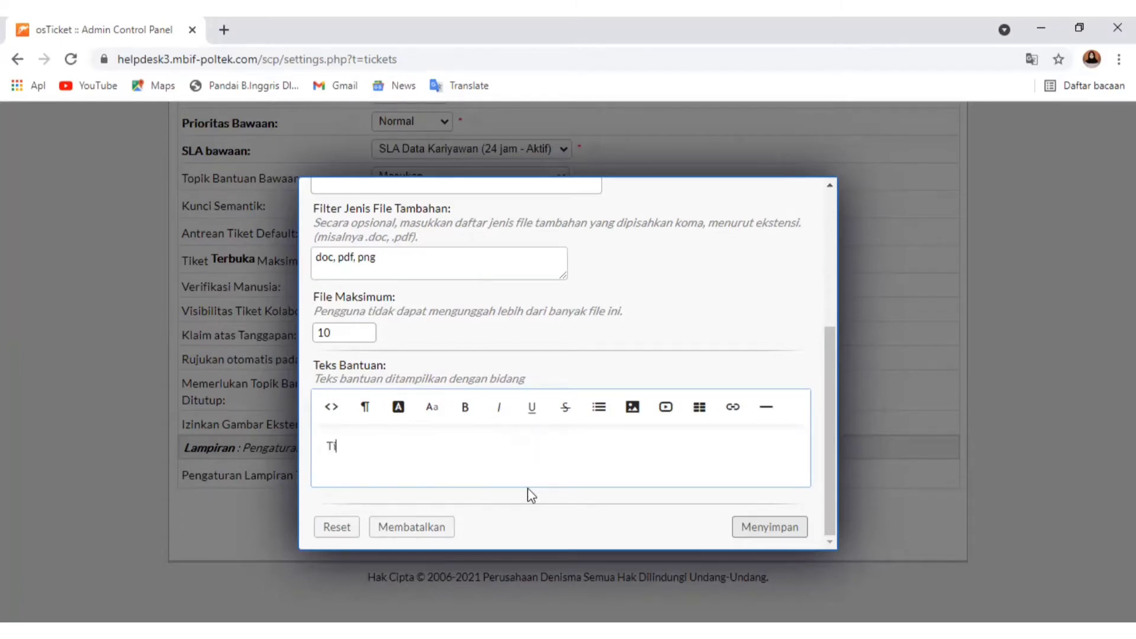
type("ket ini semoga bisa")
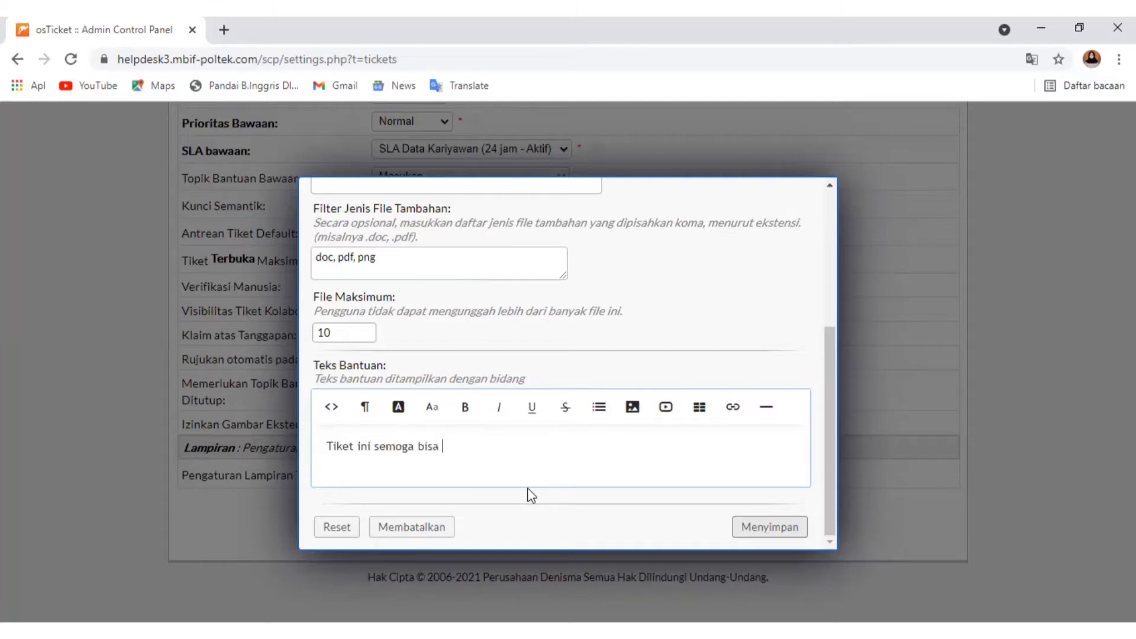
type(" sangat membantu")
Make the help text dark orange and bold, and save the attachment configuration
left_click_drag(562, 445, 309, 453)
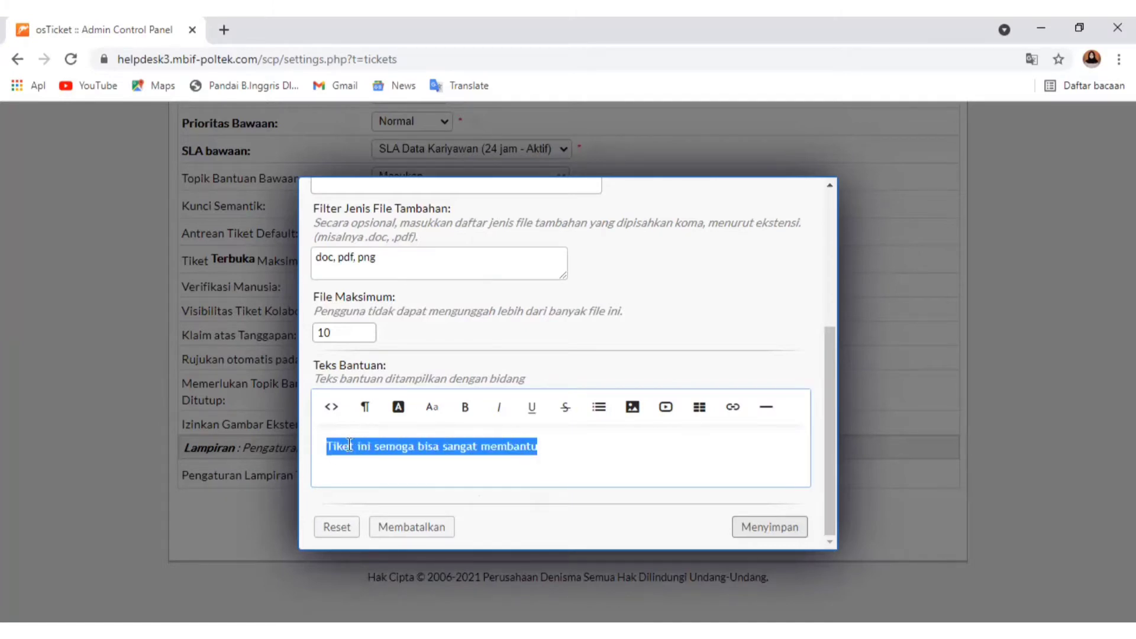
left_click(405, 413)
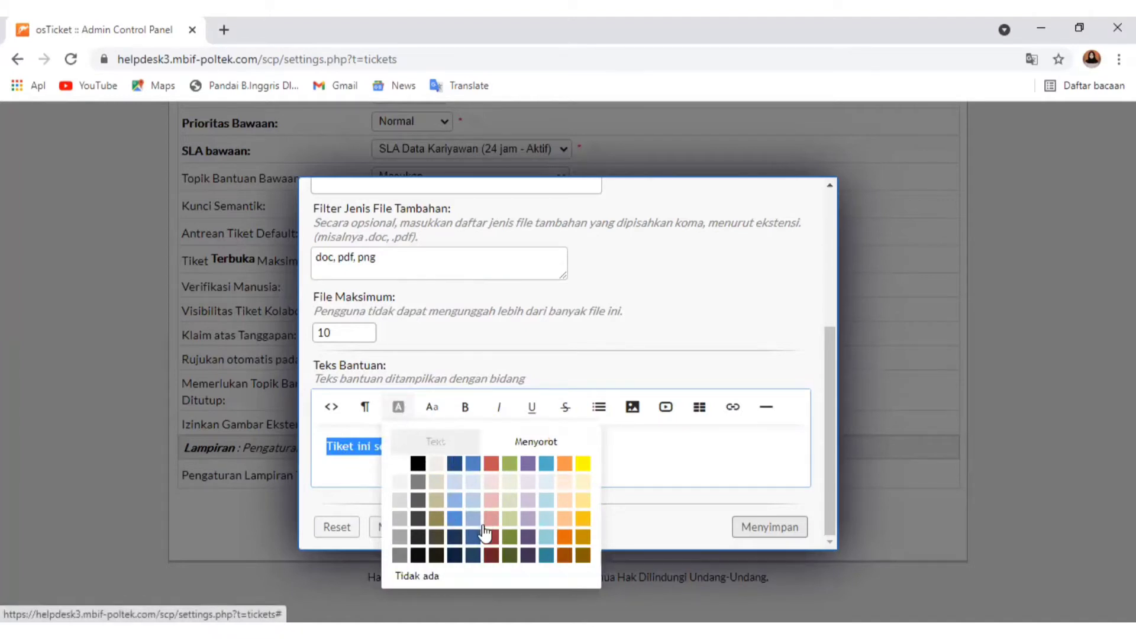
left_click(553, 559)
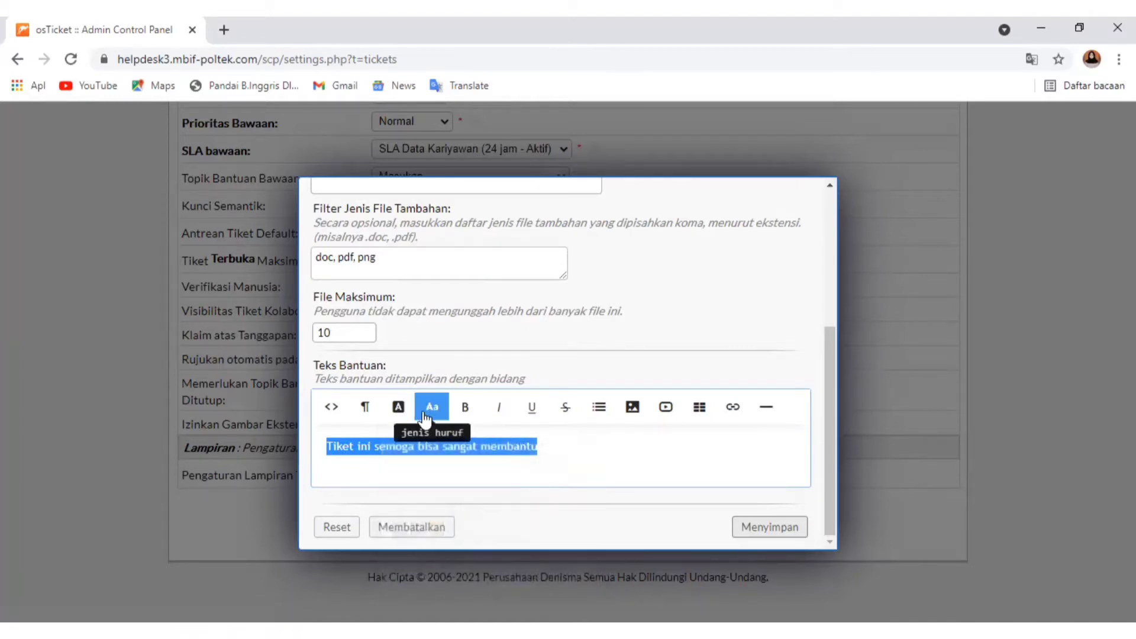
left_click(697, 537)
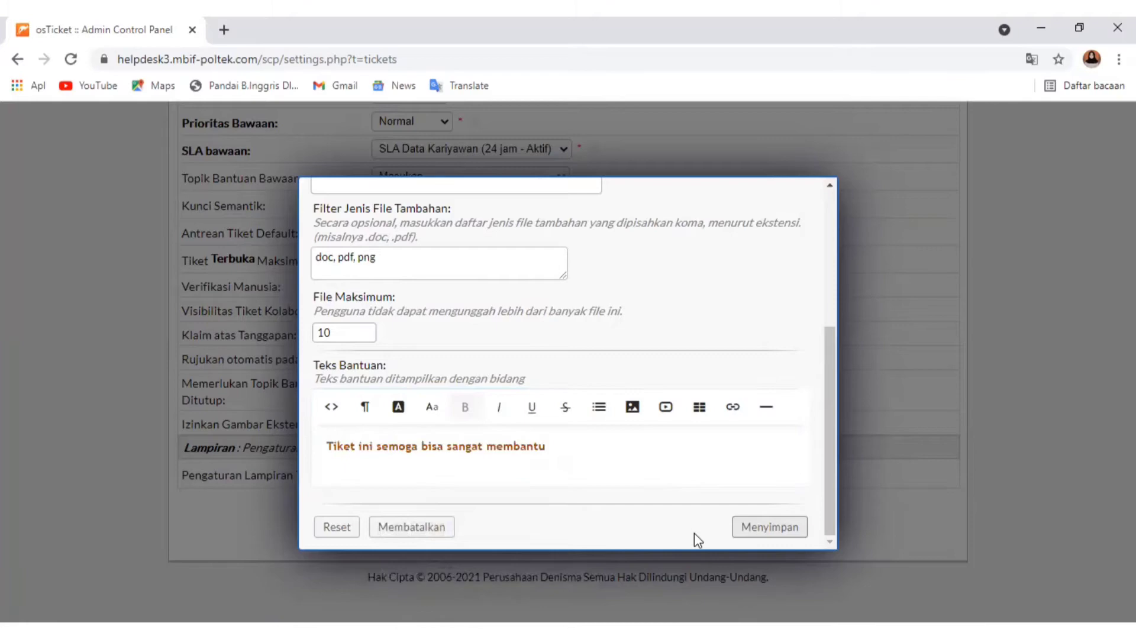
left_click(762, 528)
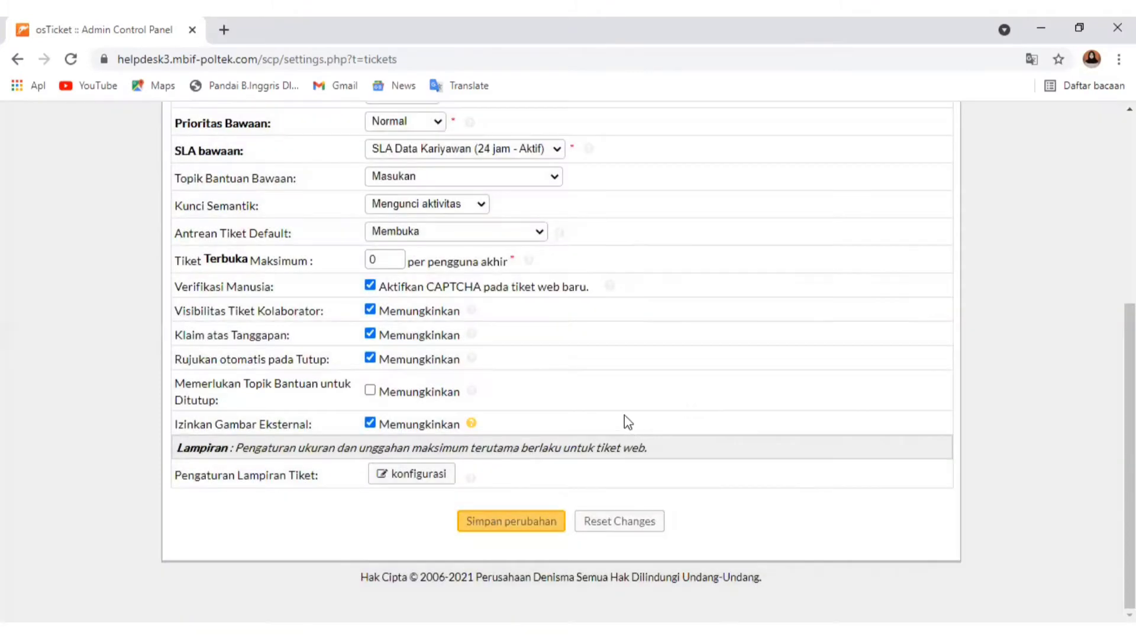
Open the task settings and read the help on the default task number format
scroll(482, 477, "up", 5)
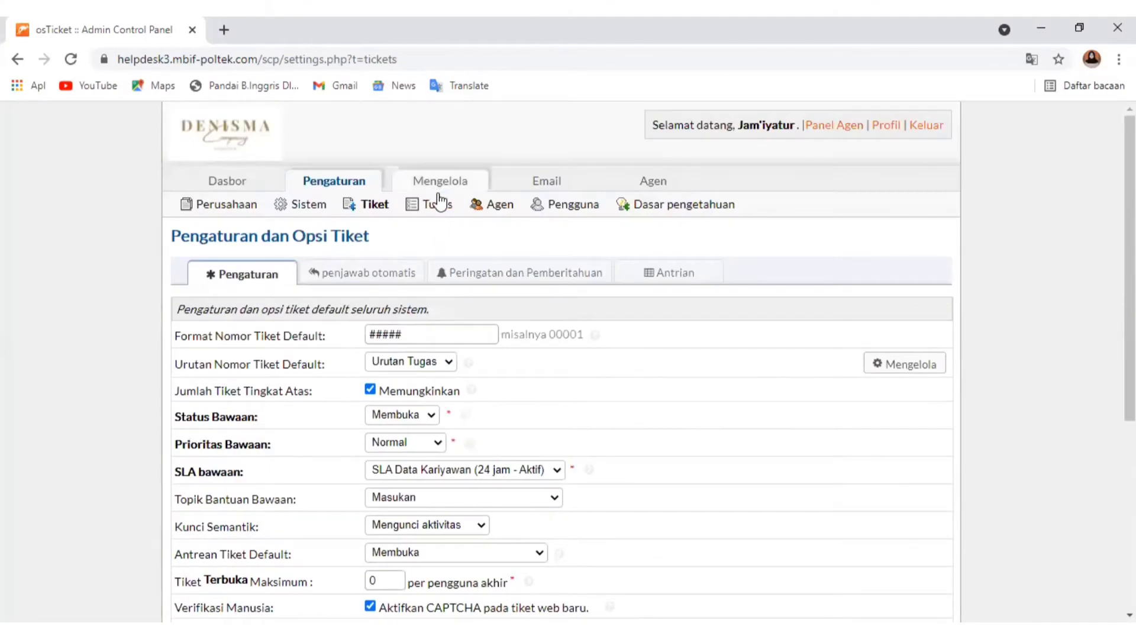
left_click(438, 203)
left_click(665, 169)
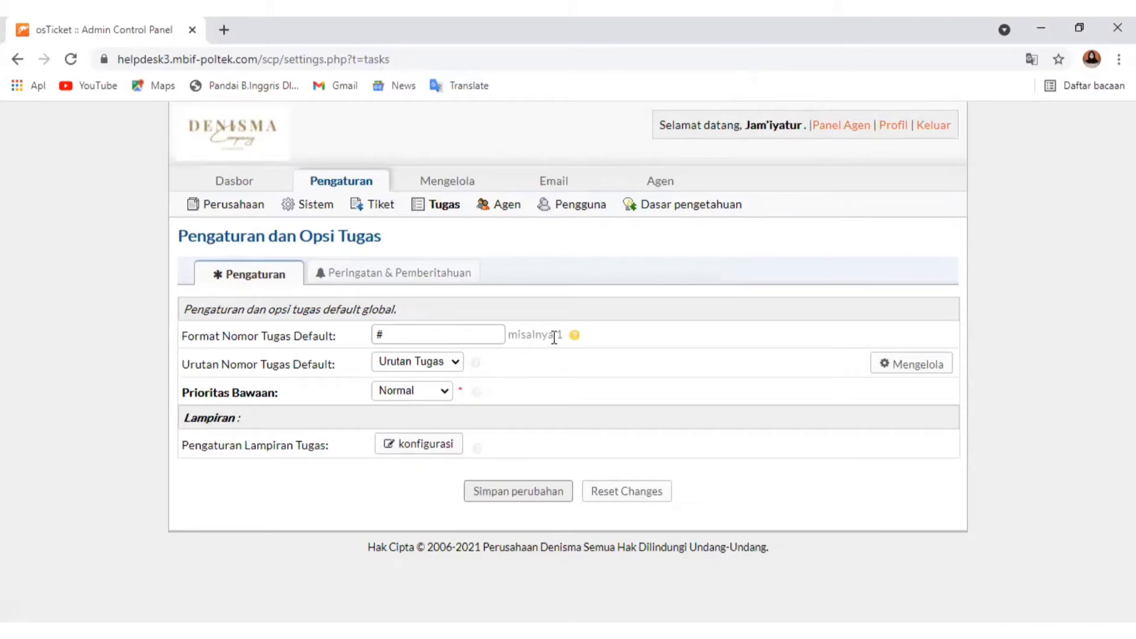
mouse_move(576, 336)
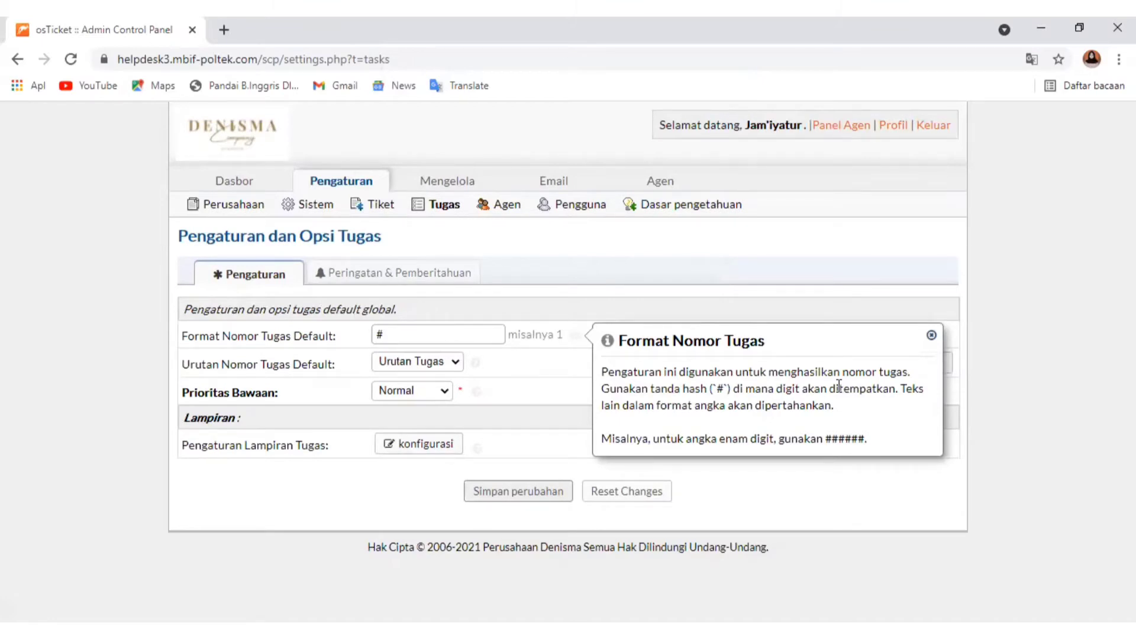
left_click(730, 479)
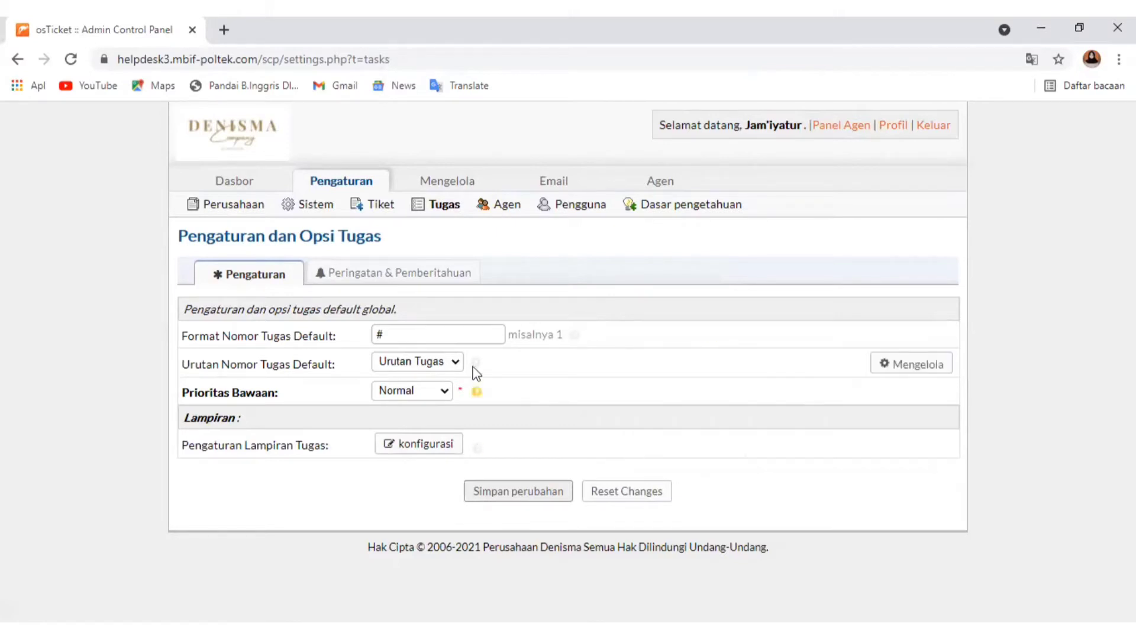
Set the default task number format to ##, with Urutan Tugas as the number sequence and Normal as the default priority
left_click(438, 333)
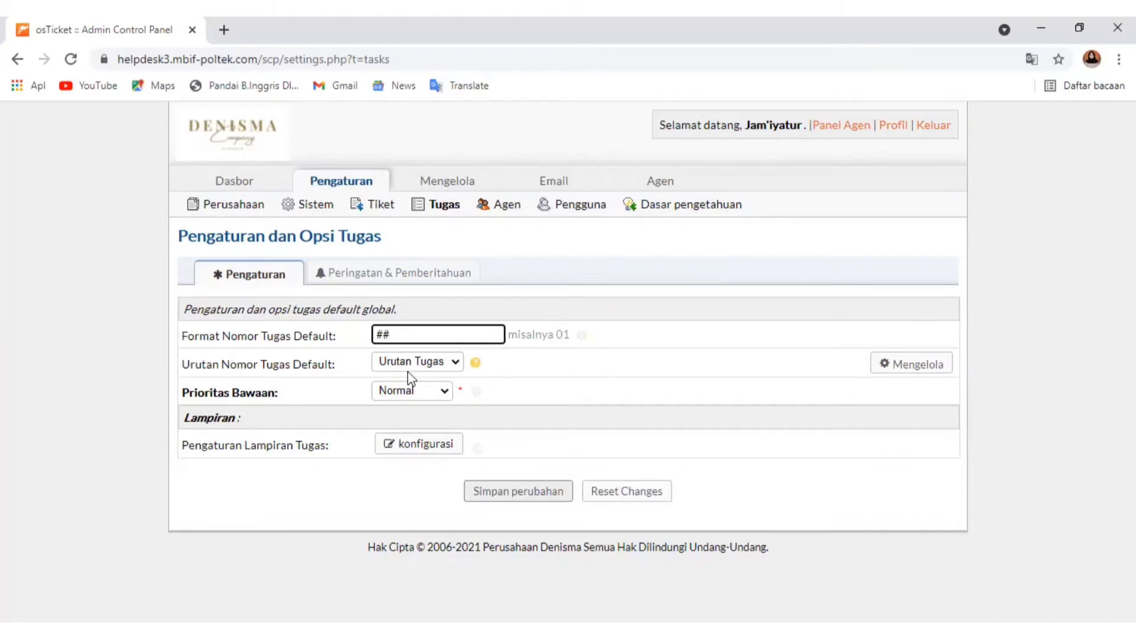
left_click(455, 363)
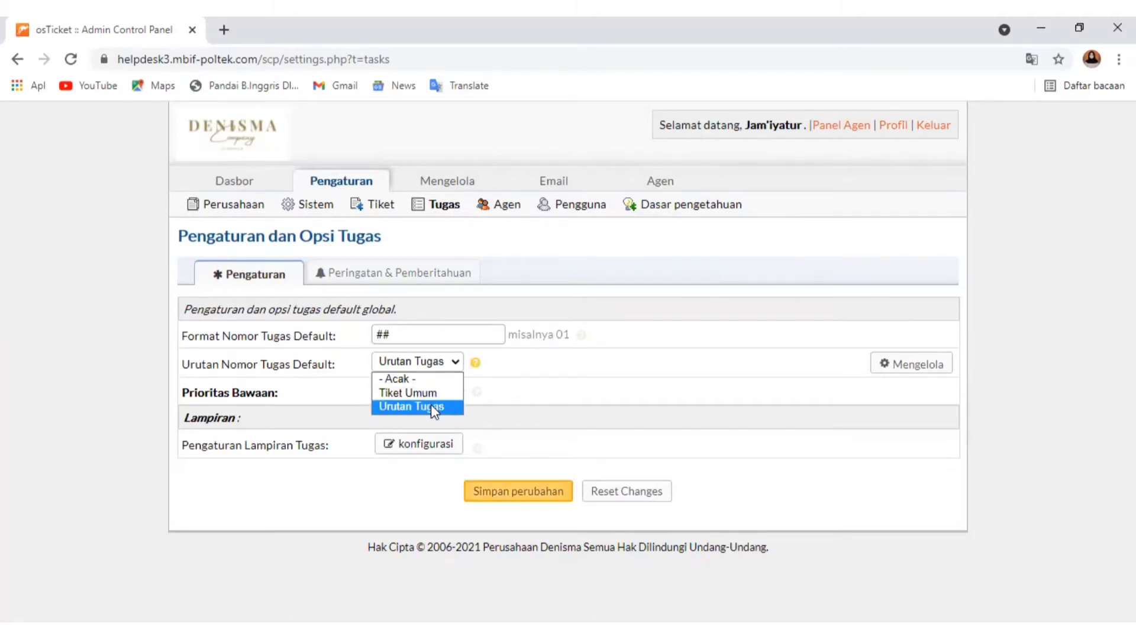
left_click(434, 407)
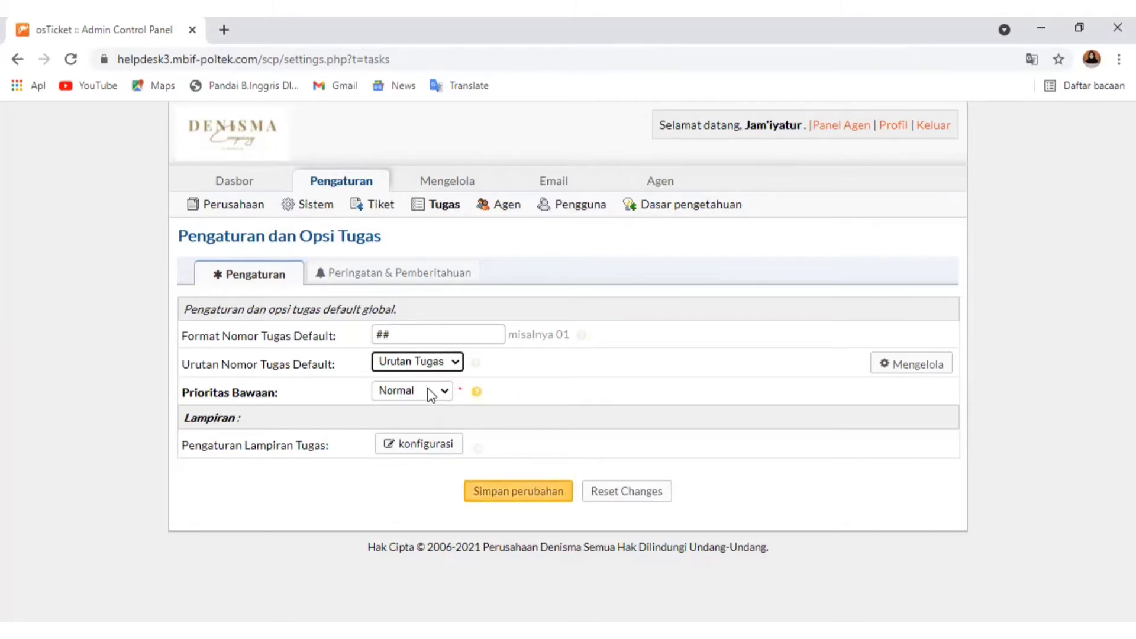
left_click(432, 393)
left_click(428, 423)
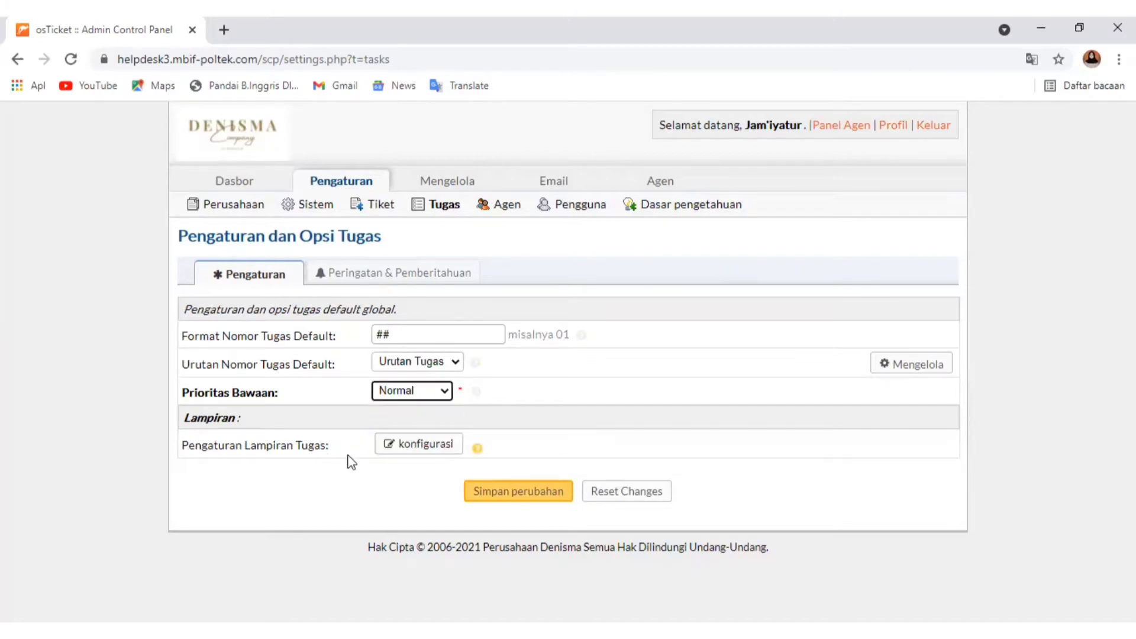
Open the task attachment configuration and read the help on the Diaktifkan option in the description field's settings
left_click(450, 444)
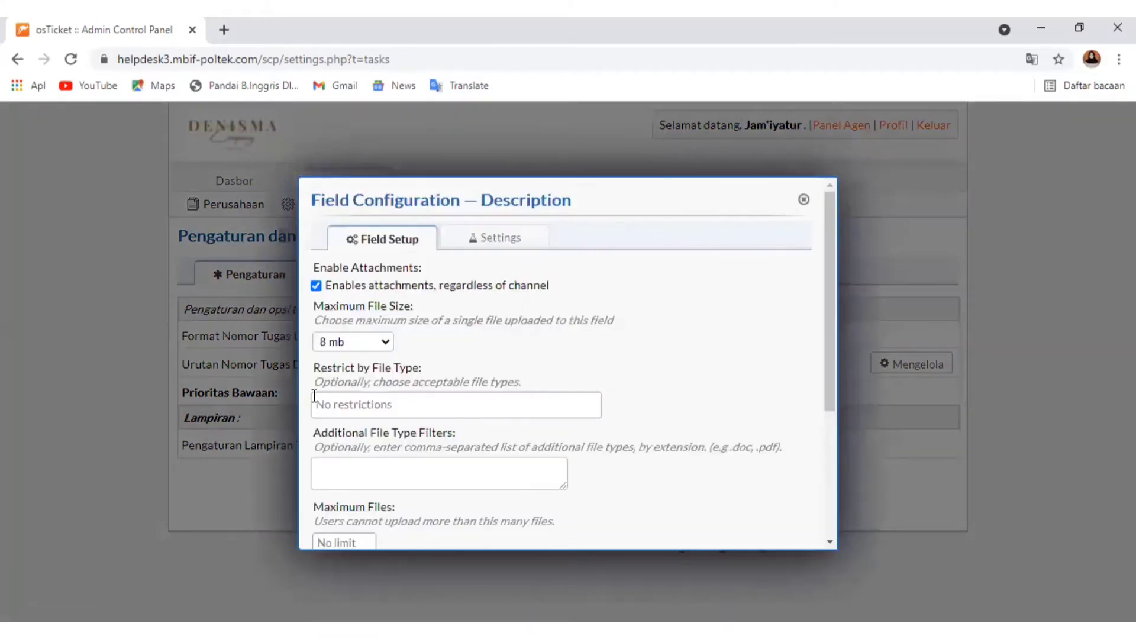
scroll(396, 489, "down", 2)
scroll(490, 466, "up", 1)
scroll(489, 465, "up", 5)
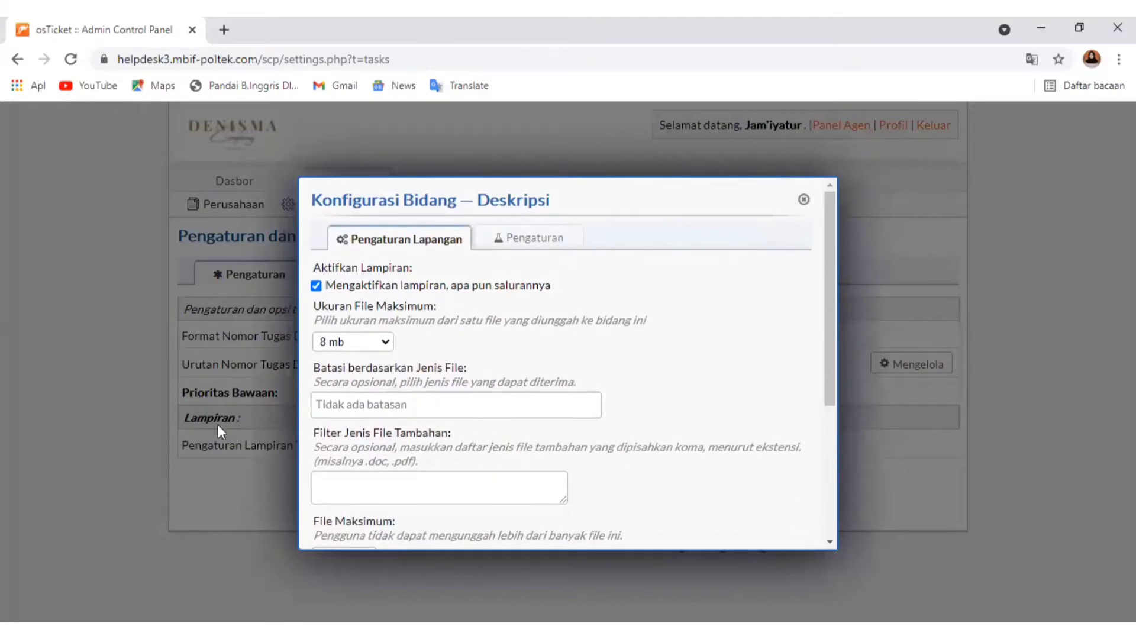
left_click(540, 243)
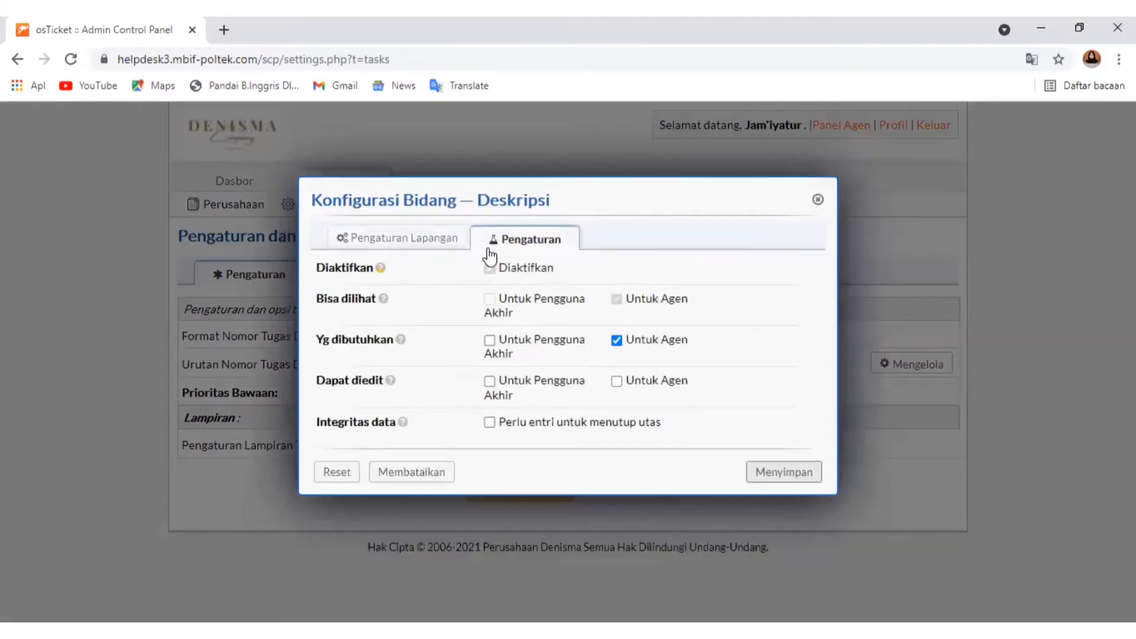
mouse_move(382, 273)
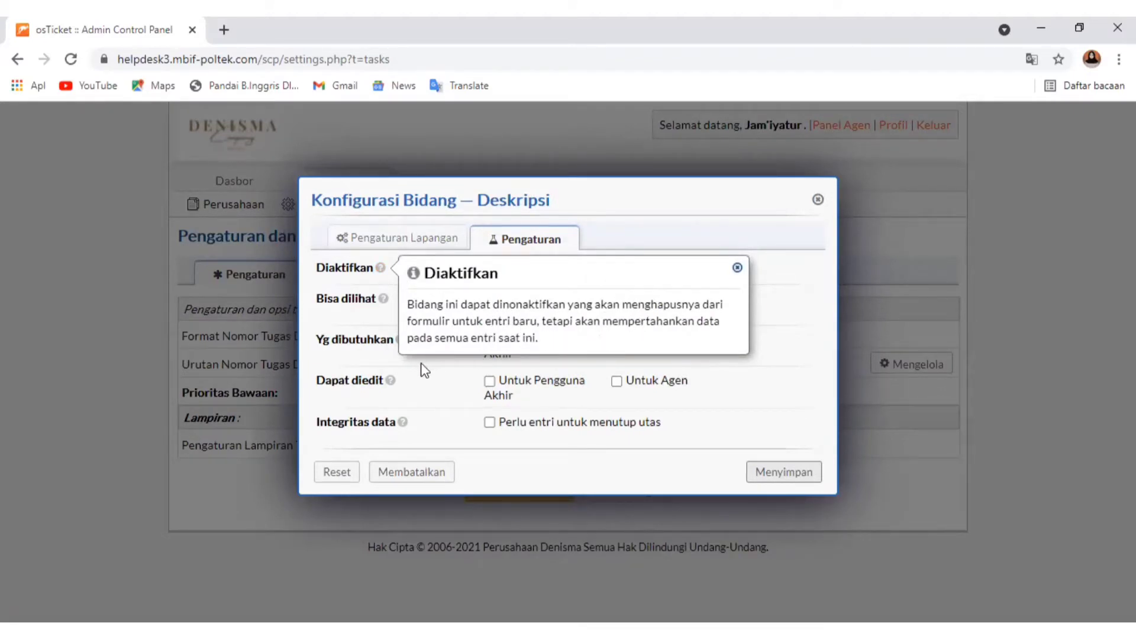
left_click(455, 423)
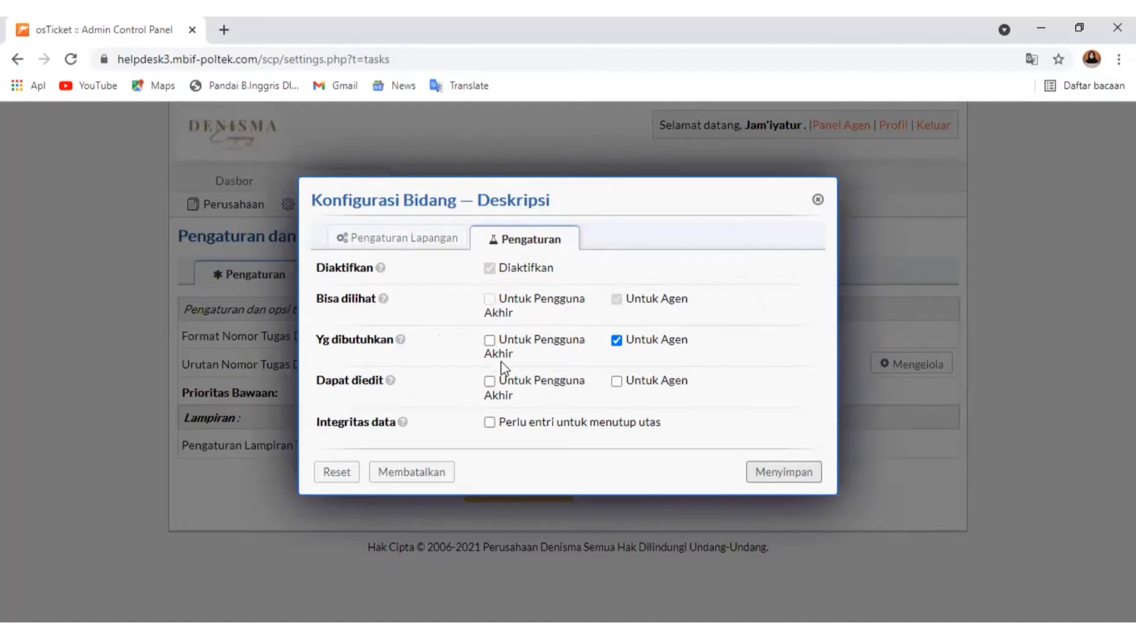
Make the description field not required but editable for agents, and save the field configuration
left_click(617, 341)
left_click(617, 382)
left_click(811, 484)
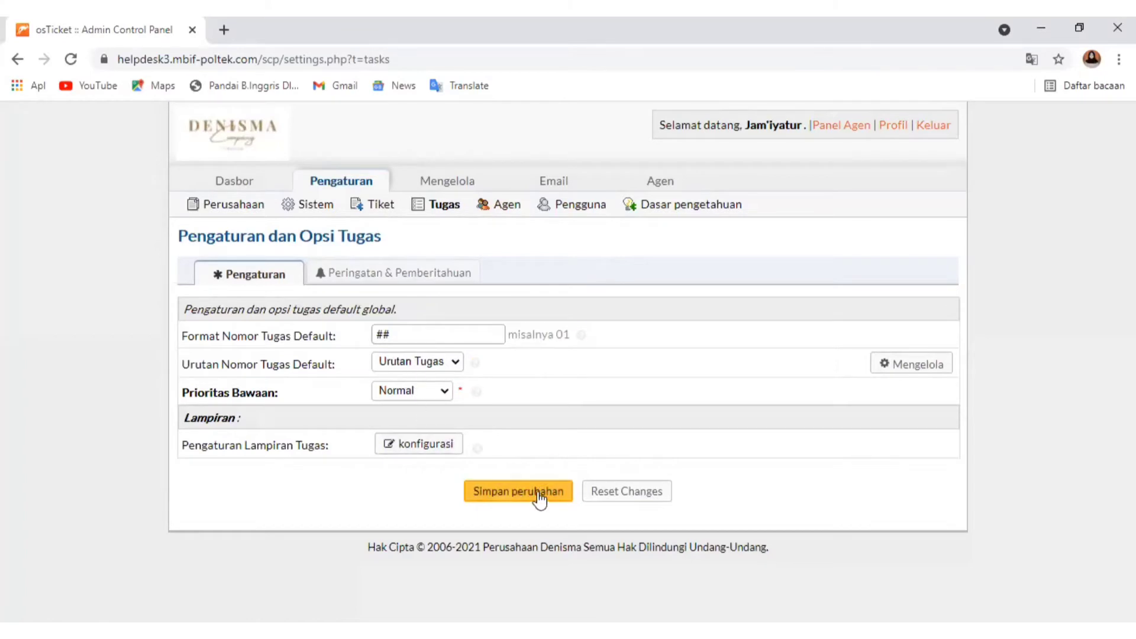
Enable the new task alert in the task alerts and notices, with Email Admin as recipient
left_click(396, 283)
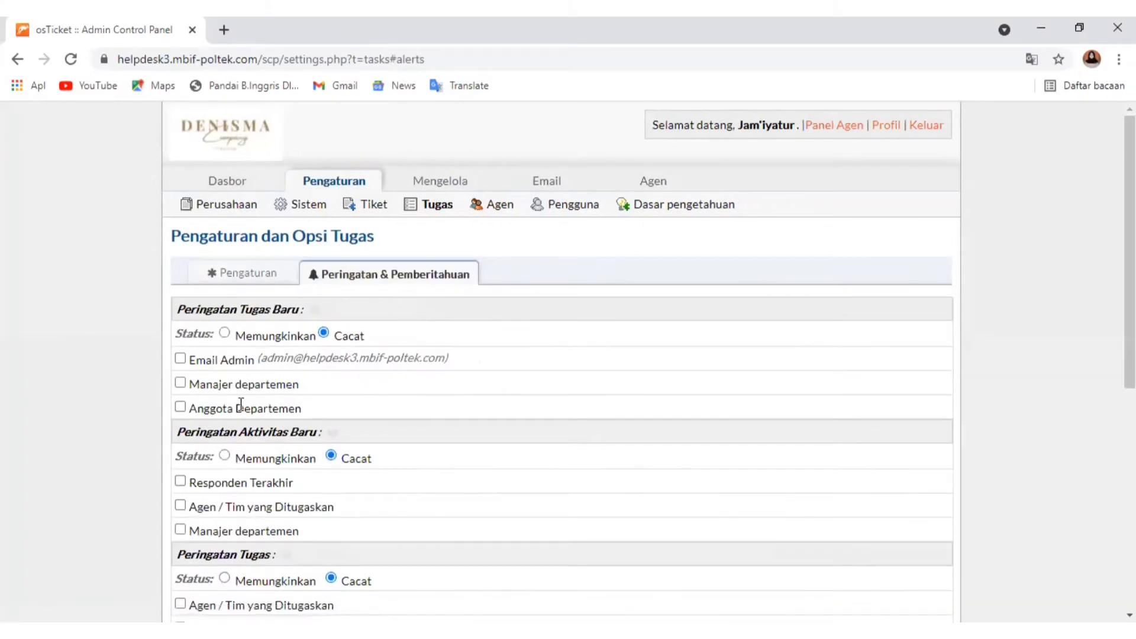
scroll(241, 405, "down", 1)
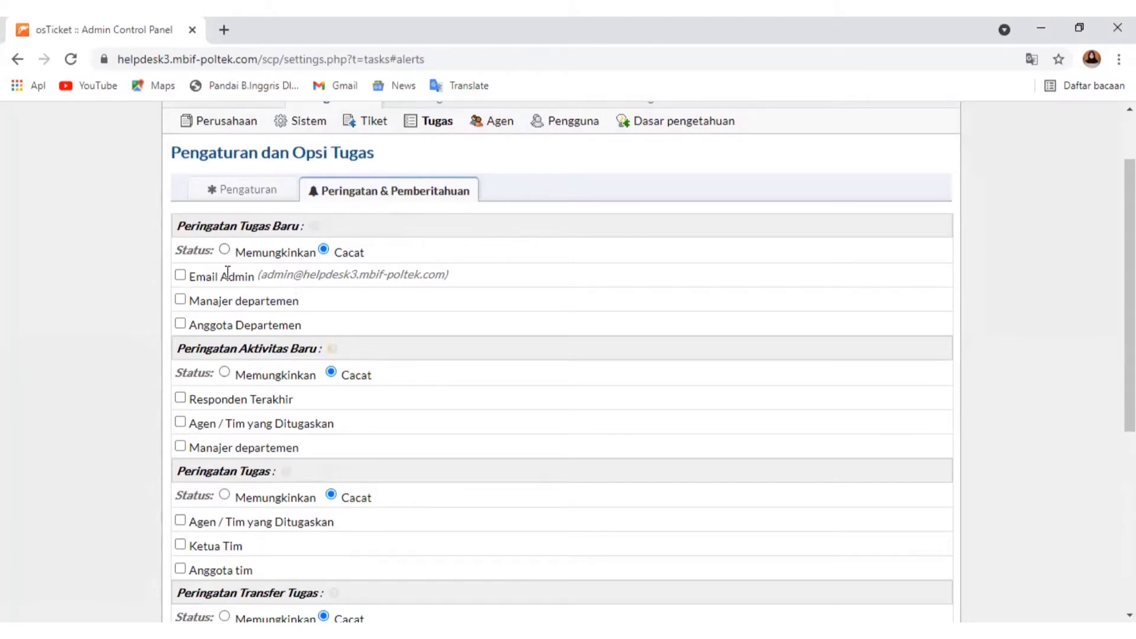
left_click(225, 250)
left_click(181, 276)
scroll(240, 373, "down", 1)
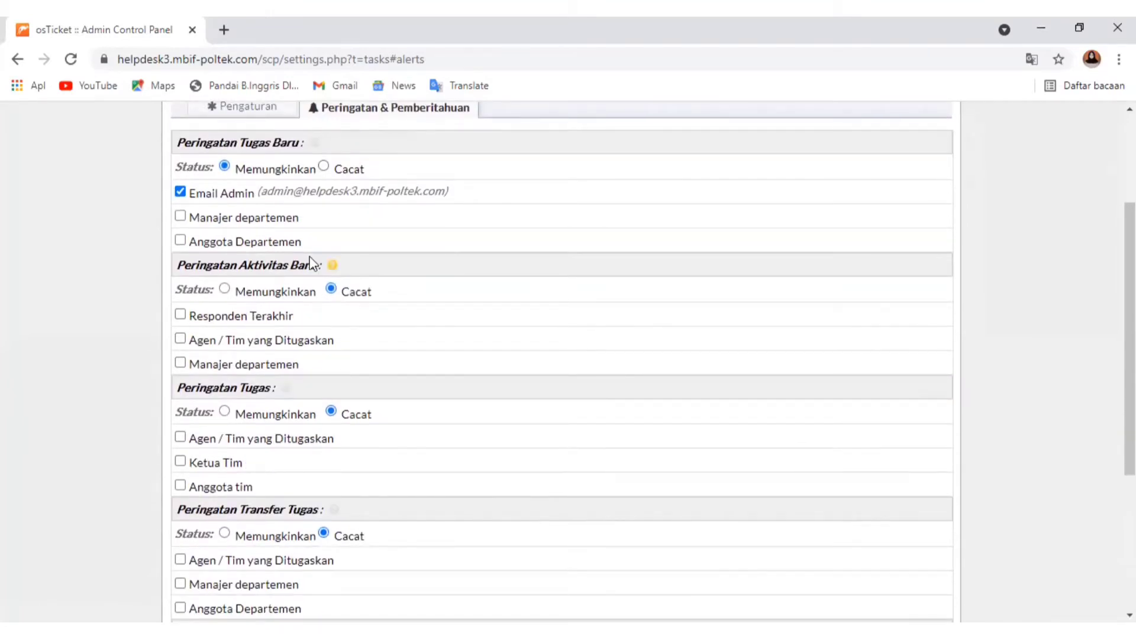
Read the help on the new activity alert, and enable it for the assigned agent/team and the department manager
mouse_move(331, 268)
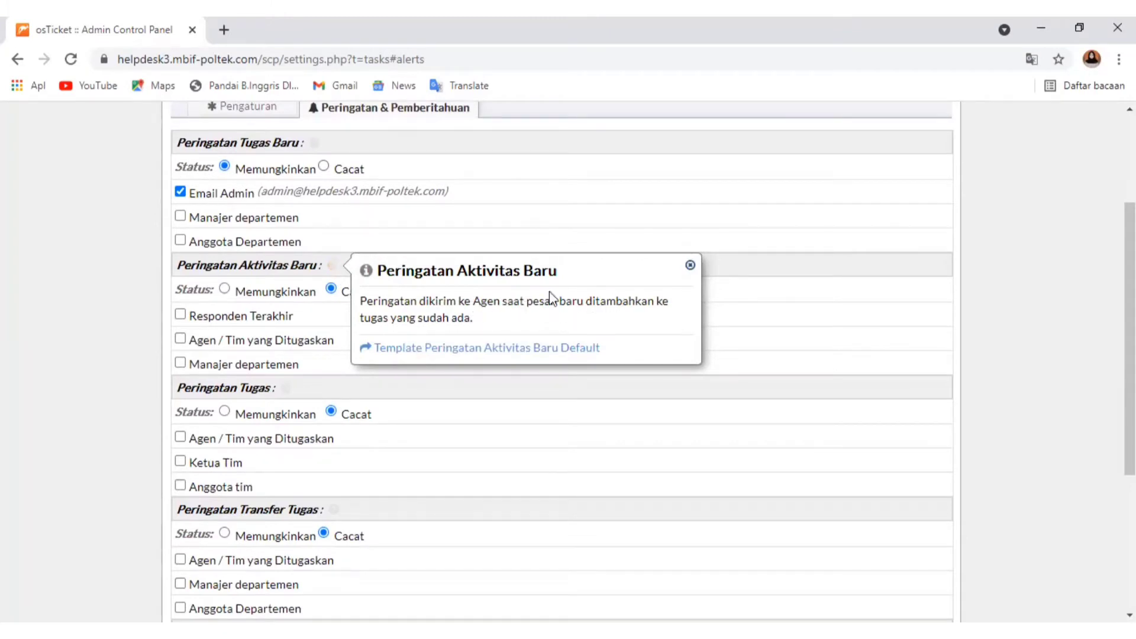
left_click(342, 310)
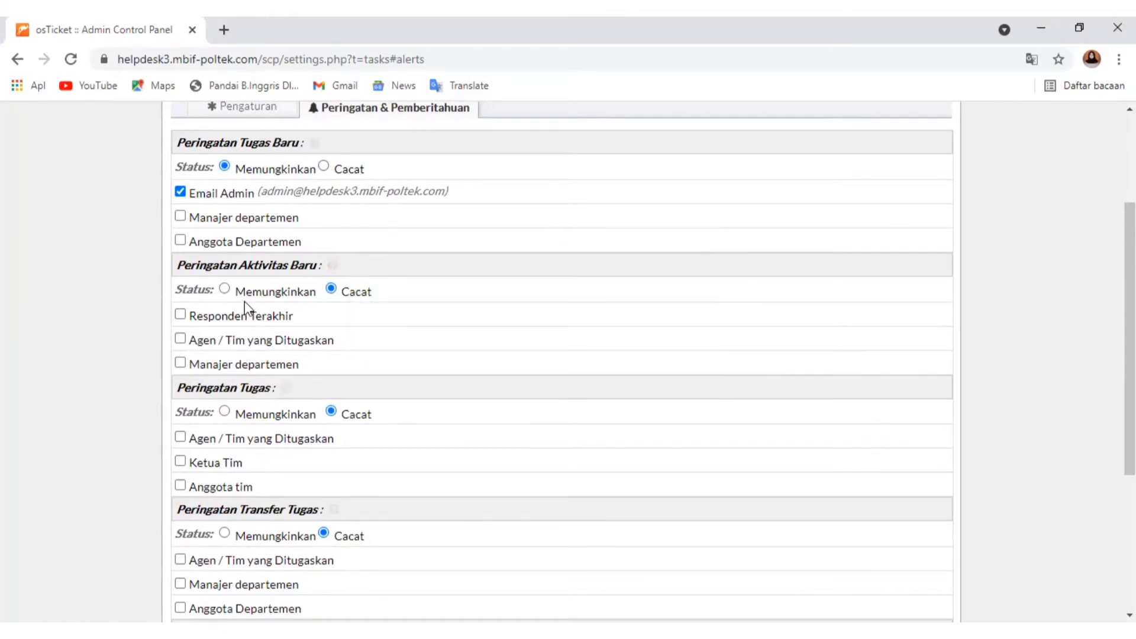
left_click(225, 289)
scroll(191, 381, "down", 1)
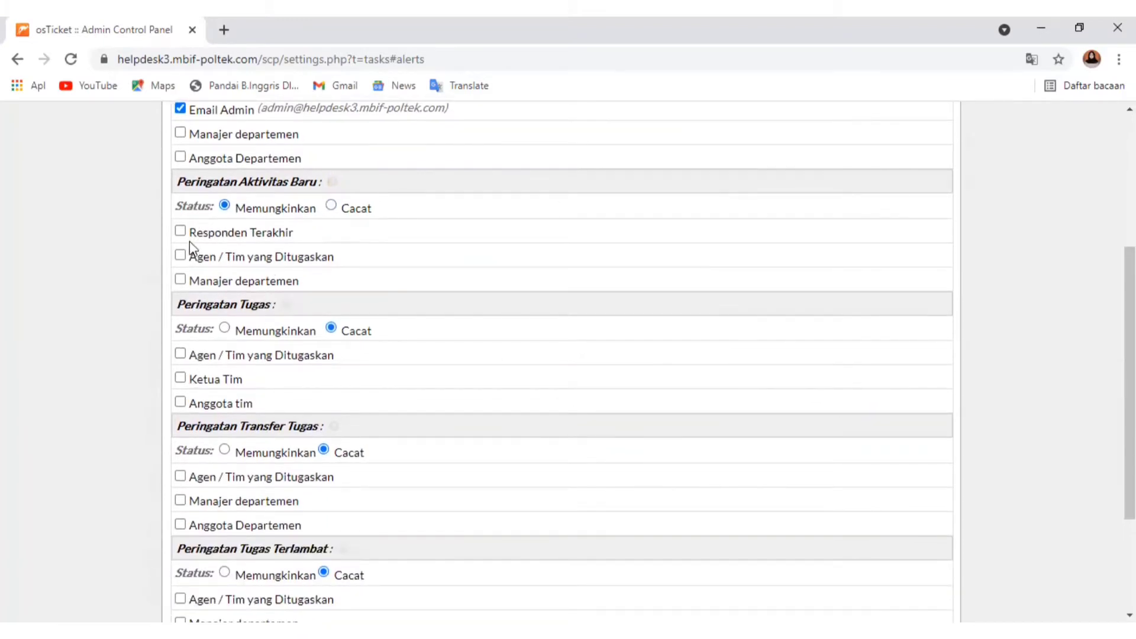
left_click(181, 256)
left_click(182, 282)
Enable the task assignment alert (Peringatan Tugas) for Agen / Tim yang Ditugaskan
scroll(223, 305, "up", 5)
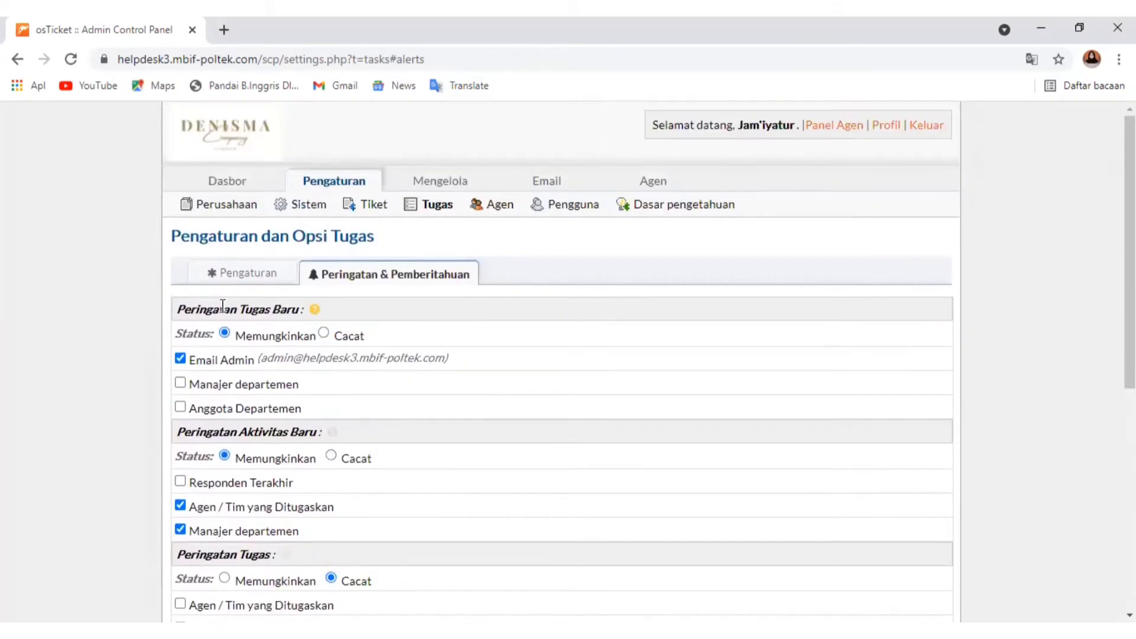
scroll(223, 303, "down", 6)
scroll(224, 304, "up", 5)
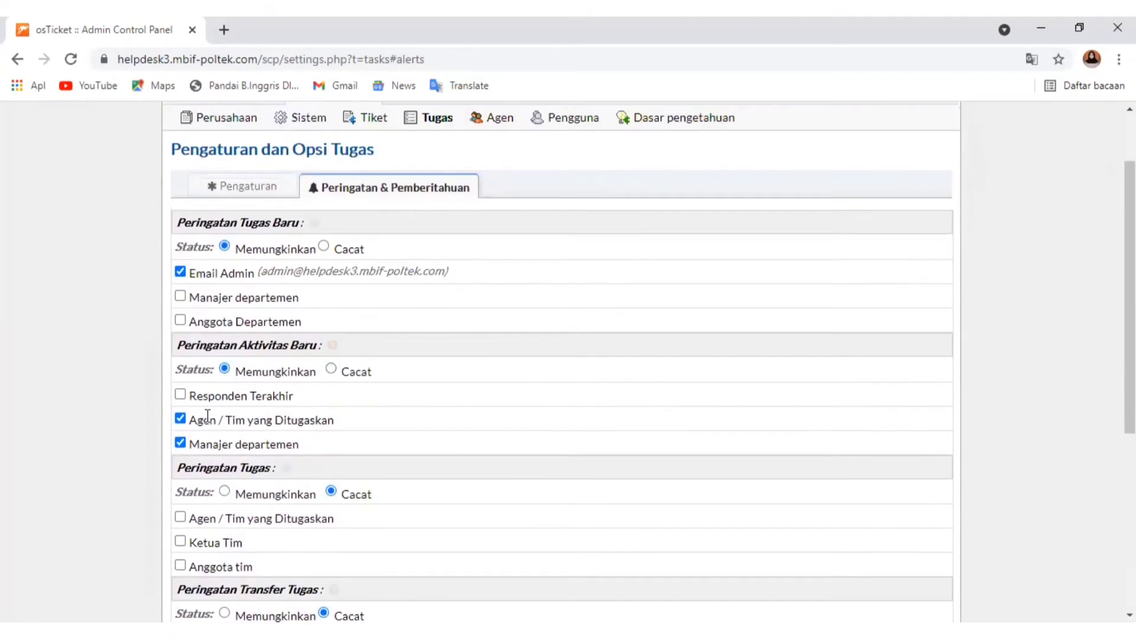
scroll(273, 397, "down", 3)
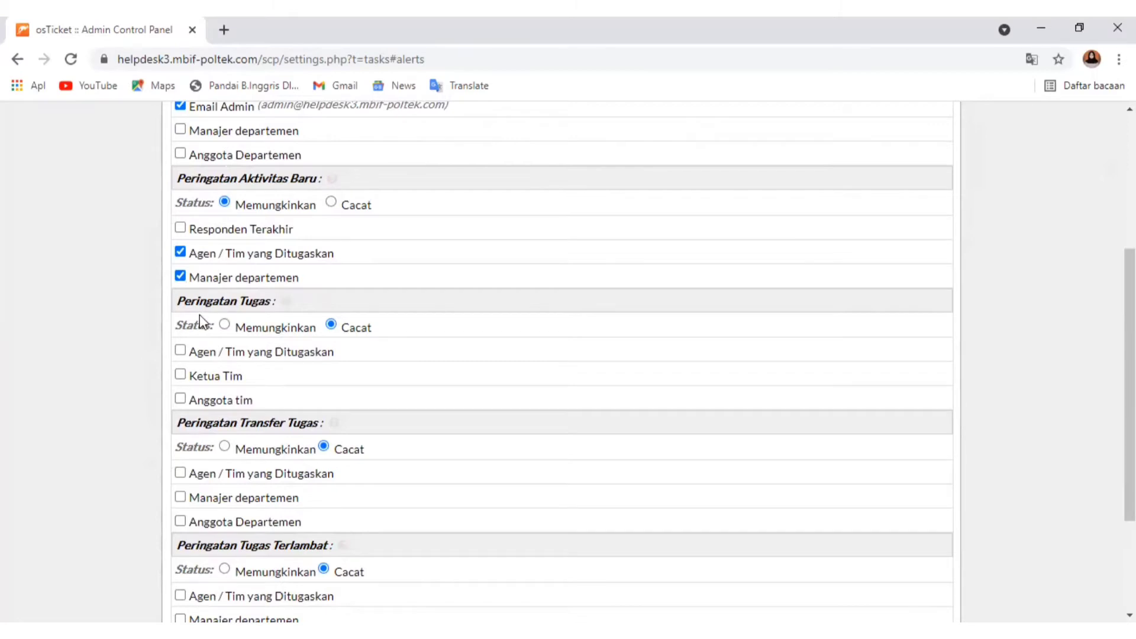
left_click(224, 325)
scroll(199, 392, "down", 2)
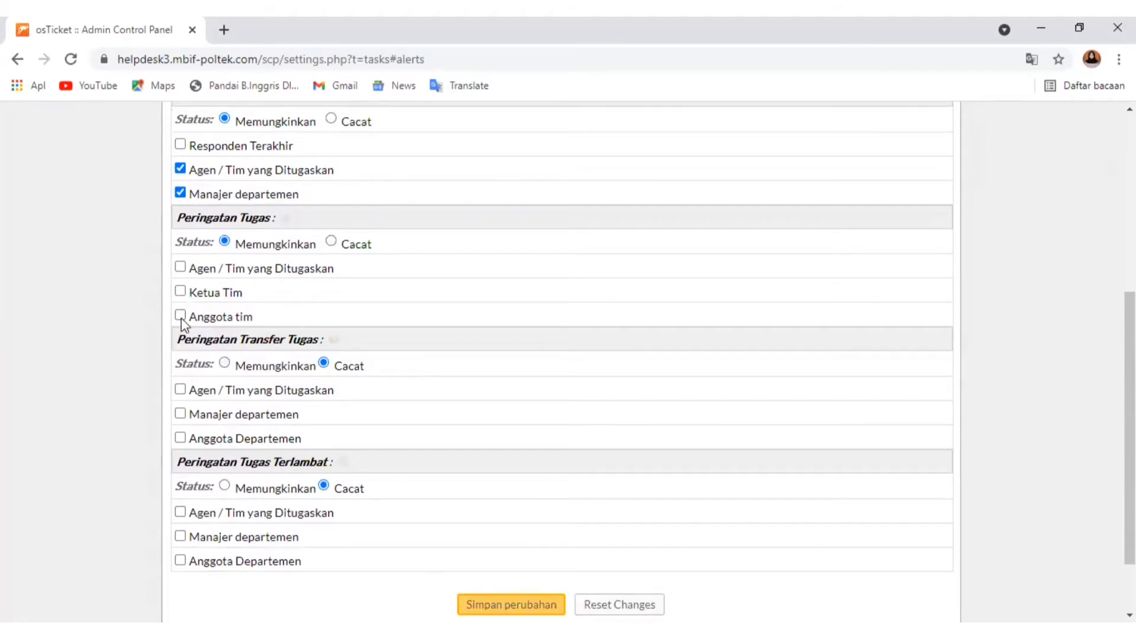
left_click(181, 270)
Enable the task transfer alert for the assigned agent/team and the department manager
scroll(266, 448, "down", 2)
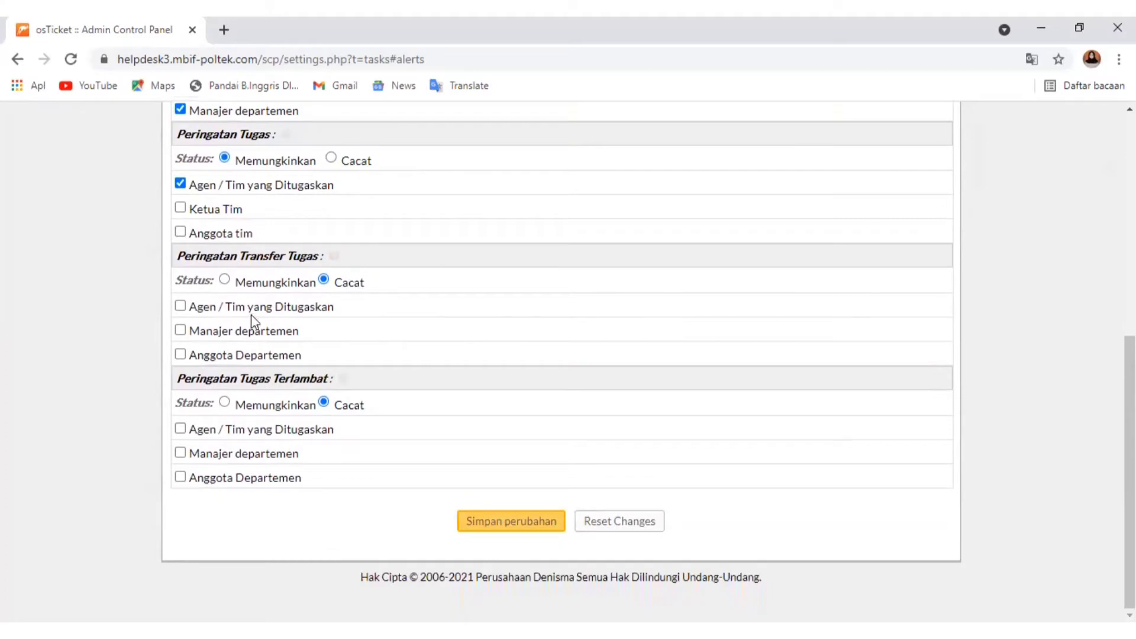
left_click(224, 280)
left_click(181, 307)
left_click(181, 331)
Enable the overdue task alert for the assigned agent/team and save the task alert changes
left_click(224, 402)
left_click(181, 429)
left_click(525, 523)
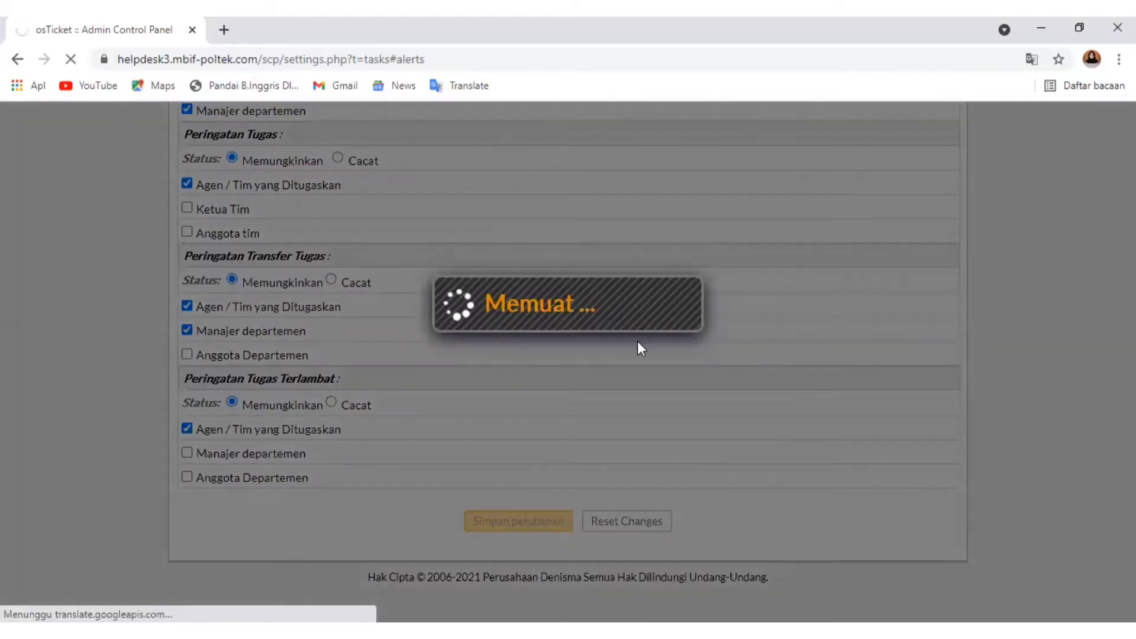
Open the agent settings, review the name format options and read the help on agent identity masking
left_click(473, 201)
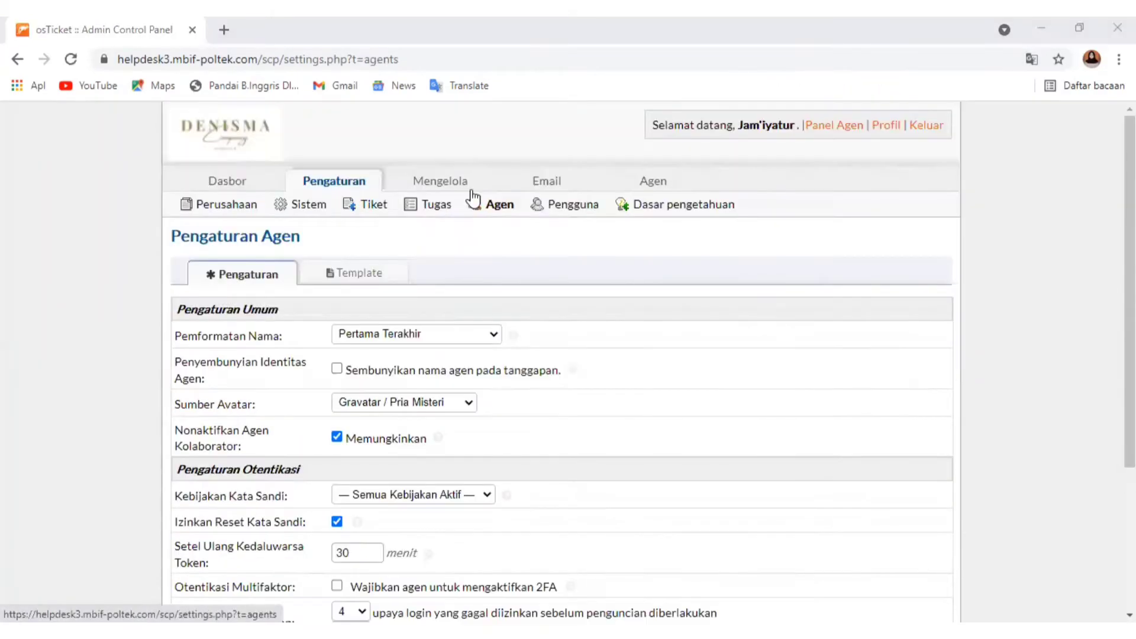
mouse_move(470, 187)
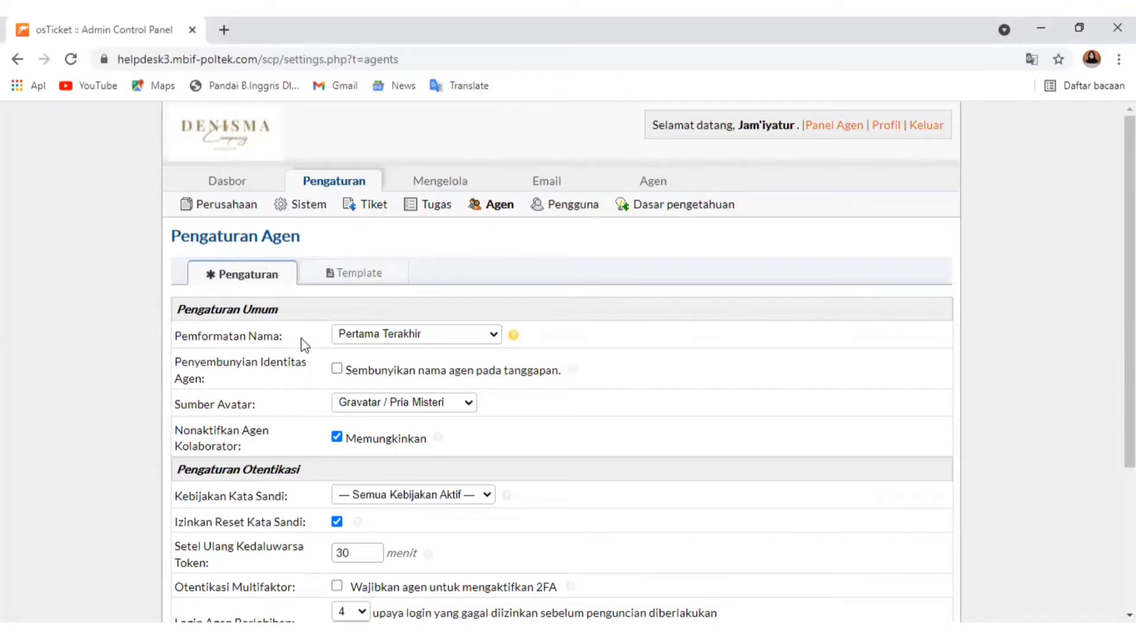
left_click(396, 340)
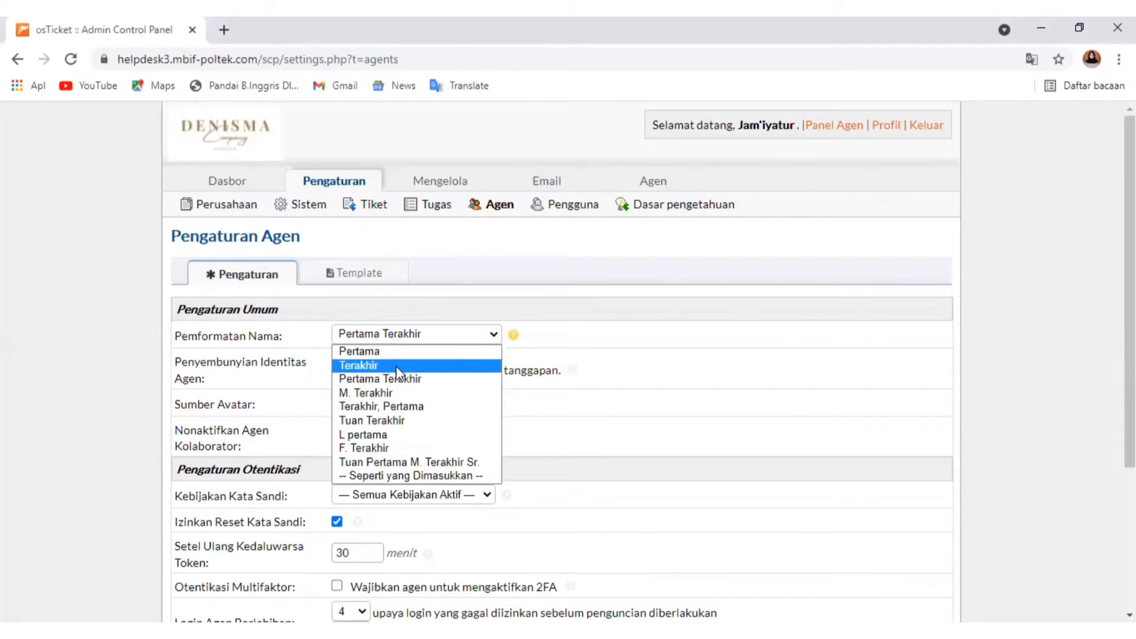
left_click(397, 335)
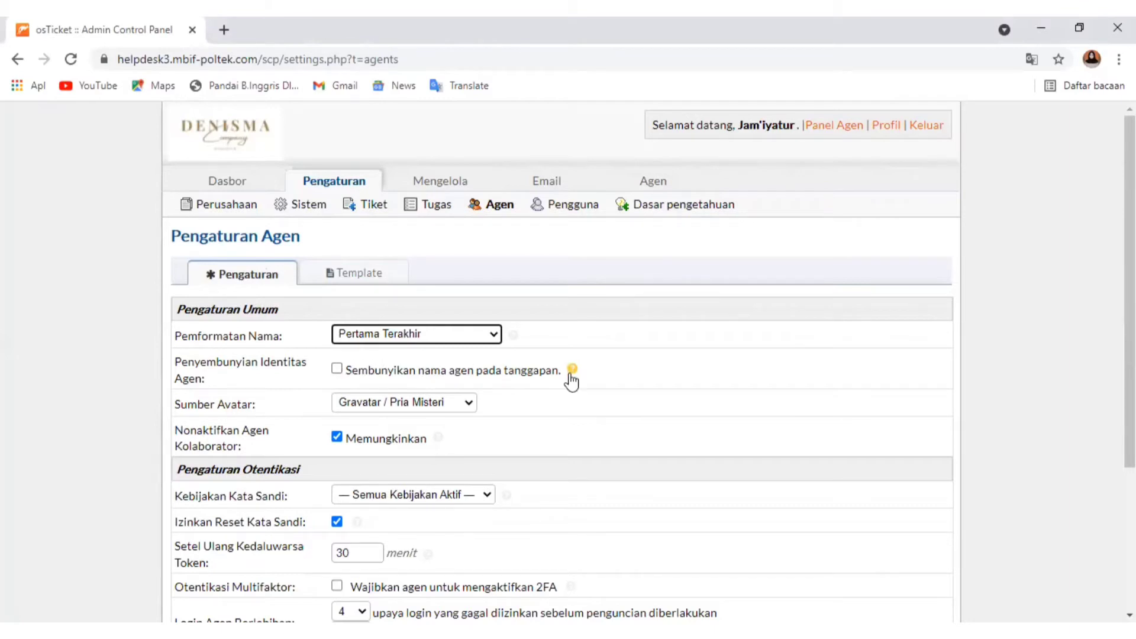
mouse_move(573, 371)
left_click(462, 370)
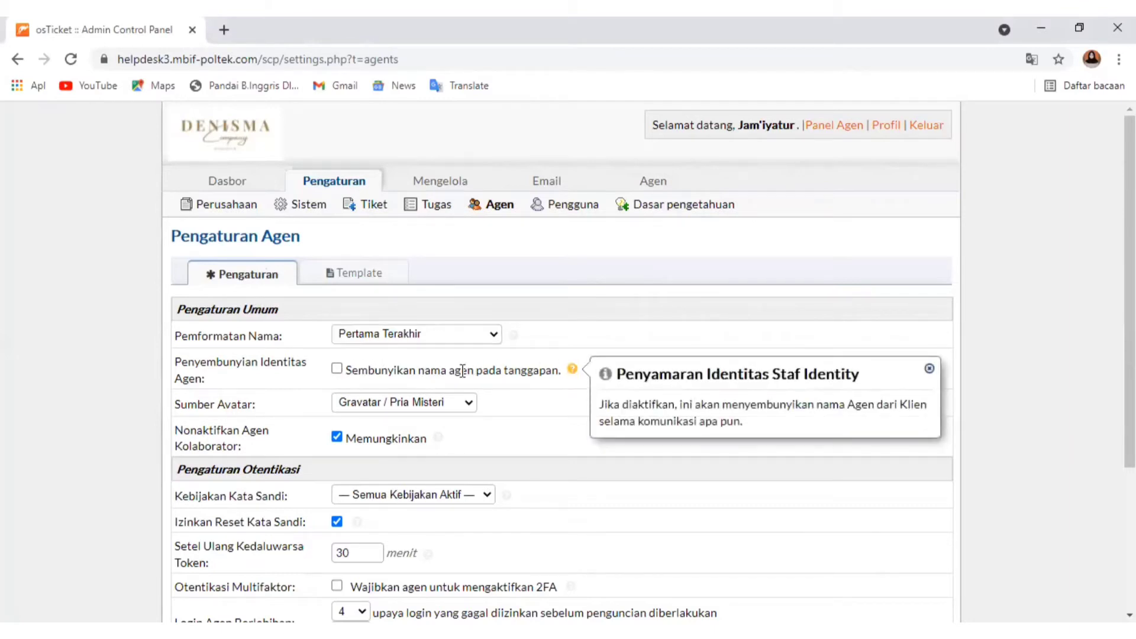
Choose Gravatar / Pria Misteri as the agents' avatar source and clear the Nonaktifkan Agen Kolaborator option
scroll(235, 417, "down", 1)
scroll(236, 417, "down", 1)
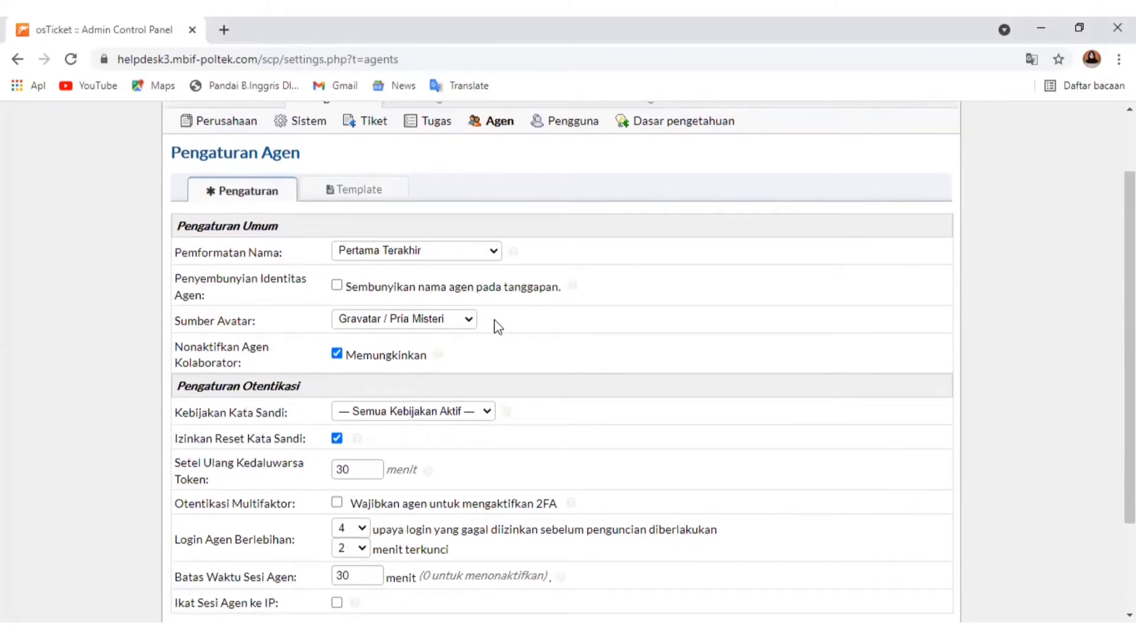
left_click(464, 324)
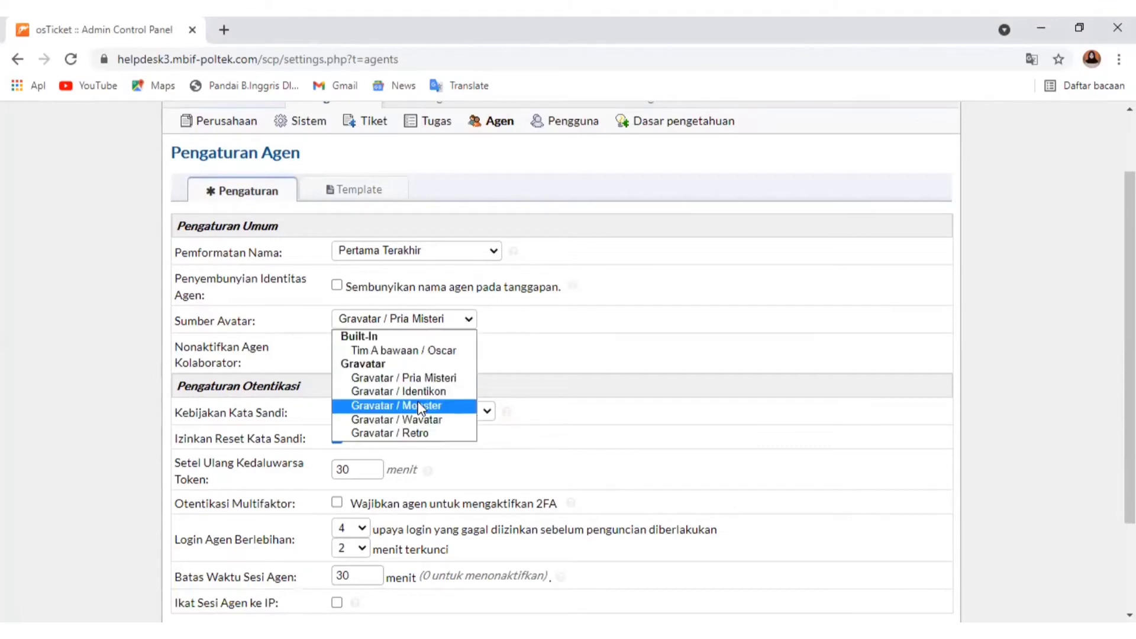
left_click(397, 377)
scroll(322, 364, "down", 2)
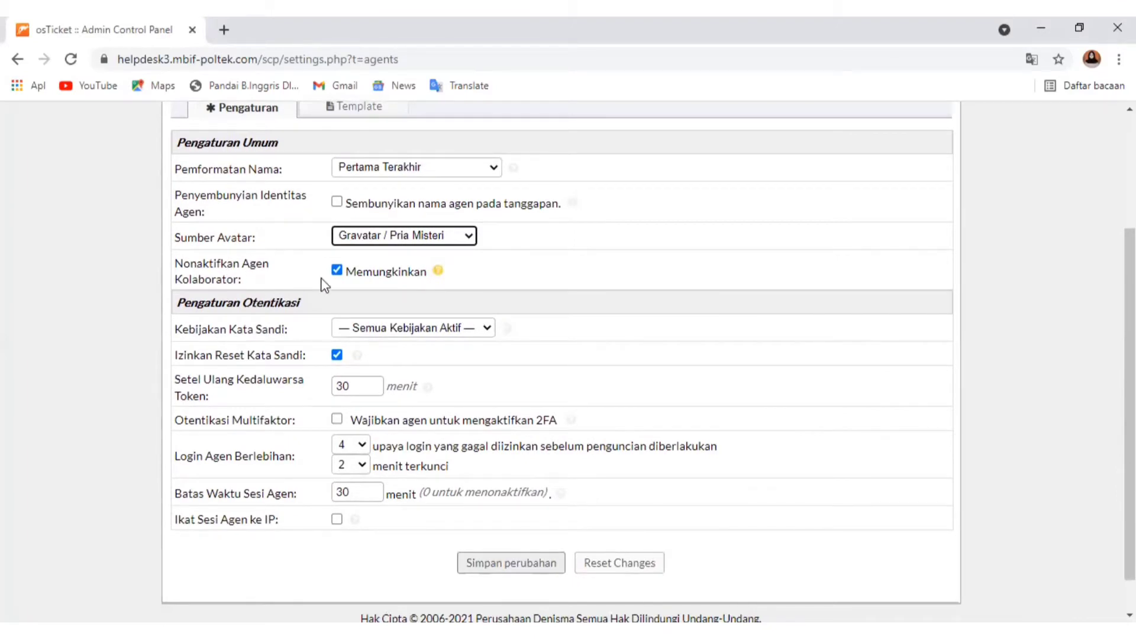
left_click(338, 271)
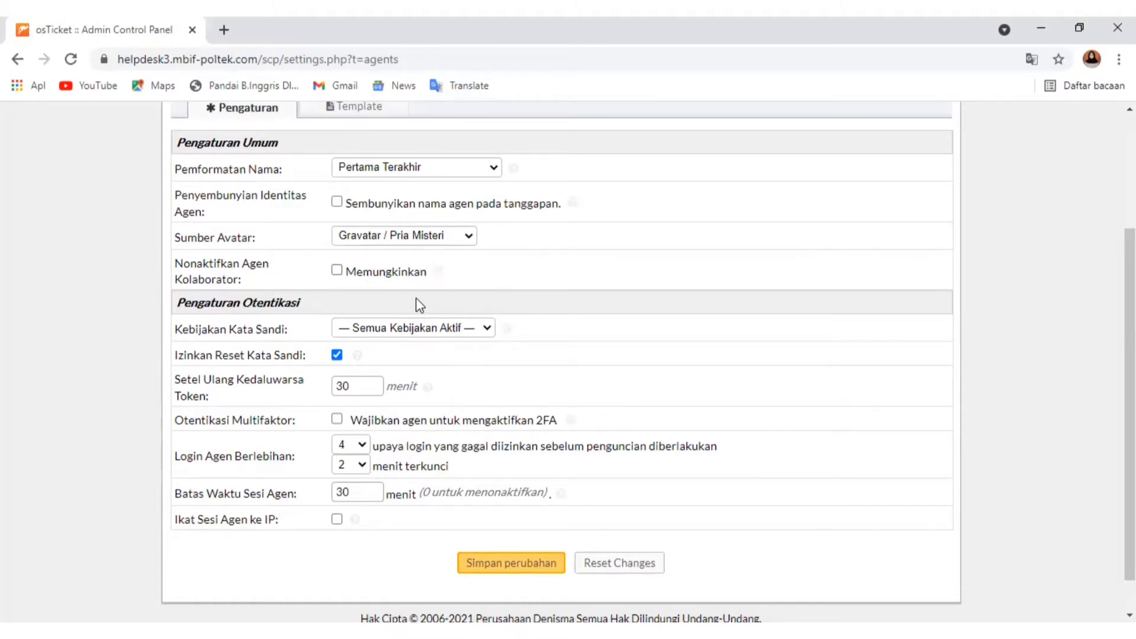
Read the help on the agents' password policy and on allowing password resets in the authentication settings
scroll(434, 372, "down", 1)
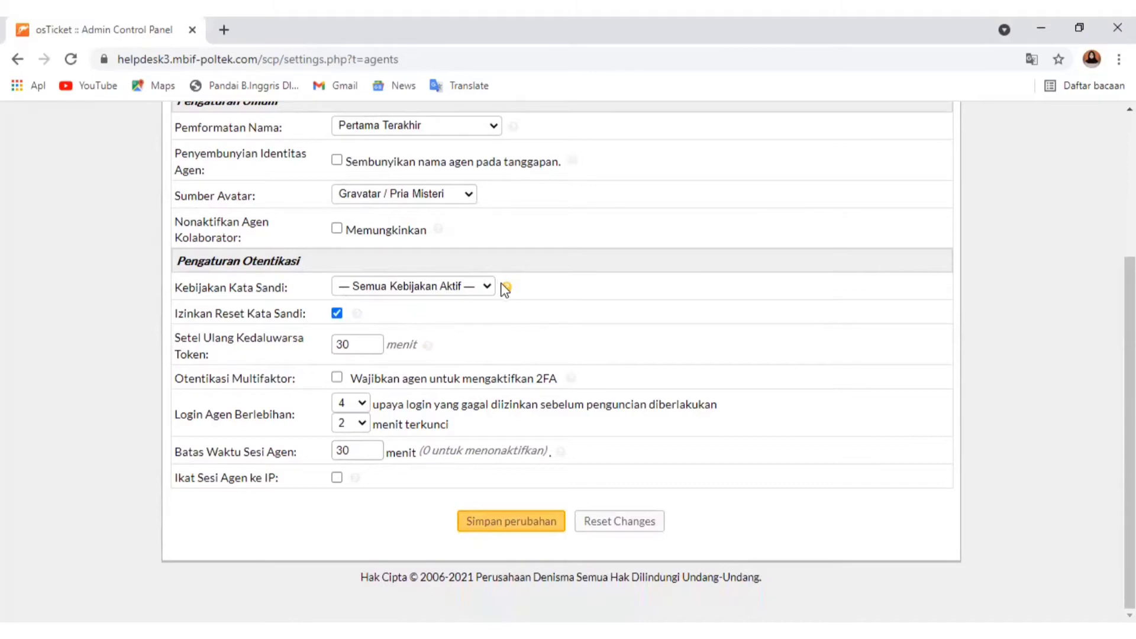
mouse_move(509, 293)
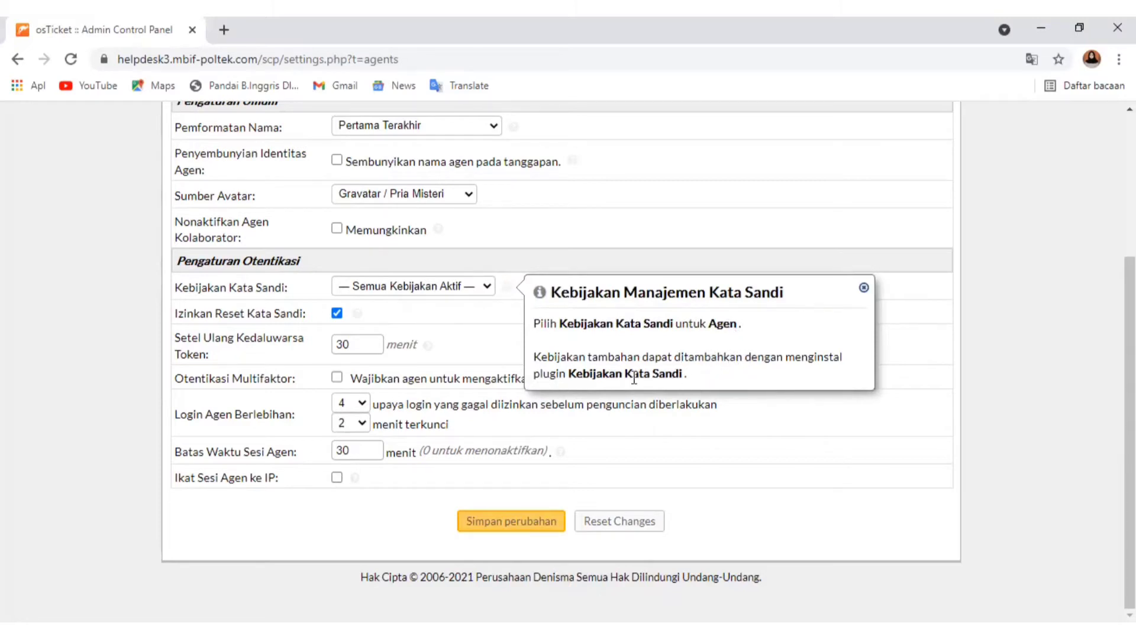
left_click(502, 314)
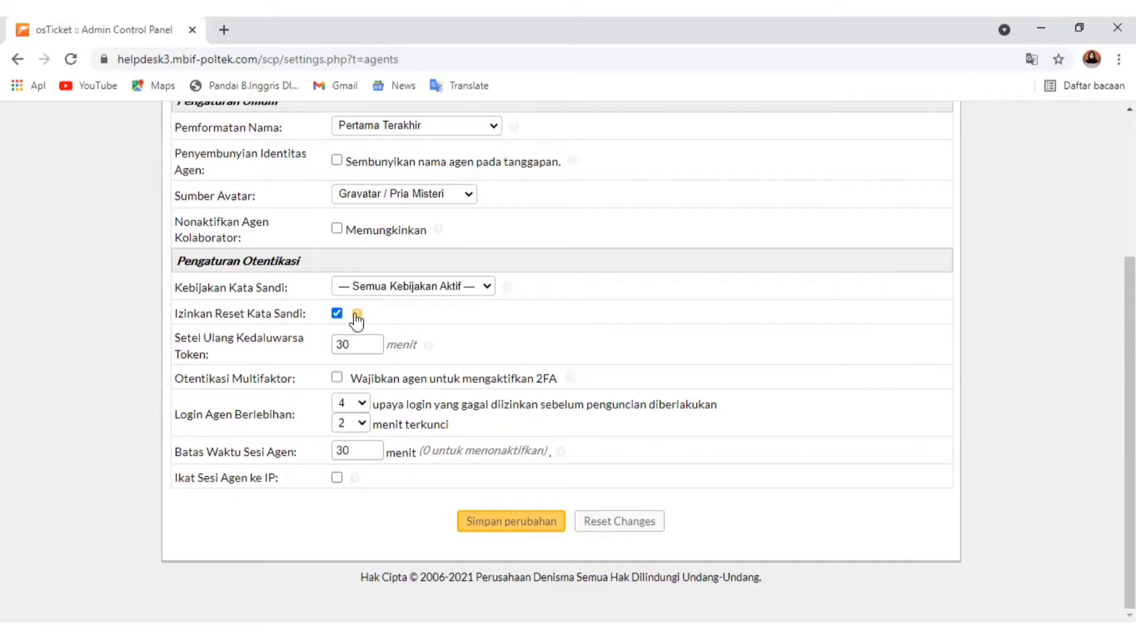
mouse_move(358, 317)
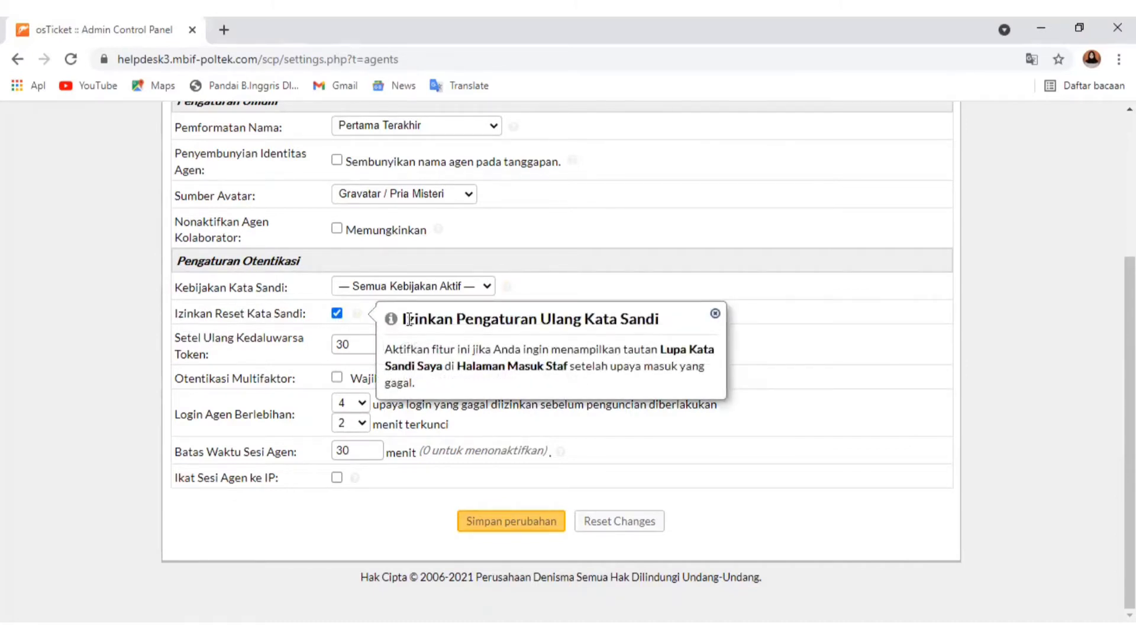
Review the agents' multifactor authentication option and set the failed agent logins allowed before lockout to 4
left_click(759, 339)
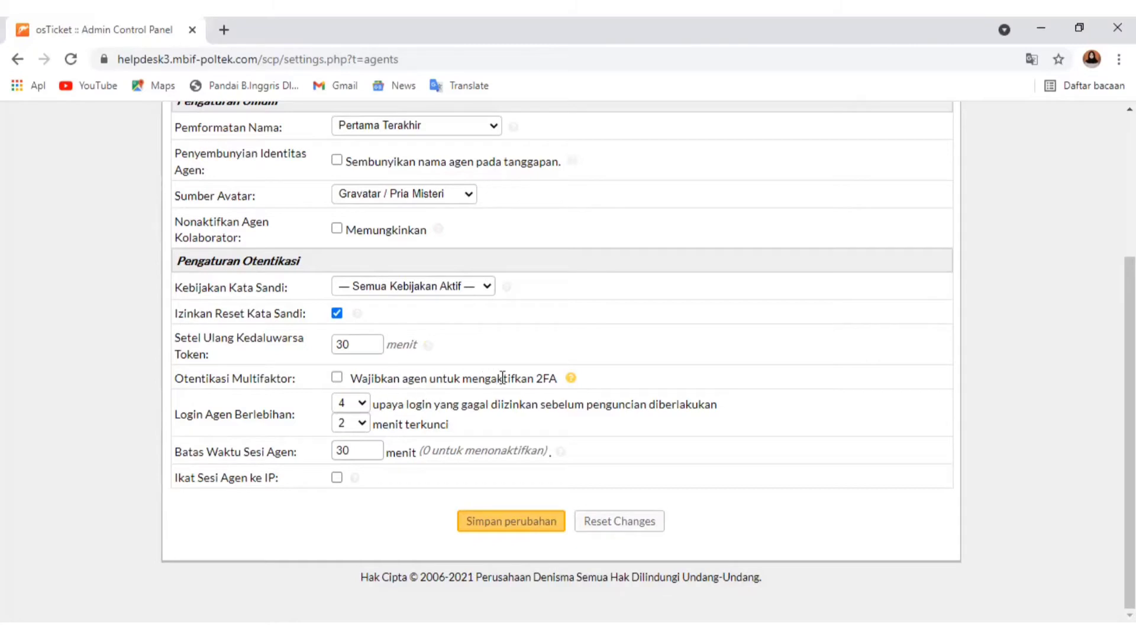
mouse_move(571, 377)
left_click(359, 405)
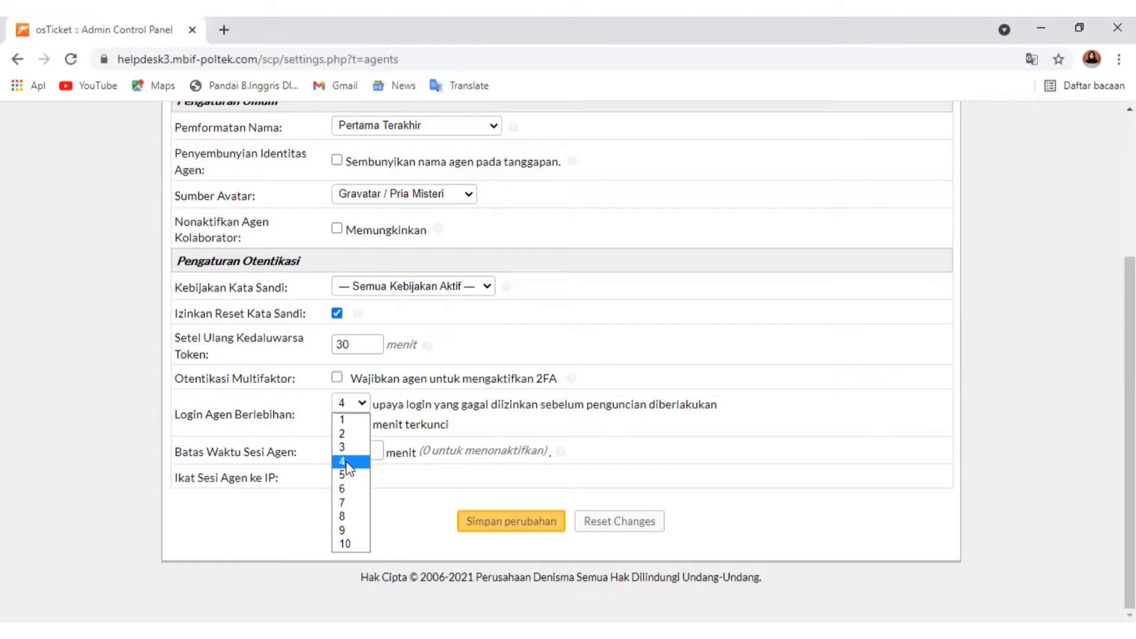
left_click(347, 462)
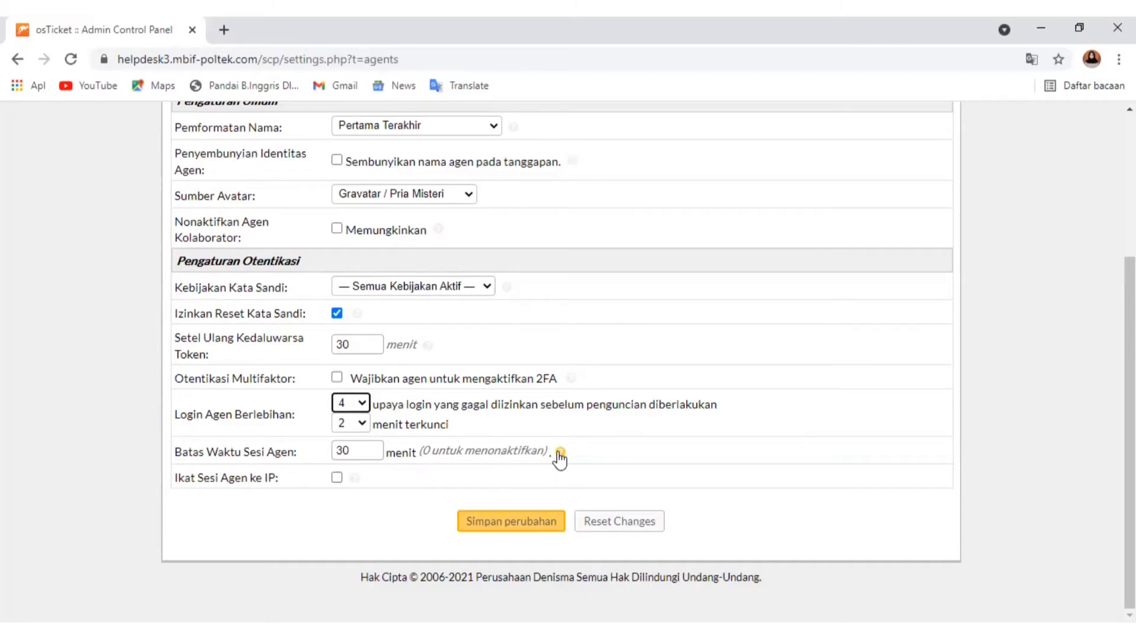
Read the help on agent session timeout and on binding agent sessions to IP, and save the agent settings
mouse_move(558, 454)
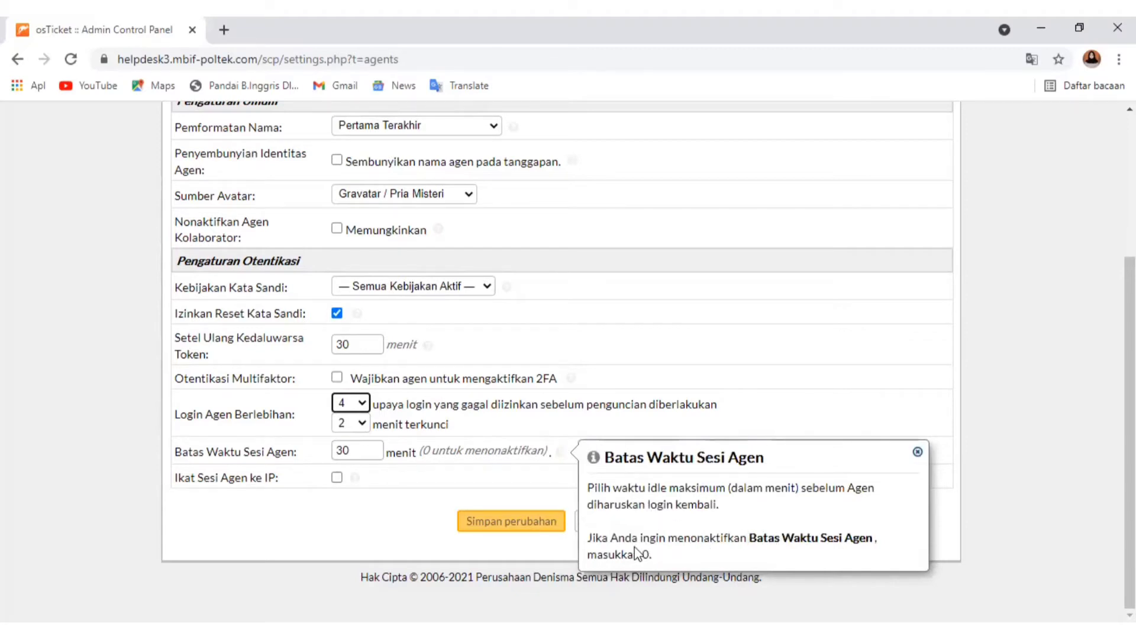
left_click(358, 499)
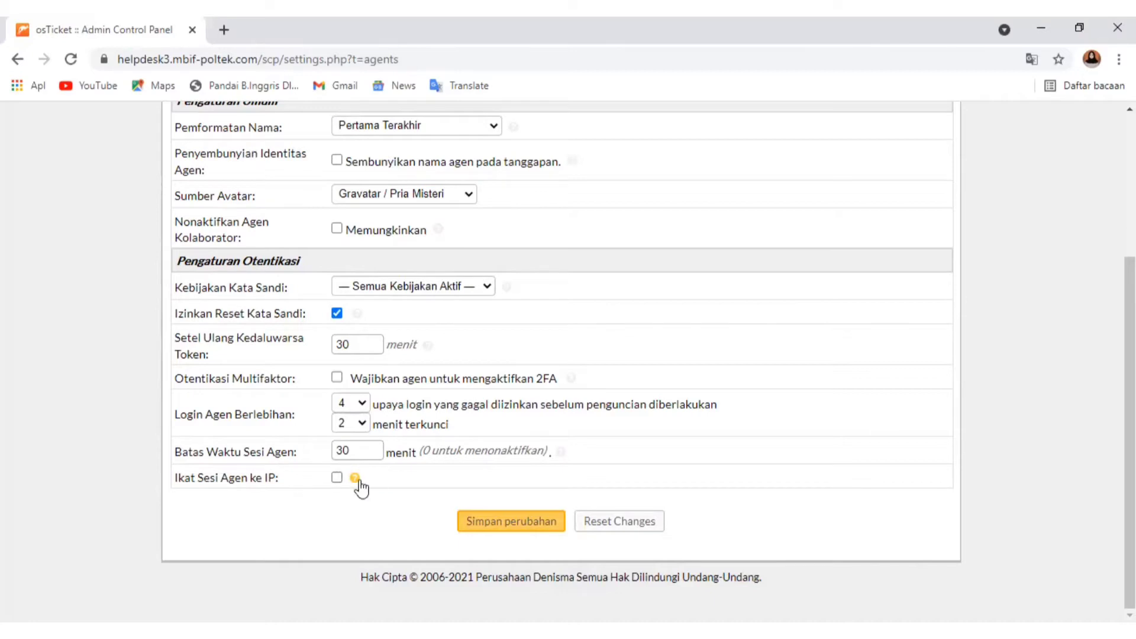
mouse_move(355, 483)
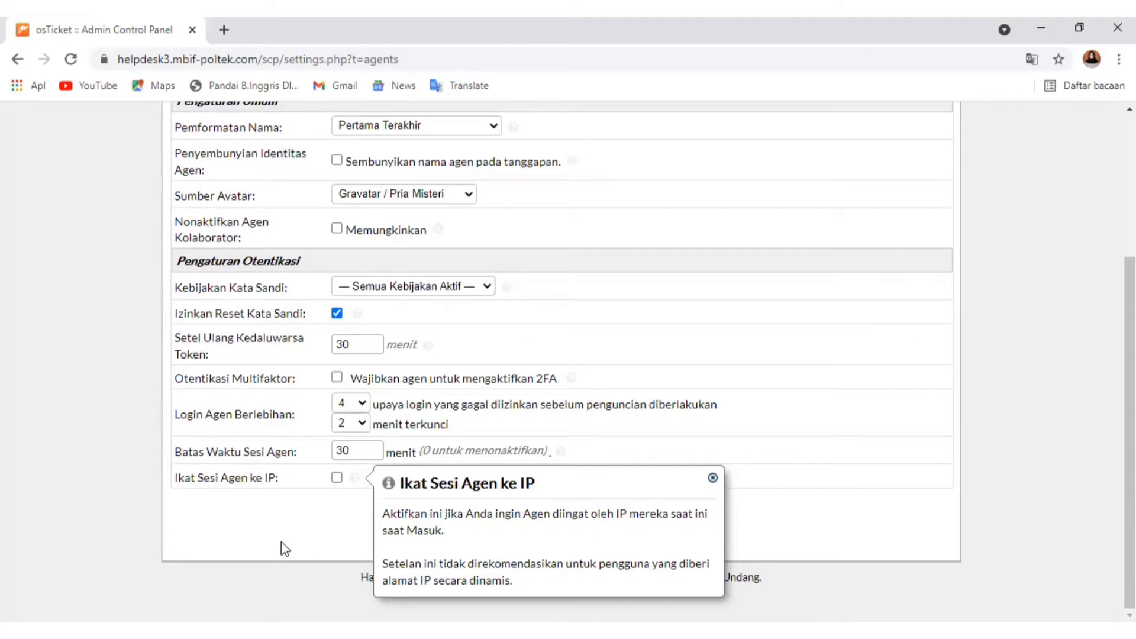
left_click(315, 509)
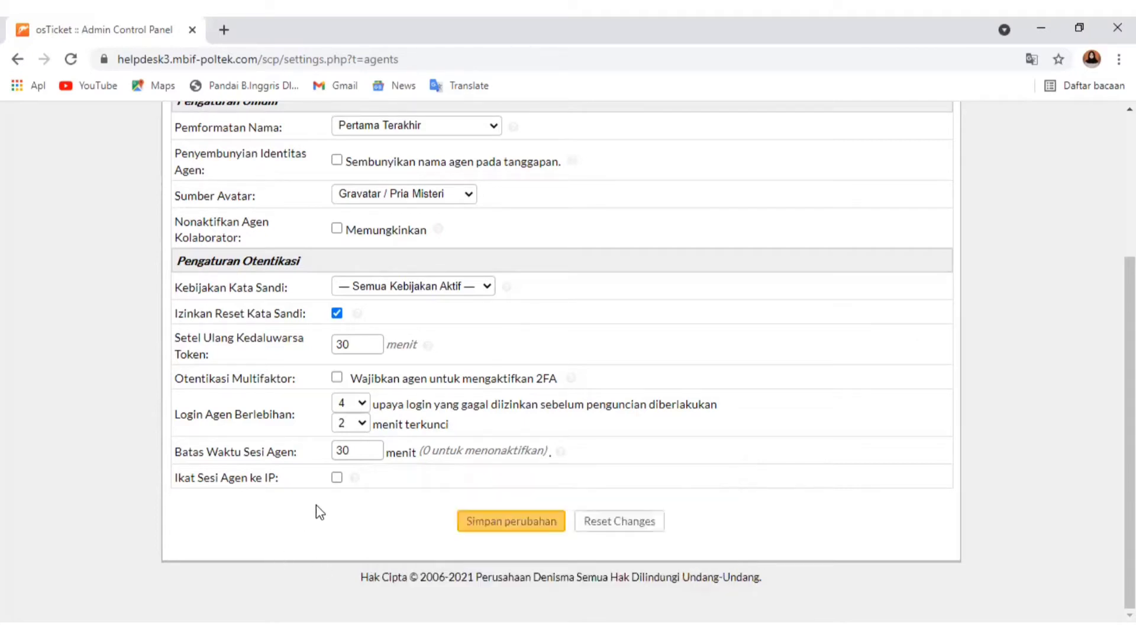
left_click(536, 522)
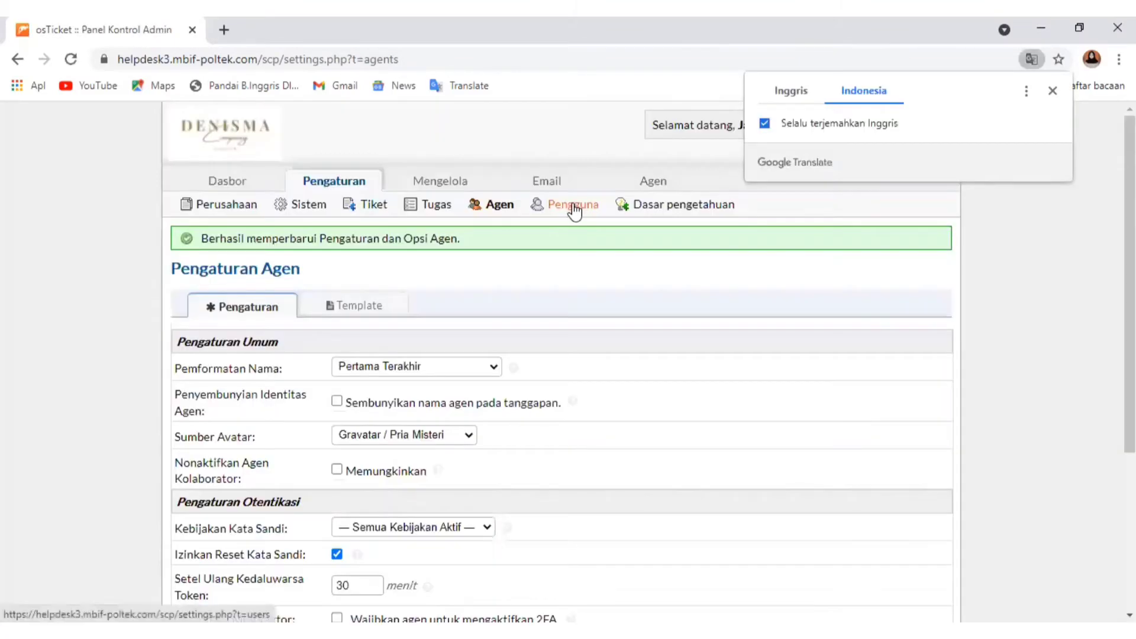
In the user settings, set the name format to Pertama Terakhir and the avatar source to Tim A bawaan / Oscar
left_click(573, 207)
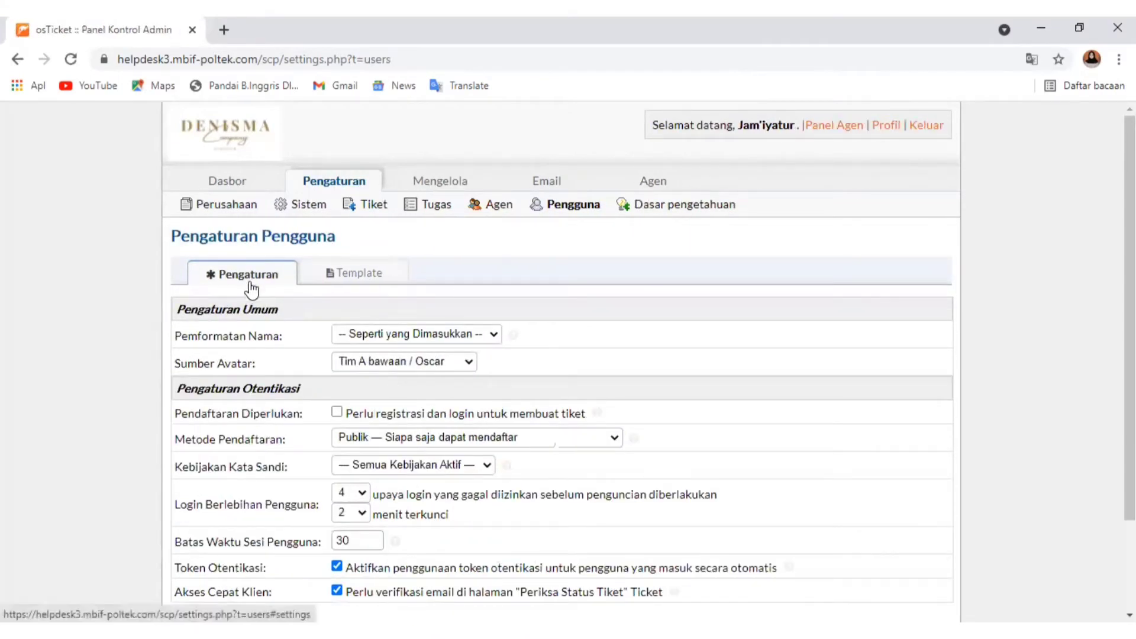
left_click(384, 335)
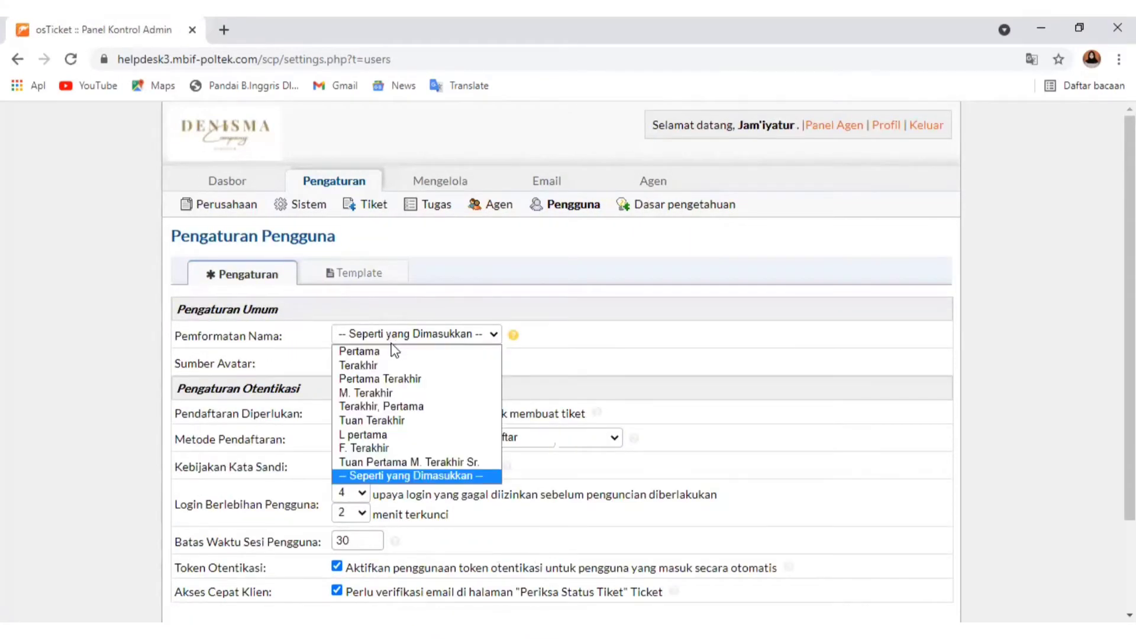
left_click(386, 380)
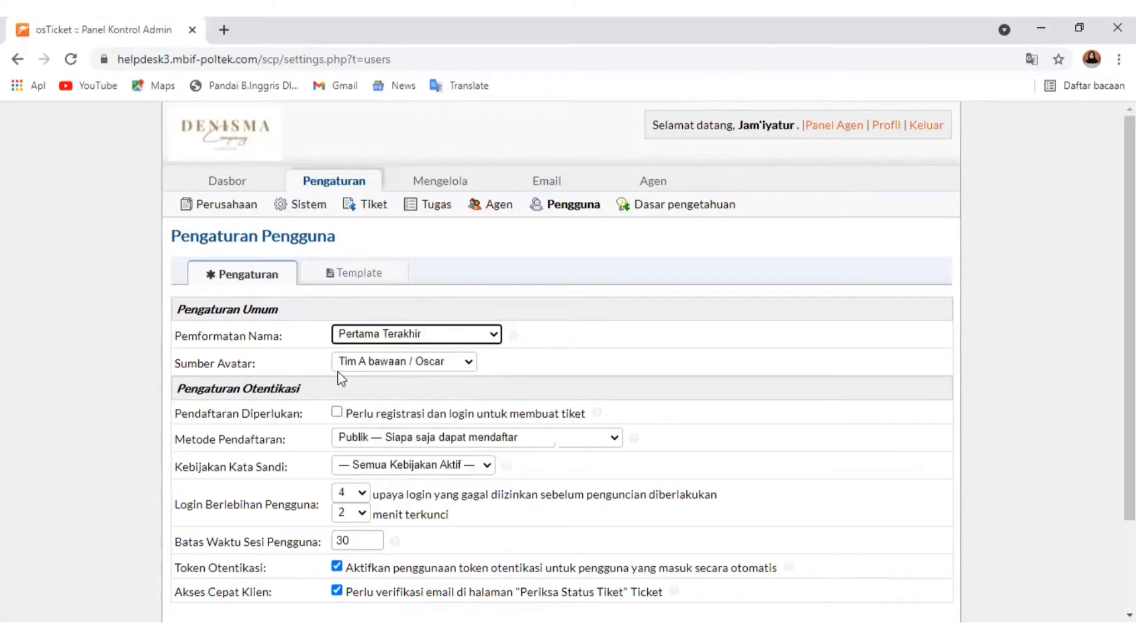
left_click(379, 362)
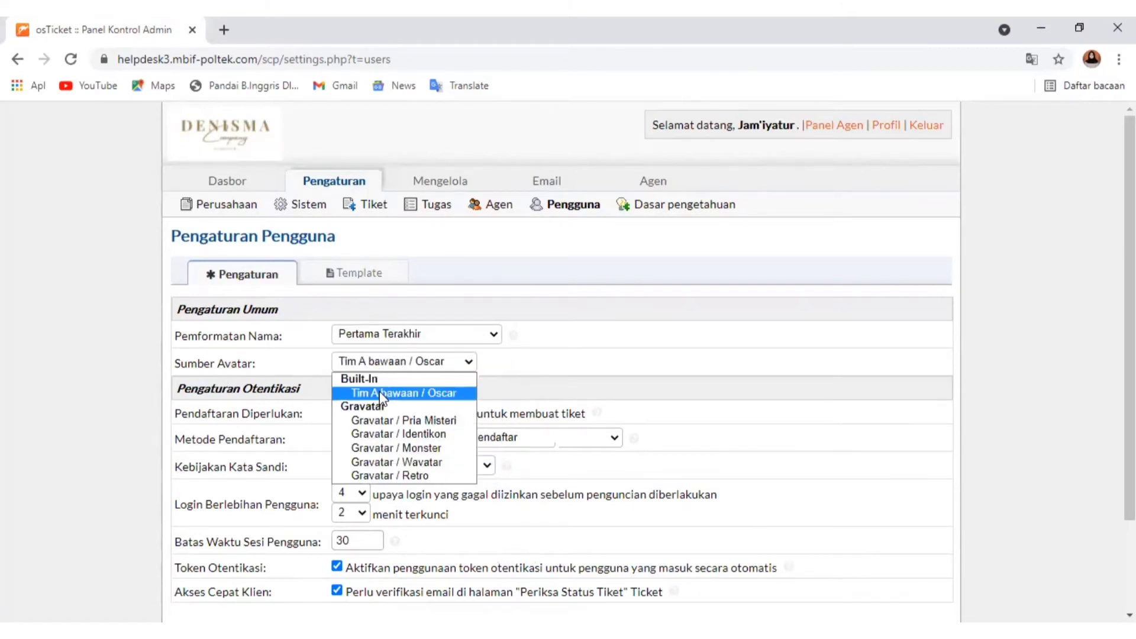
scroll(226, 383, "down", 2)
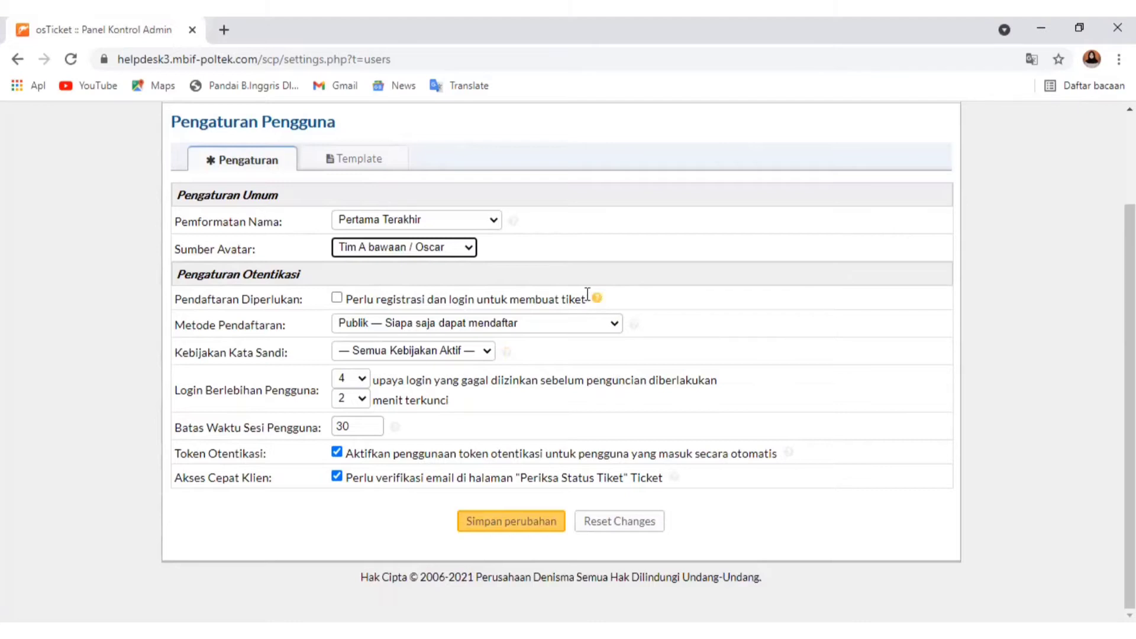
Require users to register and log in to create tickets, and read the registration options help
left_click(336, 298)
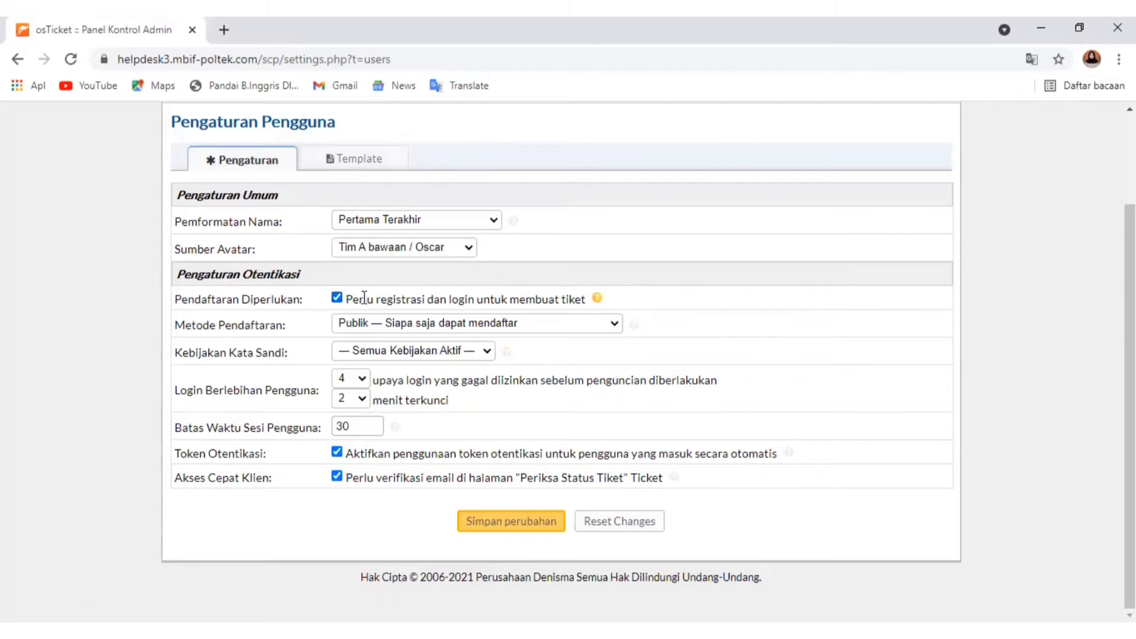
left_click(596, 298)
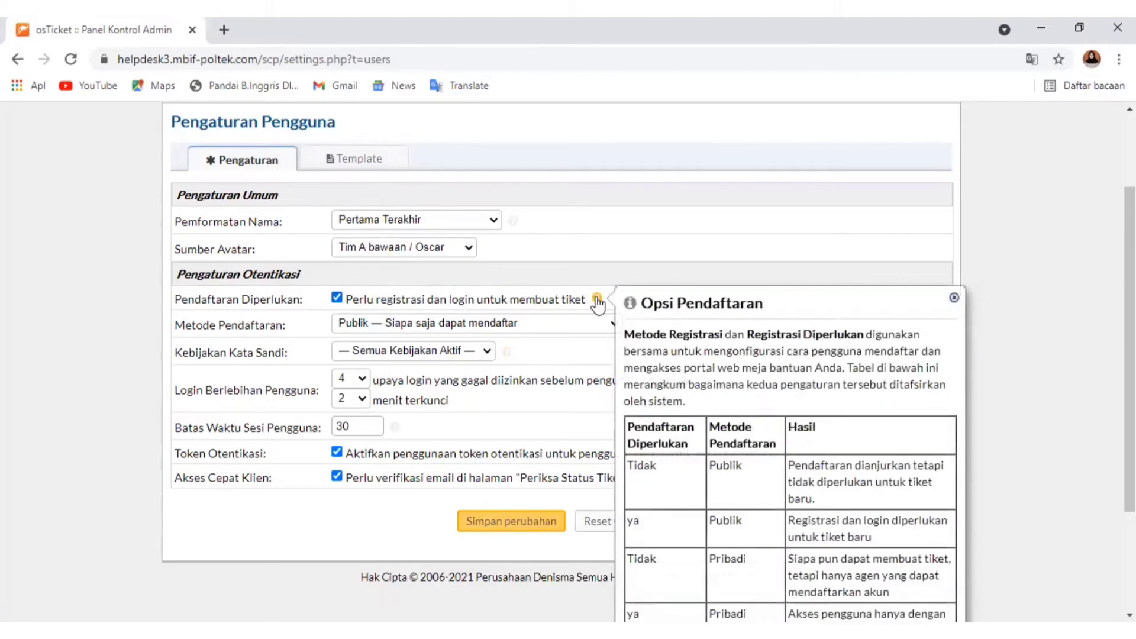
left_click(596, 298)
left_click(596, 298)
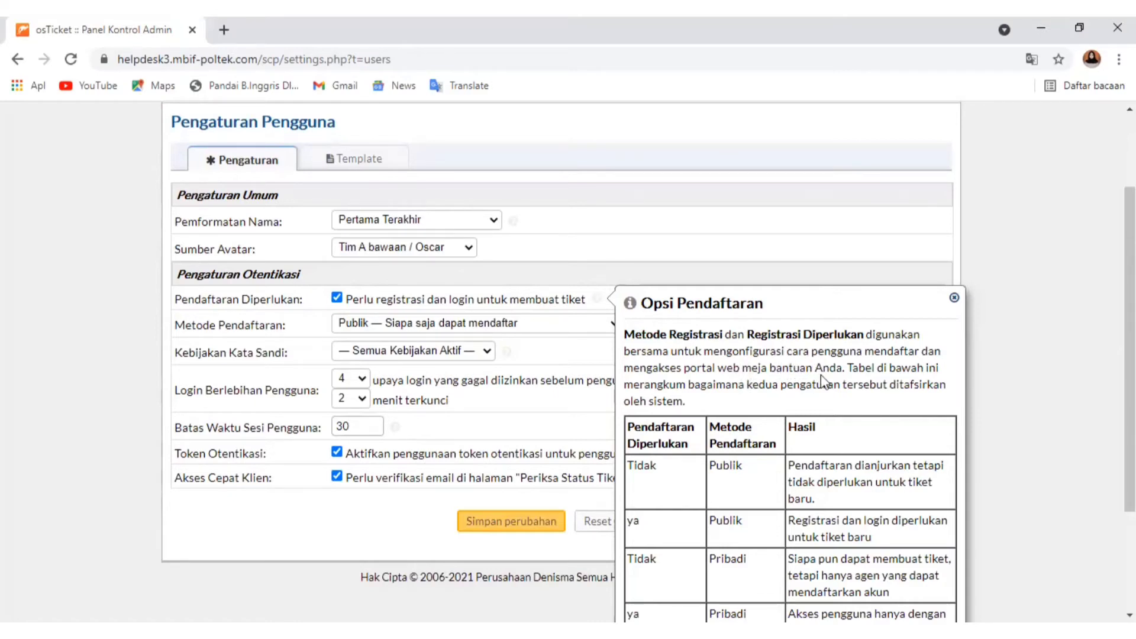
scroll(793, 388, "down", 3)
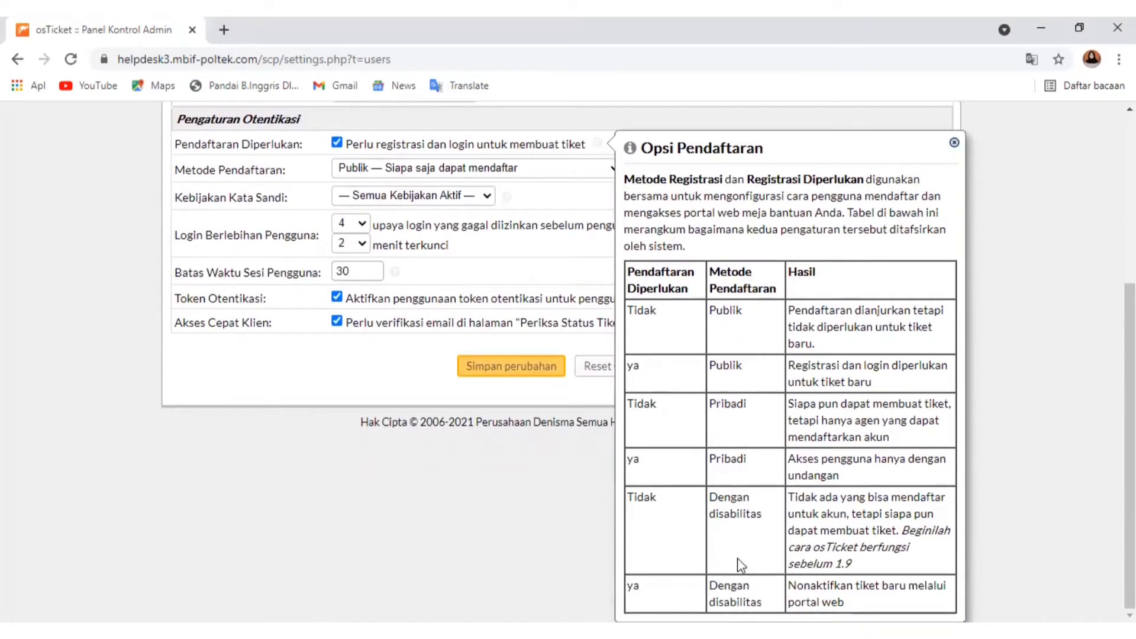
scroll(604, 527, "up", 2)
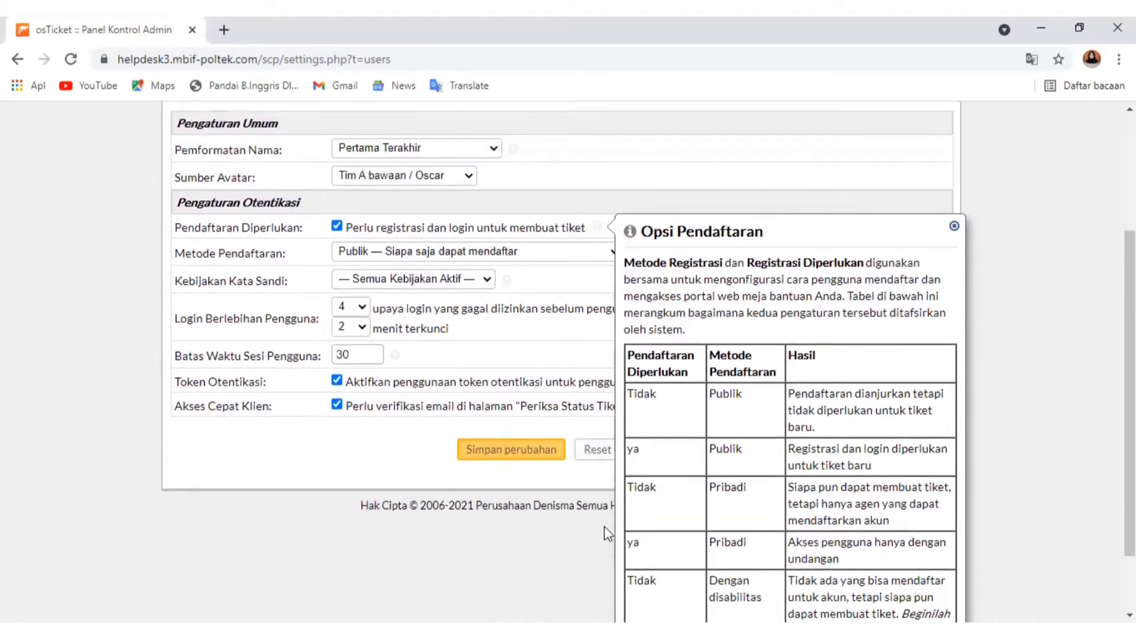
left_click(552, 550)
scroll(503, 414, "up", 2)
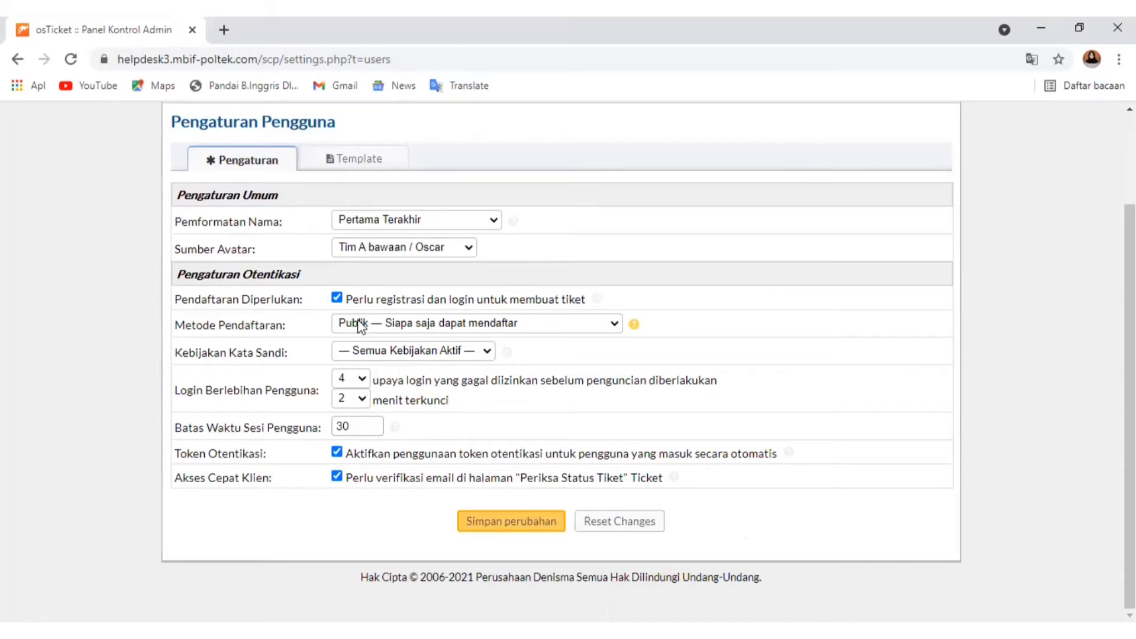
Review the user registration methods, keep Publik — Siapa saja dapat mendaftar, and read the help on the setting
left_click(525, 320)
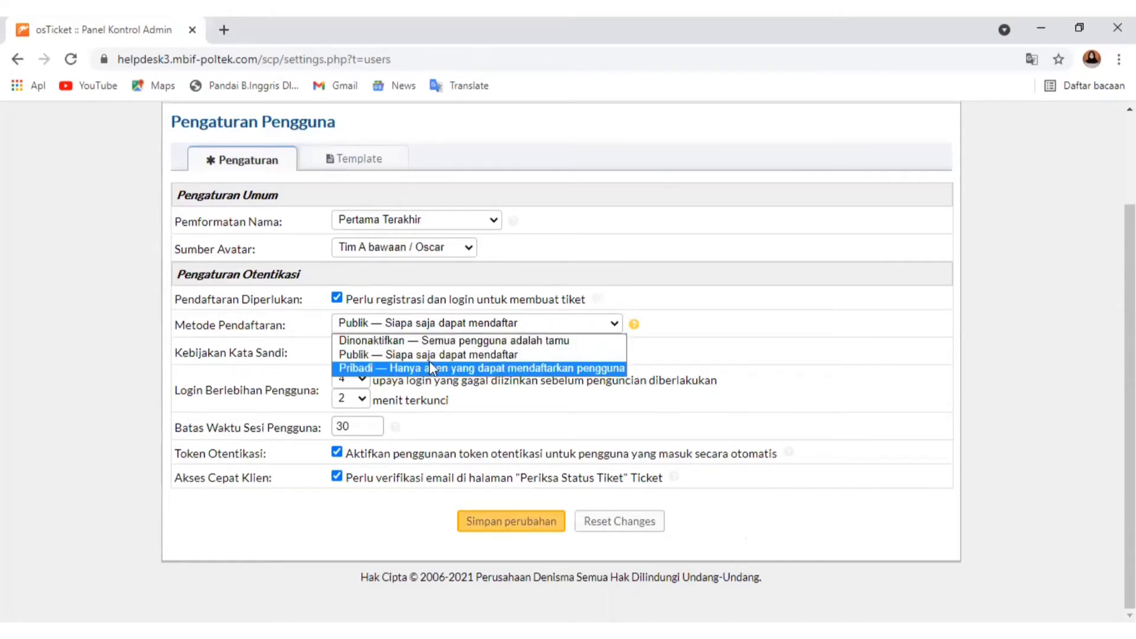
left_click(597, 325)
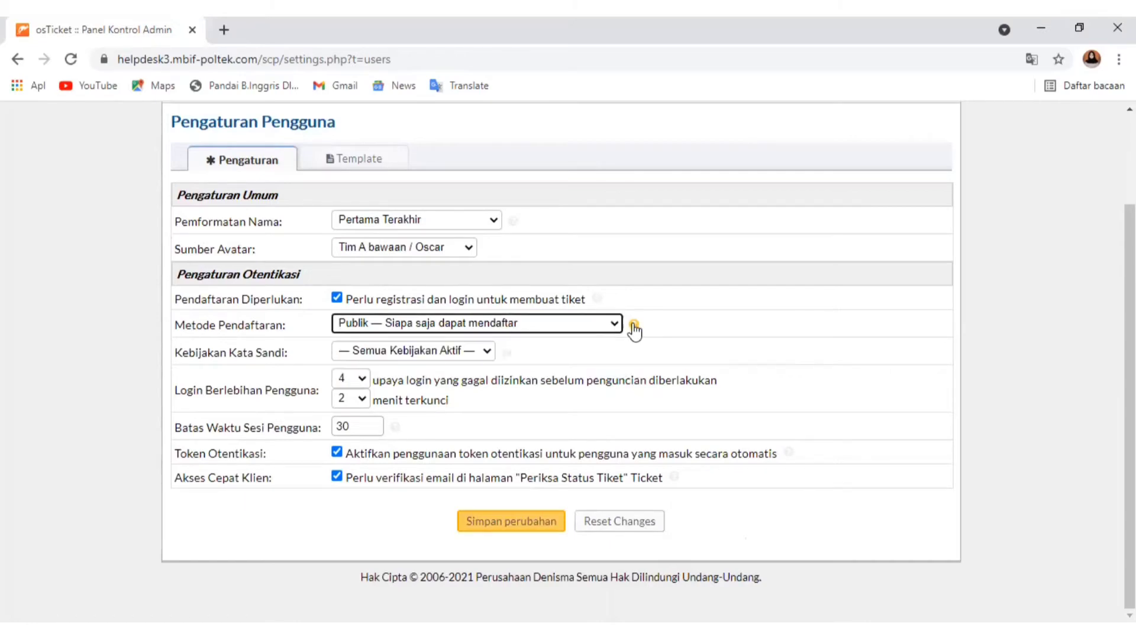
mouse_move(635, 328)
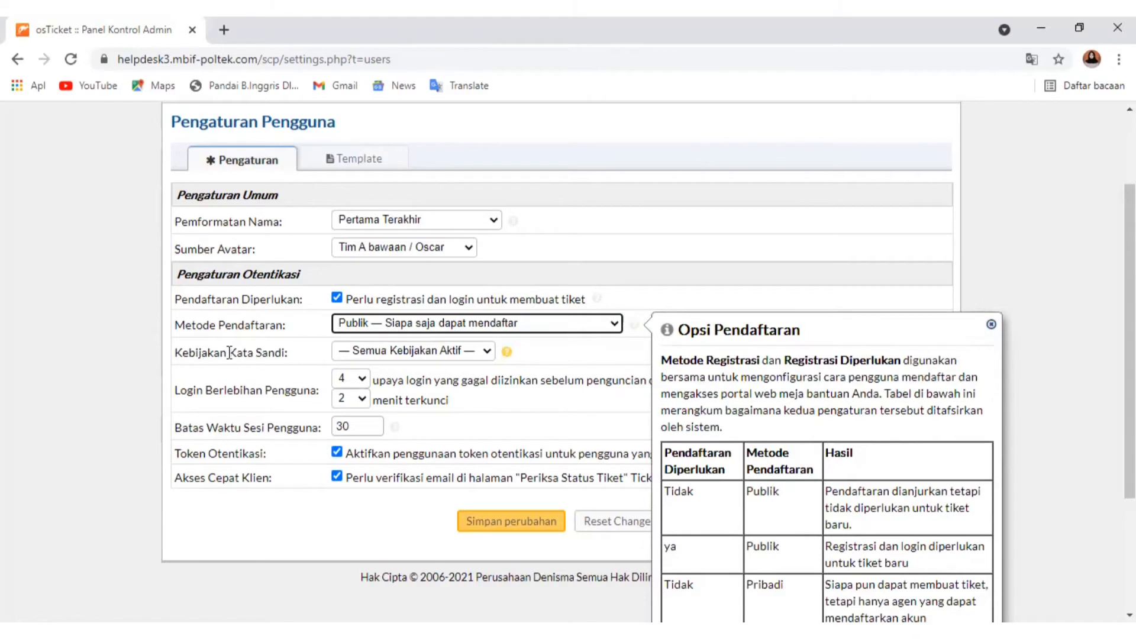
Review the users' password policy options and their help, and save the user settings
left_click(384, 351)
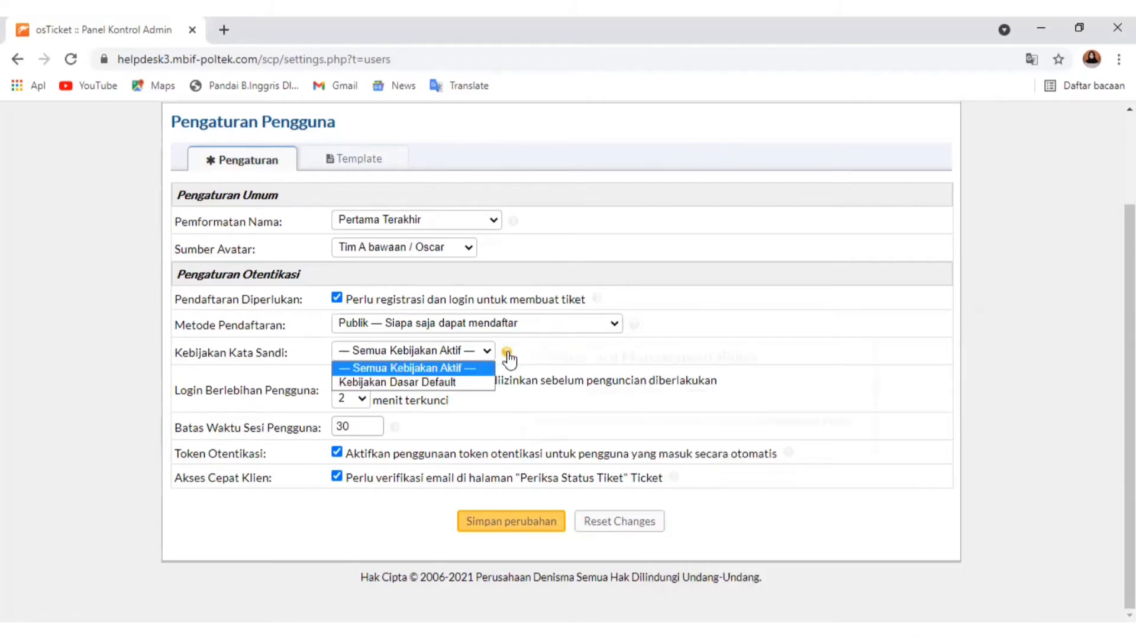
mouse_move(506, 357)
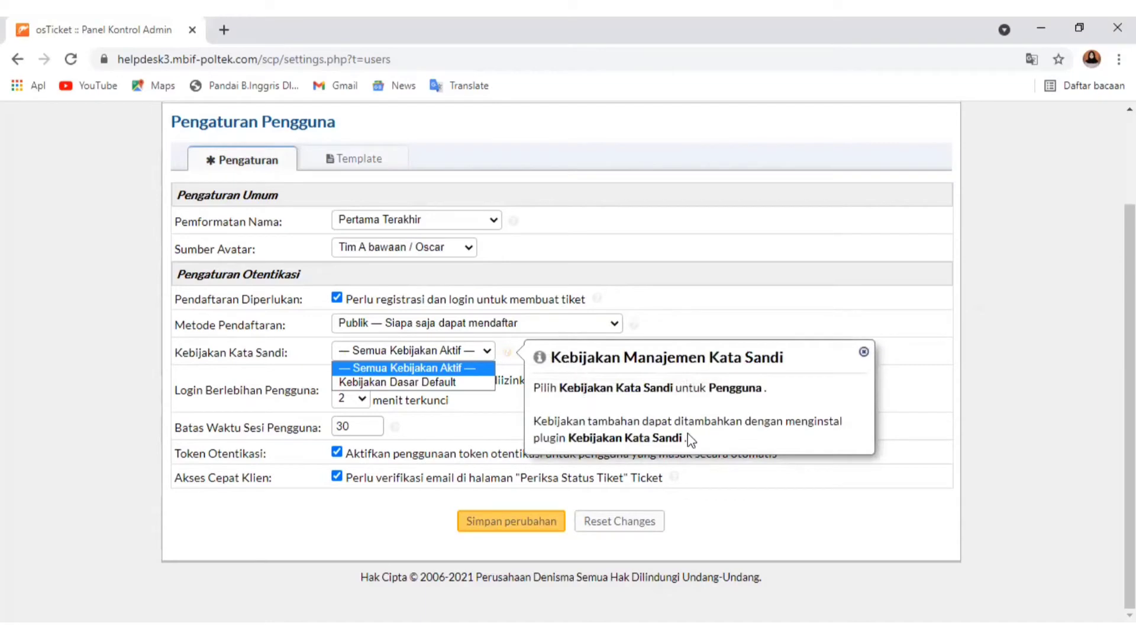
left_click(477, 410)
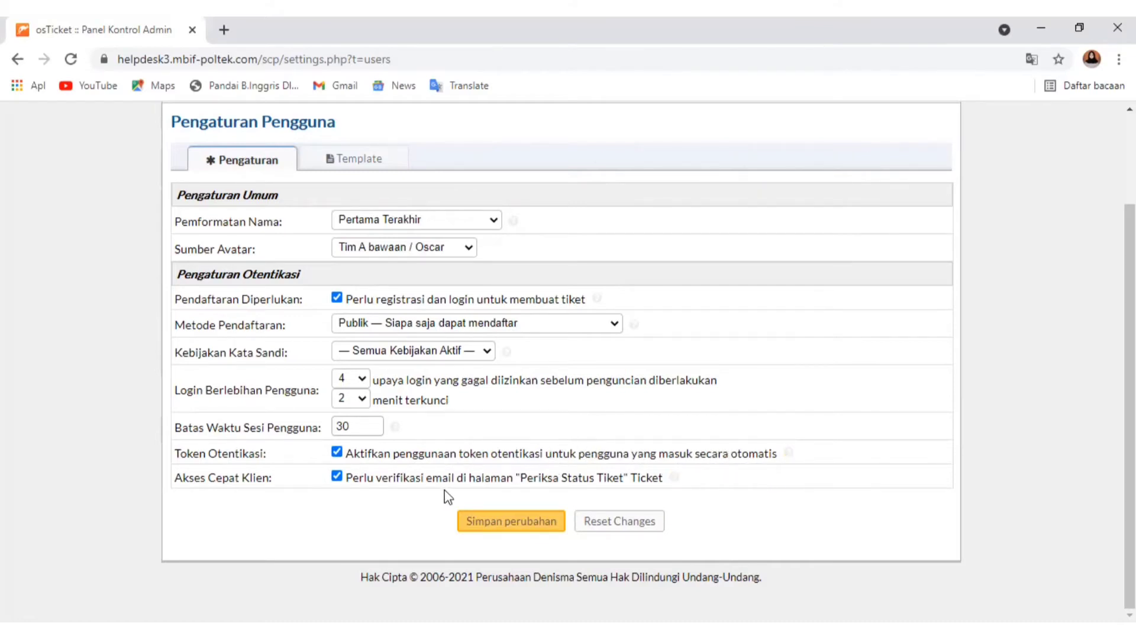
left_click(512, 526)
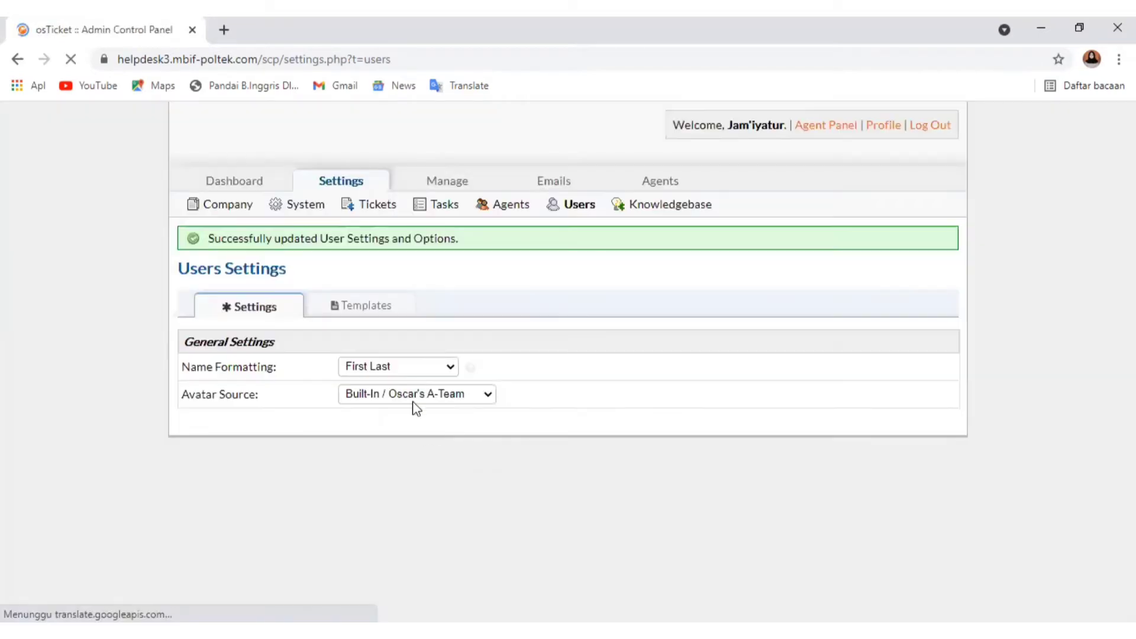
Open the authentication and registration templates in the user settings and look through the list
left_click(656, 208)
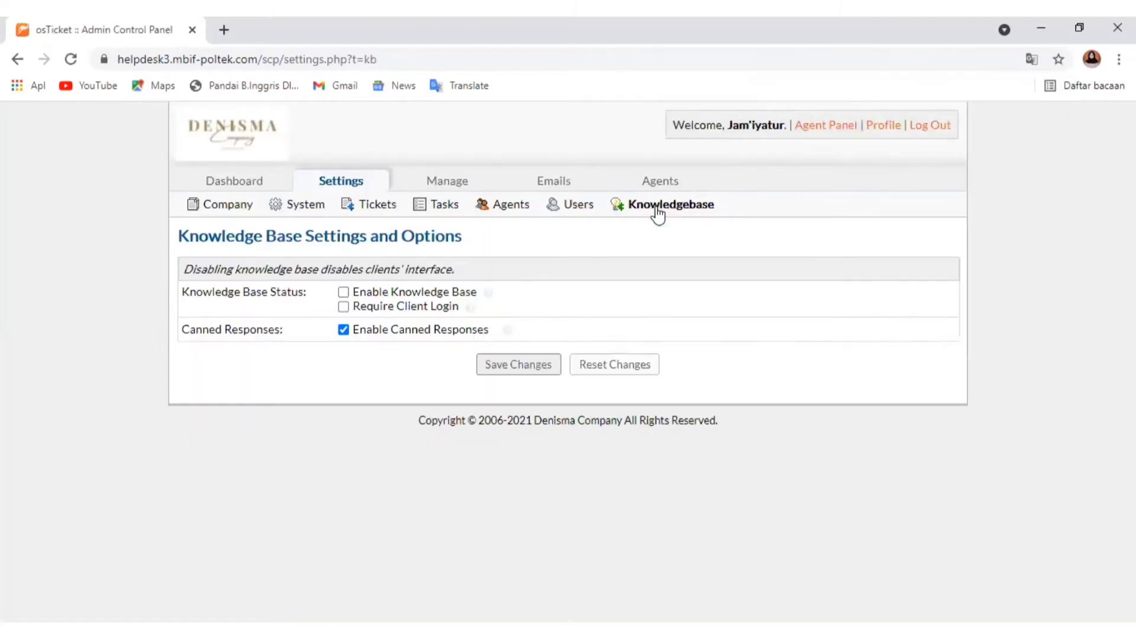
left_click(597, 213)
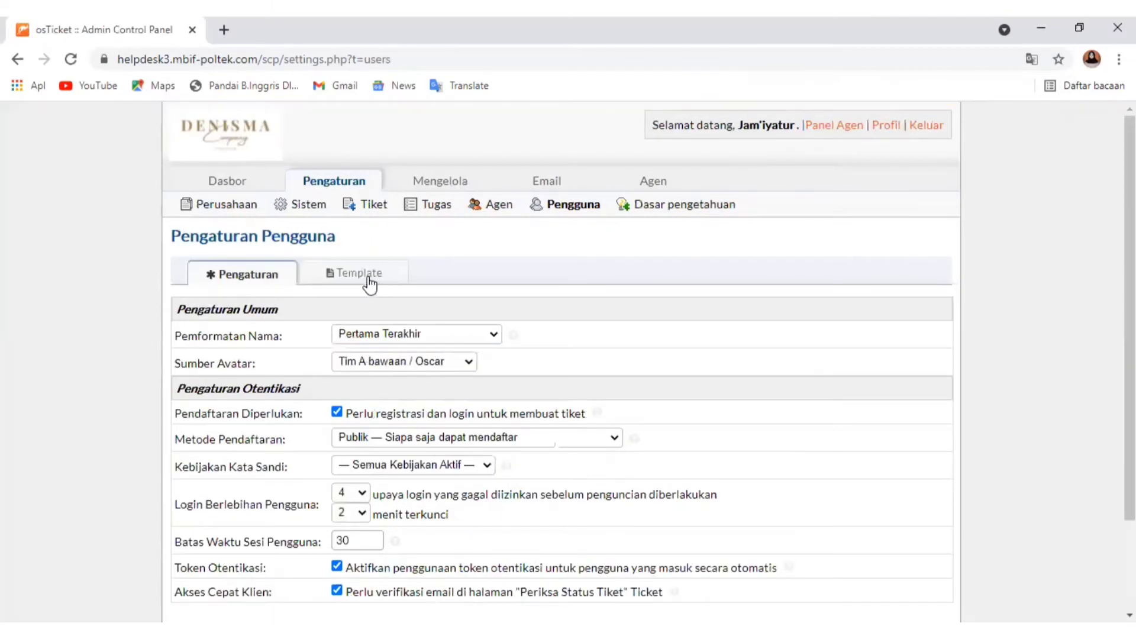
left_click(367, 274)
scroll(278, 385, "down", 3)
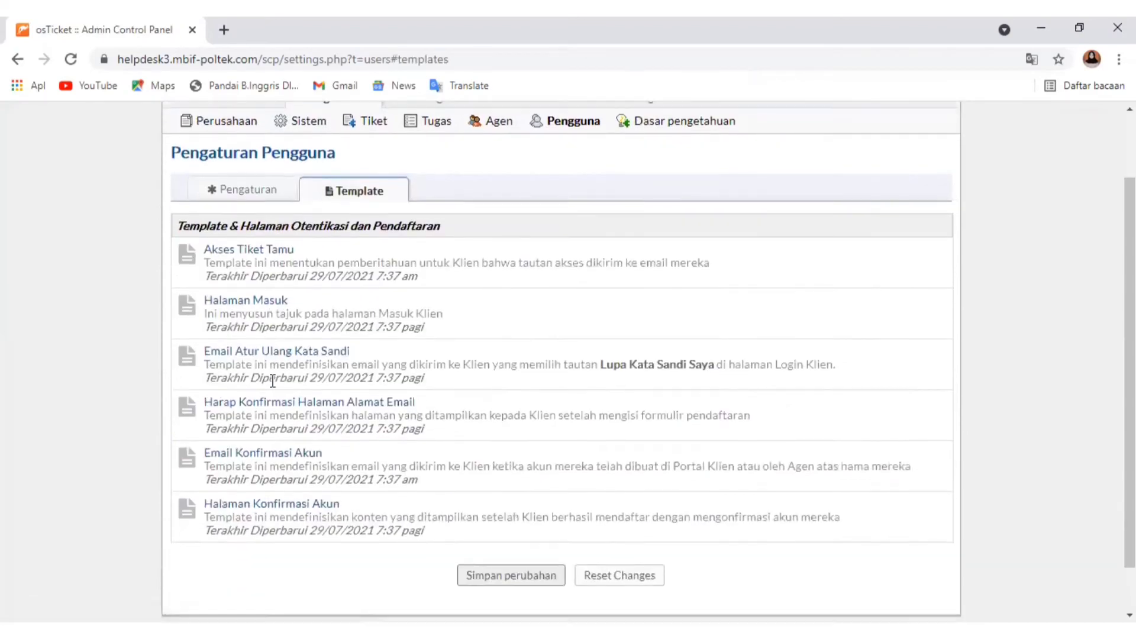
scroll(292, 351, "up", 3)
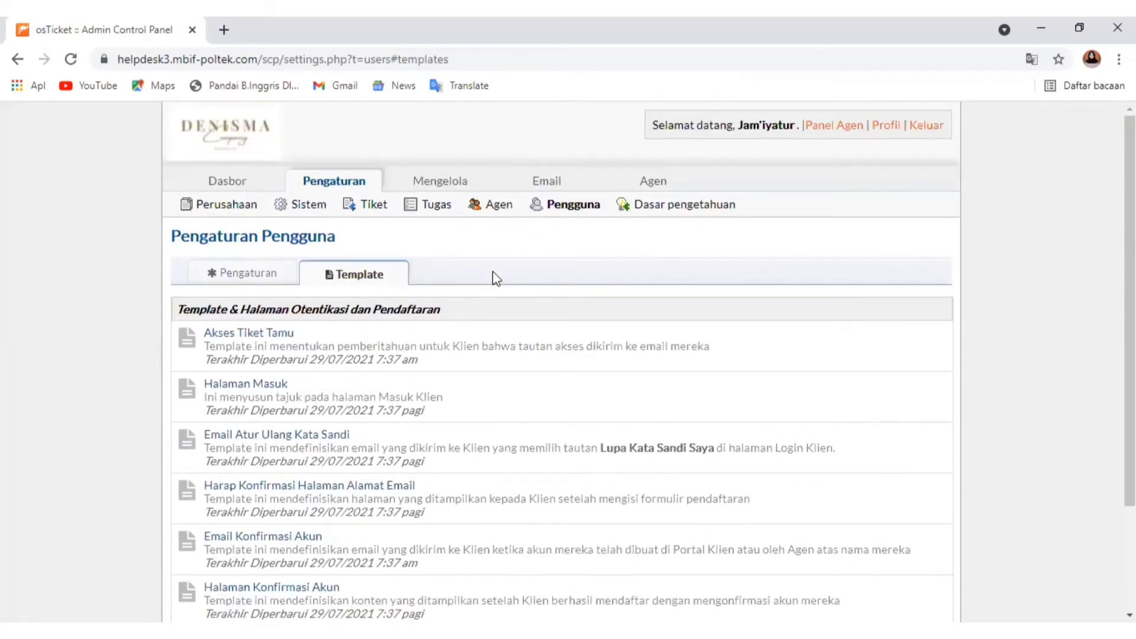
In the Akses Tiket Tamu template, add the sign-off "Hormat kami," and "Denisma Company" on separate lines below the ticket status sentence
left_click(238, 334)
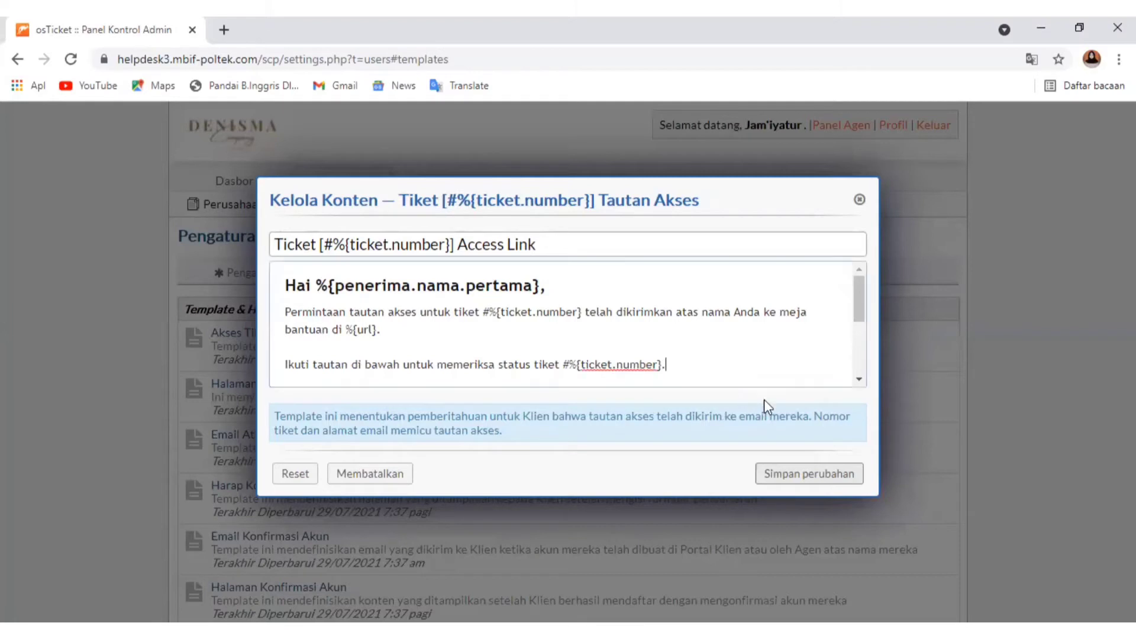
left_click(689, 364)
key("Return")
key("Return")
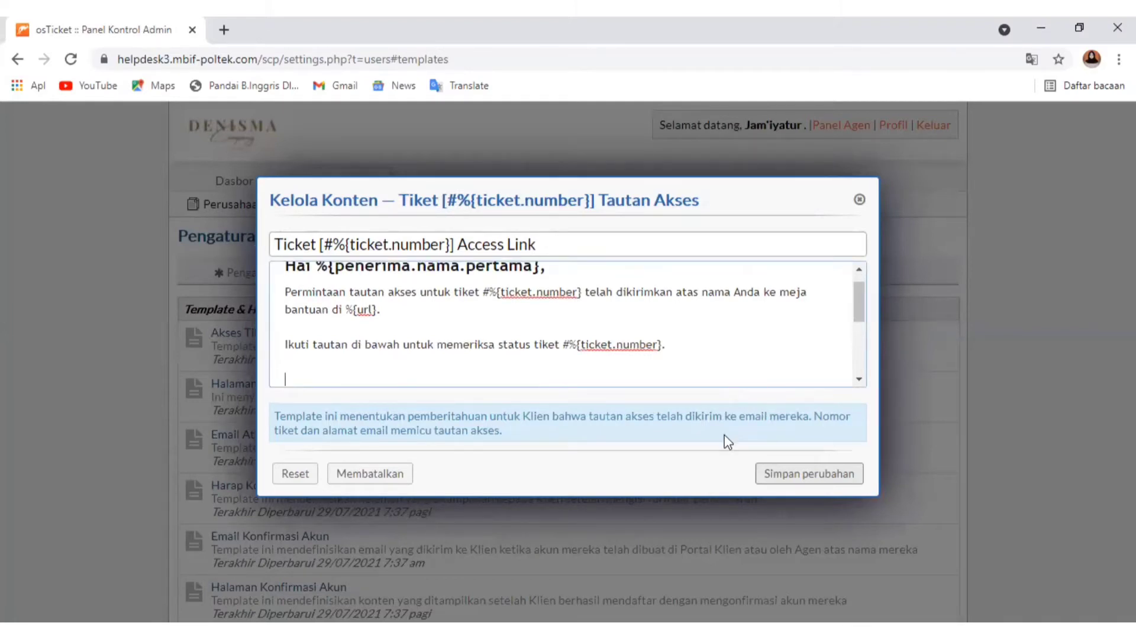
type("Hormat kami,")
key("Return")
type("D")
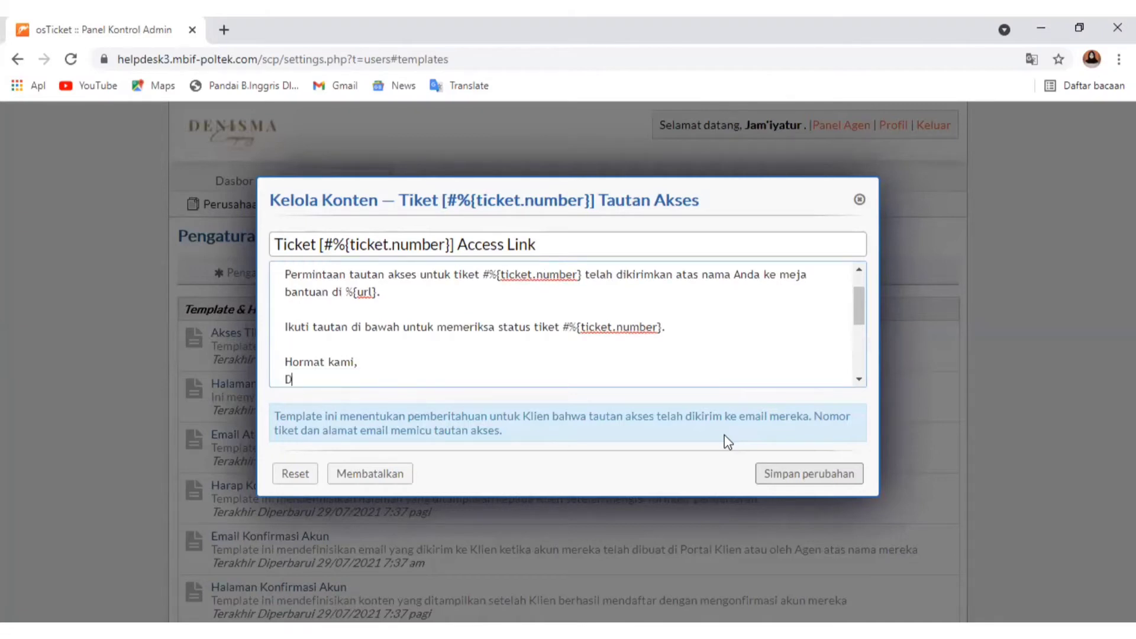
type("enisma Company")
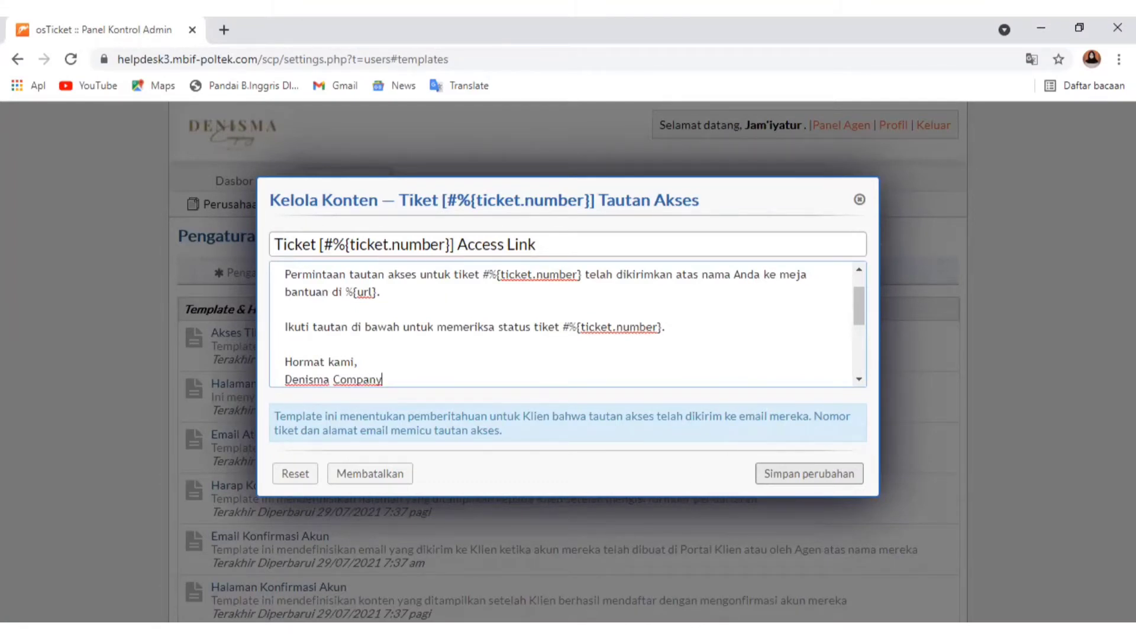
key("Return")
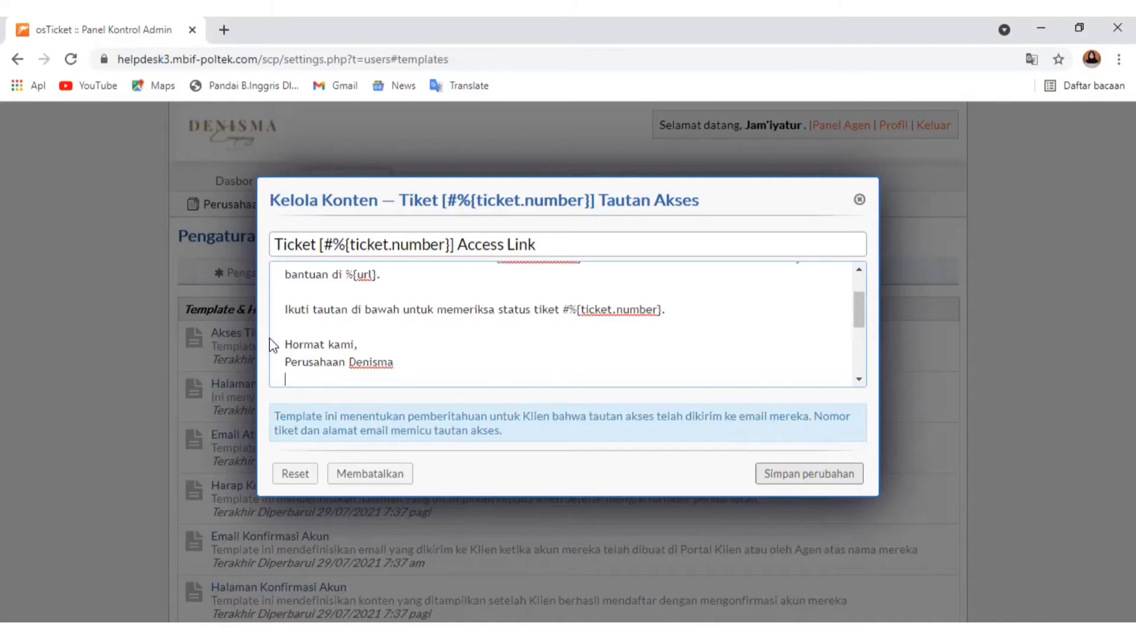
Make the "Hormat kami," and Denisma Company sign-off bold and save the Akses Tiket Tamu template
left_click_drag(285, 343, 404, 371)
right_click(364, 363)
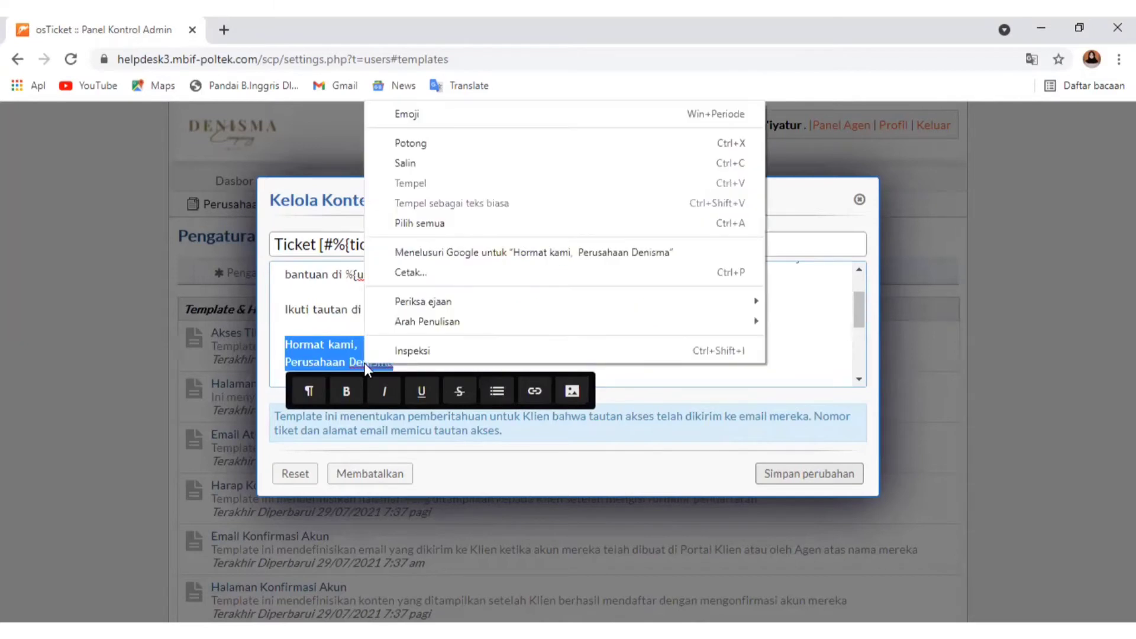
left_click(347, 392)
left_click(346, 392)
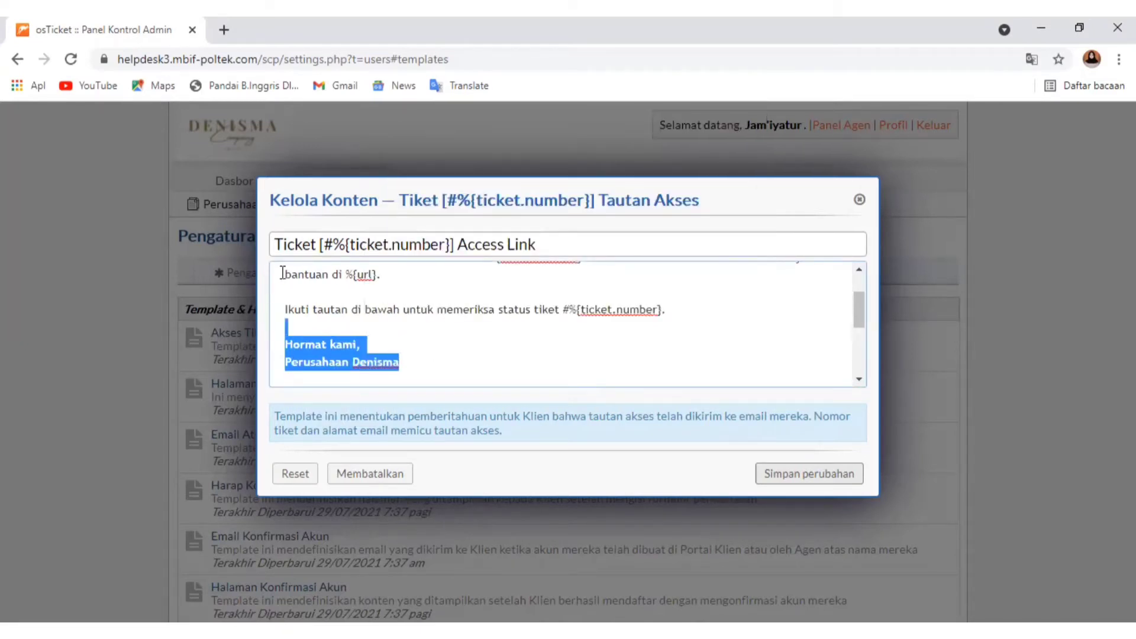
left_click(477, 370)
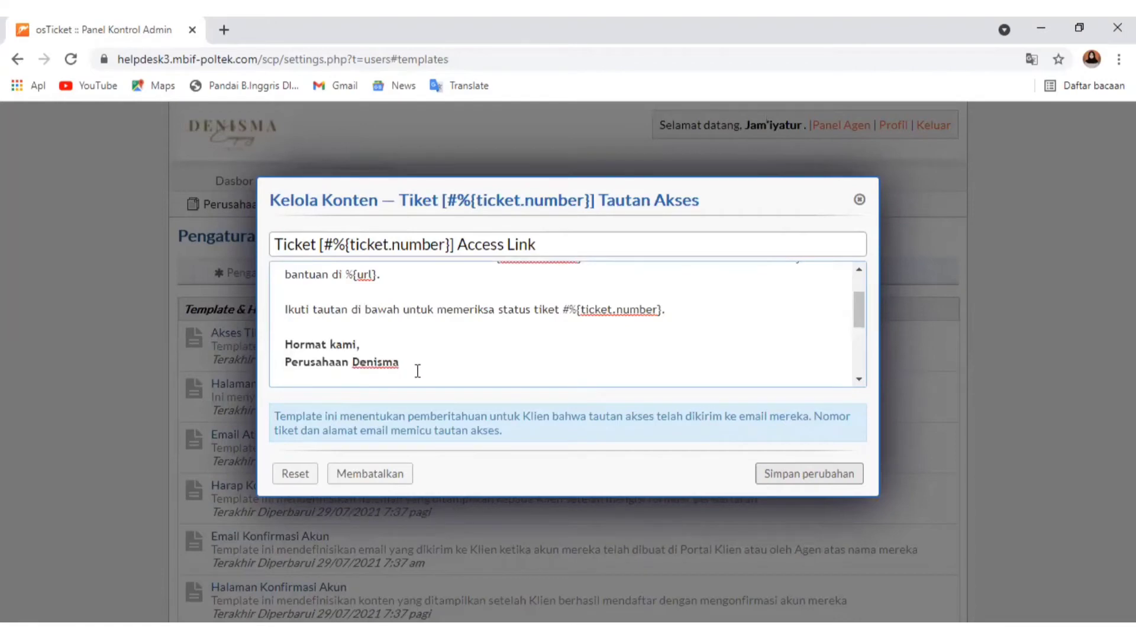
left_click(799, 473)
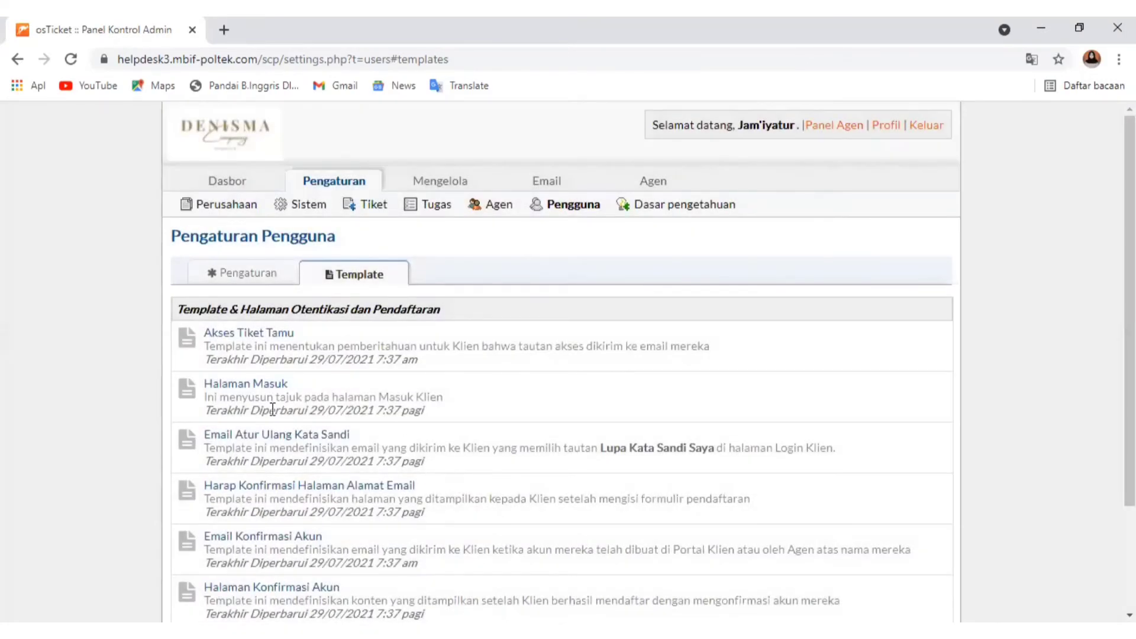
In the Halaman Masuk template, add the line "Jangan Lupa mendaftar akun yaaa" below the registration sentence
left_click(256, 384)
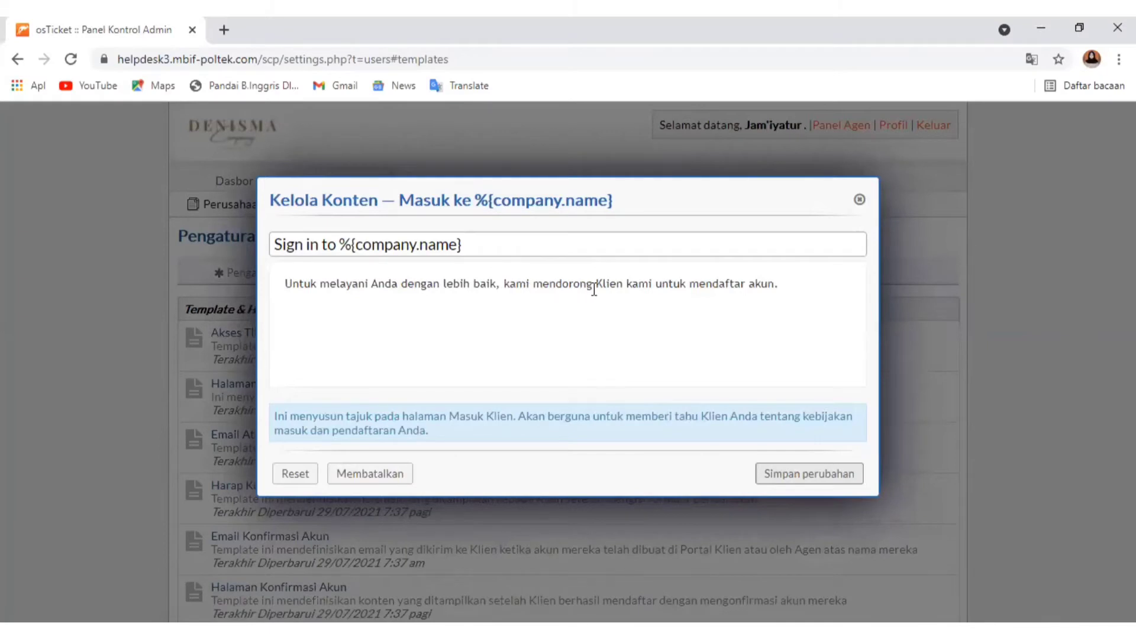
left_click(798, 284)
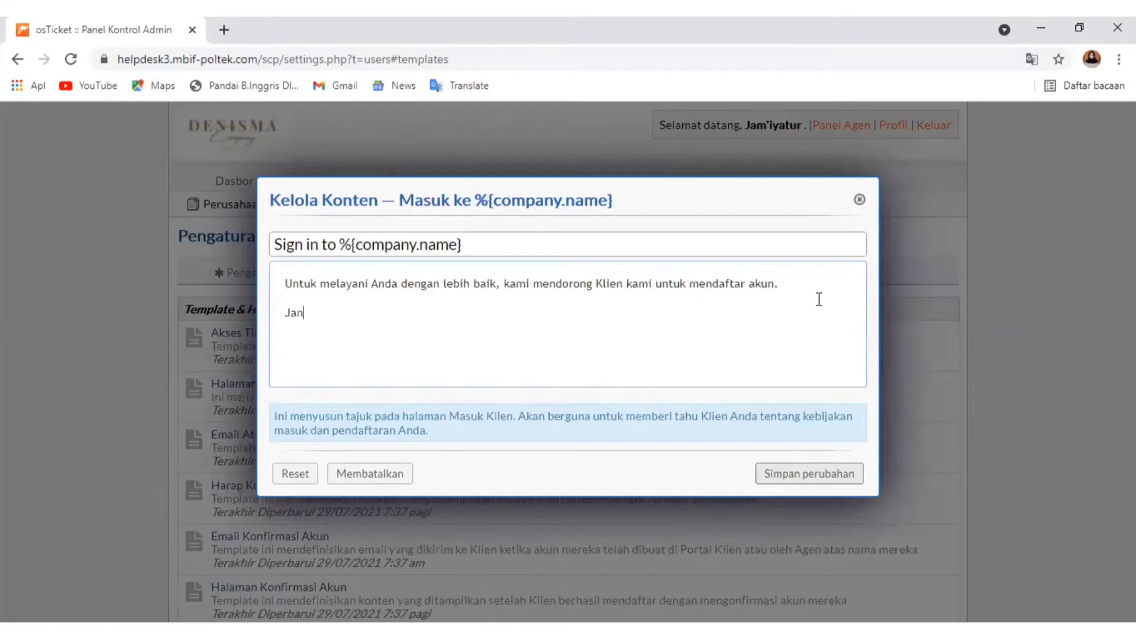
type("gan Lupa mendaftar akun yaaa")
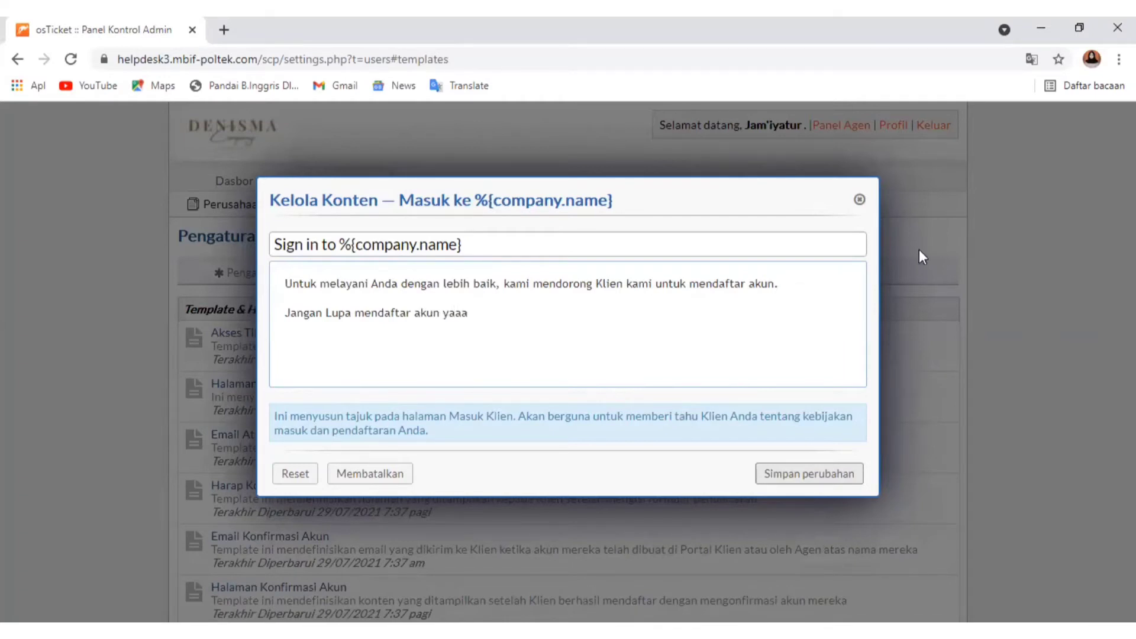
Try to paste the sign-off below the added line and save the Halaman Masuk template
left_click(290, 359)
right_click(290, 359)
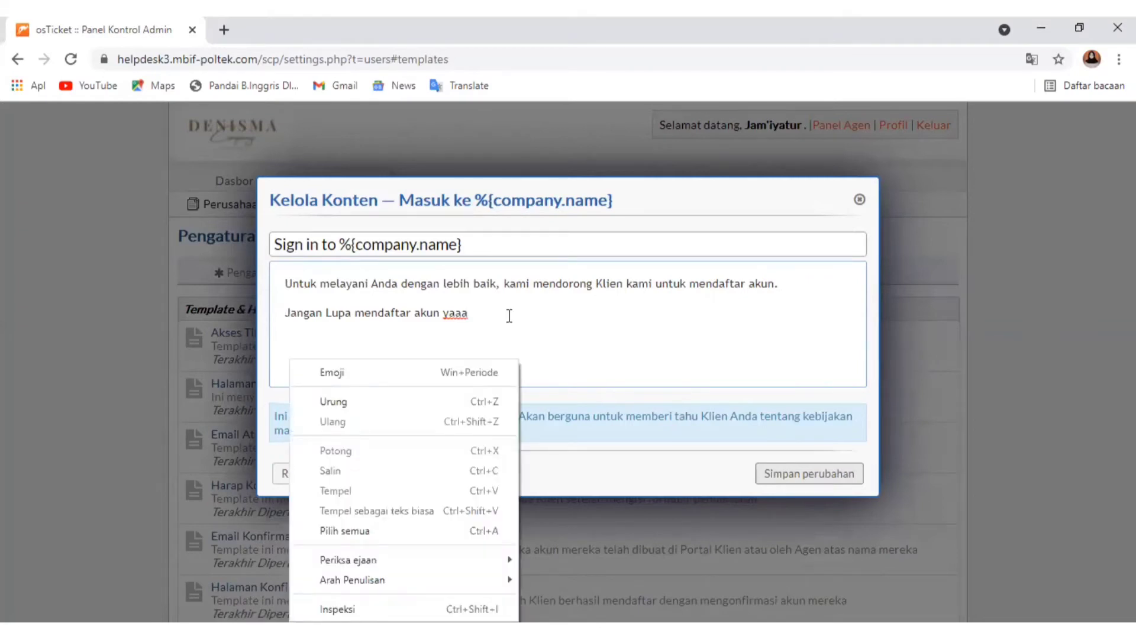
left_click(508, 316)
right_click(286, 345)
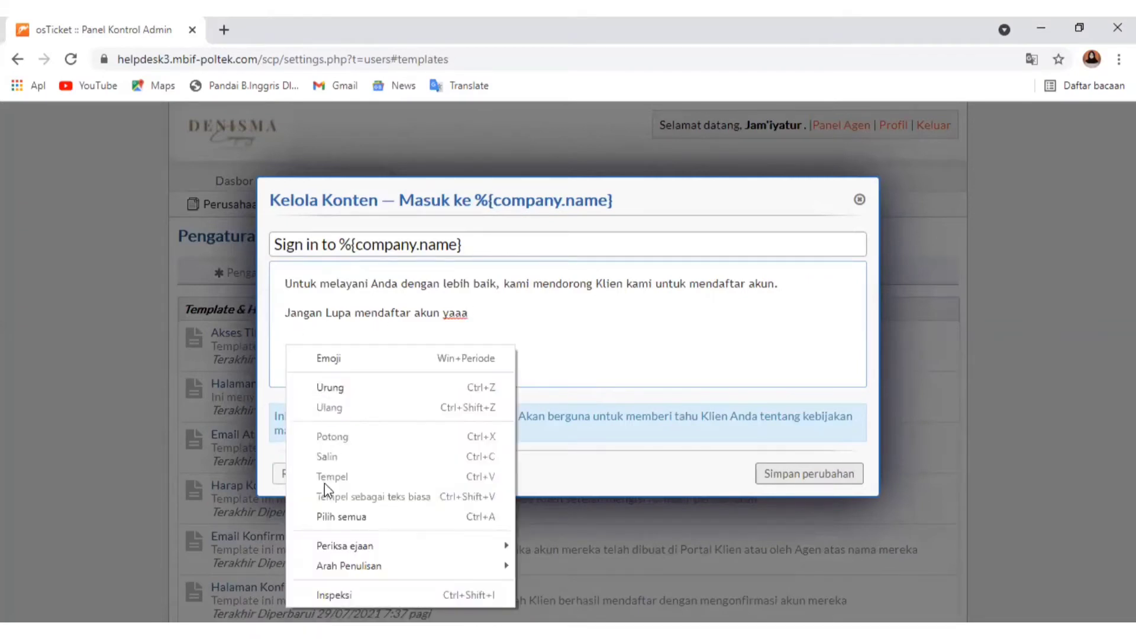
left_click(666, 324)
left_click(768, 472)
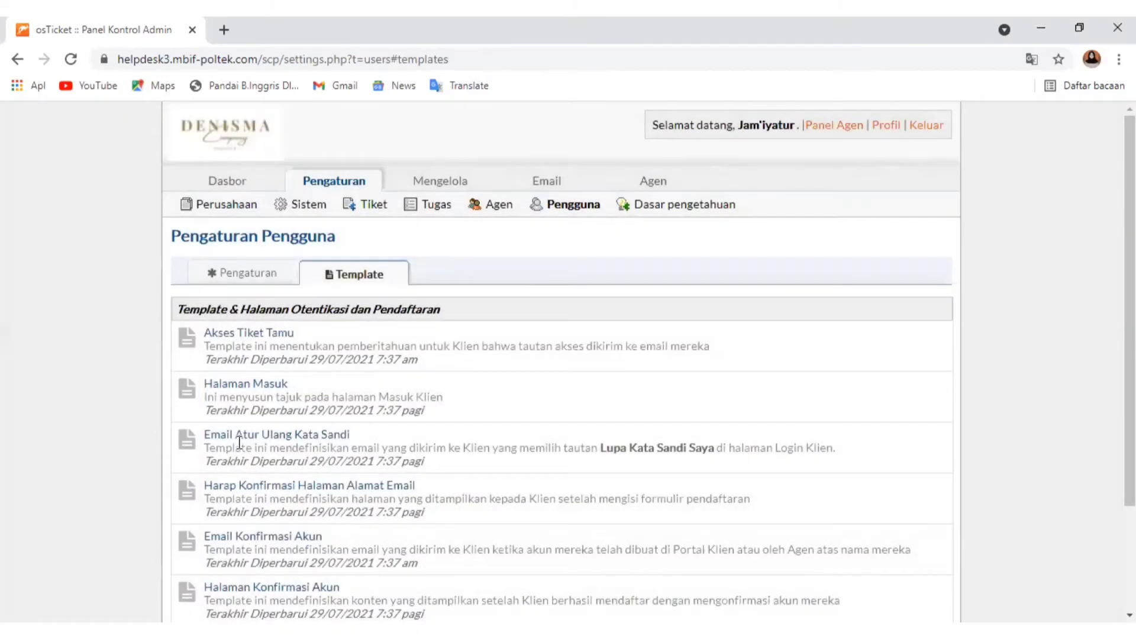
Open the Email Atur Ulang Kata Sandi template and read the password reset message through to its closing lines
left_click(253, 436)
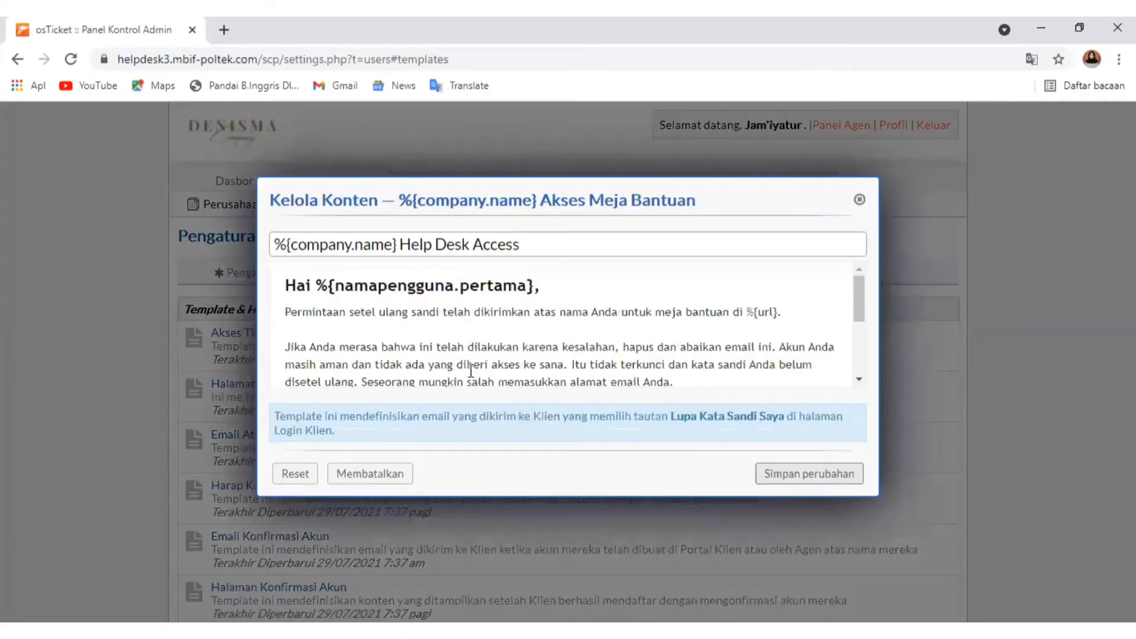
scroll(468, 367, "down", 3)
scroll(471, 369, "up", 1)
scroll(471, 369, "up", 3)
left_click(858, 281)
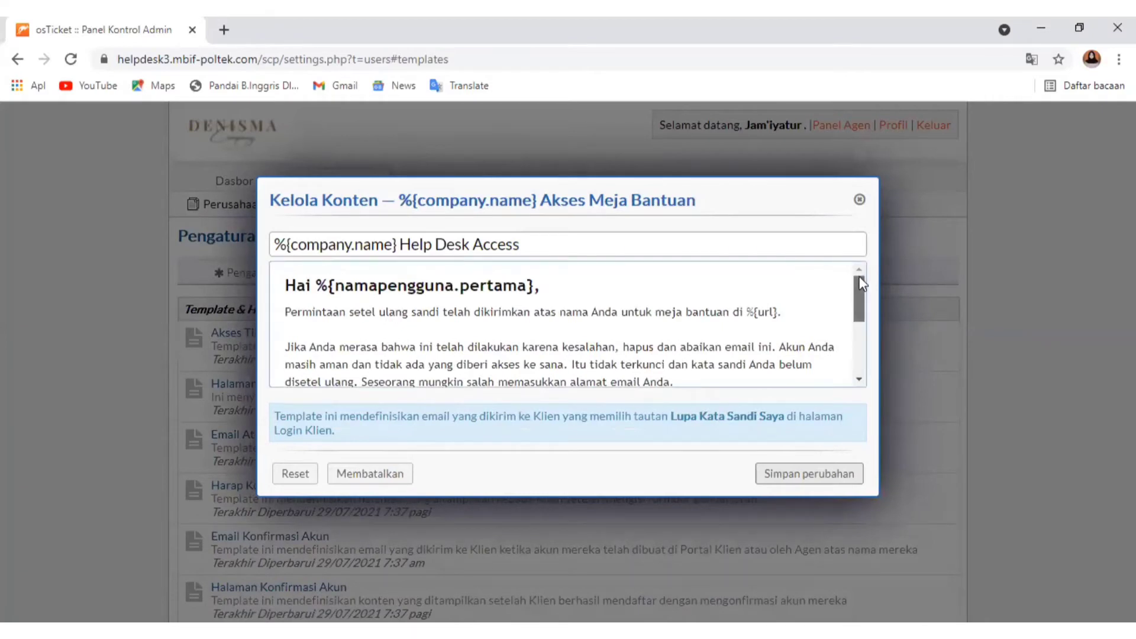
mouse_move(861, 283)
left_mouse_down()
mouse_move(860, 322)
mouse_move(863, 263)
left_mouse_up()
scroll(420, 343, "down", 3)
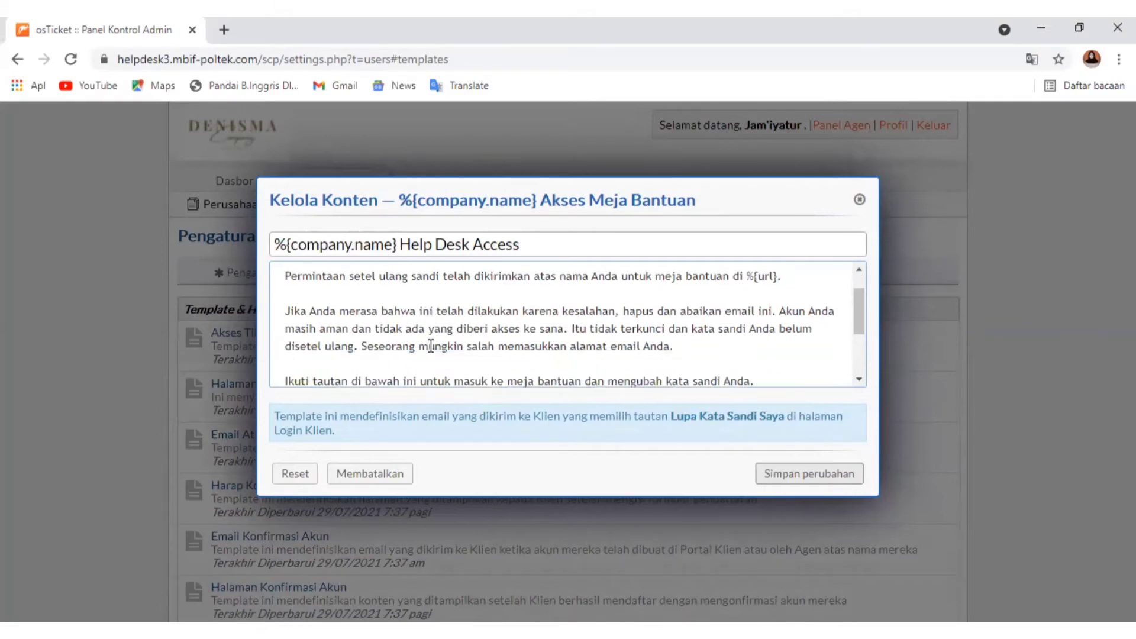
scroll(413, 337, "up", 3)
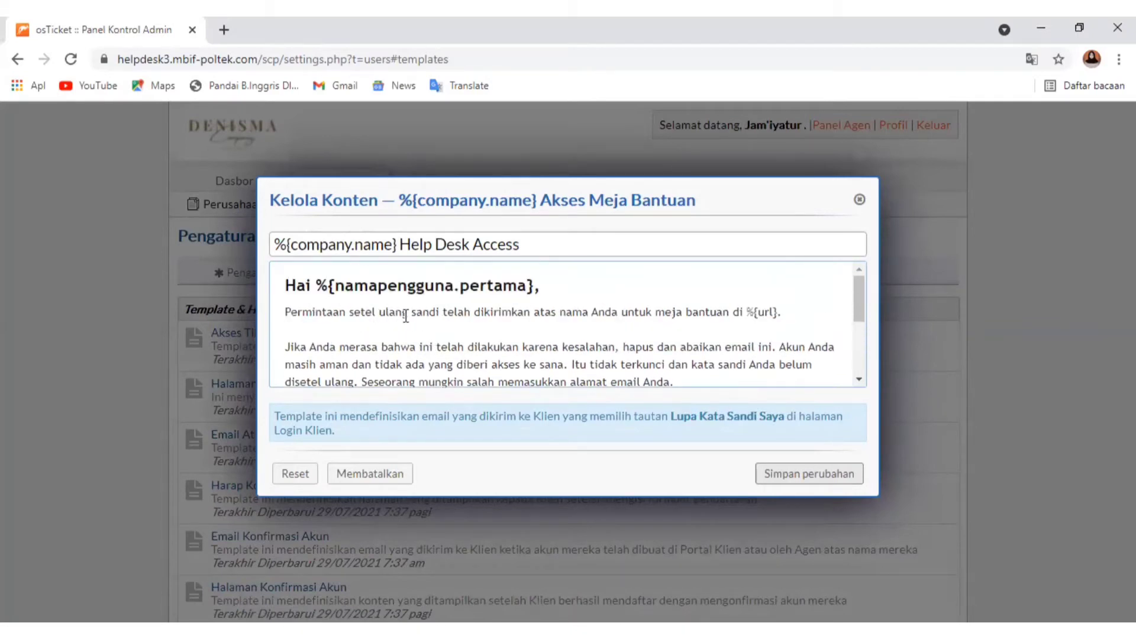
scroll(577, 331, "down", 5)
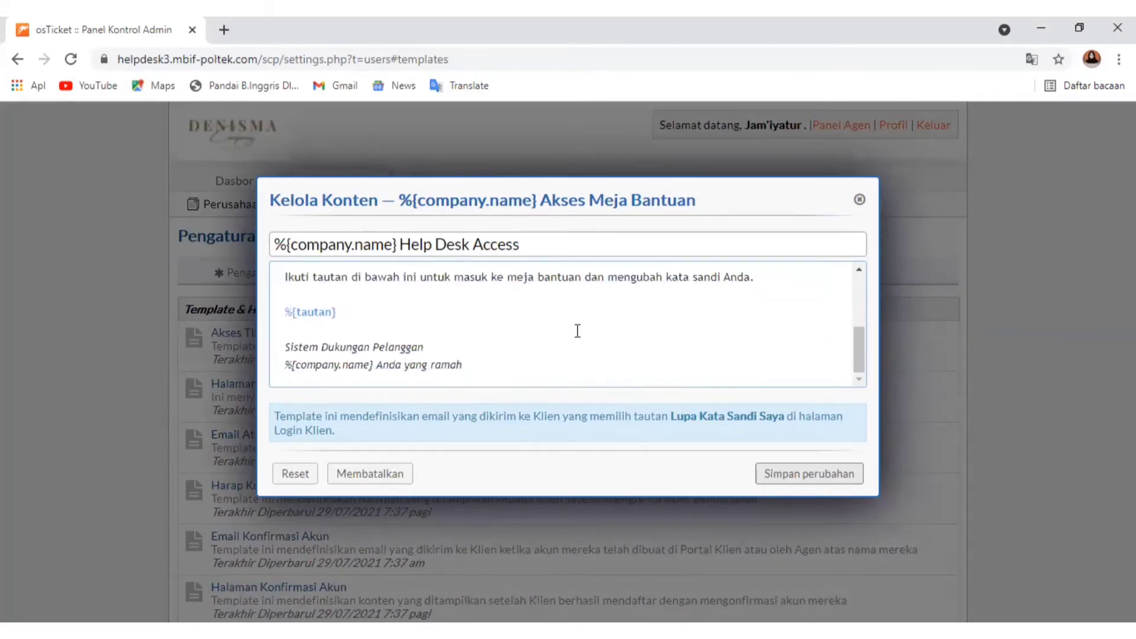
scroll(449, 370, "up", 2)
scroll(449, 363, "down", 2)
scroll(447, 351, "up", 2)
scroll(447, 352, "up", 1)
scroll(479, 349, "down", 3)
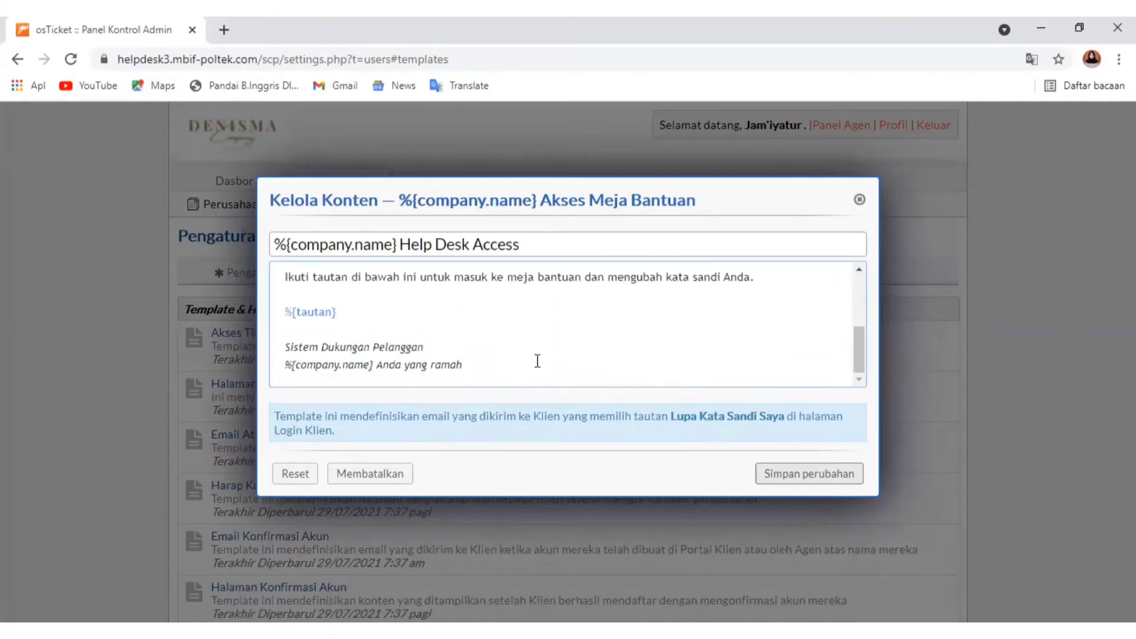
Add the sign-off "Hormat kami," and "Denisma Company" on separate lines below the closing of the password reset message
left_click(496, 368)
key("Return")
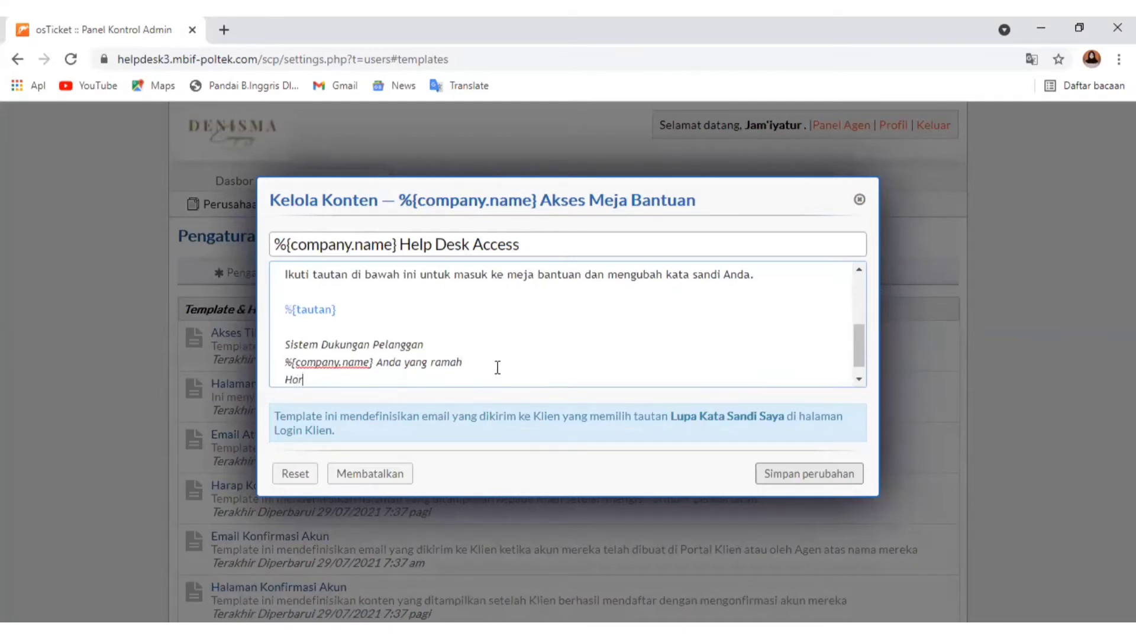
type("Hormat kami,")
key("Return")
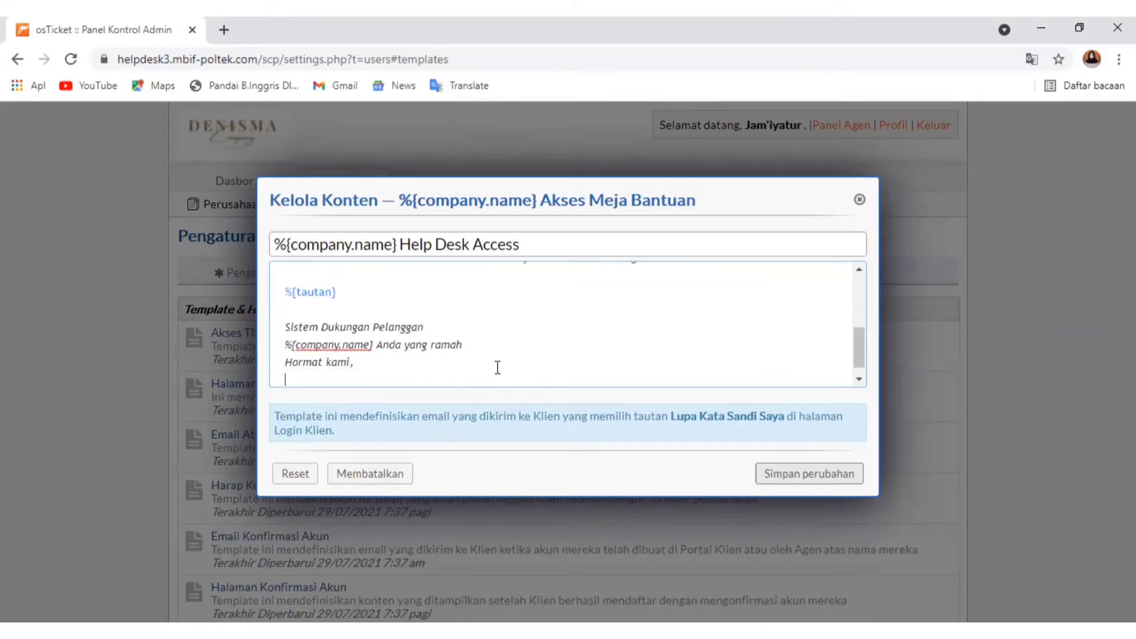
type("Dnisma Company")
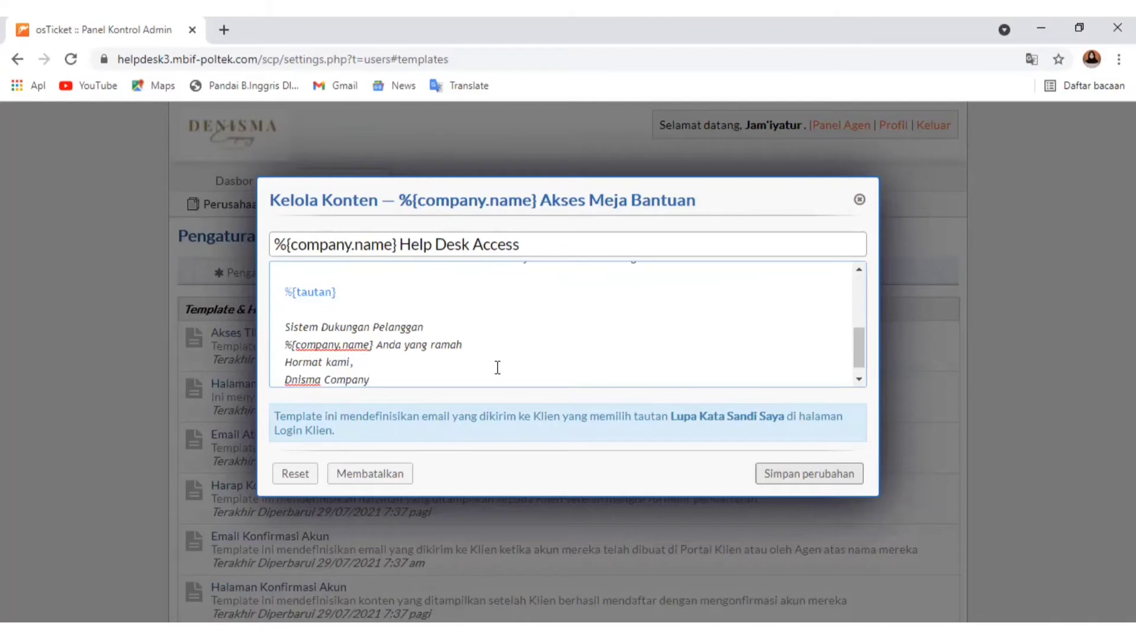
left_click(294, 381)
type("e")
Copy the added sign-off lines and make them bold, and save the Email Atur Ulang Kata Sandi template
left_click_drag(385, 381, 285, 351)
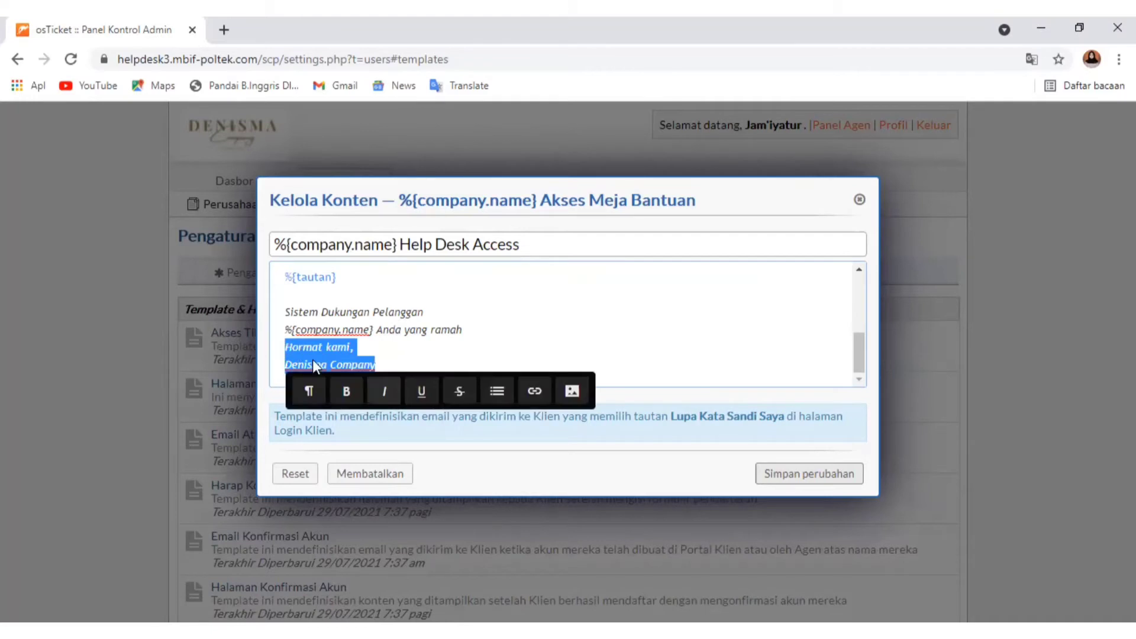
right_click(299, 358)
left_click(606, 425)
left_click(346, 391)
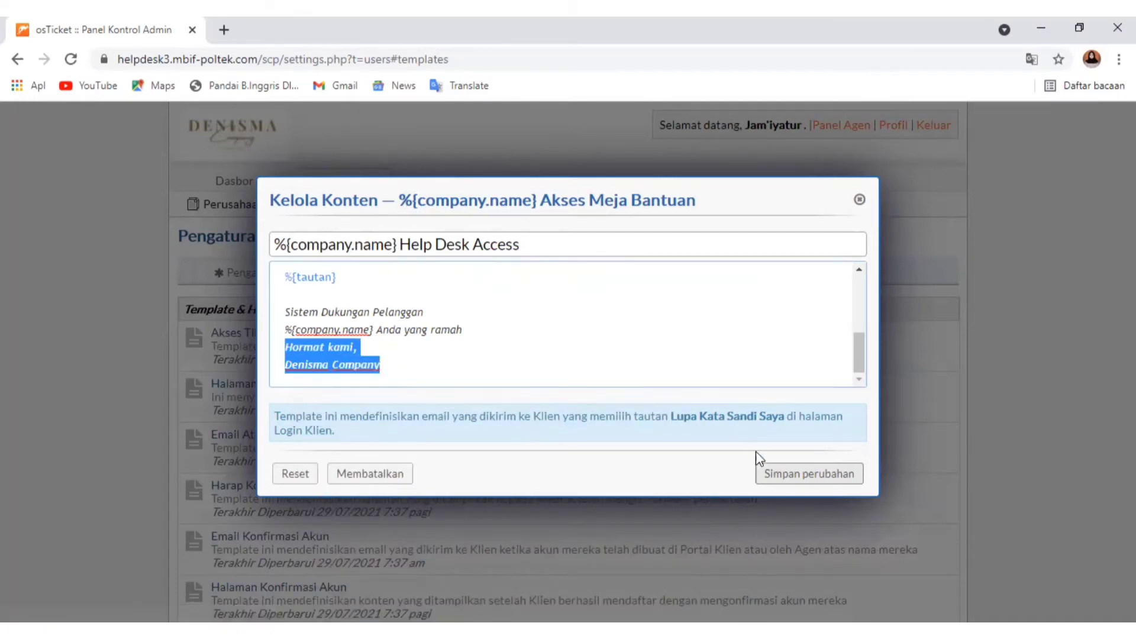
left_click(777, 472)
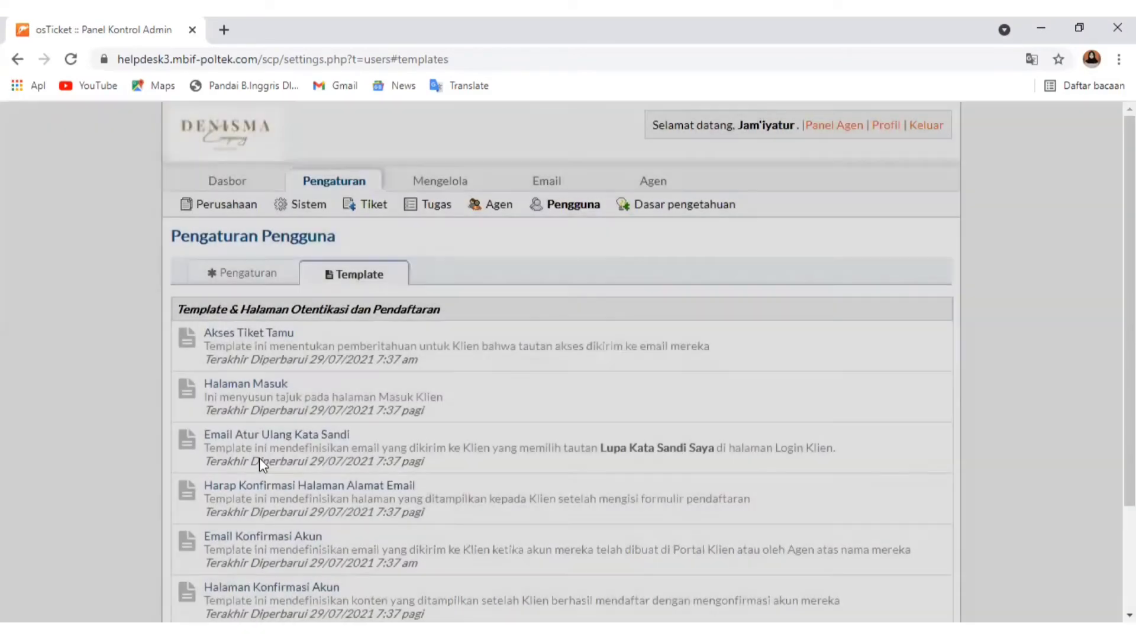
In the Harap Konfirmasi Halaman Alamat Email template, append "Selamat melakukan" after the ticket access sentence and start a new line
scroll(264, 459, "down", 1)
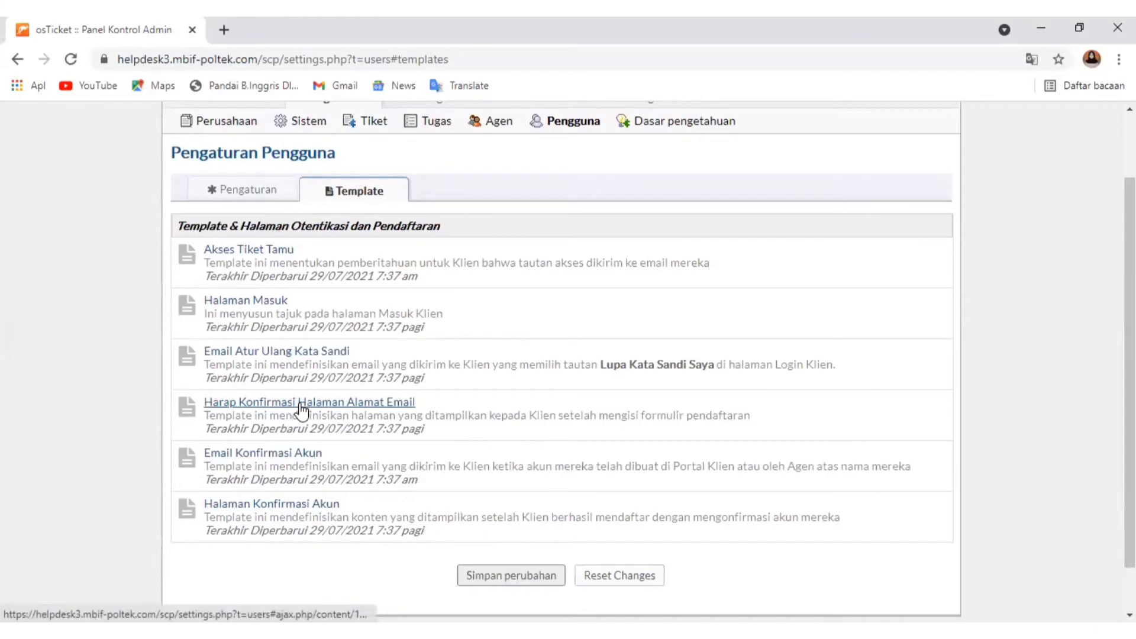
left_click(301, 404)
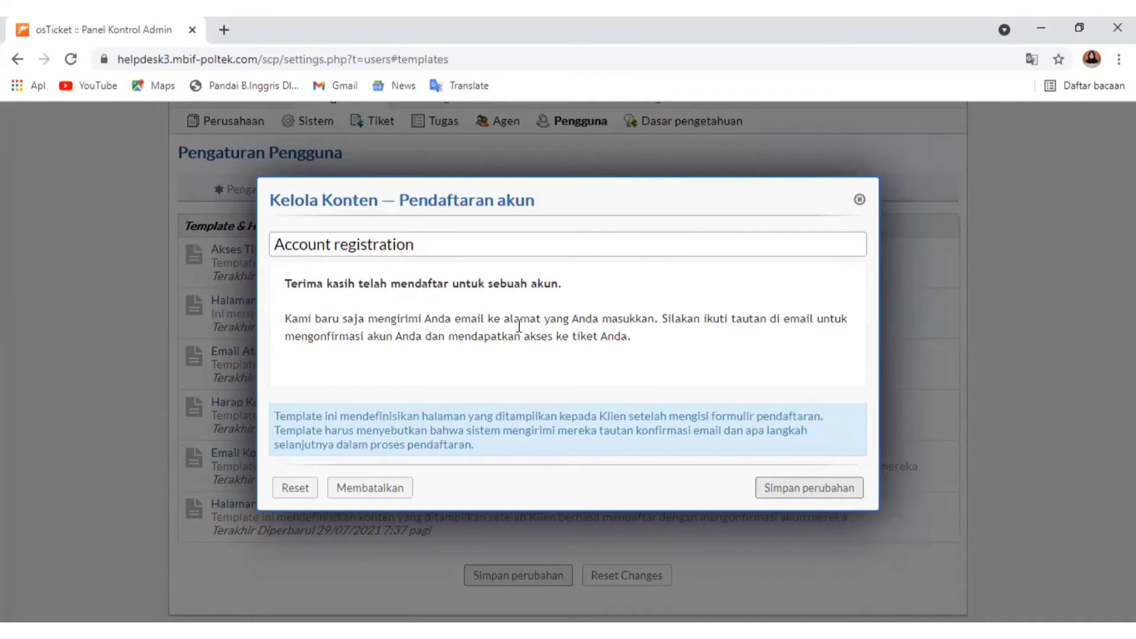
left_click(648, 346)
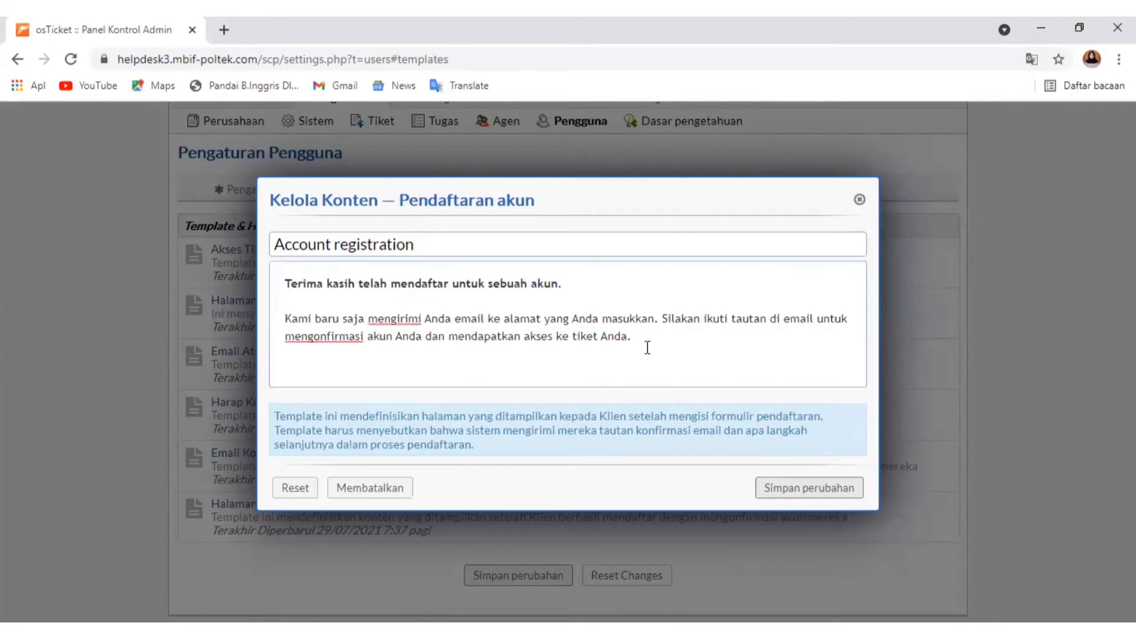
type("Selamat melakukan")
key("Return")
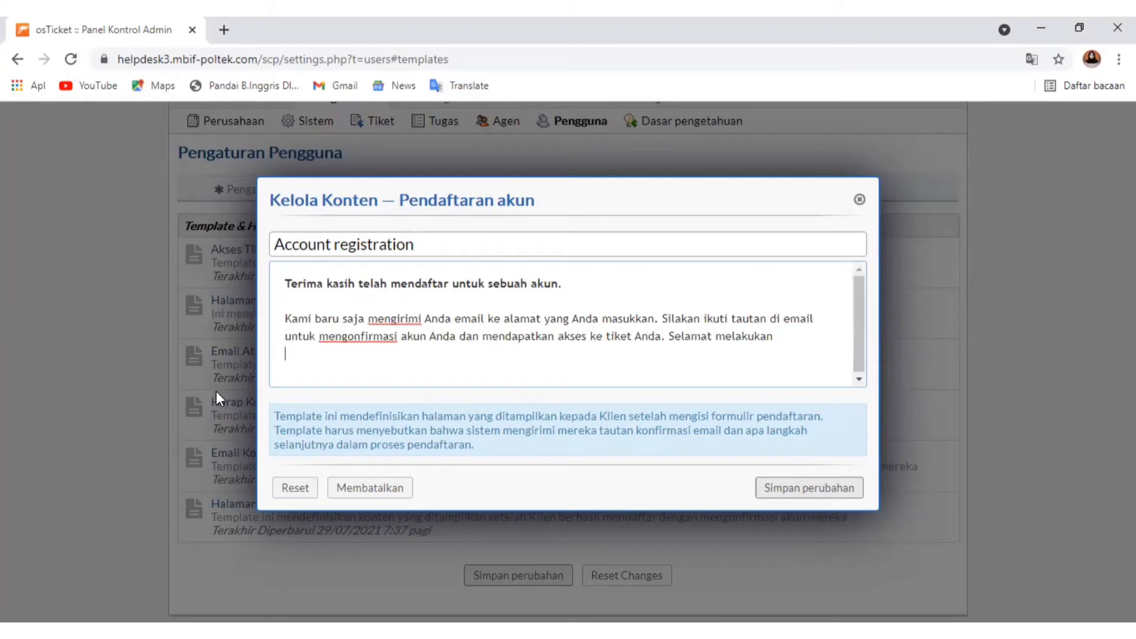
Paste the copied sign-off below the message, put its two parts on separate lines with a blank line above, and save the template
right_click(302, 358)
left_click(339, 491)
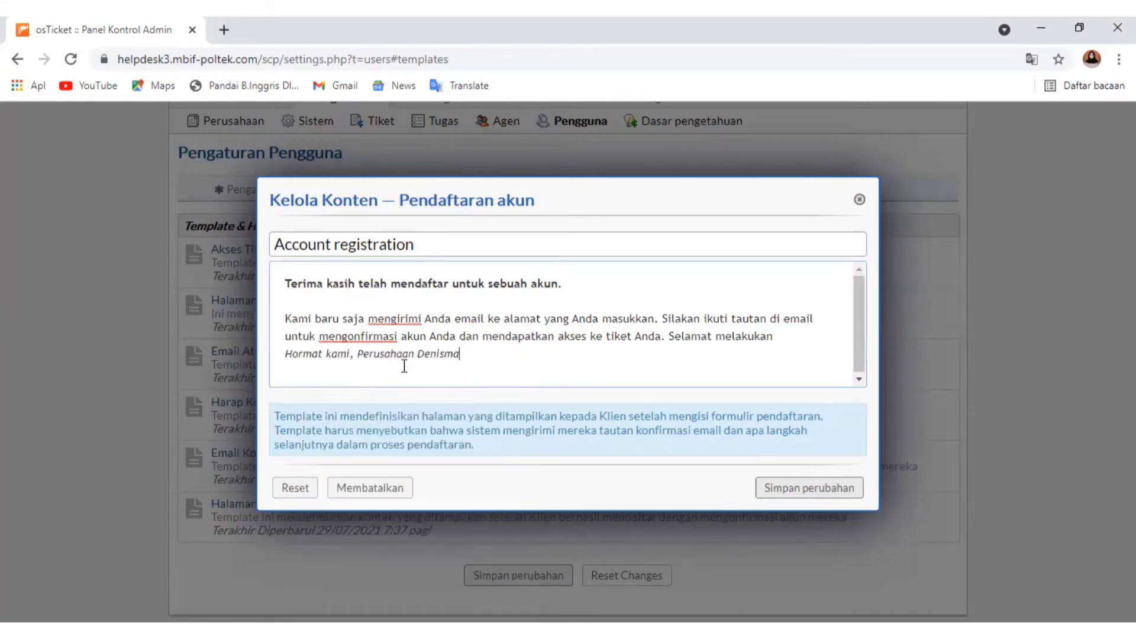
left_click(358, 356)
key("Return")
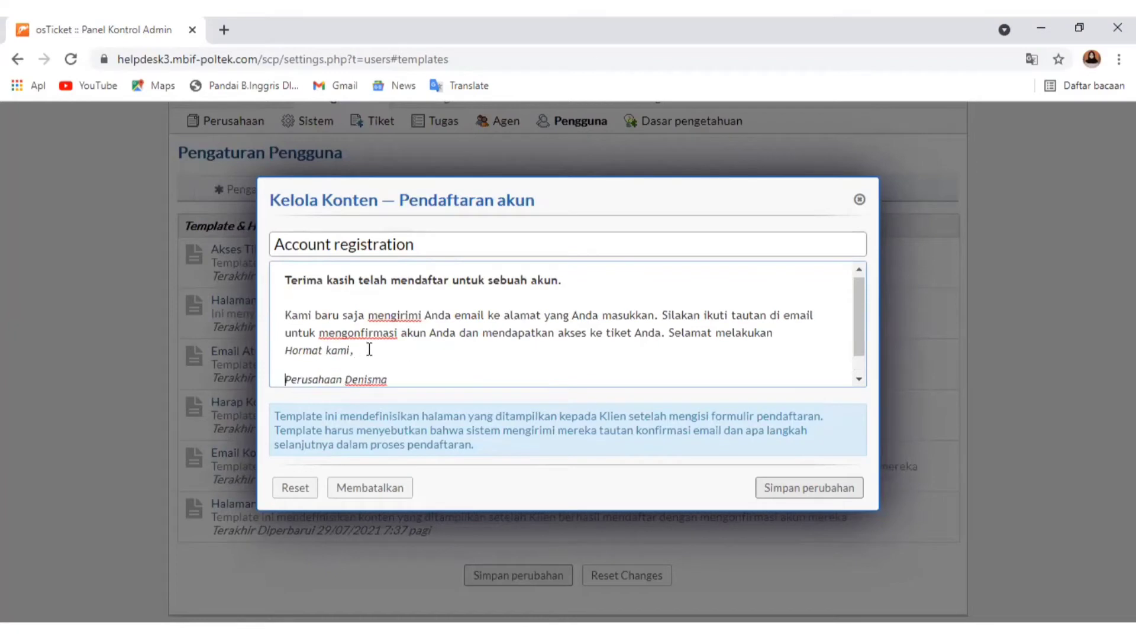
left_click(789, 334)
key("Return")
scroll(663, 319, "down", 1)
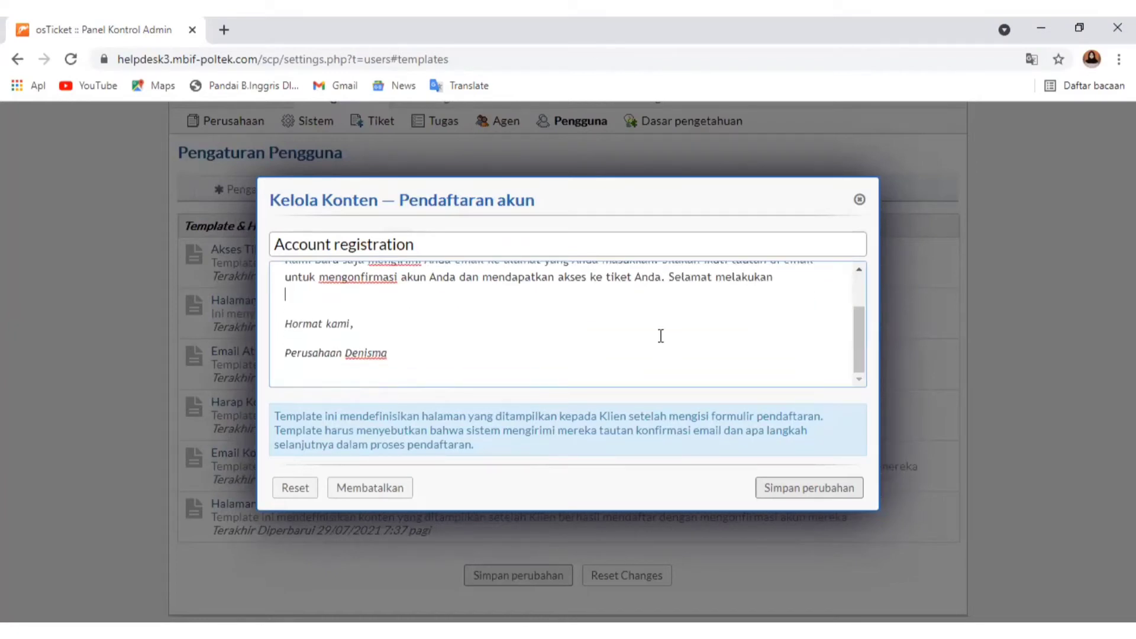
scroll(634, 360, "up", 1)
left_click(799, 491)
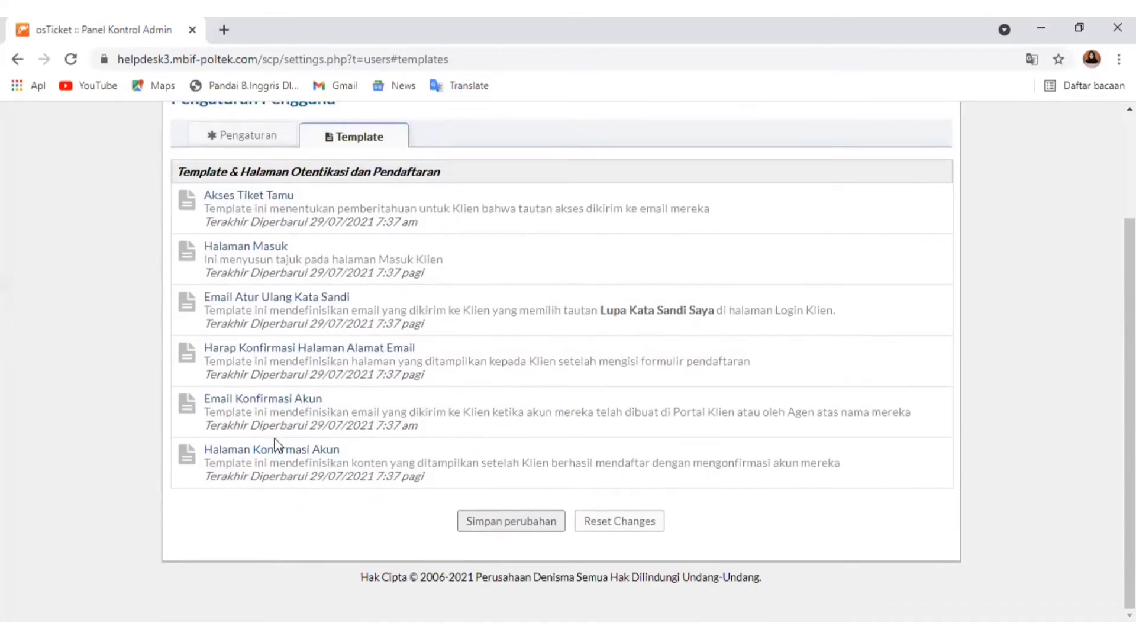
In the Email Konfirmasi Akun template, append "Selamat mencoba semoga bisa membantu" after the sentence about confirming the account and accessing tickets
left_click(274, 402)
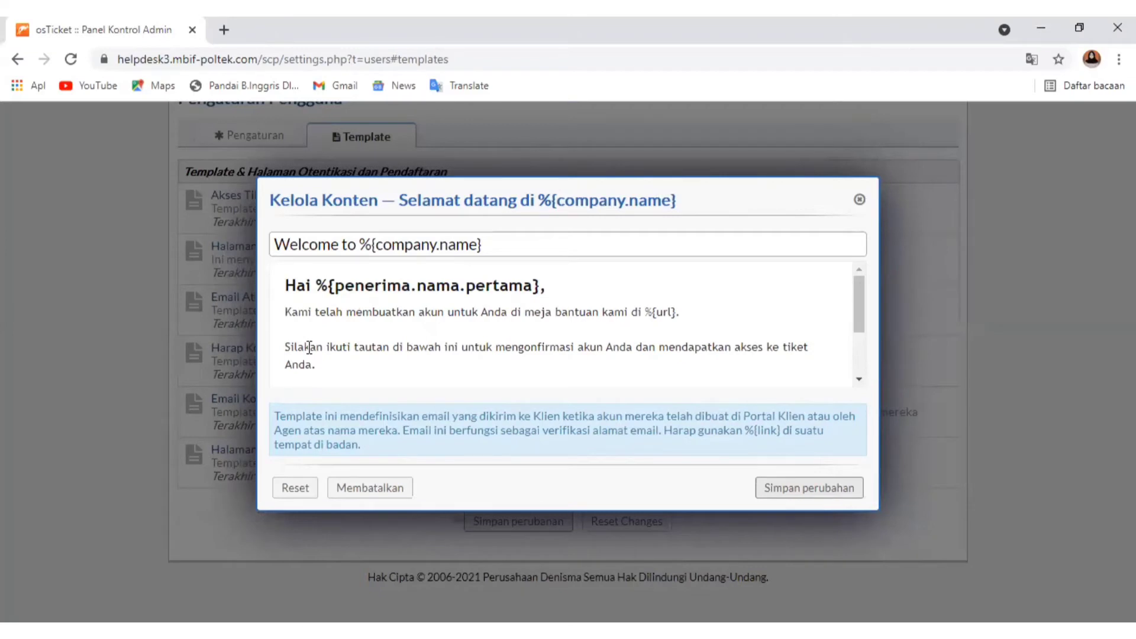
scroll(570, 354, "down", 2)
scroll(571, 349, "up", 1)
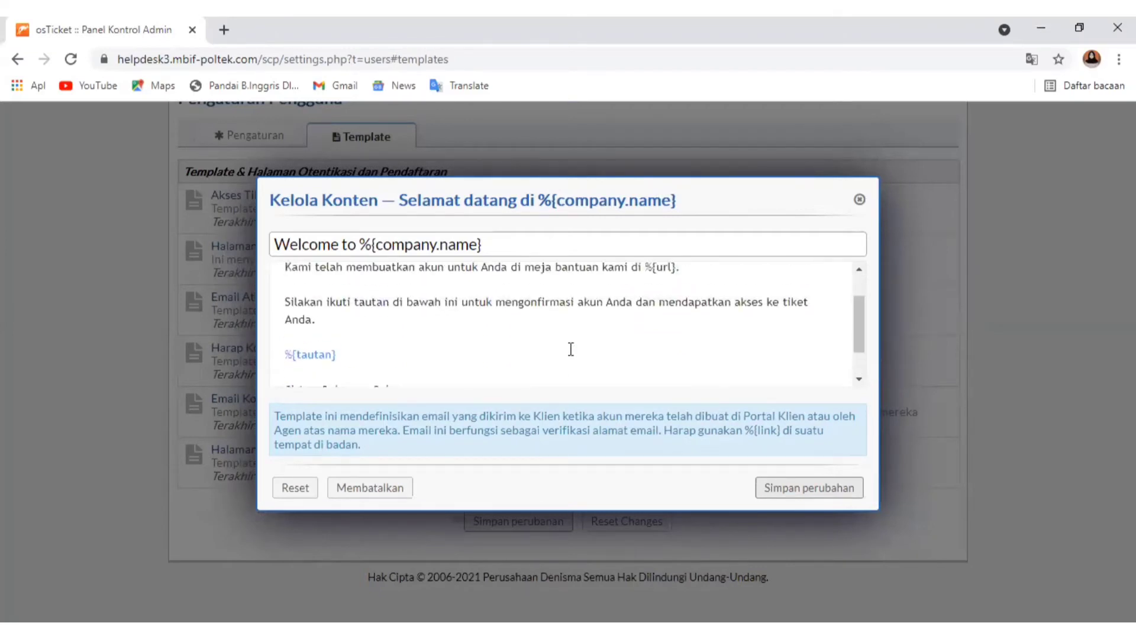
scroll(571, 349, "up", 1)
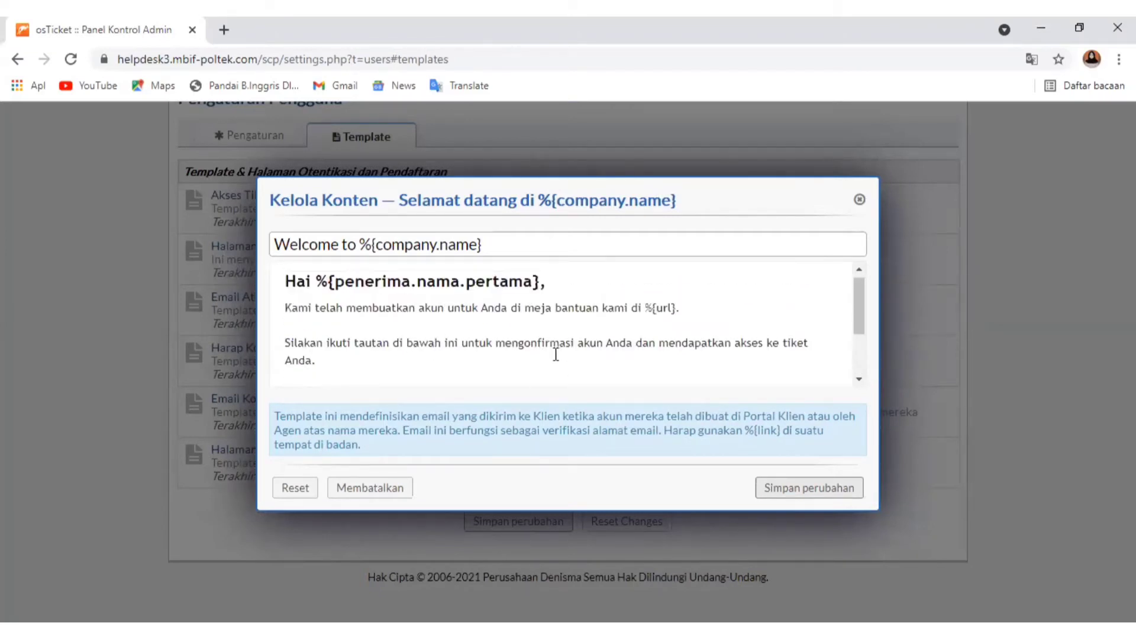
scroll(650, 352, "down", 2)
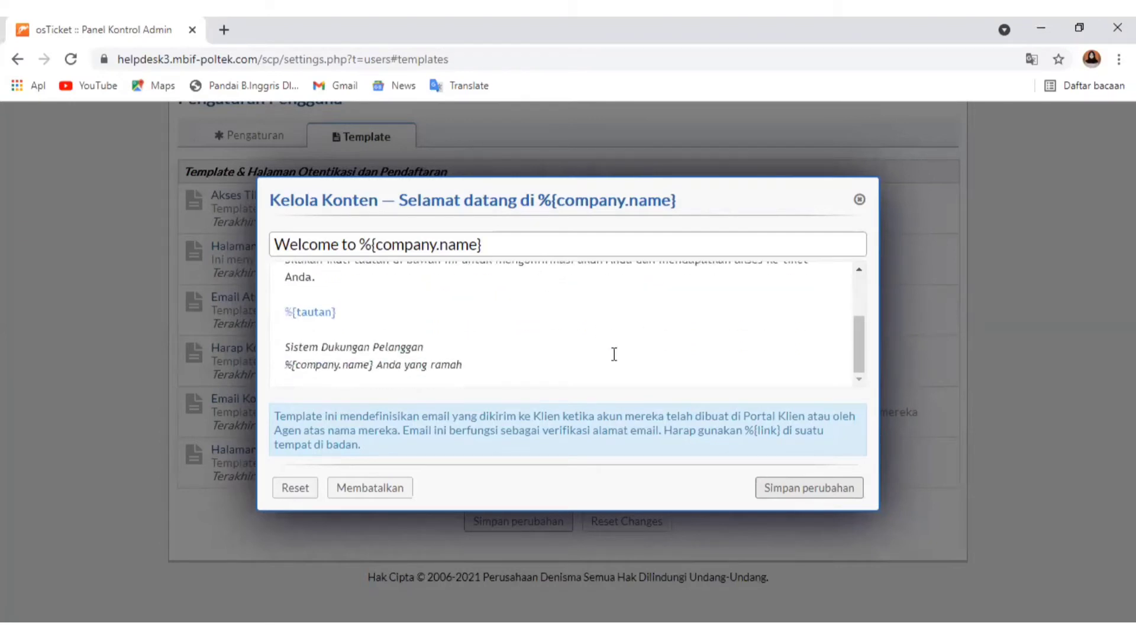
scroll(377, 337, "up", 2)
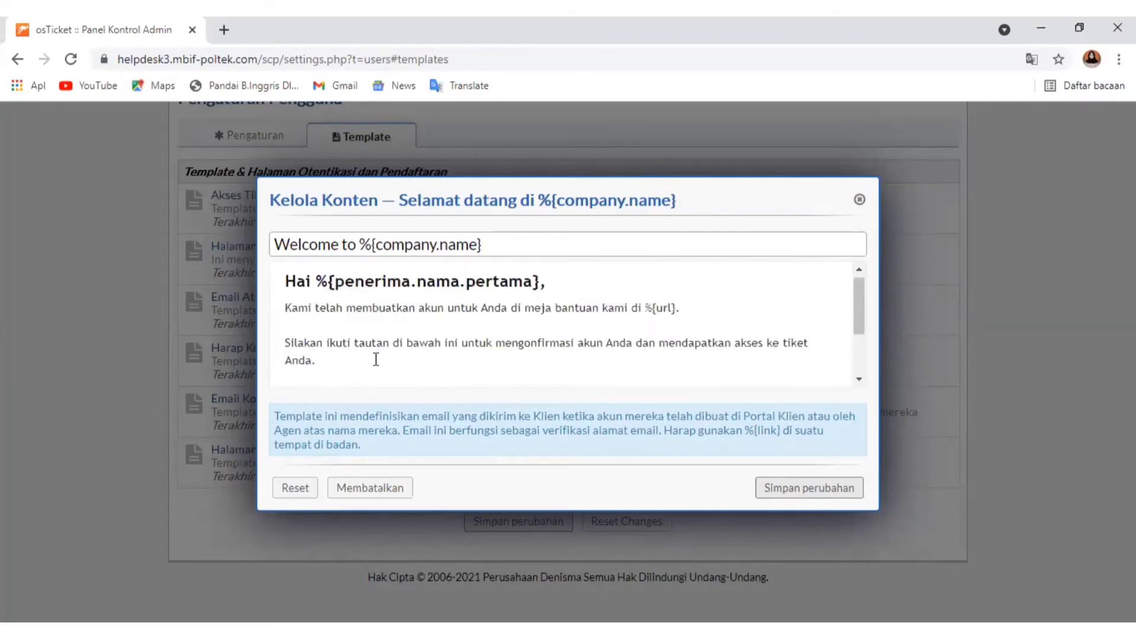
left_click(376, 360)
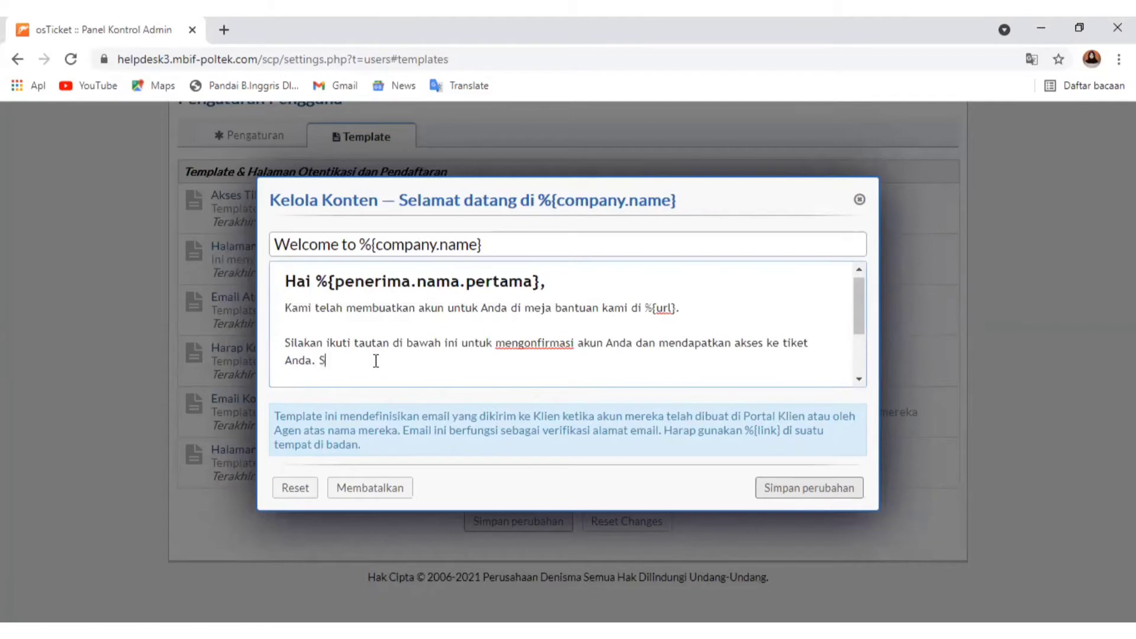
type("Selamat mencoba semoga bisa")
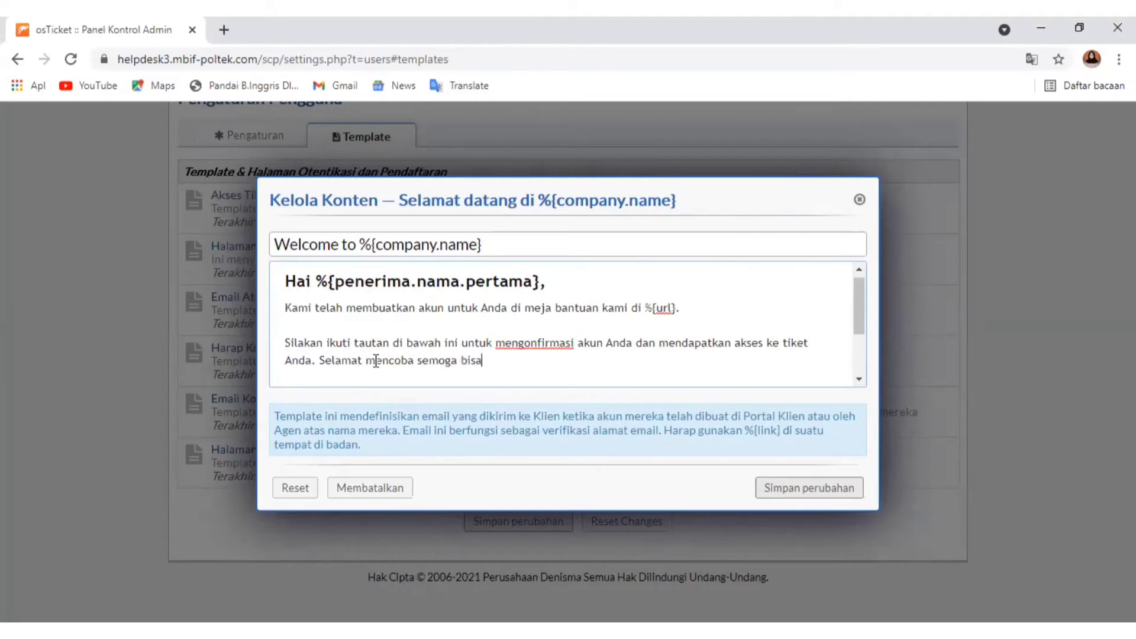
type(" membantu")
Paste the copied sign-off below the welcome email's closing, put "Hormat kami," and "Perusahaan Denisma" on separate lines, and save the template
scroll(374, 328, "down", 2)
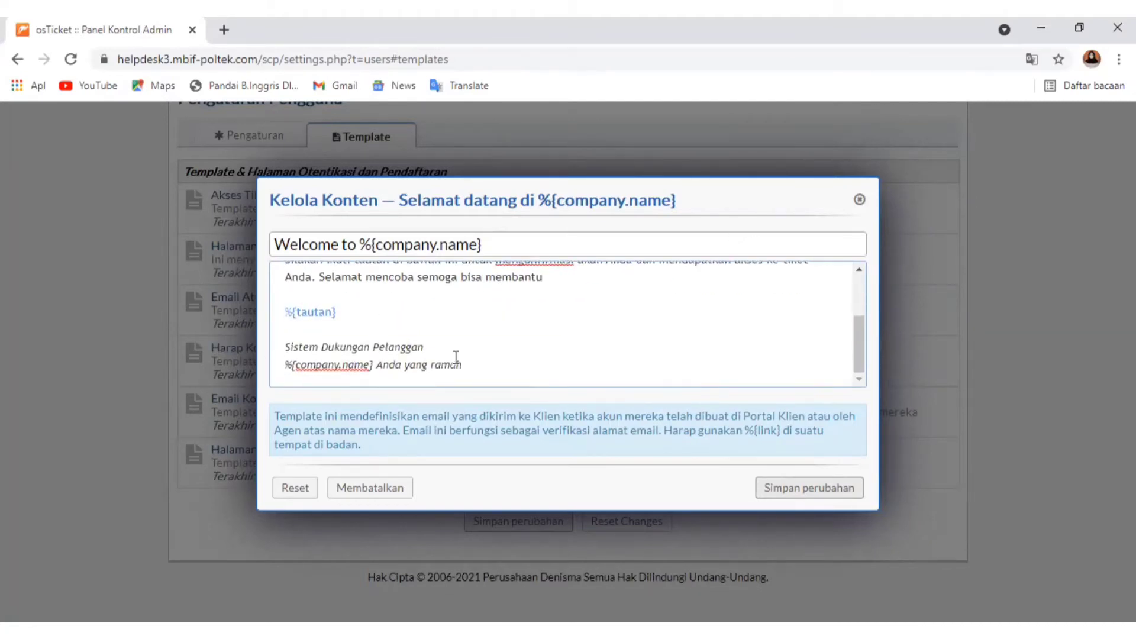
left_click(491, 374)
key("Return")
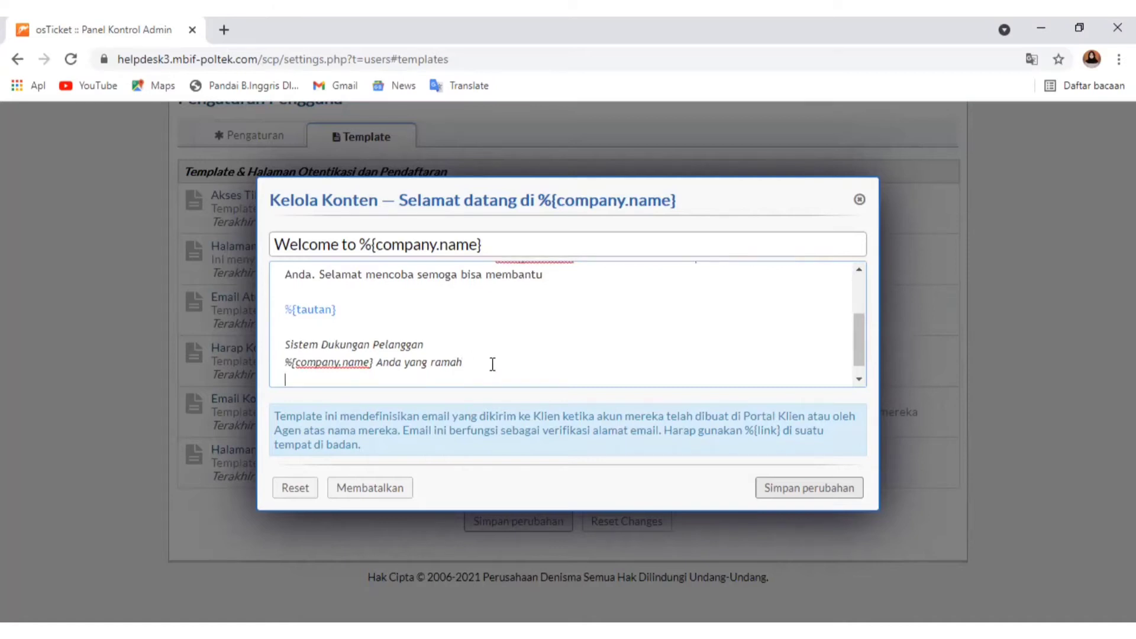
scroll(313, 367, "down", 1)
right_click(303, 372)
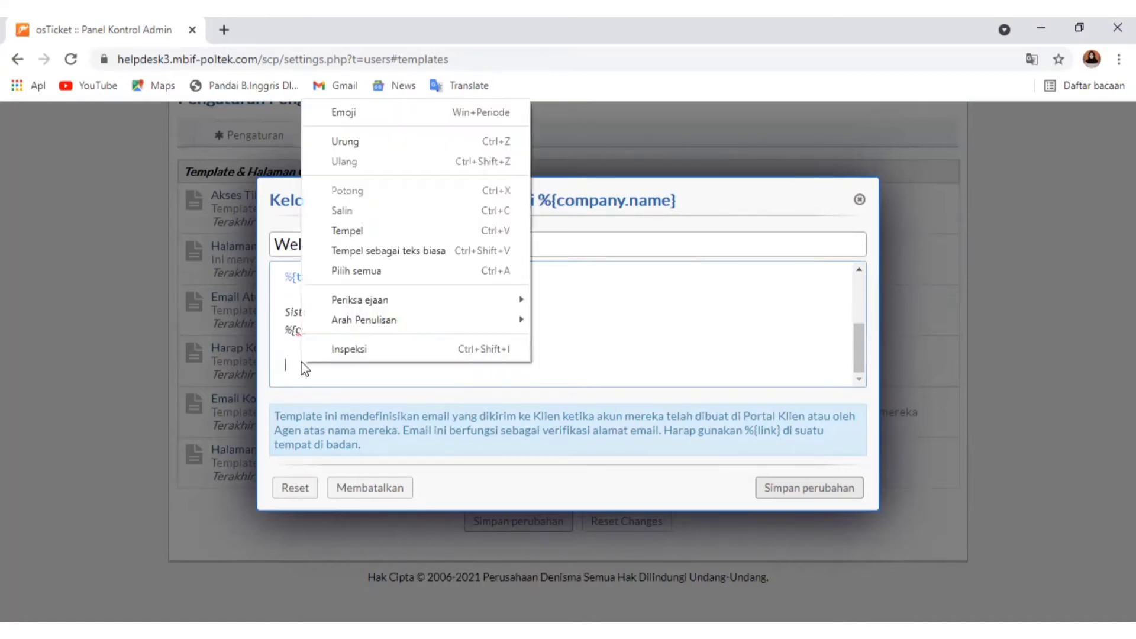
left_click(381, 231)
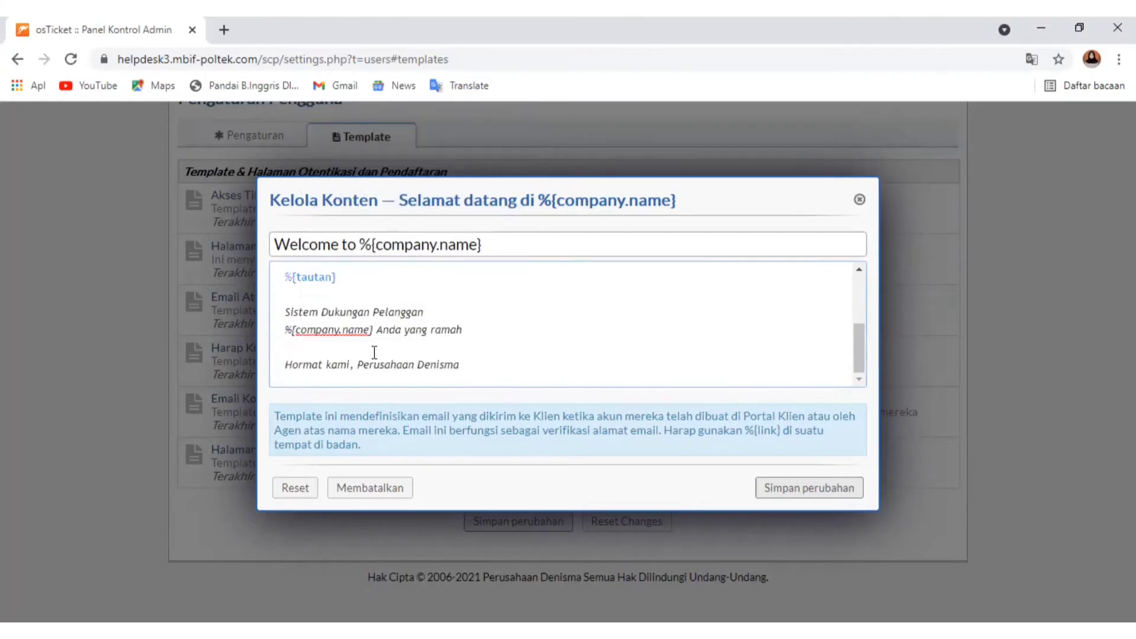
left_click(360, 366)
key("Return")
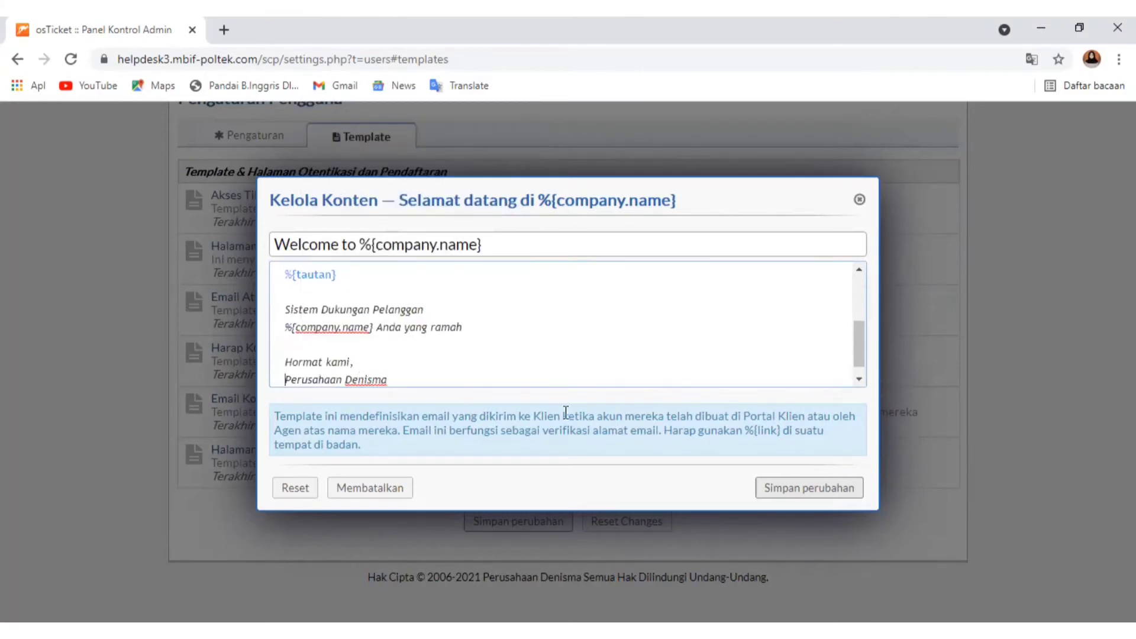
left_click(781, 491)
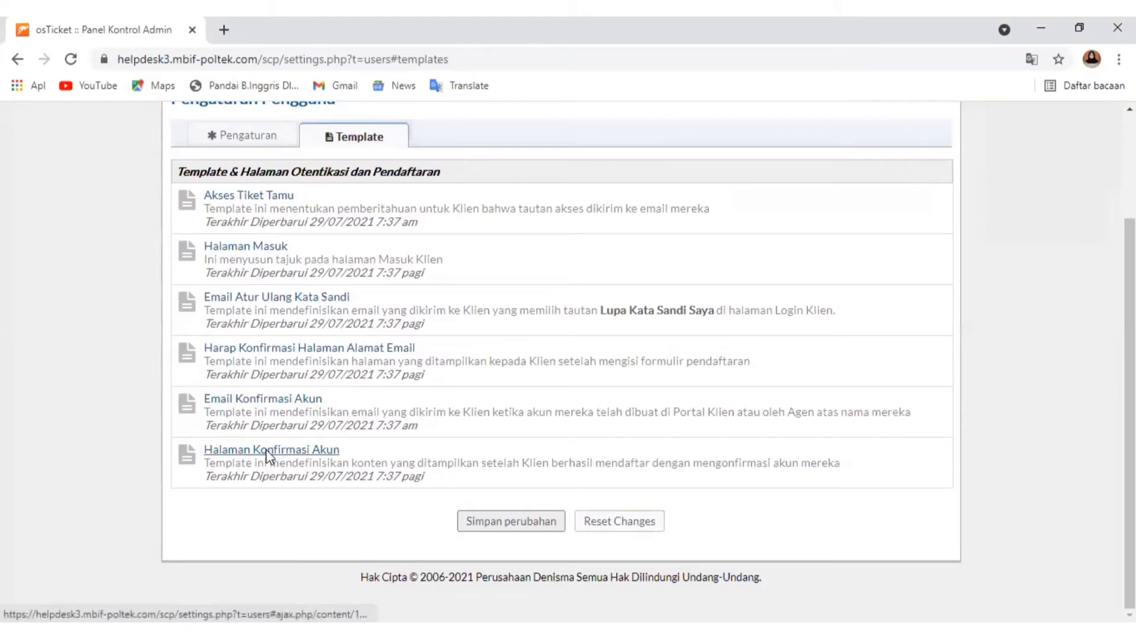
In the Halaman Konfirmasi Akun template, append "Semoga puas dan bisa menjad pelanggan setia" after the sentence about opening or managing tickets
left_click(268, 451)
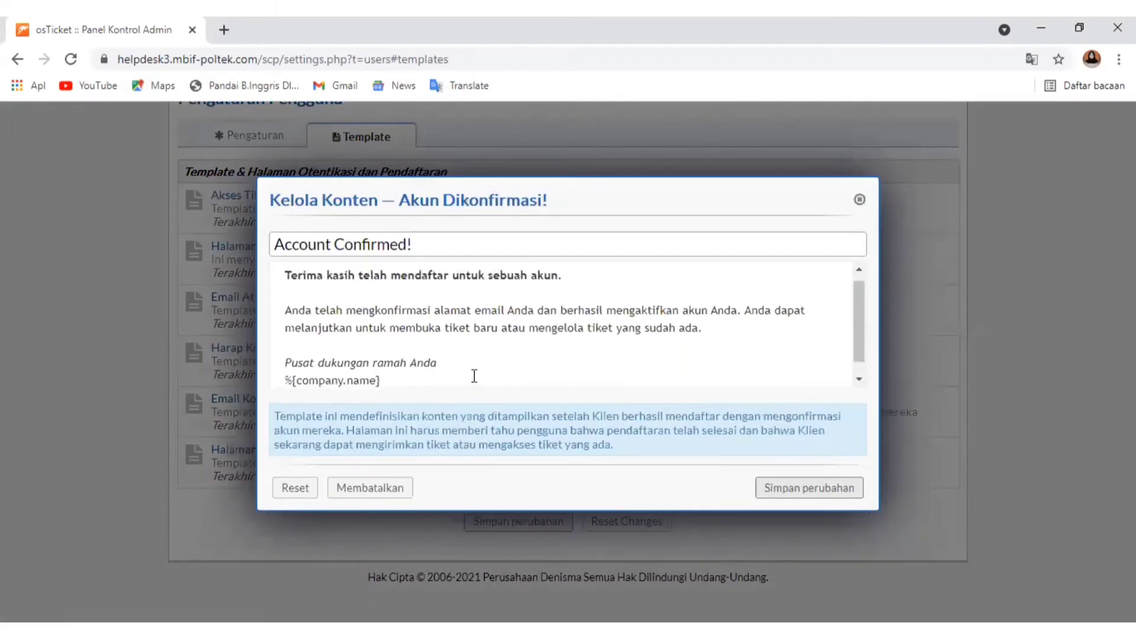
scroll(474, 376, "down", 1)
scroll(472, 376, "up", 2)
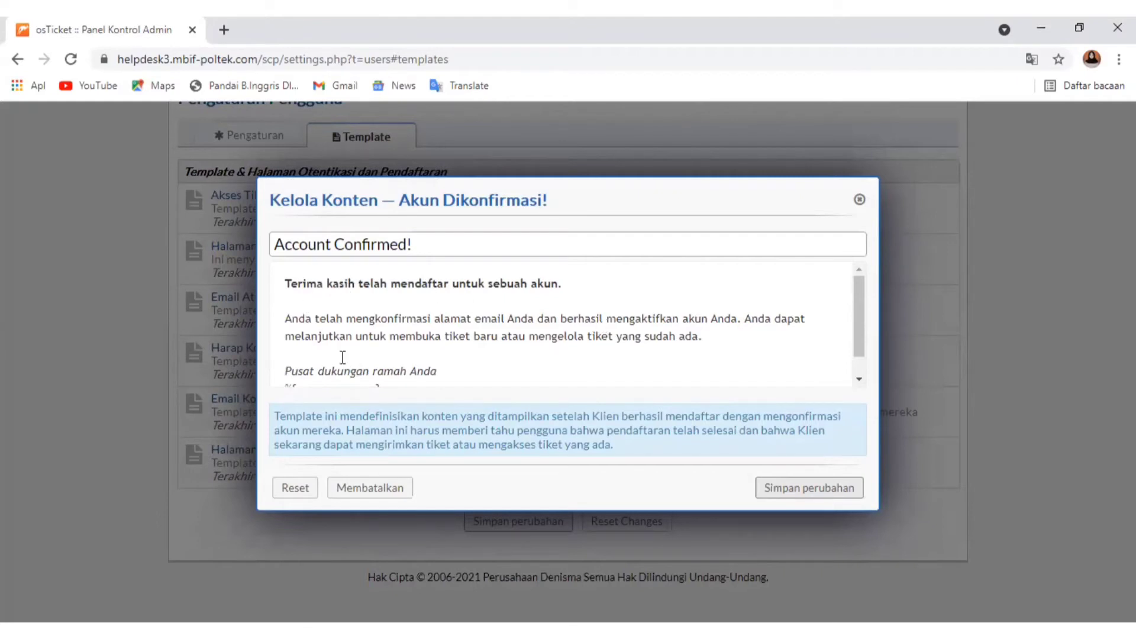
scroll(341, 327, "down", 1)
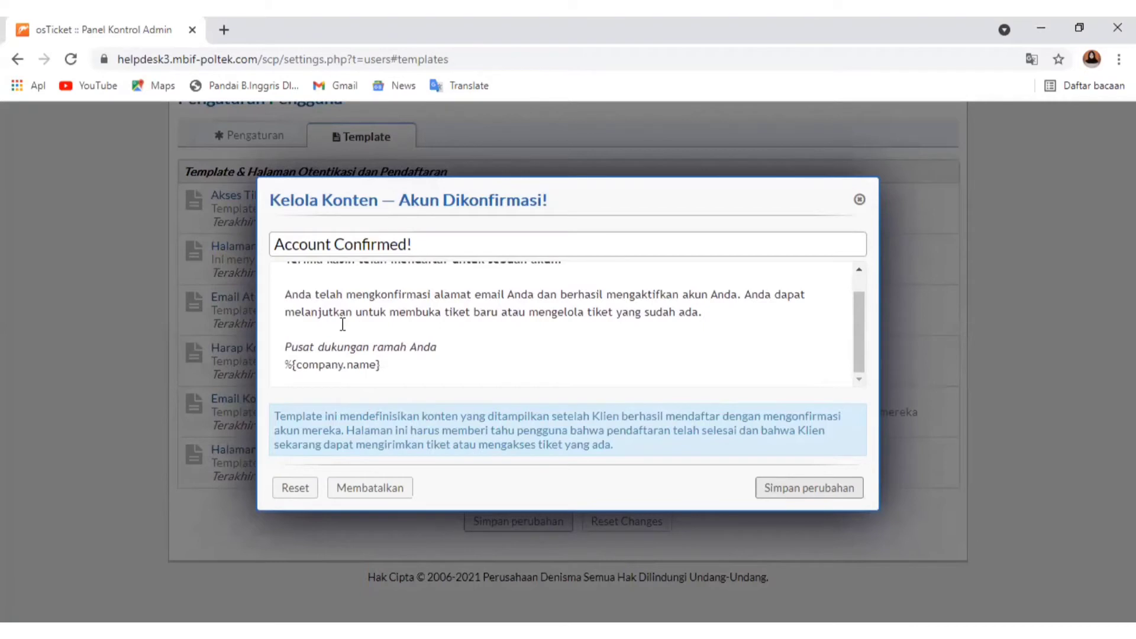
scroll(342, 325, "up", 1)
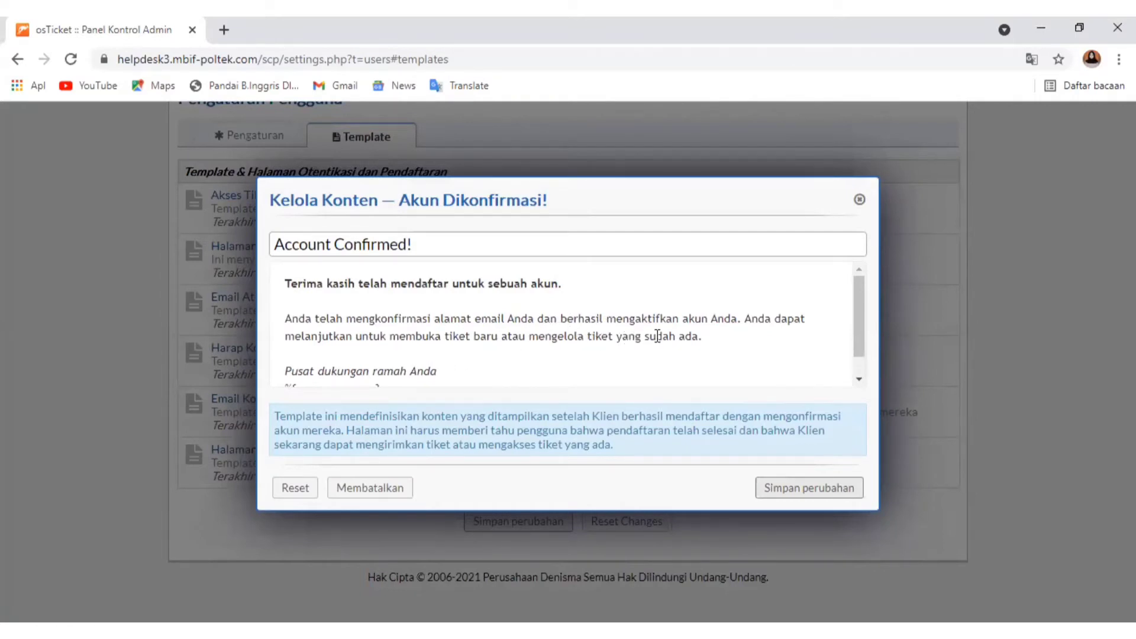
left_click(715, 337)
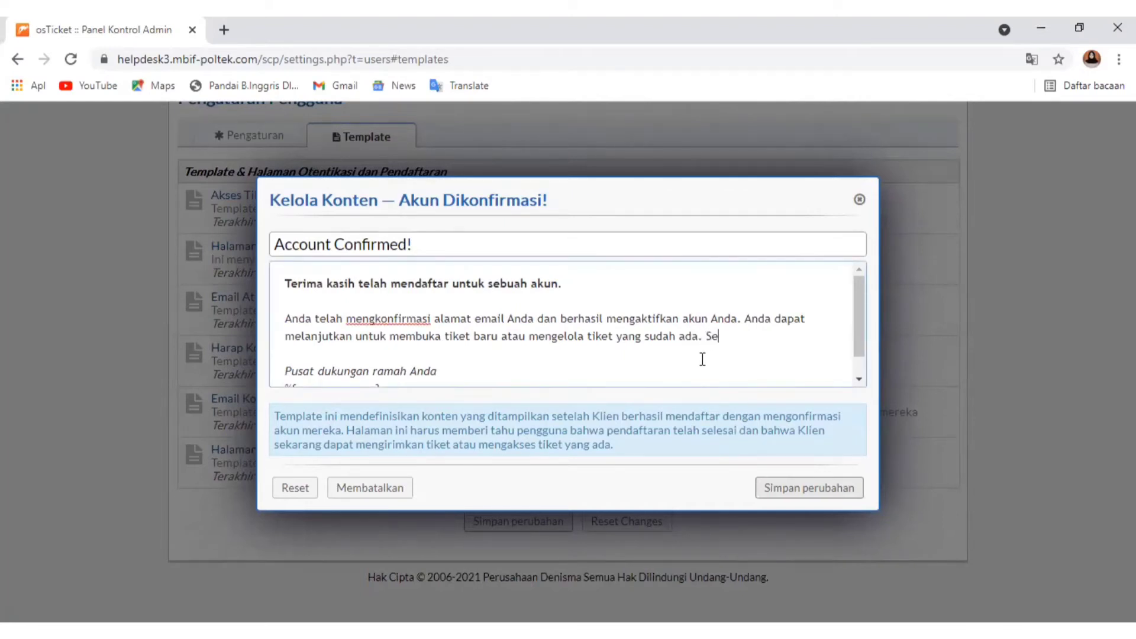
type("Semoga pus")
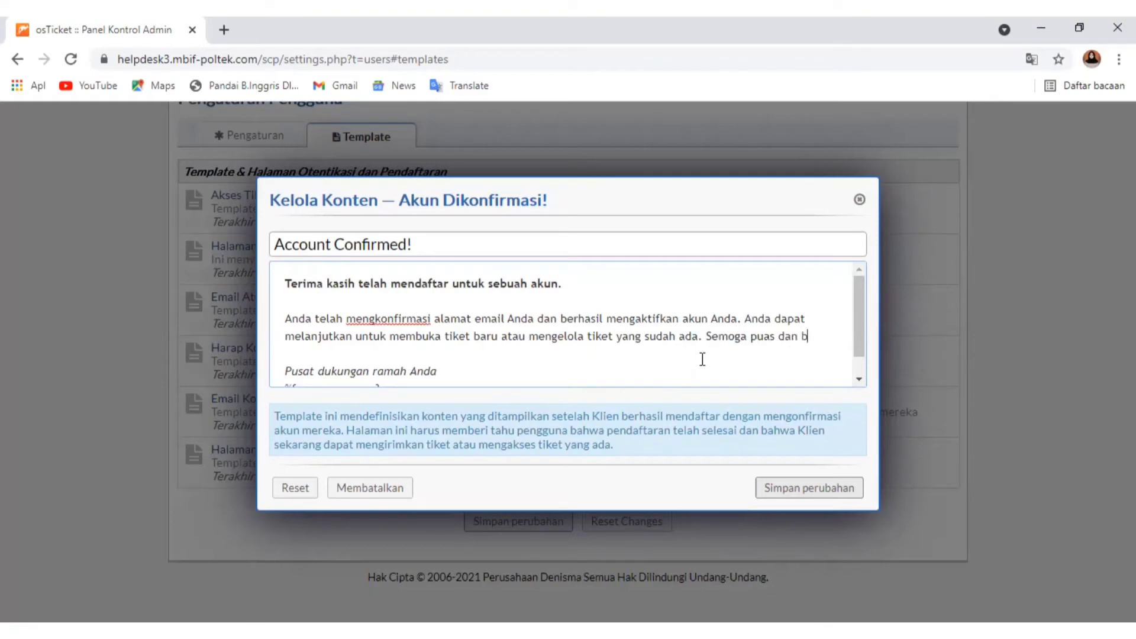
type("dan bisa menja")
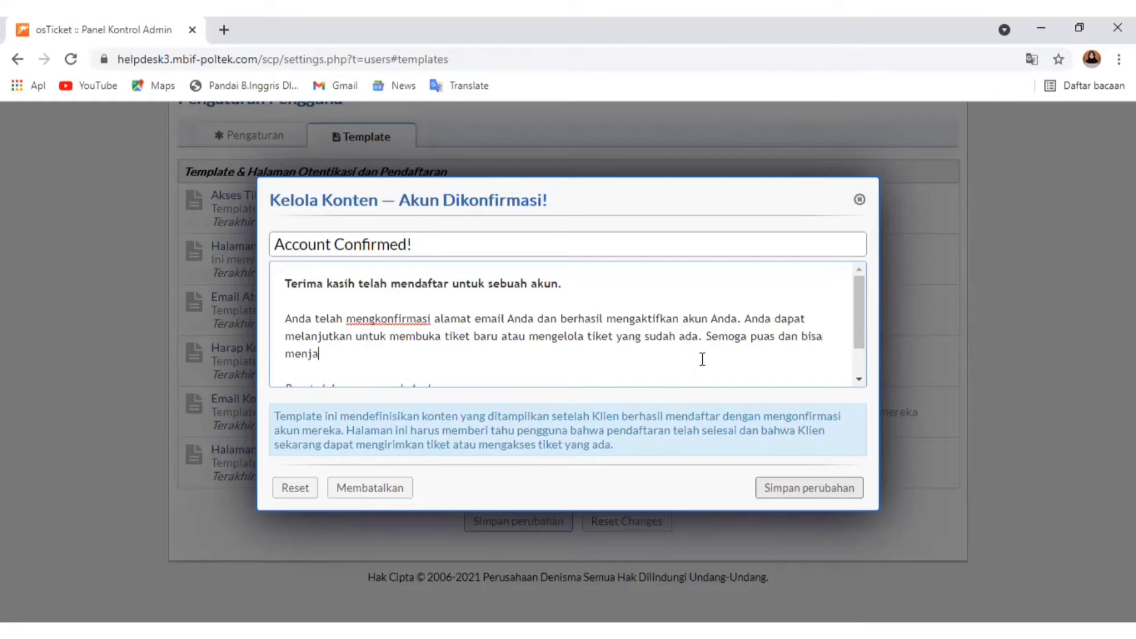
type("d pelanggan setia")
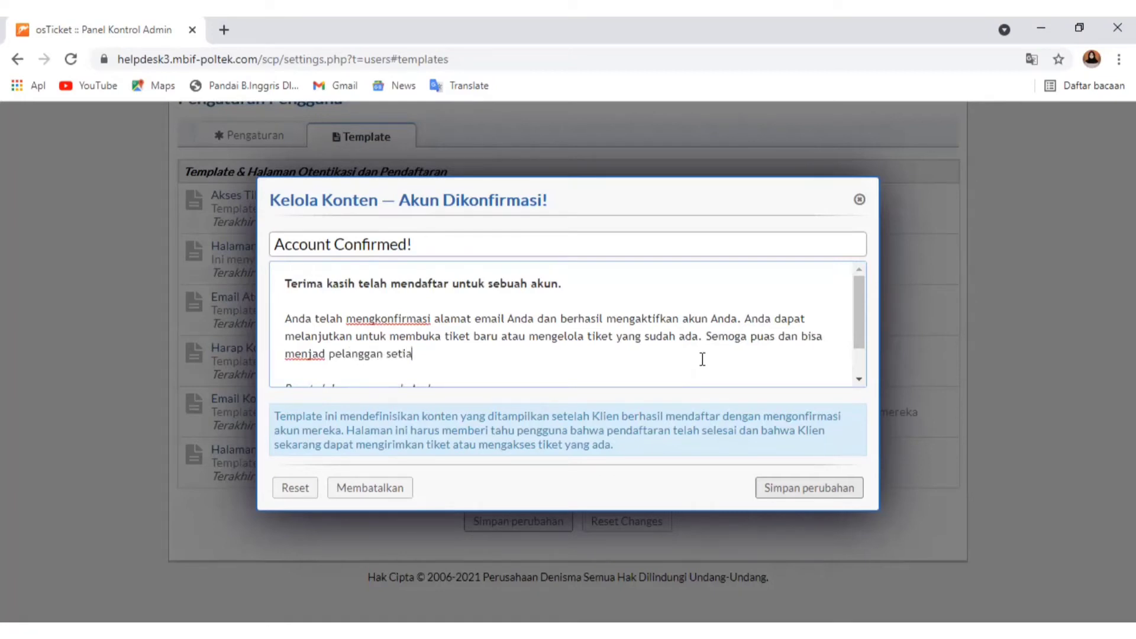
Paste the copied sign-off below the company name in the account confirmed message, split it into two lines, and save the template
scroll(407, 311, "down", 2)
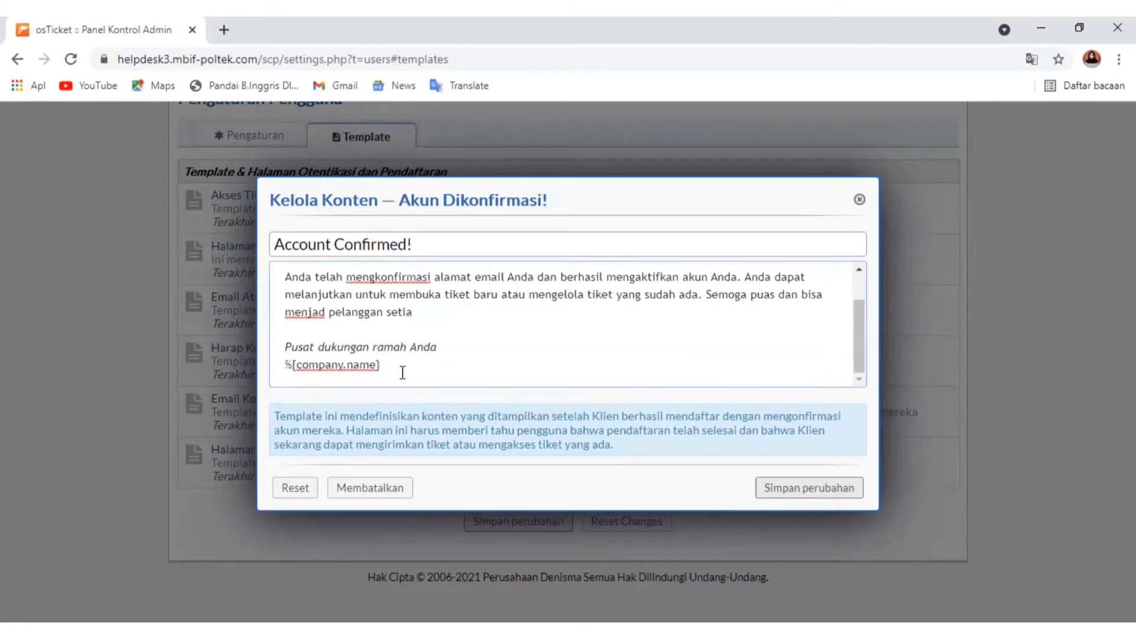
key("Return")
key("Return")
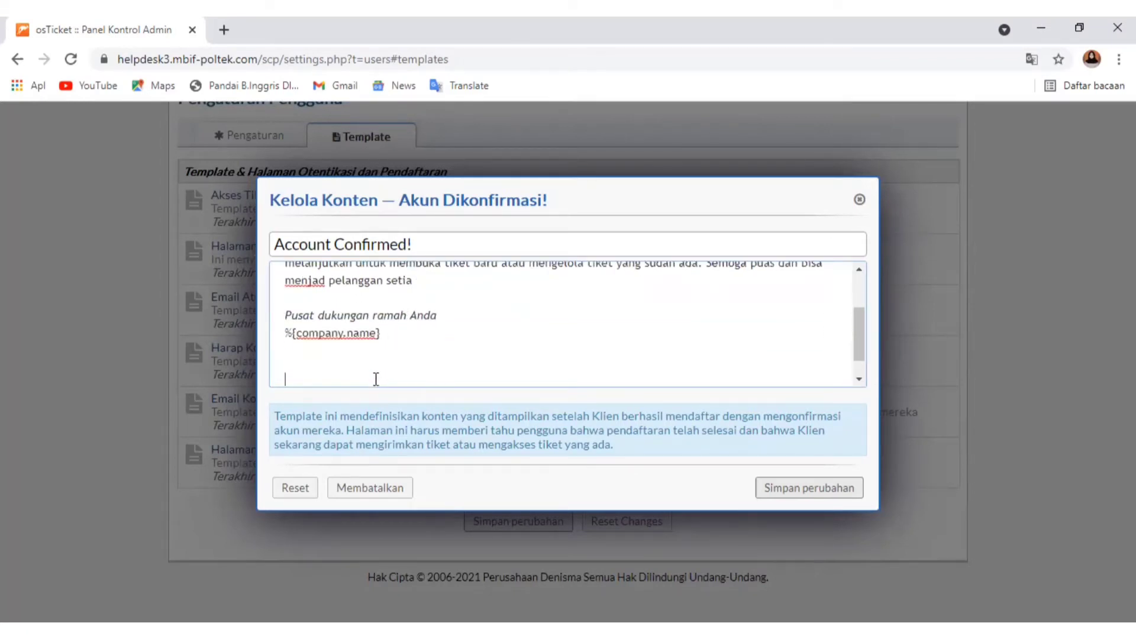
right_click(310, 375)
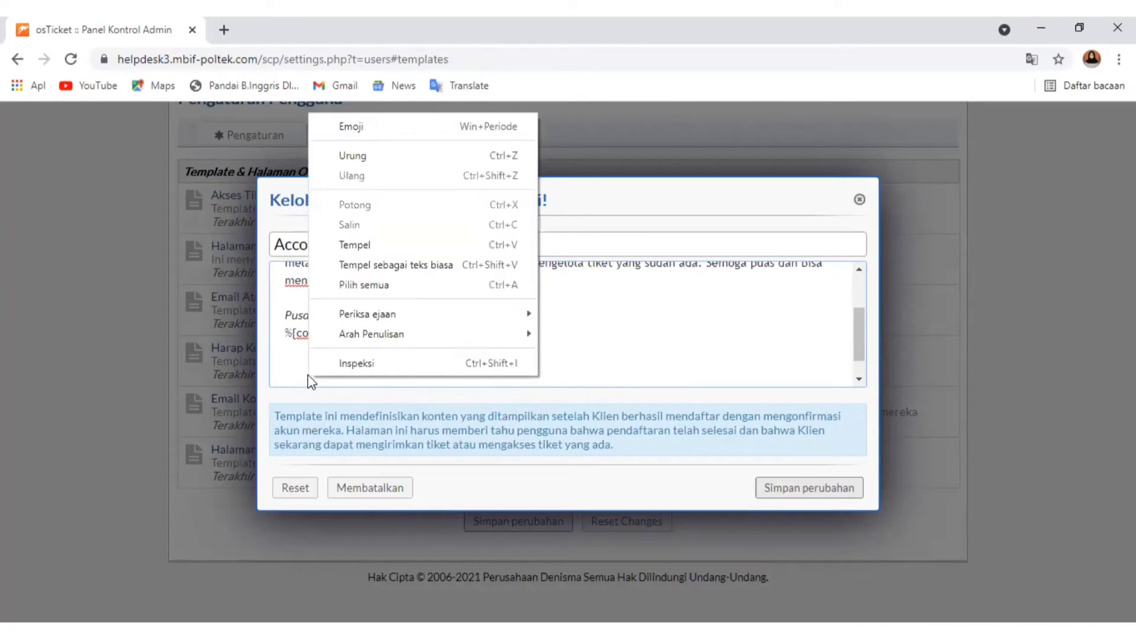
left_click(354, 245)
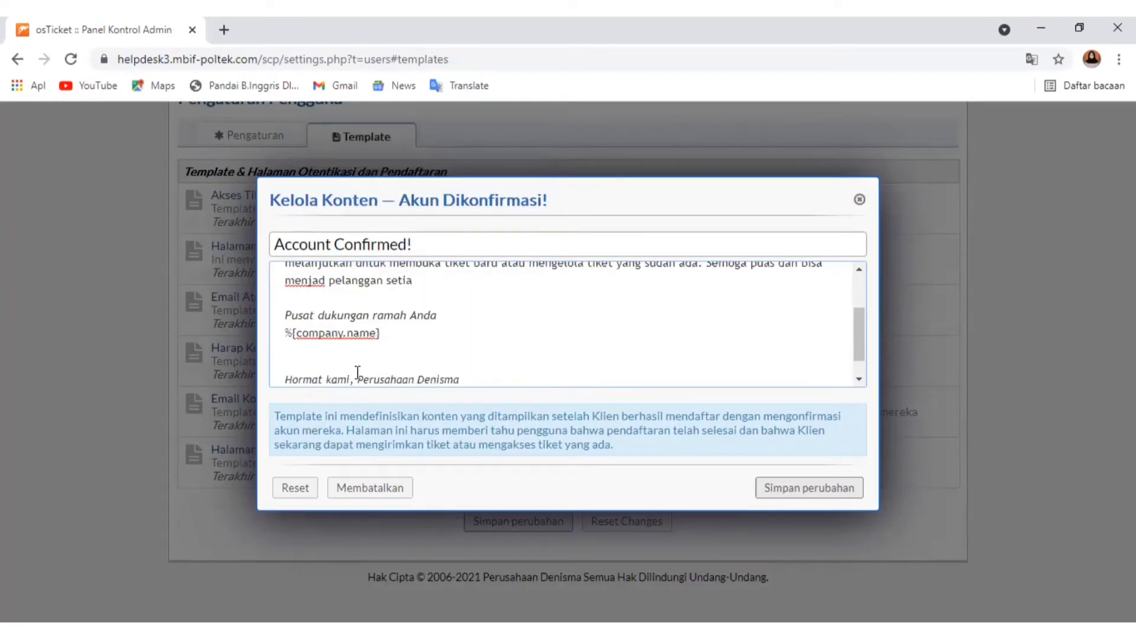
left_click(357, 376)
key("Return")
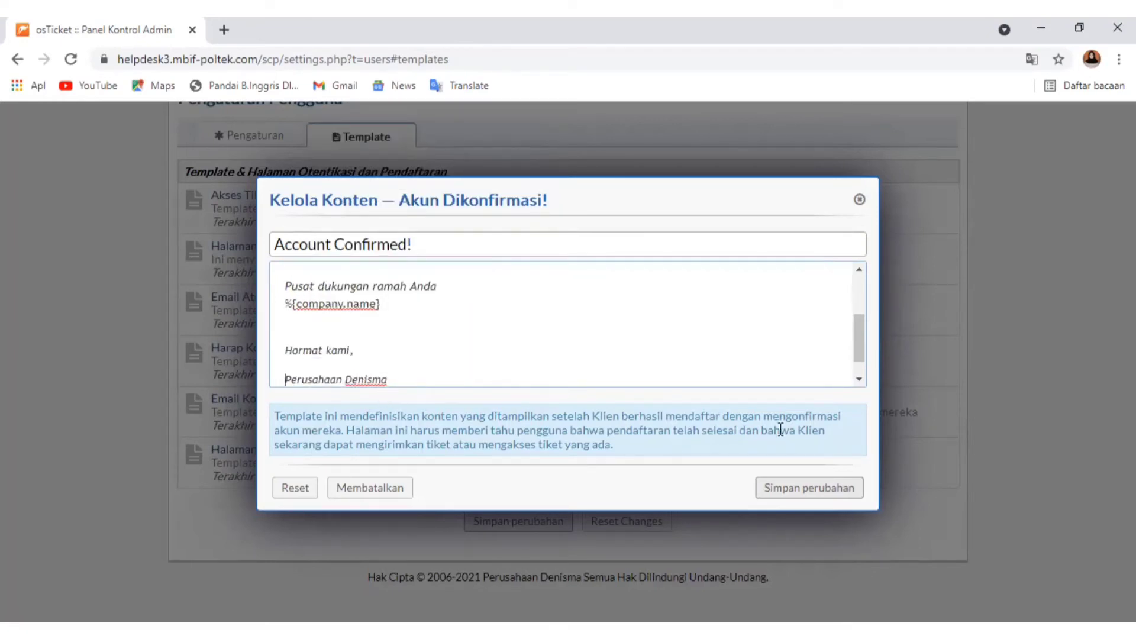
left_click(840, 492)
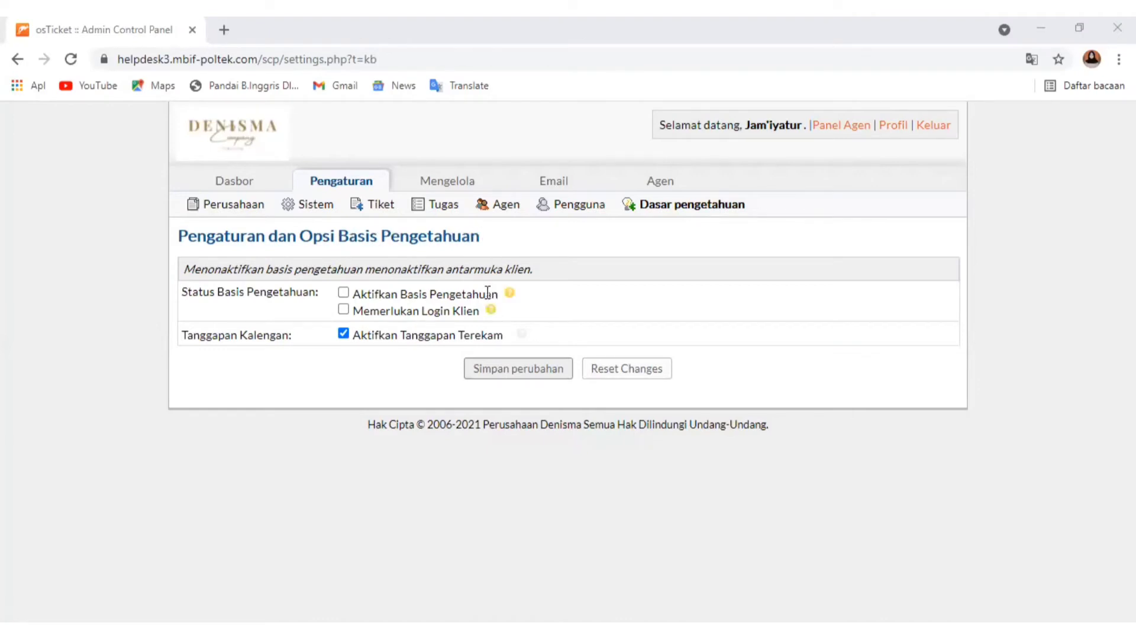
Enable the knowledge base and the client login requirement in the knowledge base settings
left_click(345, 293)
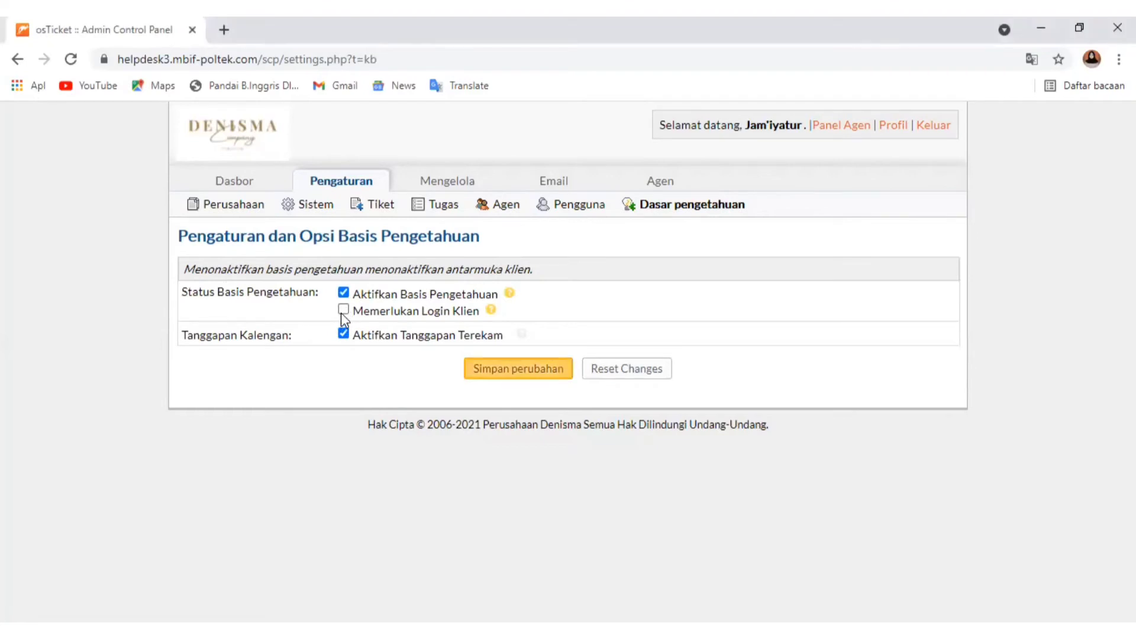
left_click(344, 309)
Open knowledge base management from the status help note, discarding unsaved settings, and examine the FAQ categories and the category and help topic filters
mouse_move(508, 296)
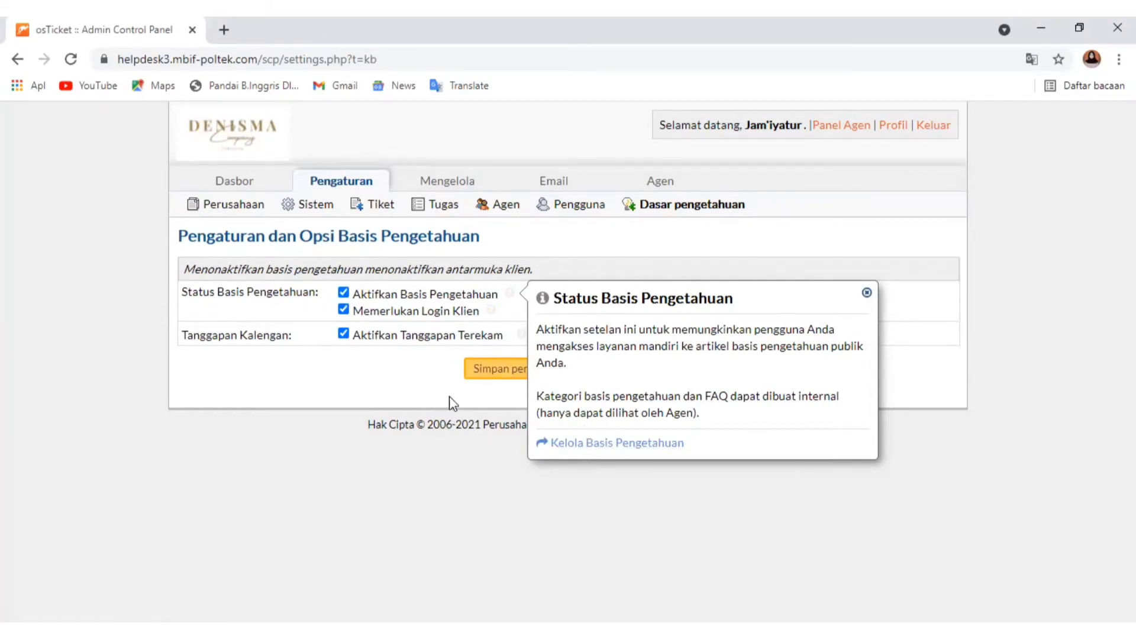
left_click(598, 455)
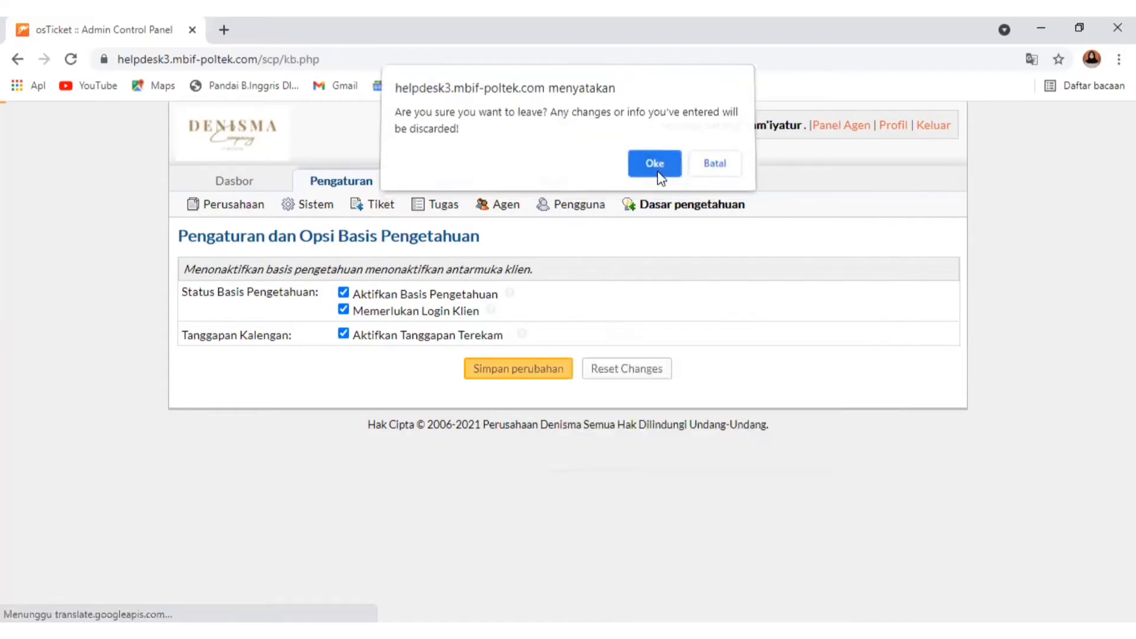
left_click(673, 182)
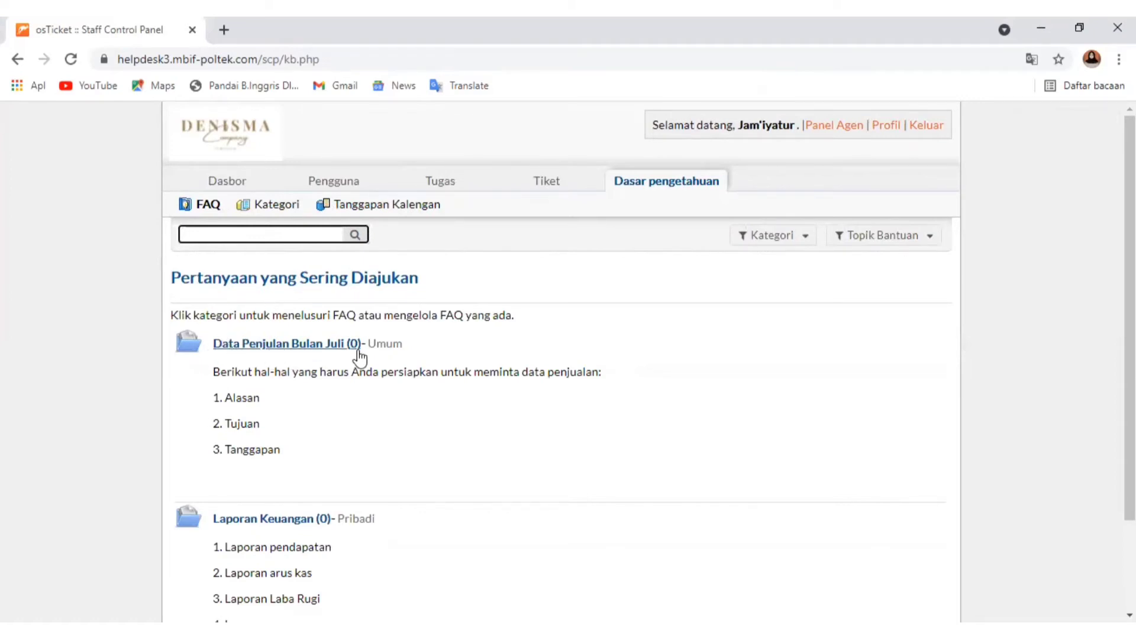
scroll(248, 417, "down", 2)
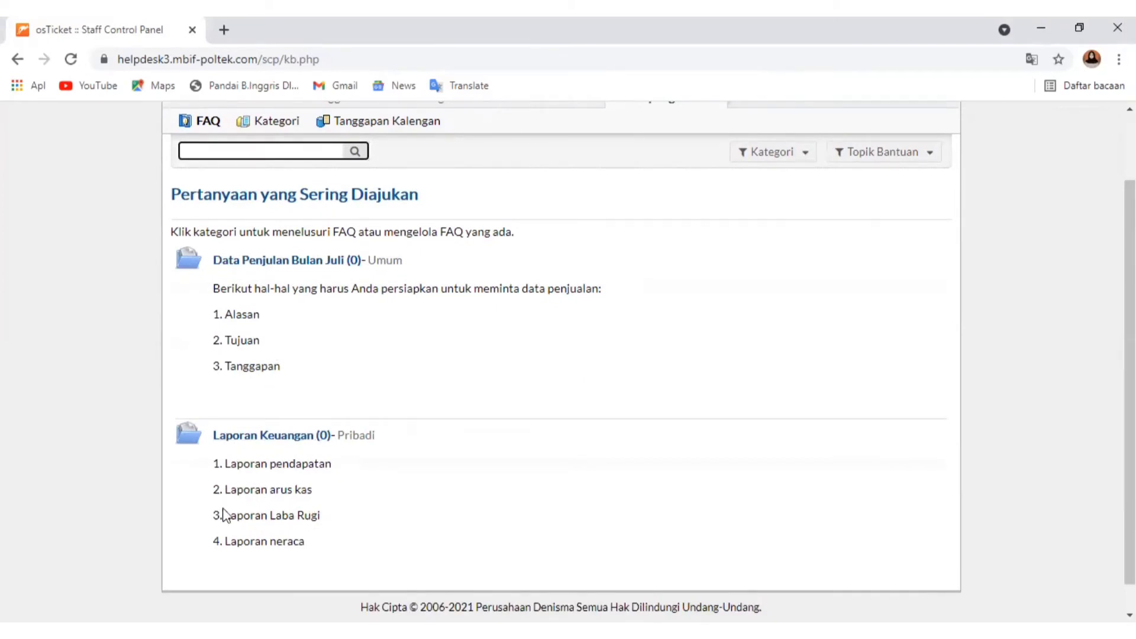
scroll(500, 521, "up", 2)
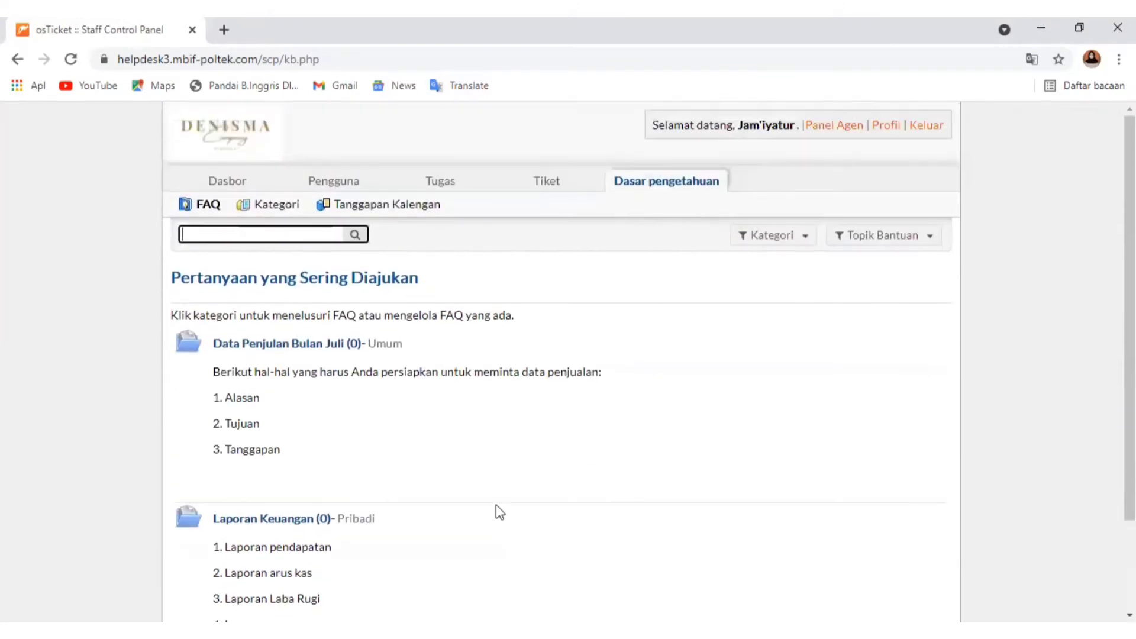
left_click(769, 236)
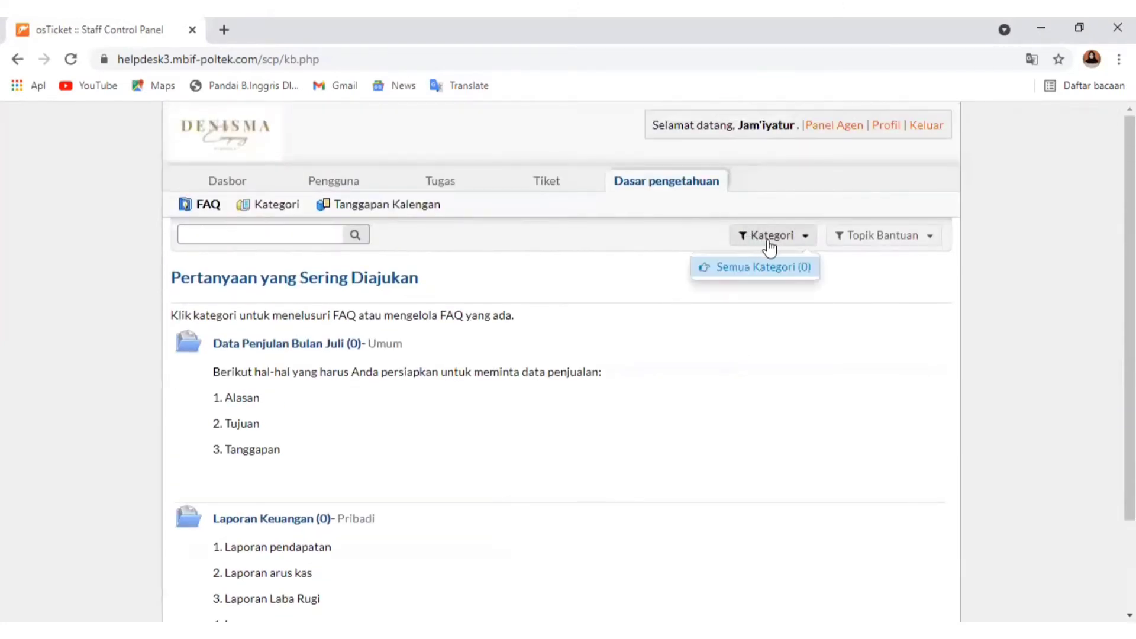
left_click(855, 240)
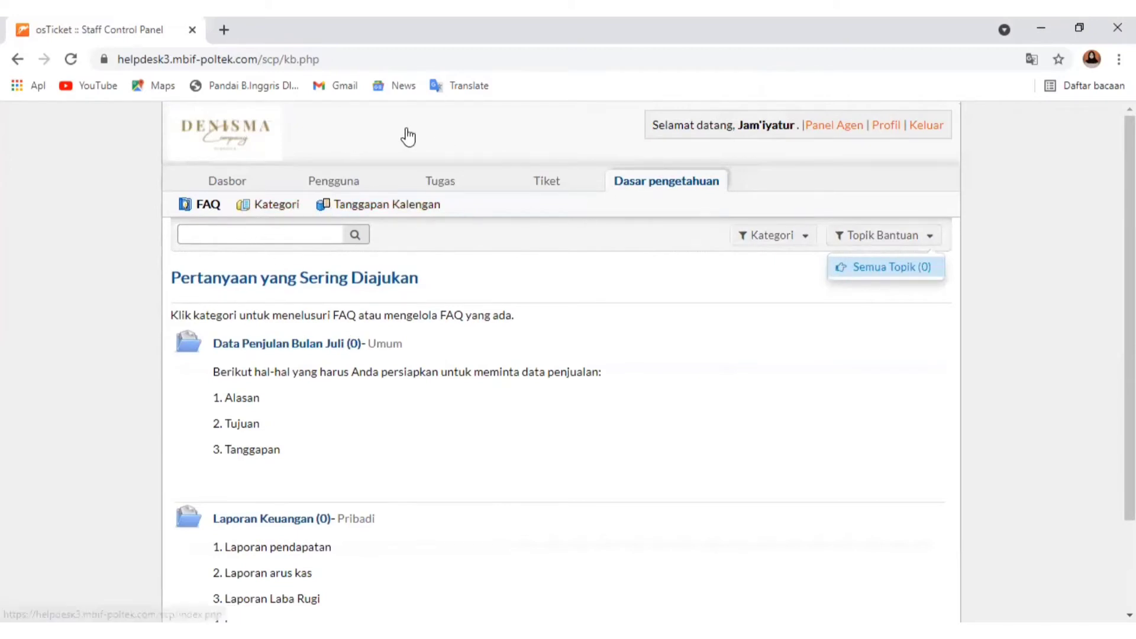
Return to the admin panel's knowledge base settings and select the options to enable the knowledge base and require client login
left_click(817, 131)
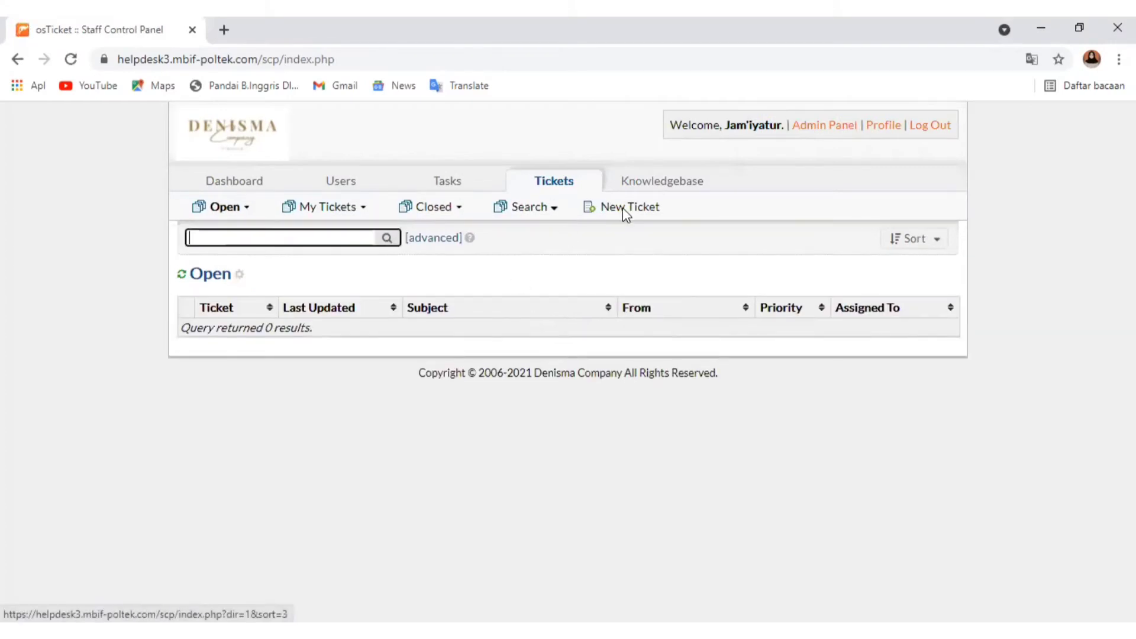
mouse_move(627, 188)
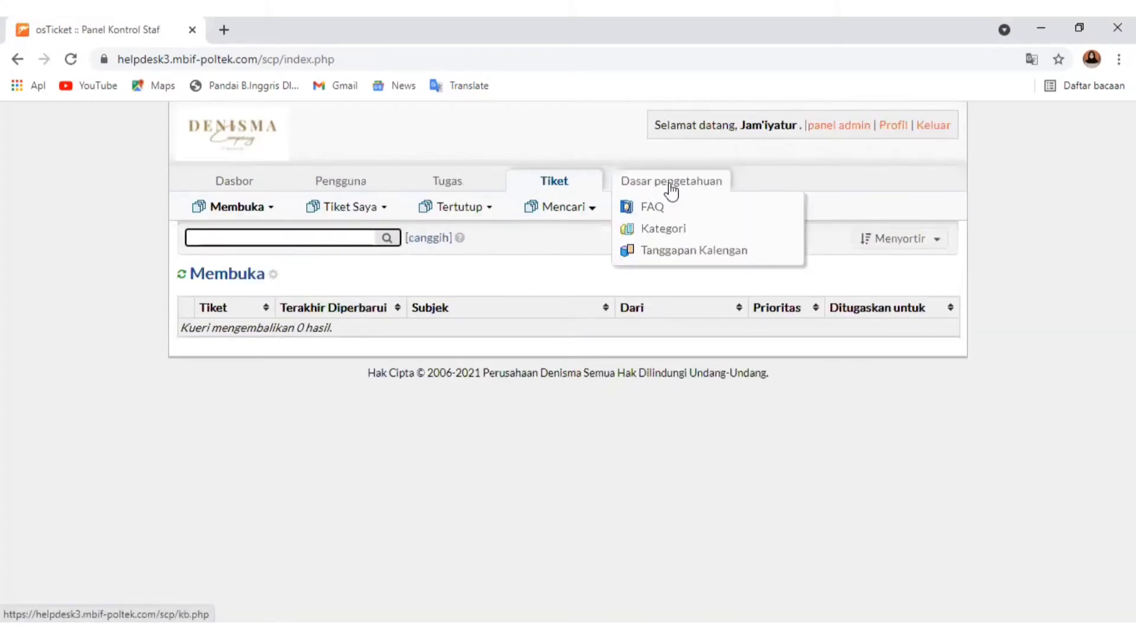
left_click(836, 128)
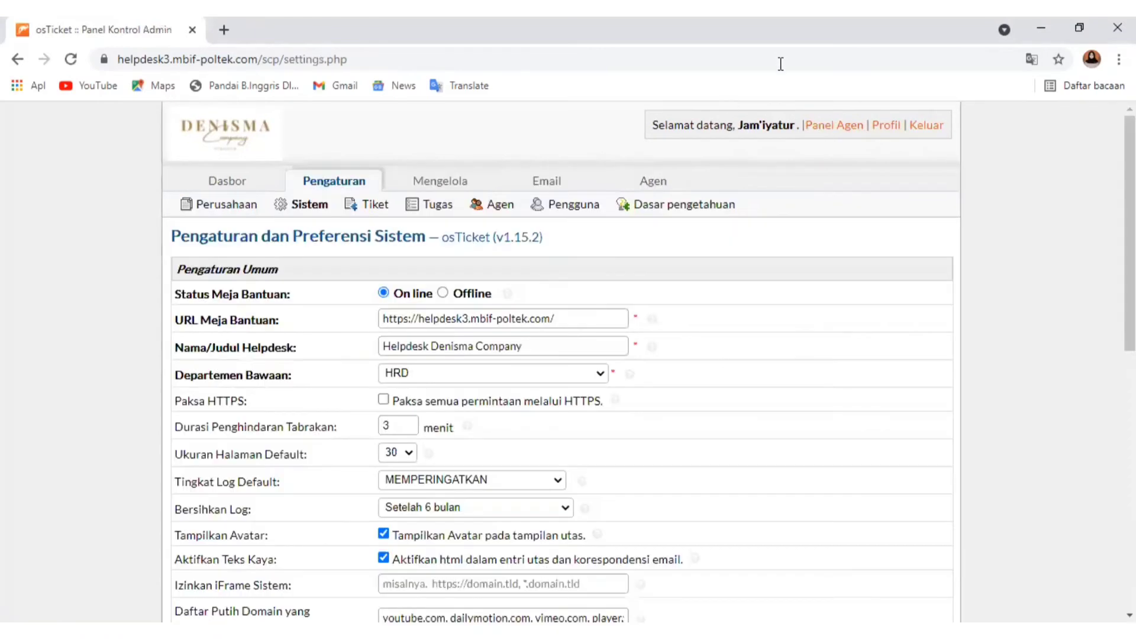
left_click(716, 206)
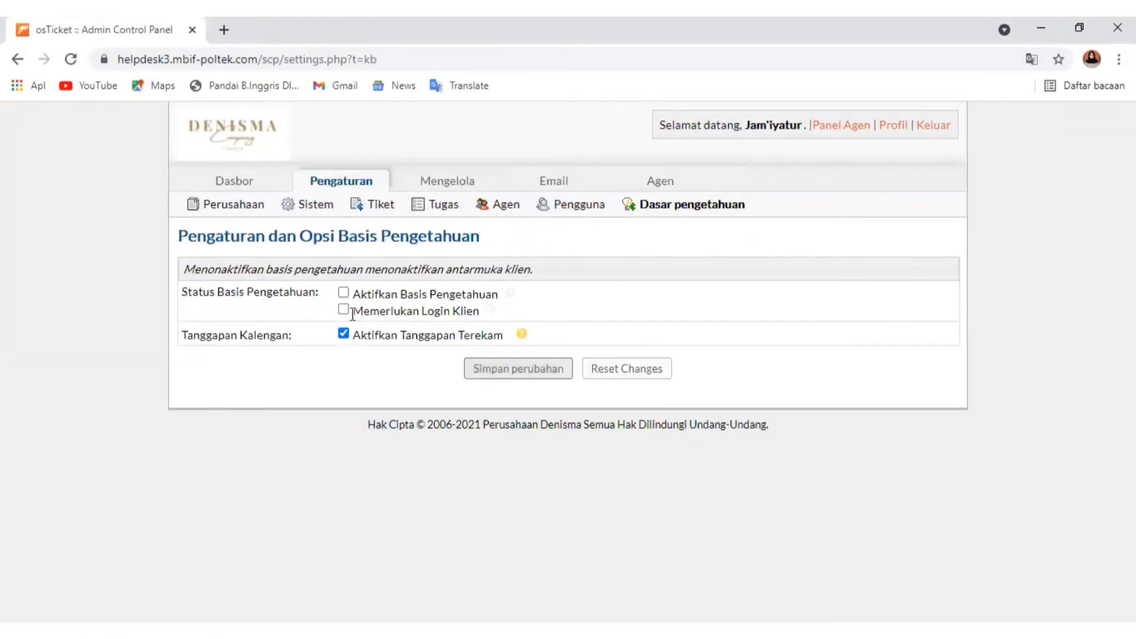
left_click(343, 293)
left_click(343, 309)
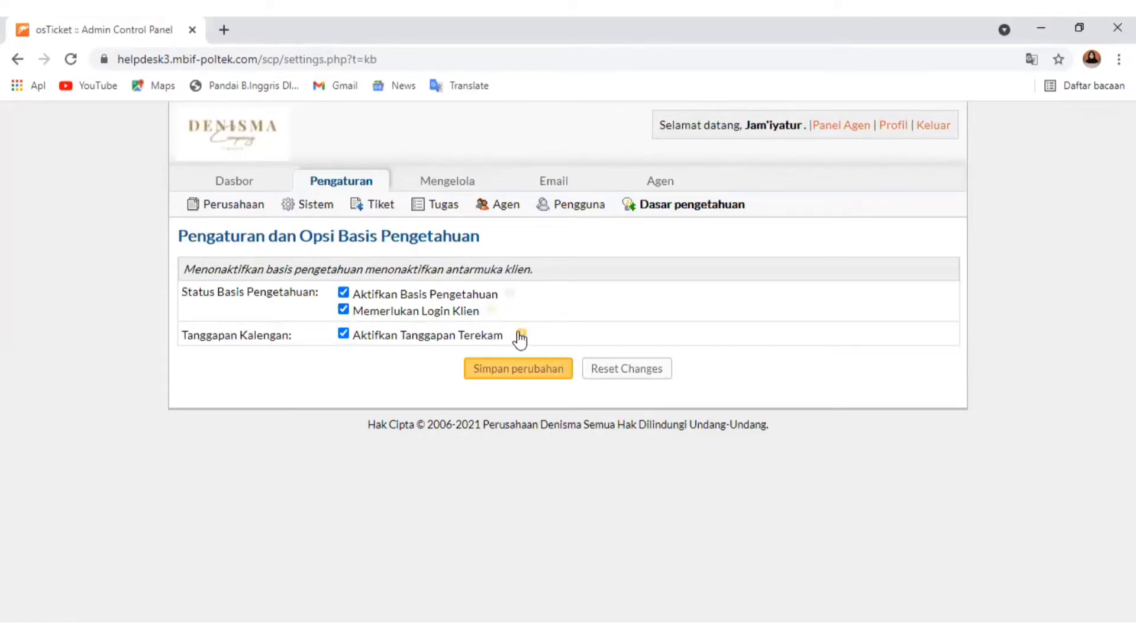
Open canned response management from its help note, discarding unsaved settings, and examine the message body of the Sample (with variables) response
mouse_move(521, 334)
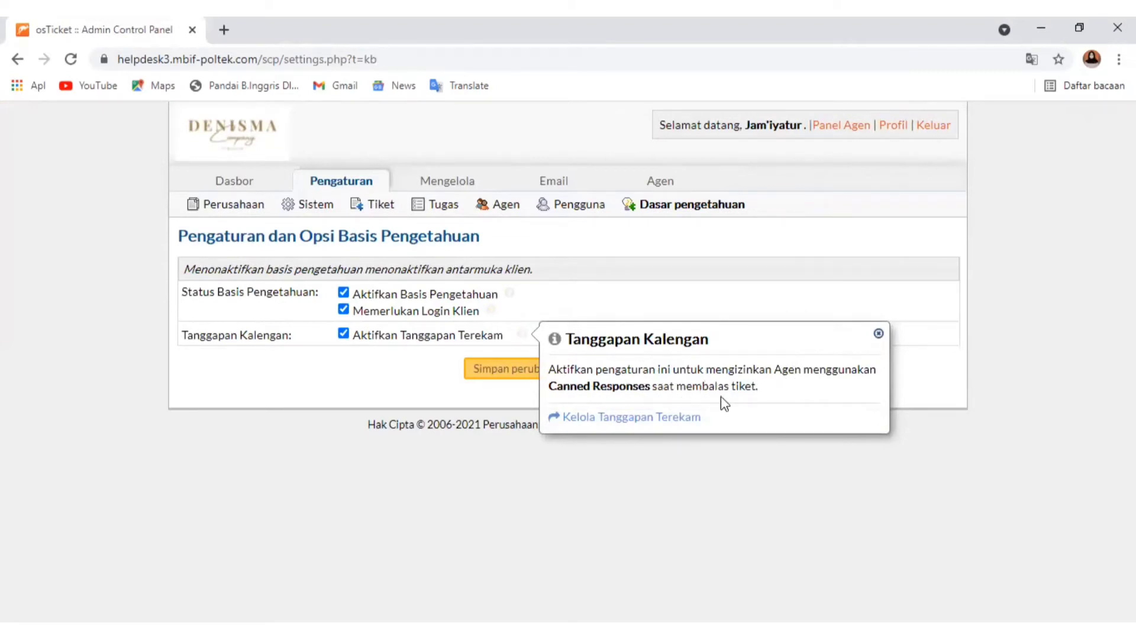
left_click(626, 421)
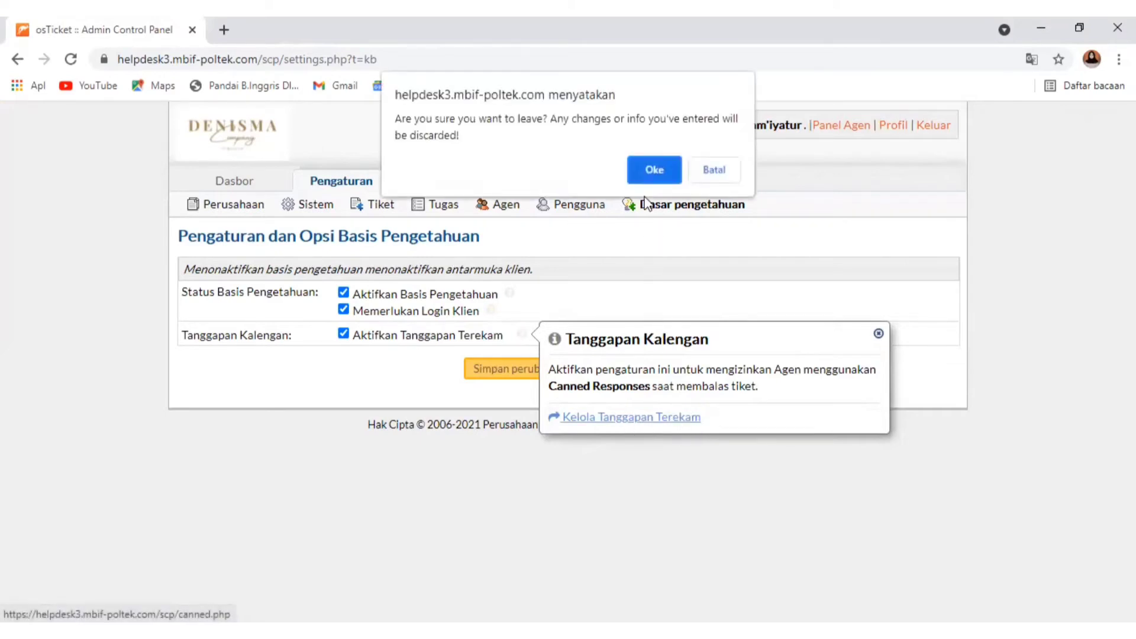
left_click(641, 175)
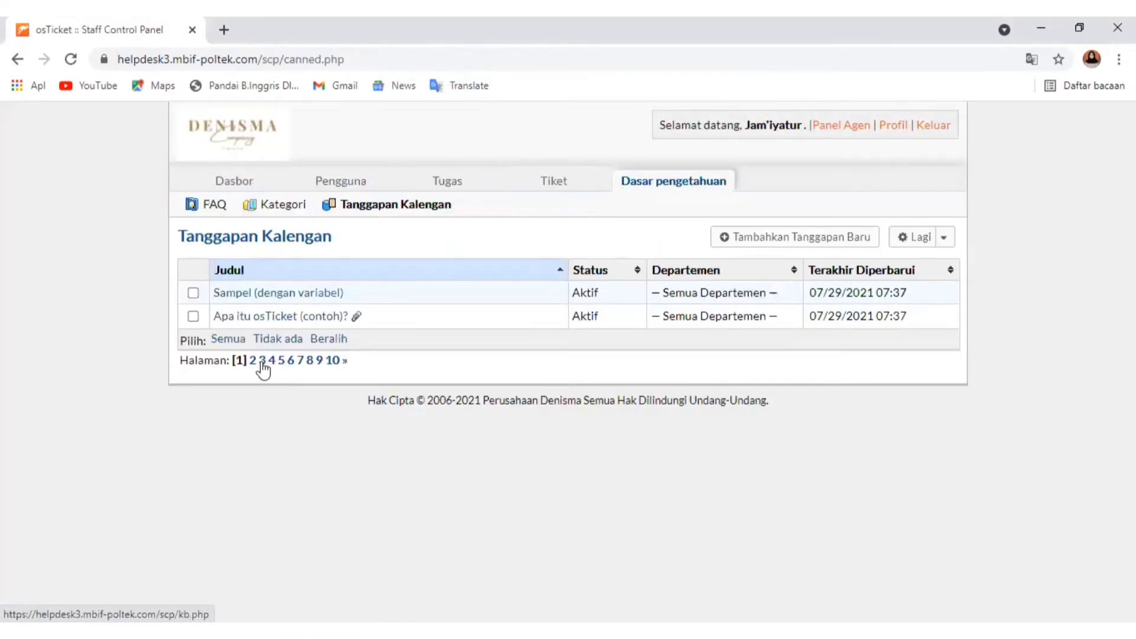
left_click(231, 300)
scroll(365, 464, "down", 4)
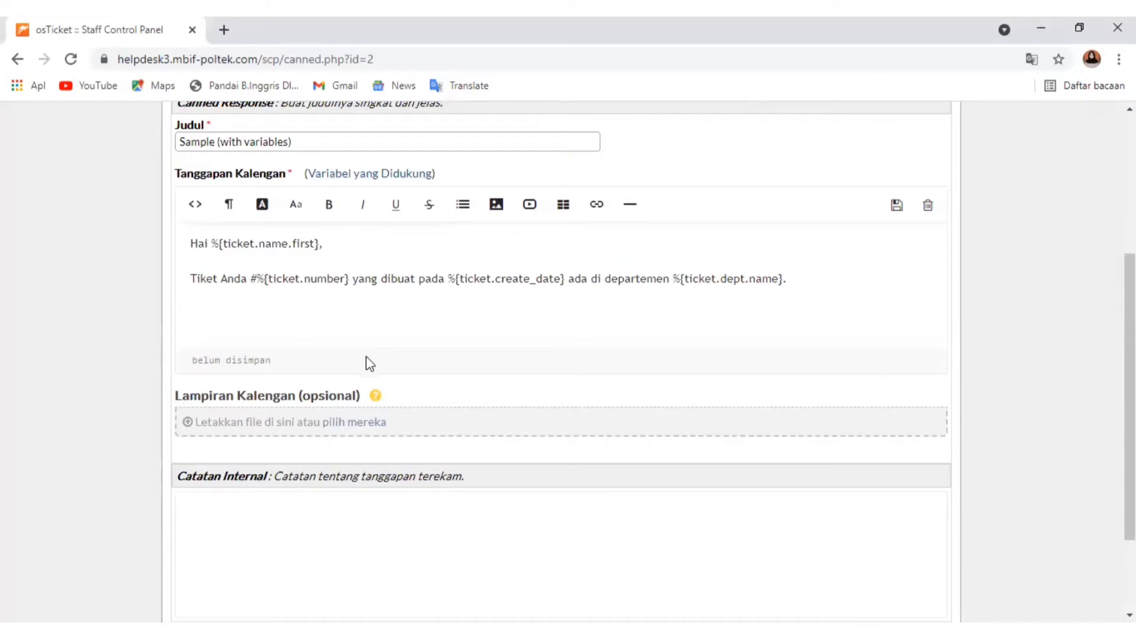
scroll(329, 350, "up", 3)
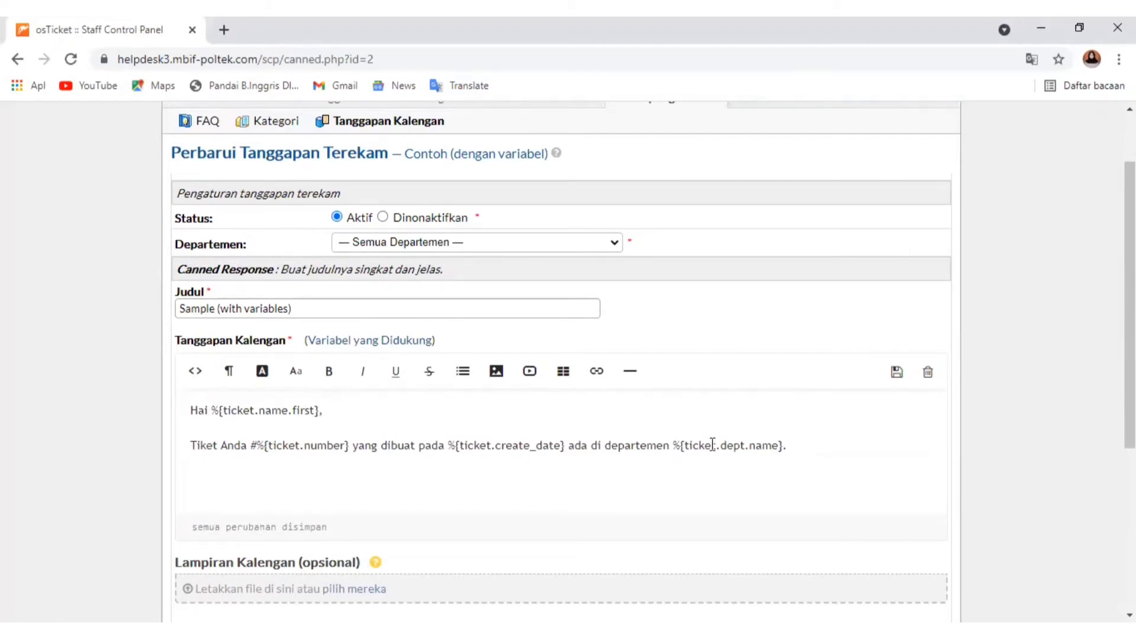
left_click_drag(817, 454, 163, 414)
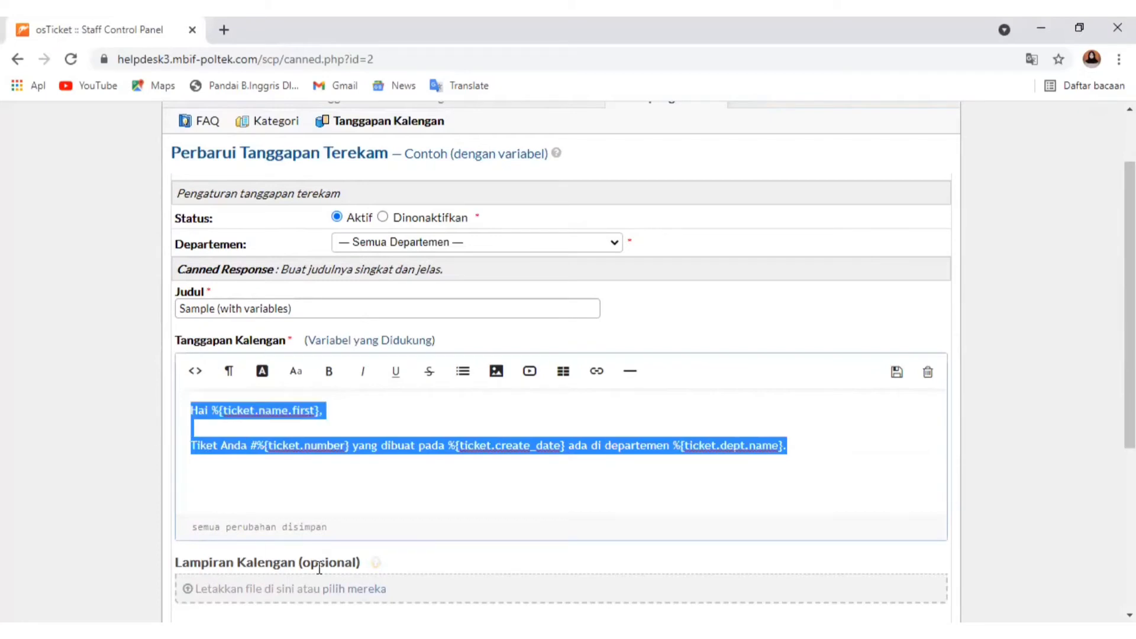
left_click(347, 504)
scroll(466, 497, "up", 3)
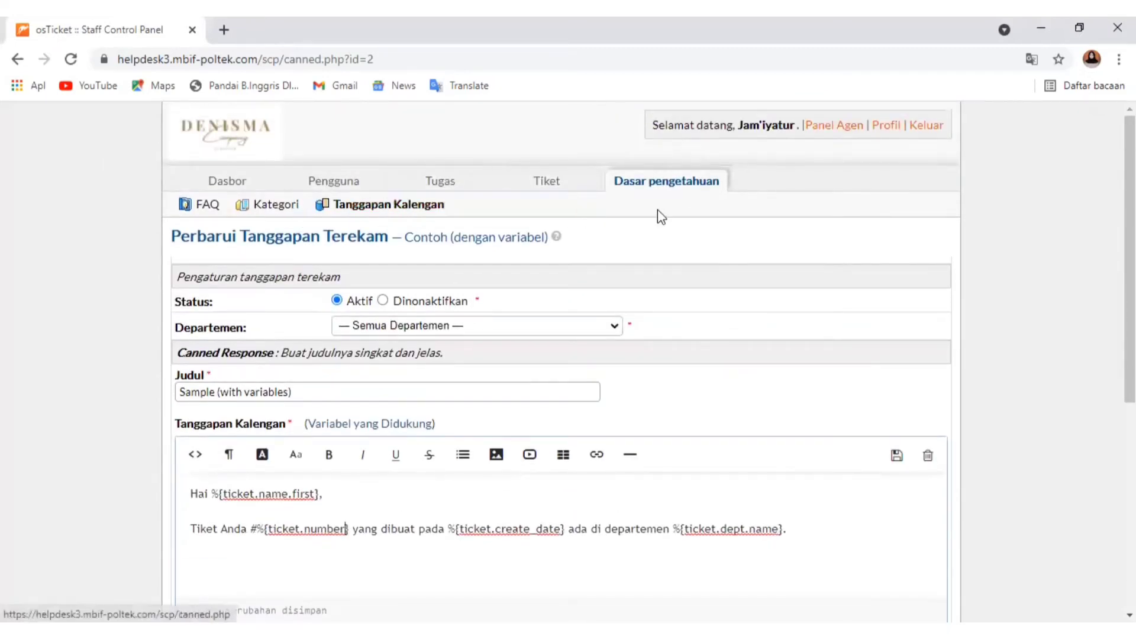
Go back to the admin knowledge base settings, enable the knowledge base and the client login requirement, and save the changes
left_click(686, 190)
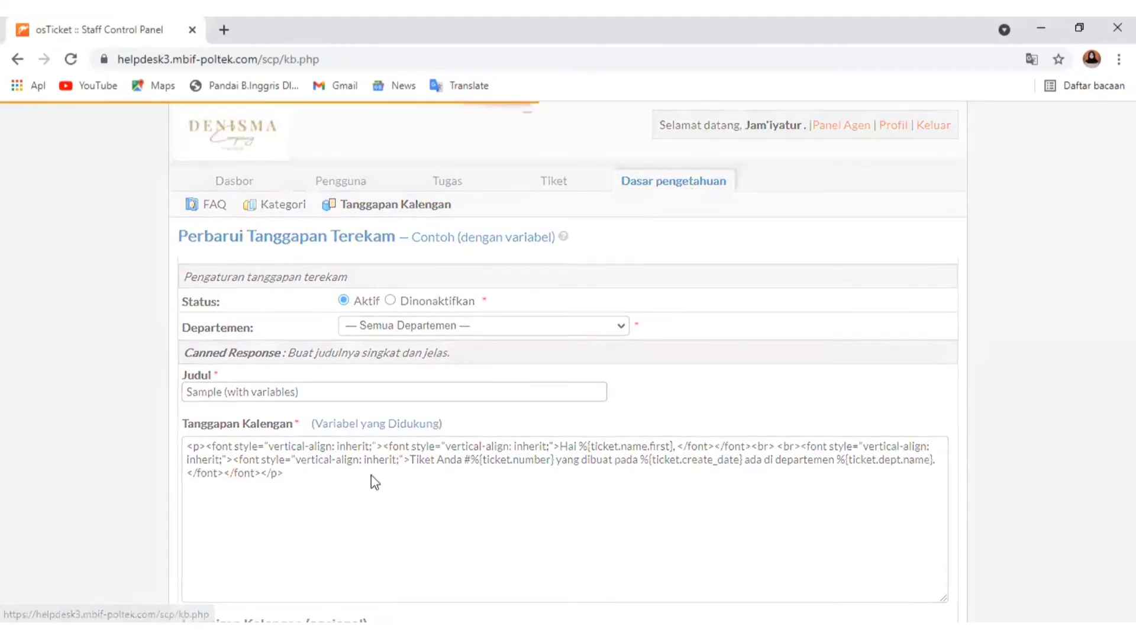
left_click(818, 135)
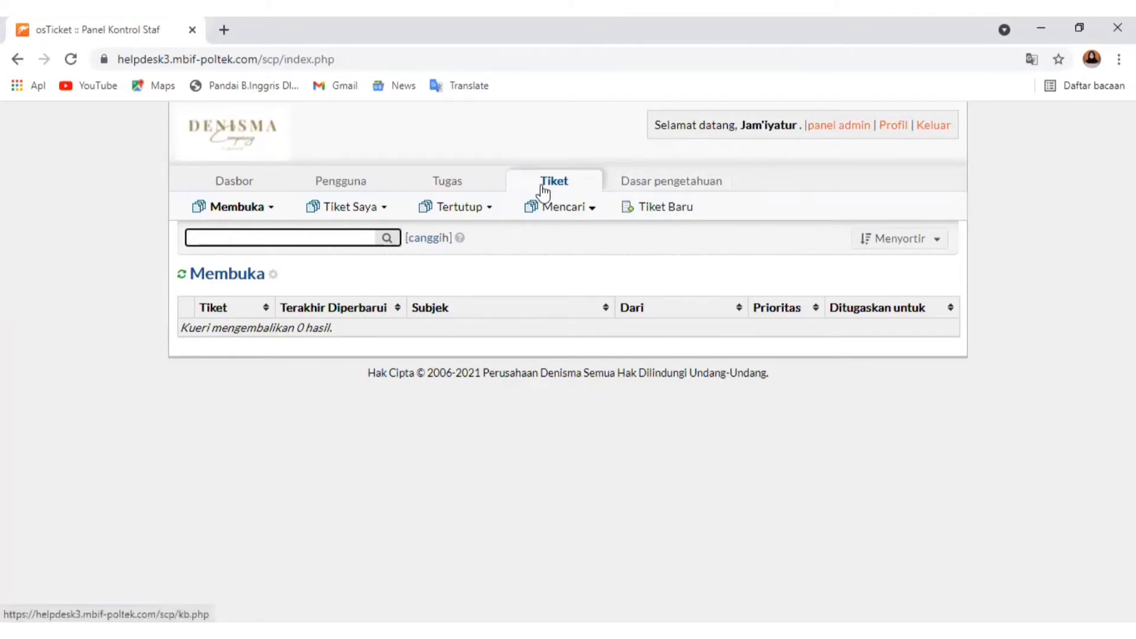
left_click(843, 126)
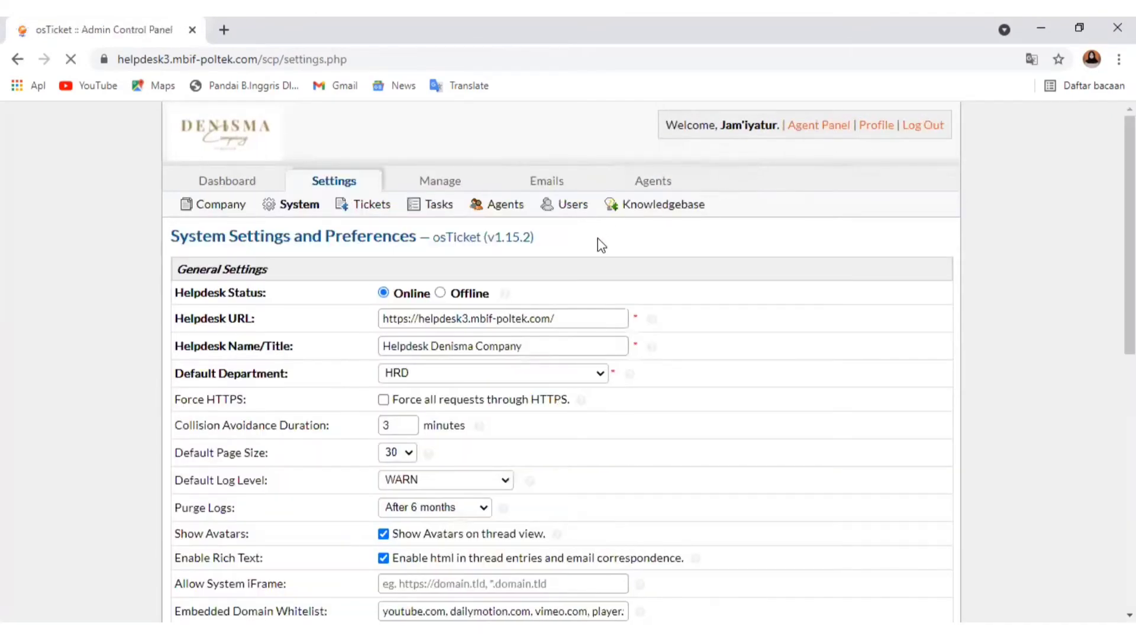
left_click(639, 208)
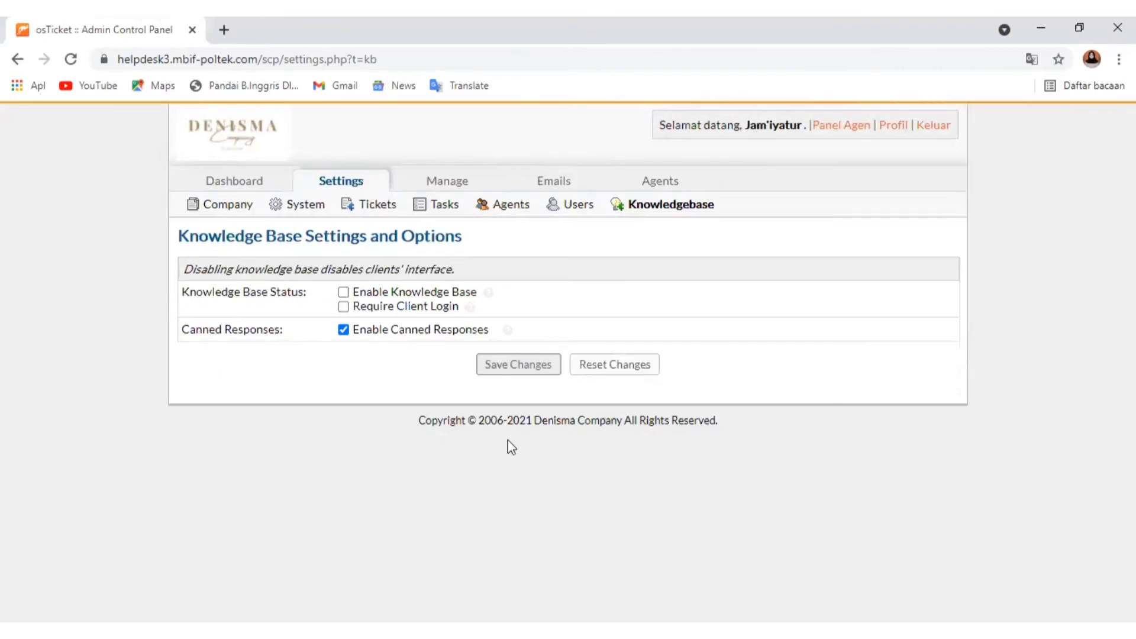
left_click(343, 292)
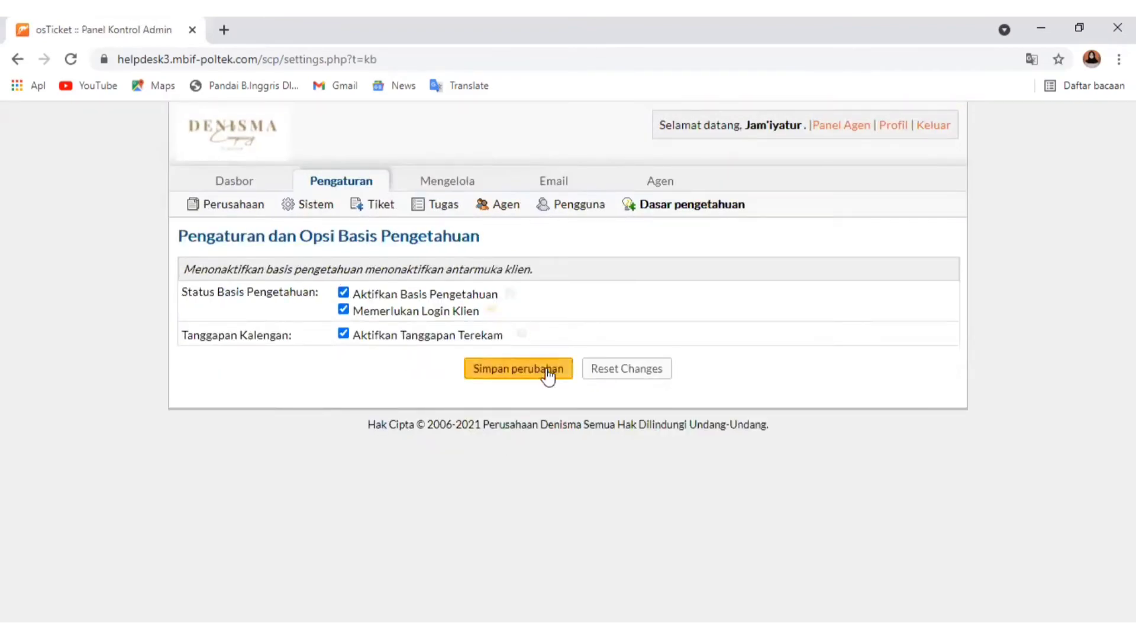
left_click(545, 375)
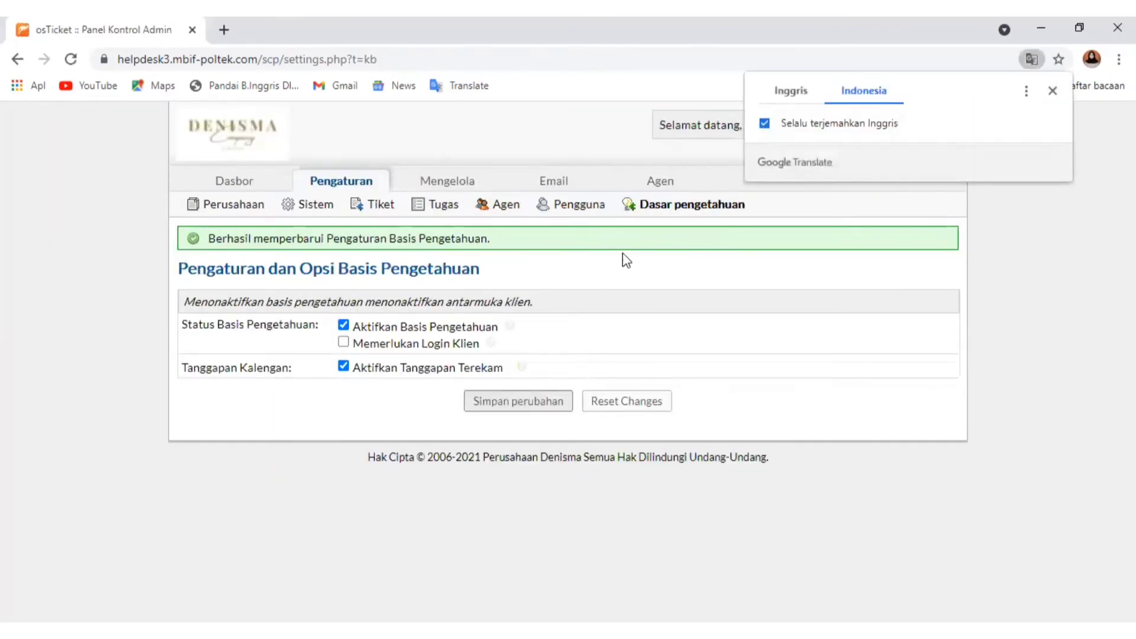
left_click(356, 344)
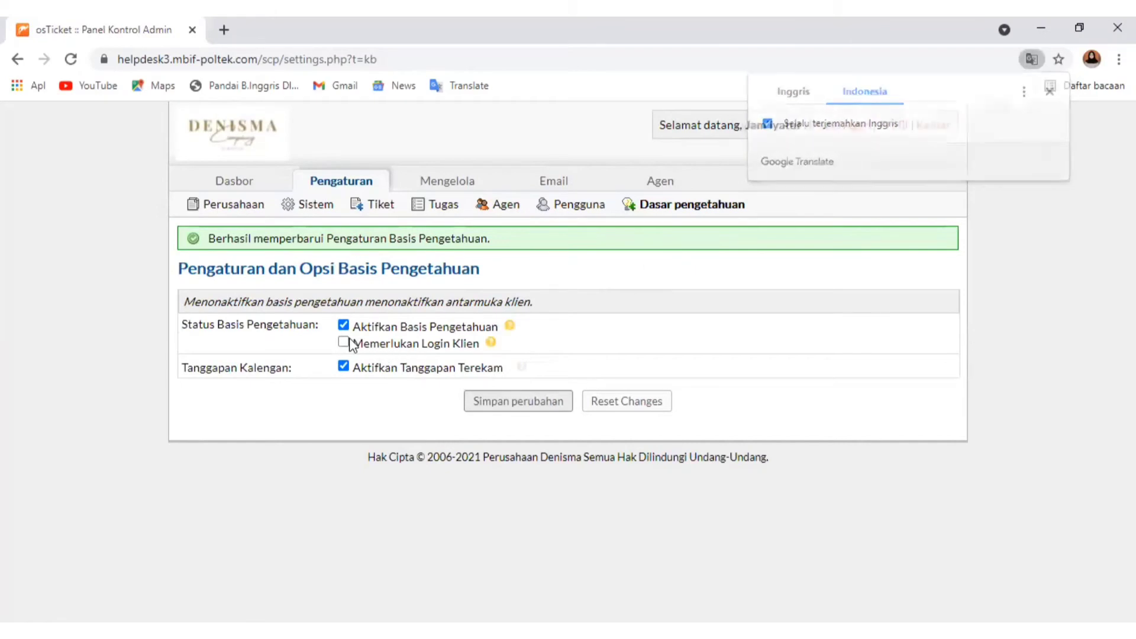
left_click(495, 398)
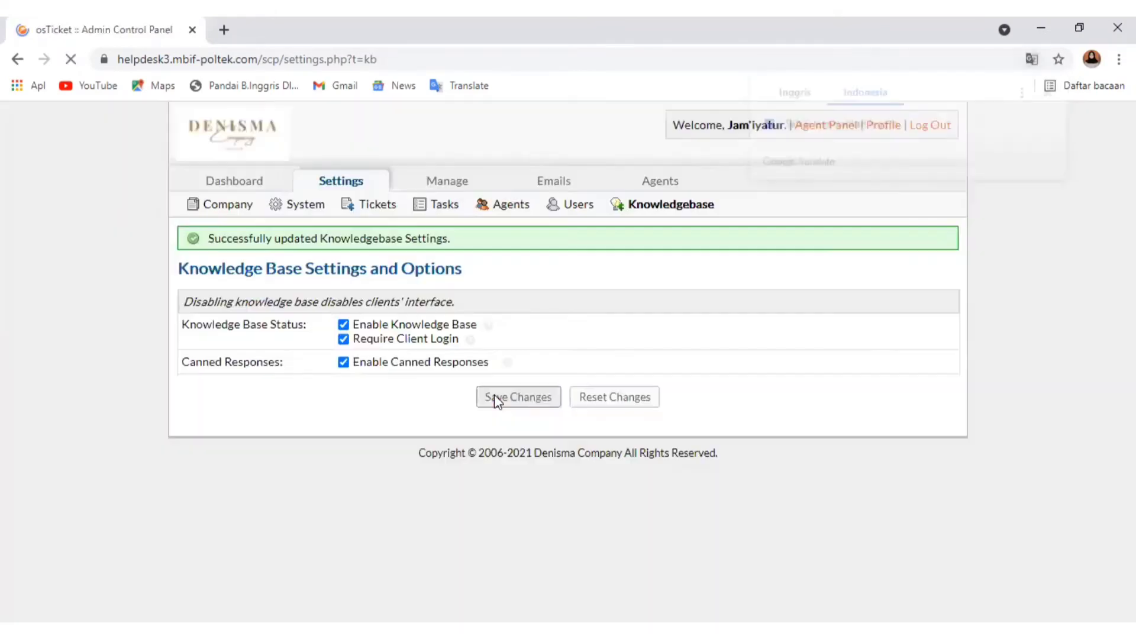
Look over the help topics list with its statuses, priorities and departments
left_click(999, 240)
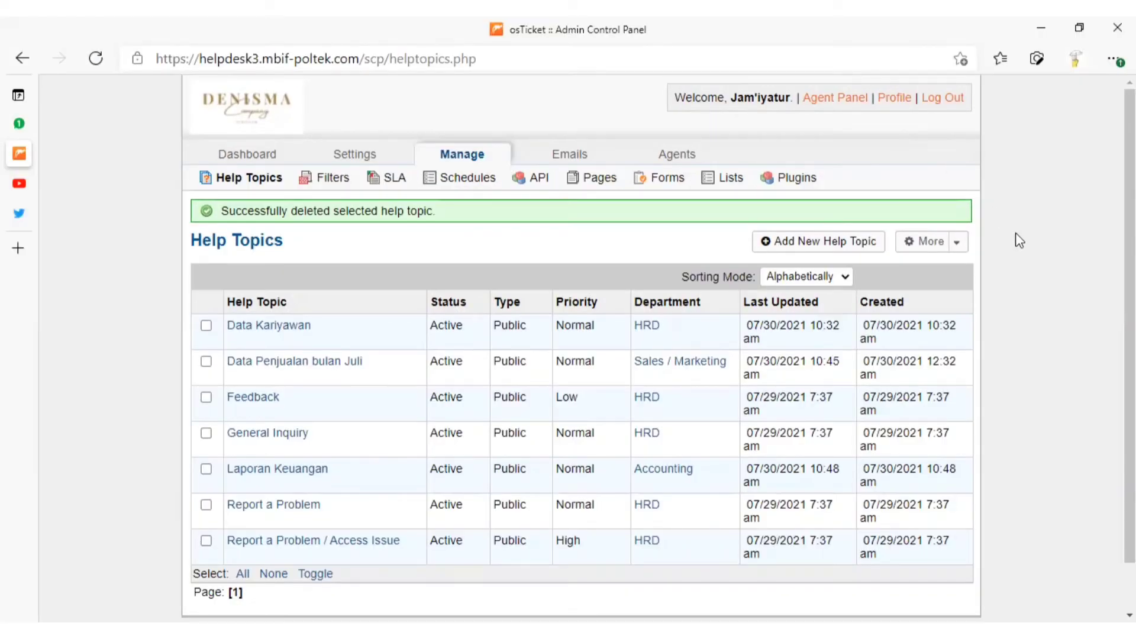
scroll(1129, 325, "down", 1)
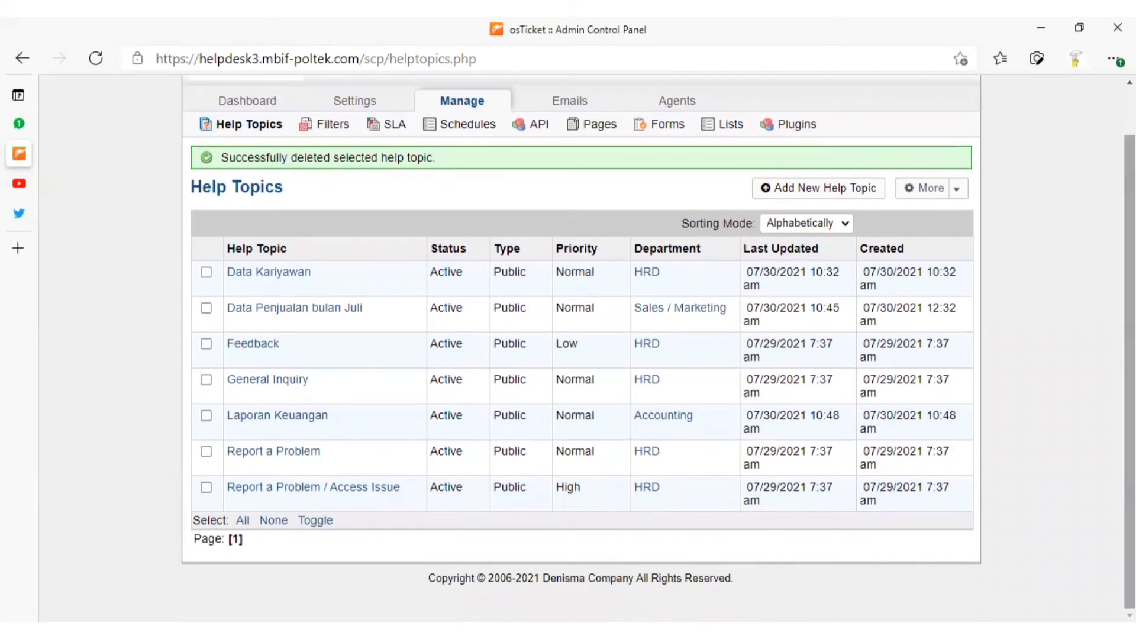
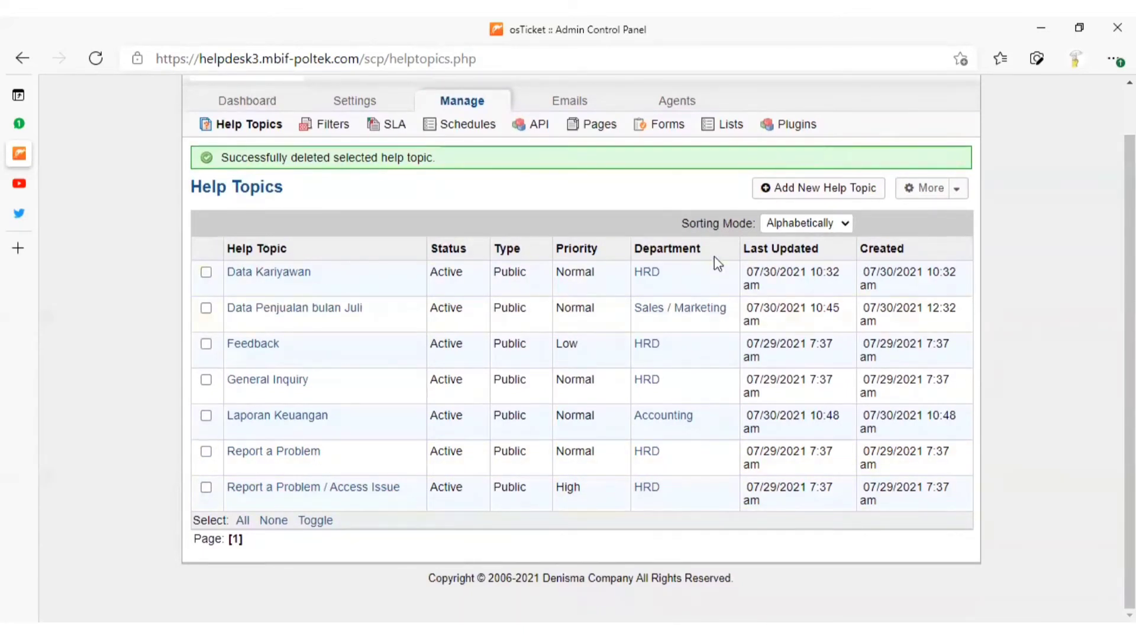
Add a public, active help topic named Laporan Keuangan Bulan Juli under the parent topic Laporan Keuangan
left_click(803, 191)
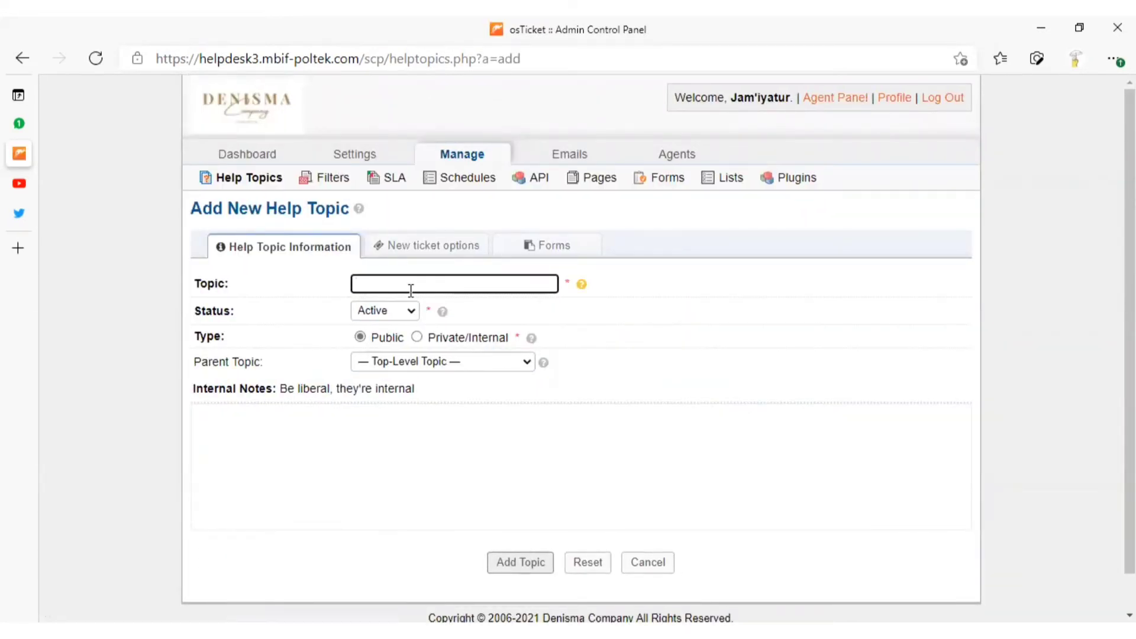
type("Laporan Keuangan Bulan Juli")
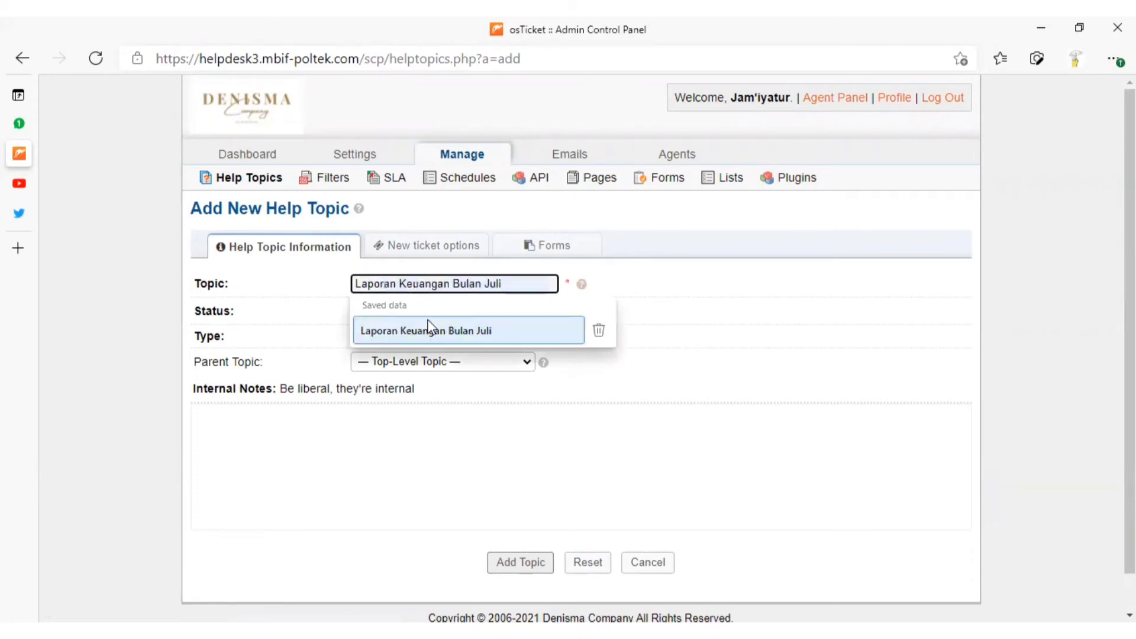
left_click(431, 327)
left_click(461, 362)
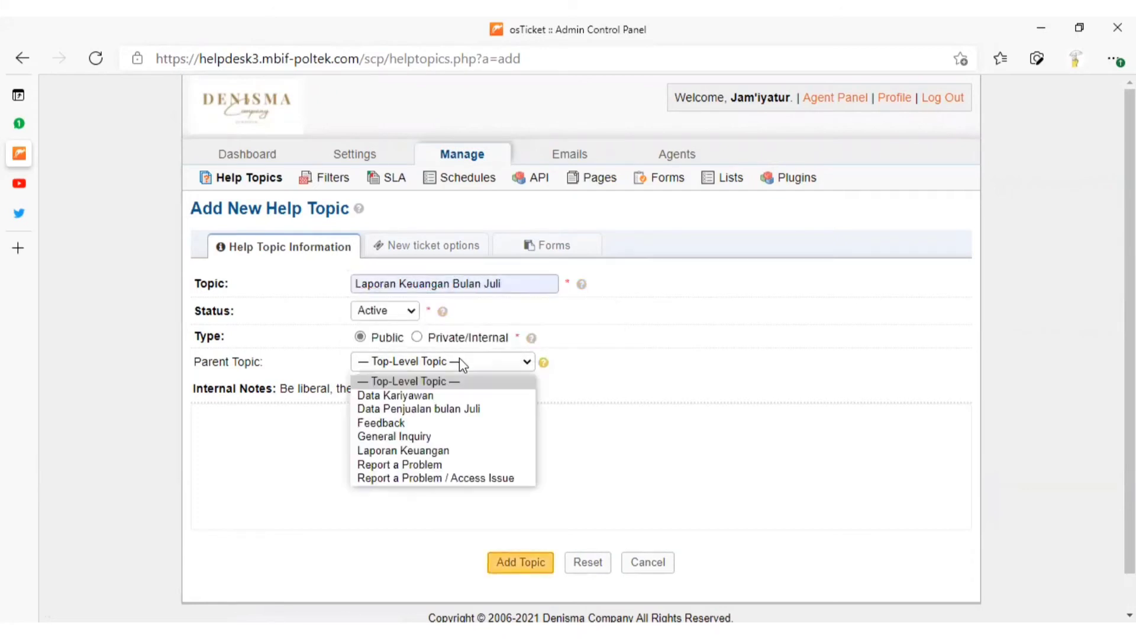
left_click(476, 450)
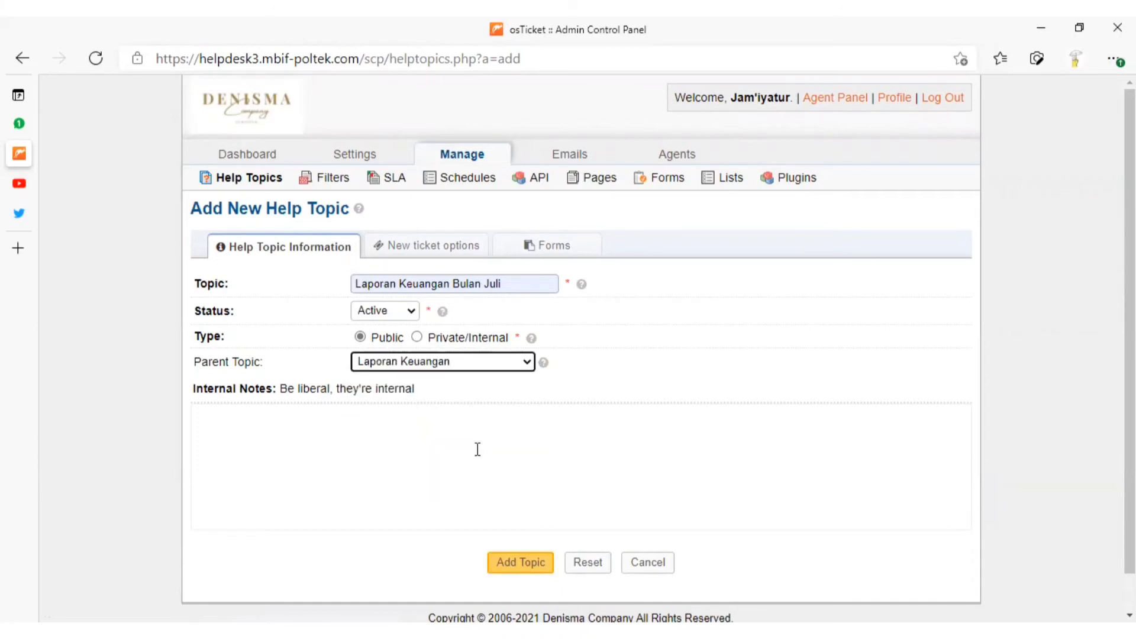
left_click(375, 421)
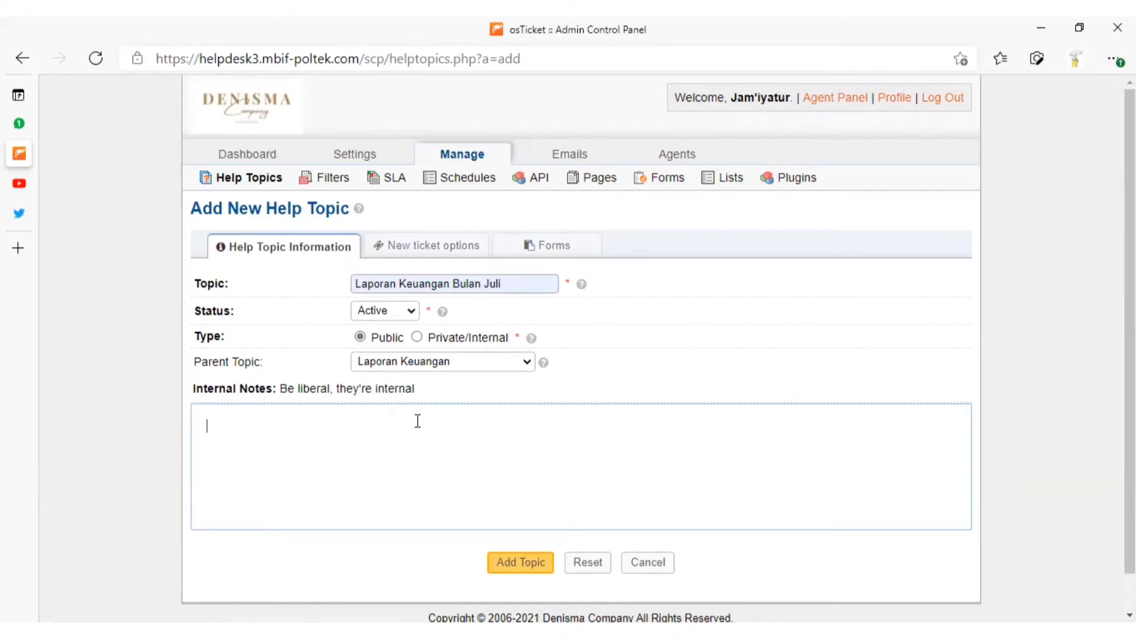
left_click(641, 385)
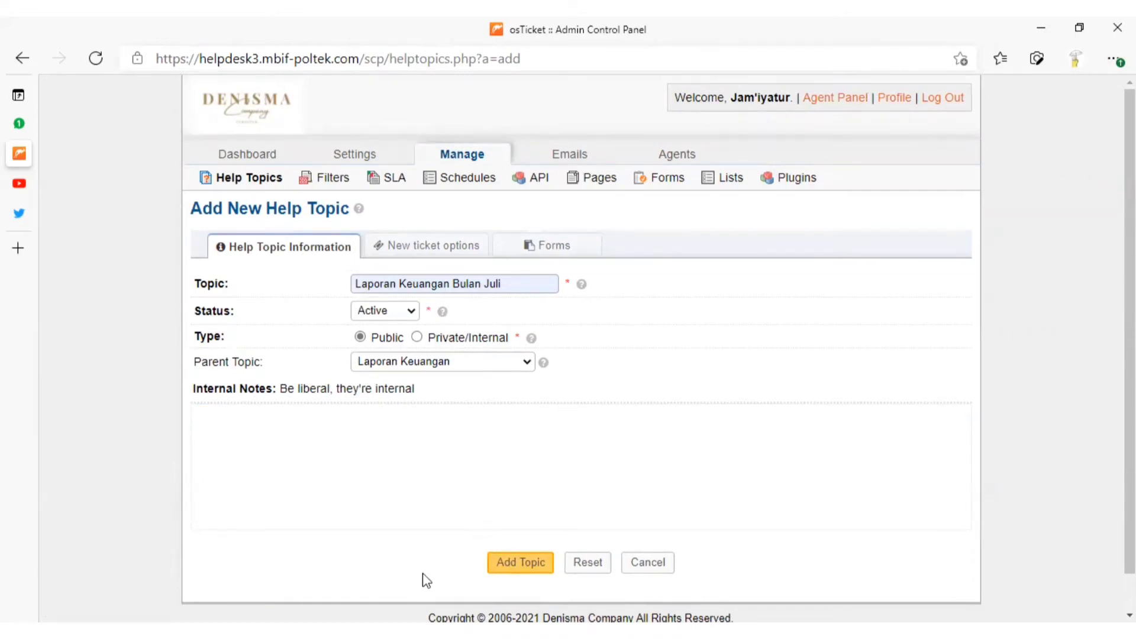
left_click(514, 563)
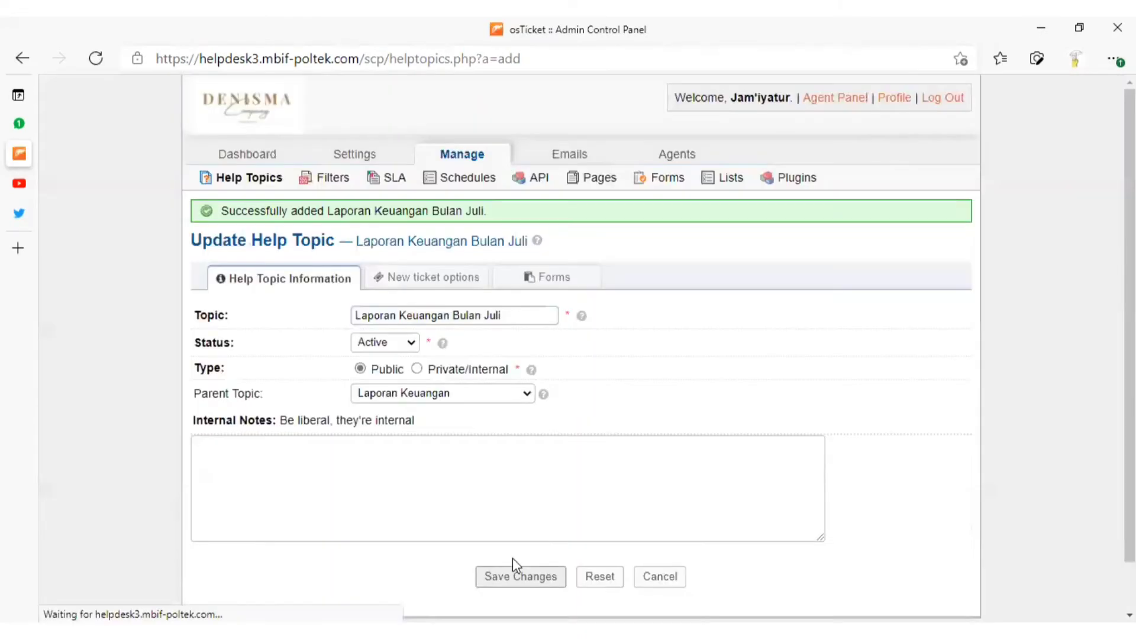
Review the updated help topics list and look over the blank form for a new ticket filter
left_click(245, 188)
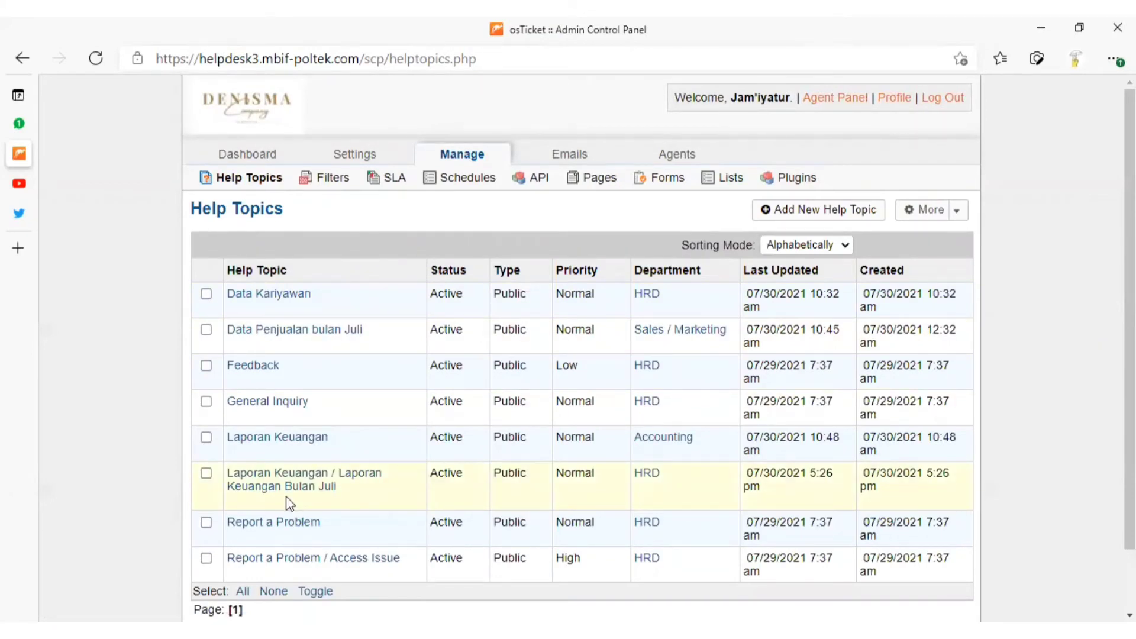
left_click(315, 188)
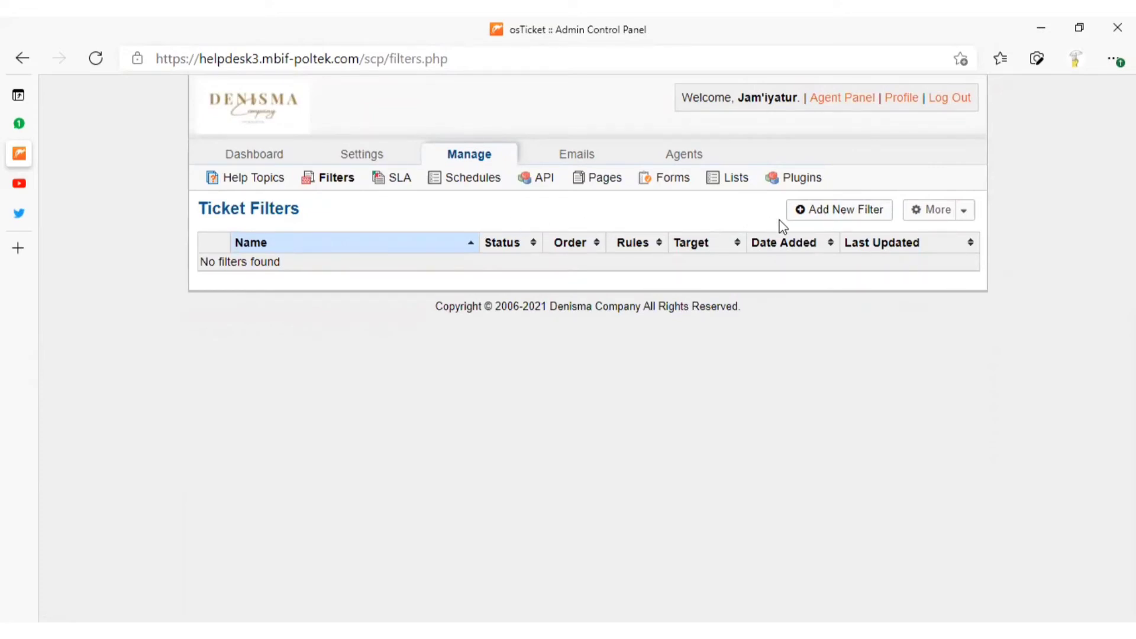
left_click(864, 216)
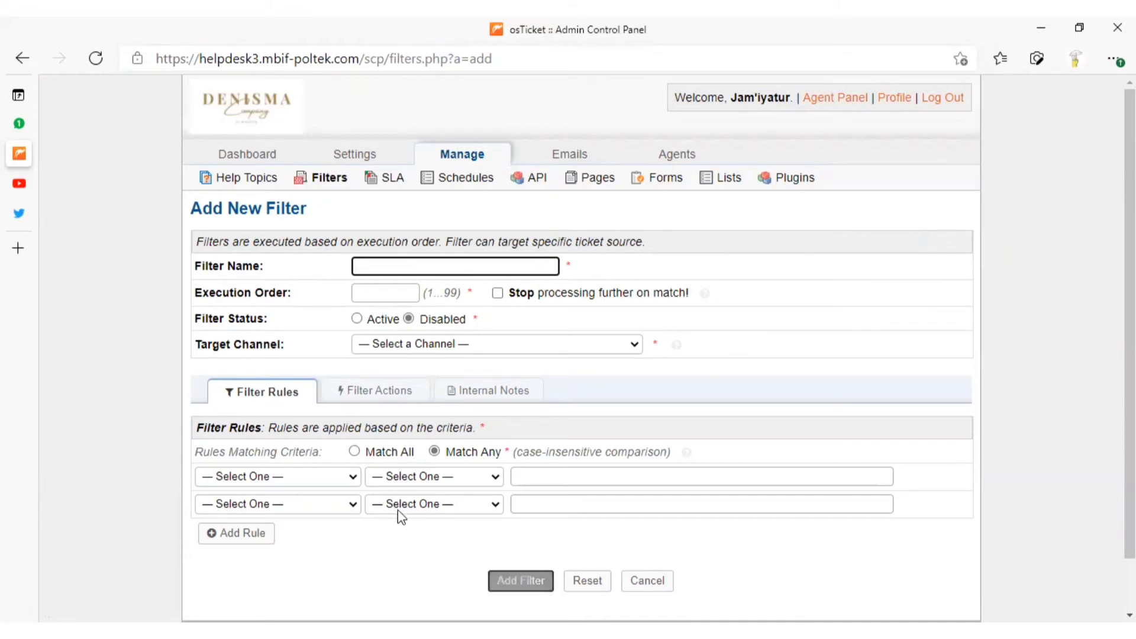
Start a new SLA plan named SLA Pekerja with a grace period of 12 hours
left_click(385, 180)
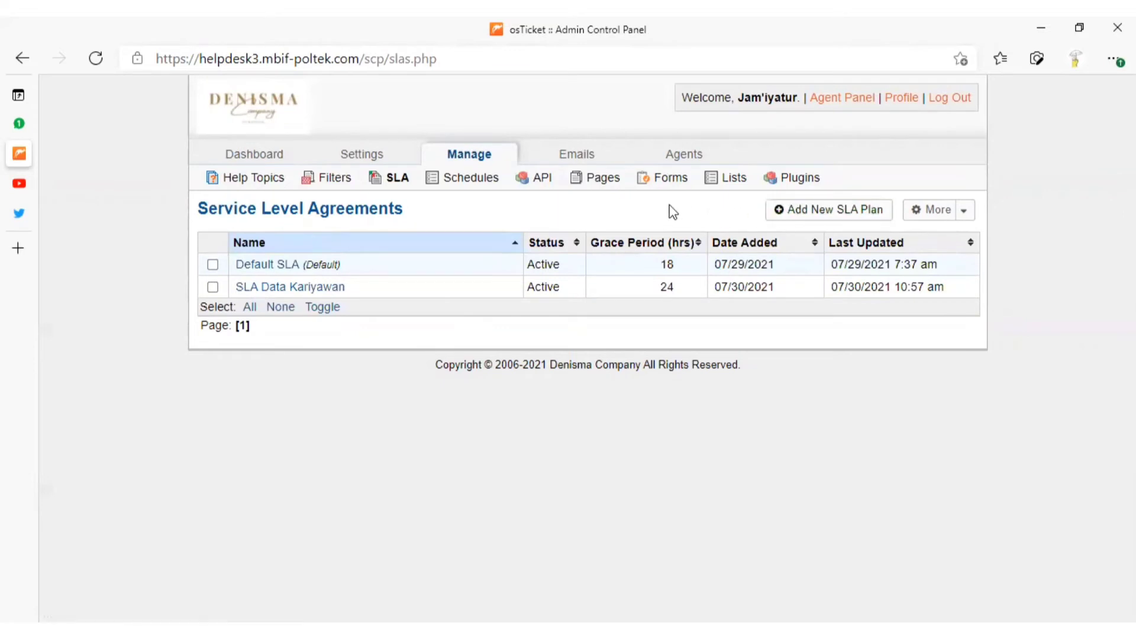
left_click(781, 217)
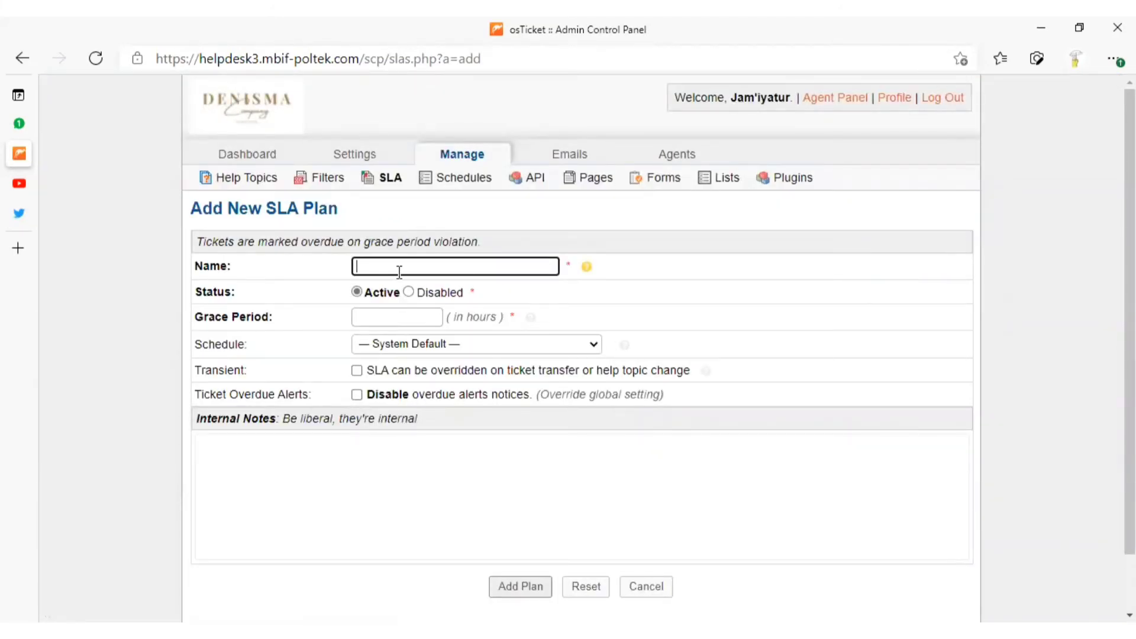
type("SLA")
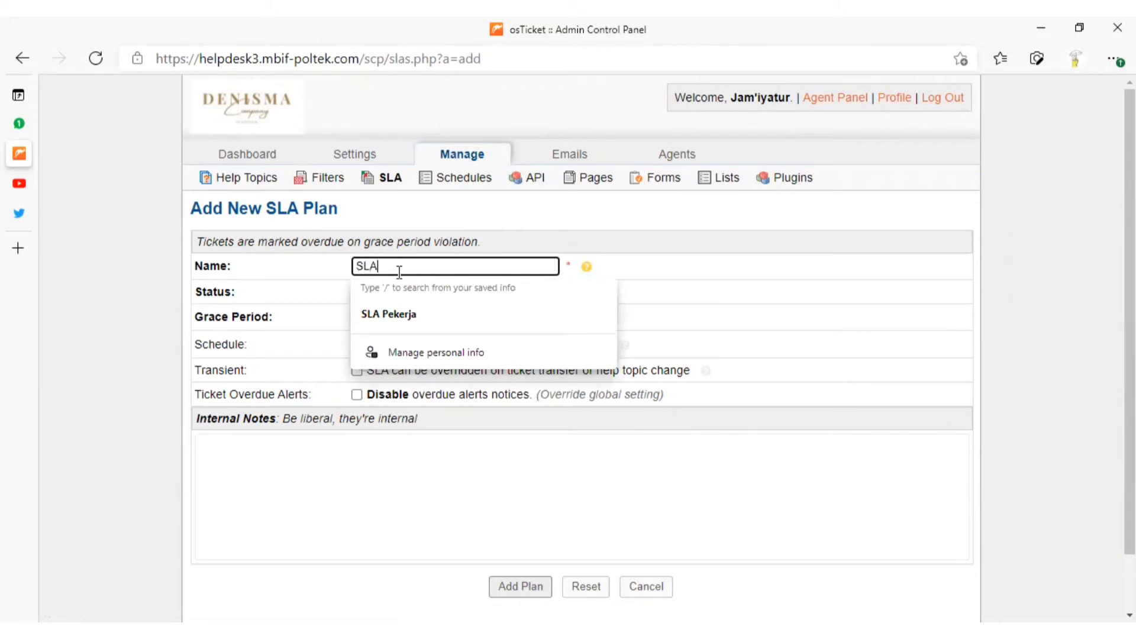
left_click(414, 316)
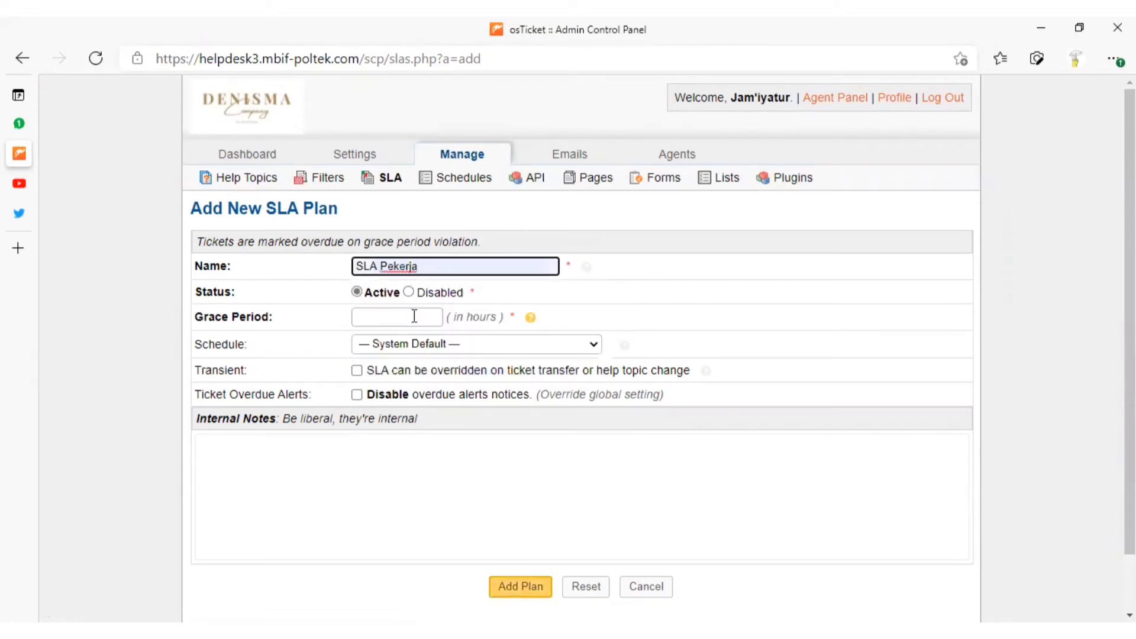
left_click(389, 317)
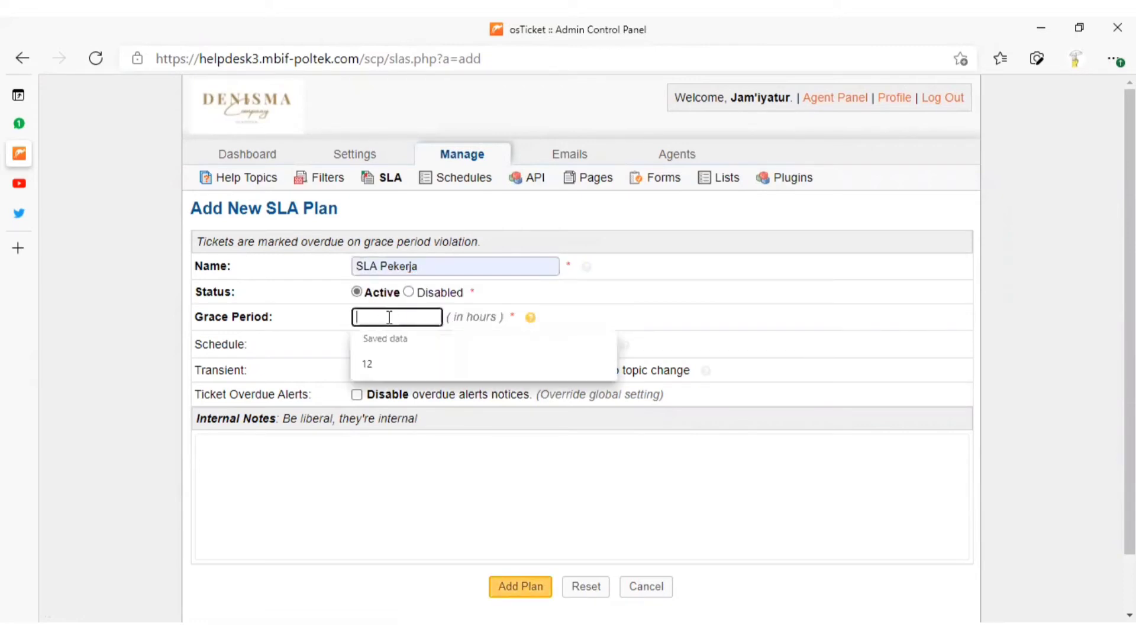
left_click(386, 362)
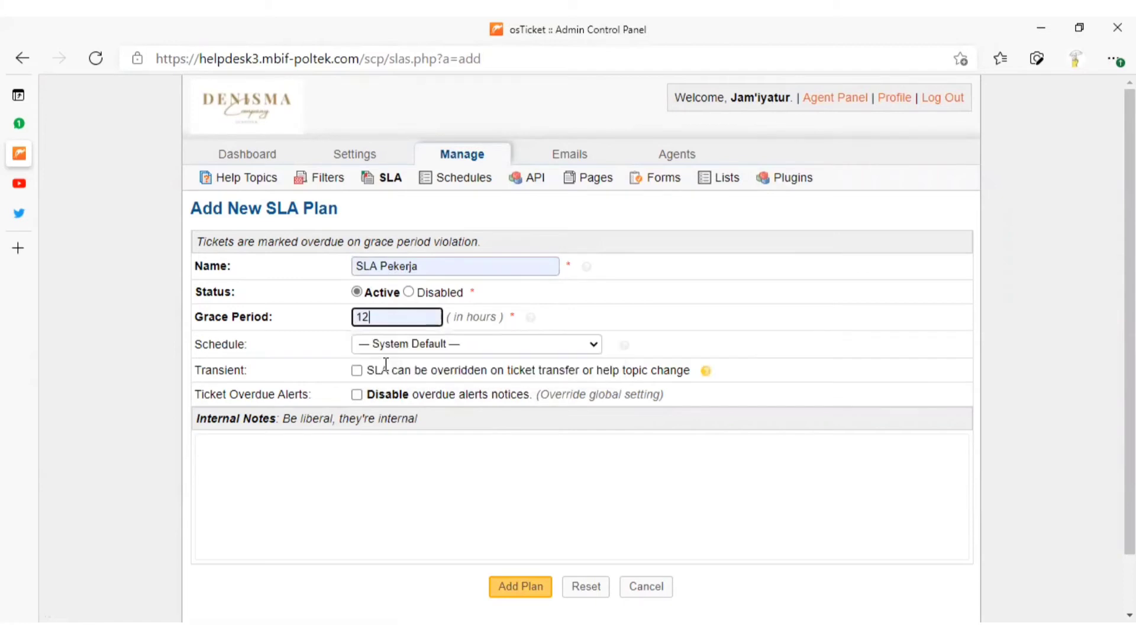
Set the SLA plan's schedule to Senin-Sabtu 08.00-17.00 WIB and add the plan with empty internal notes
left_click(492, 347)
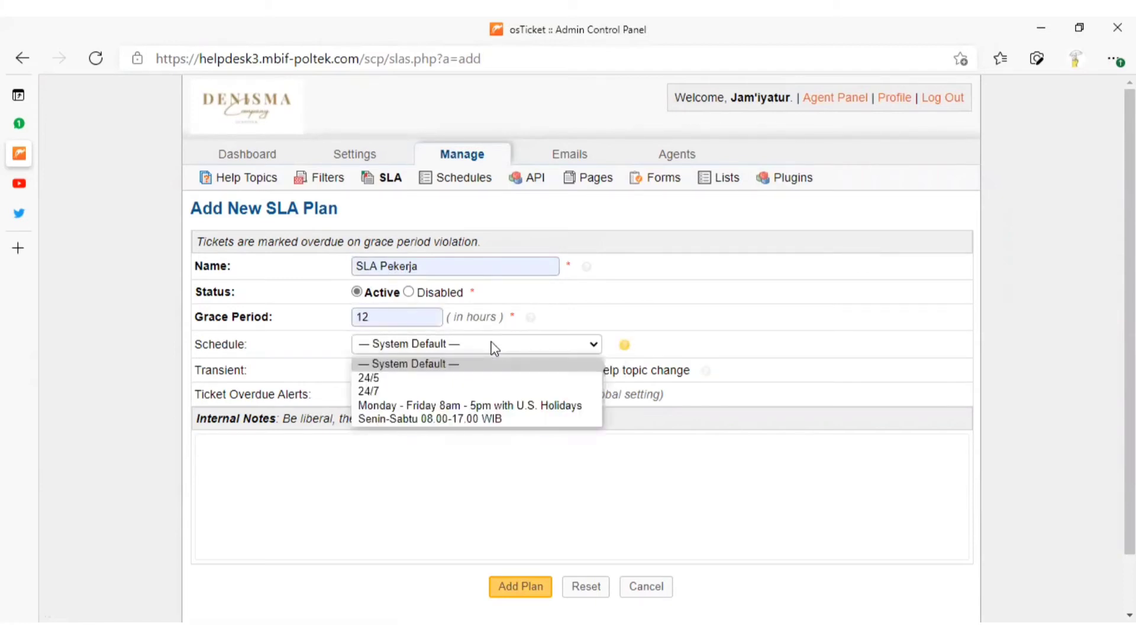
left_click(477, 418)
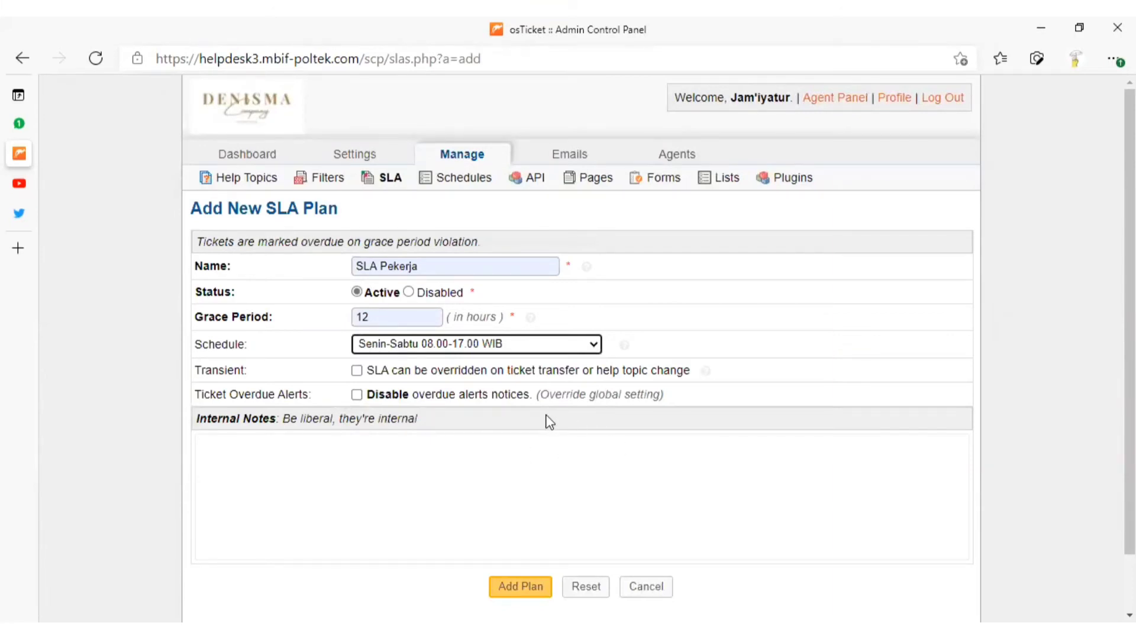
left_click(318, 443)
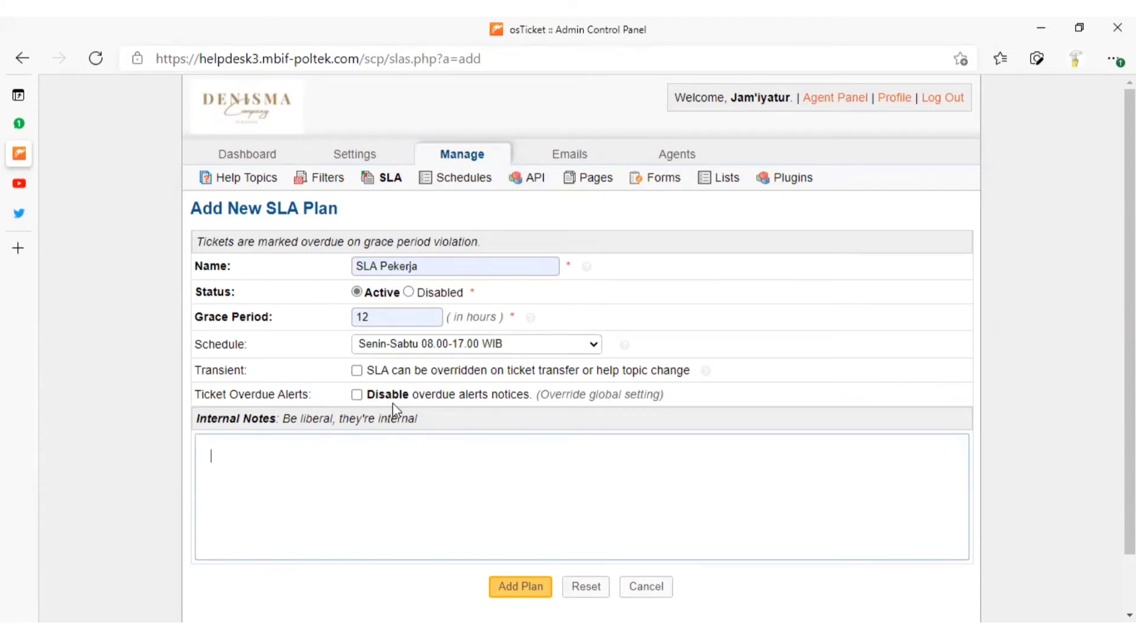
left_click(444, 420)
left_click(500, 587)
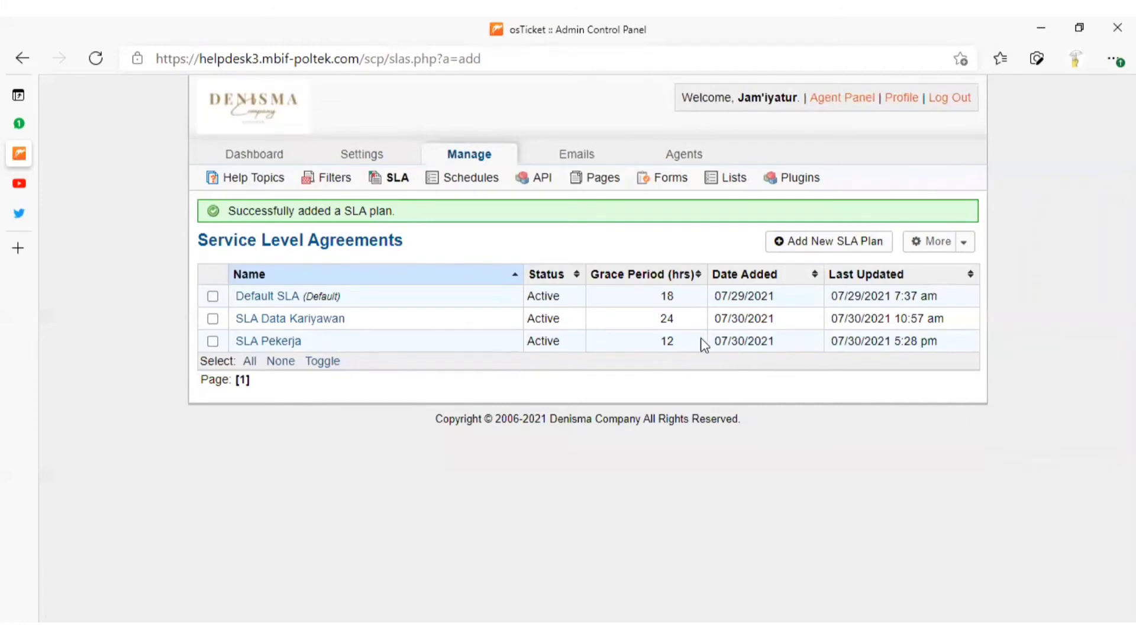
Start a new schedule and name it Hari Libur Nasional
left_click(459, 179)
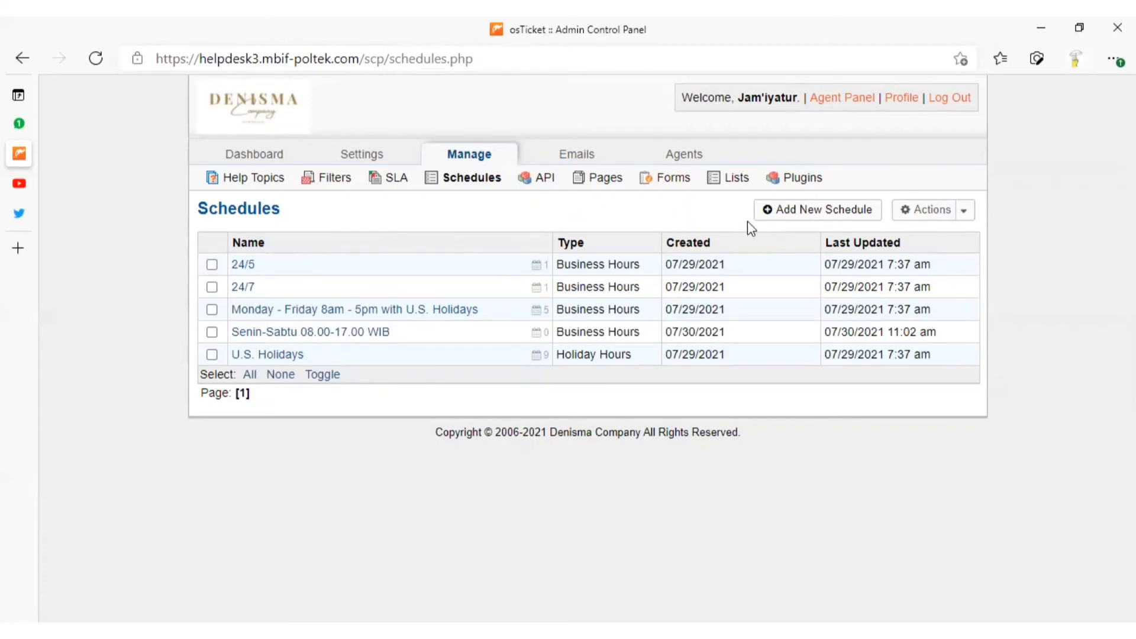
left_click(799, 215)
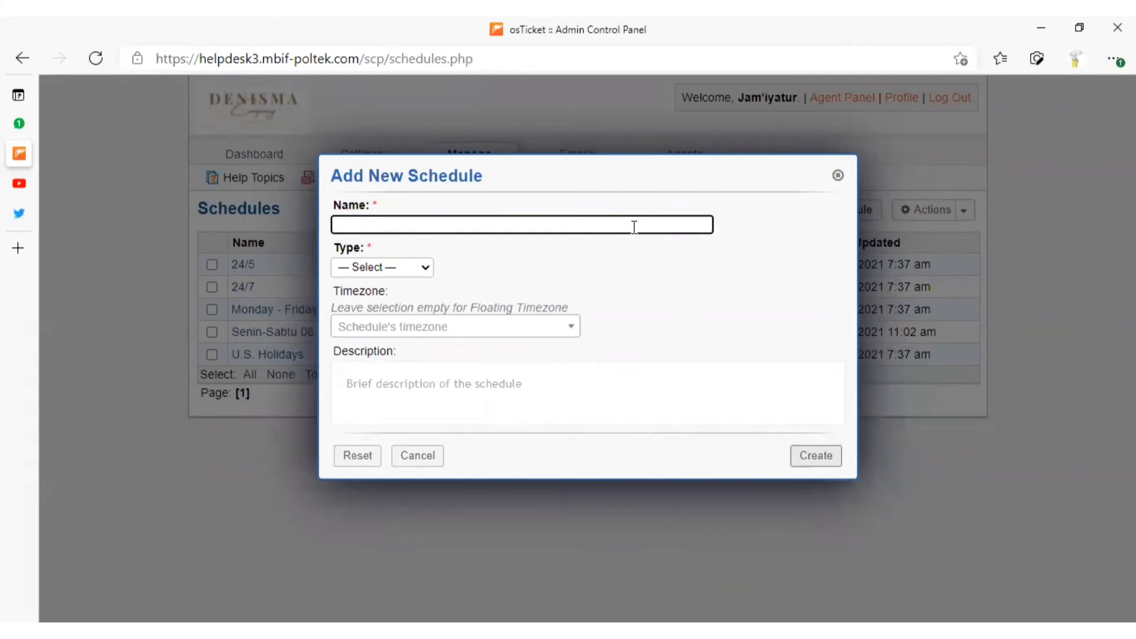
type("HR")
key("BackSpace")
key("BackSpace")
type("h")
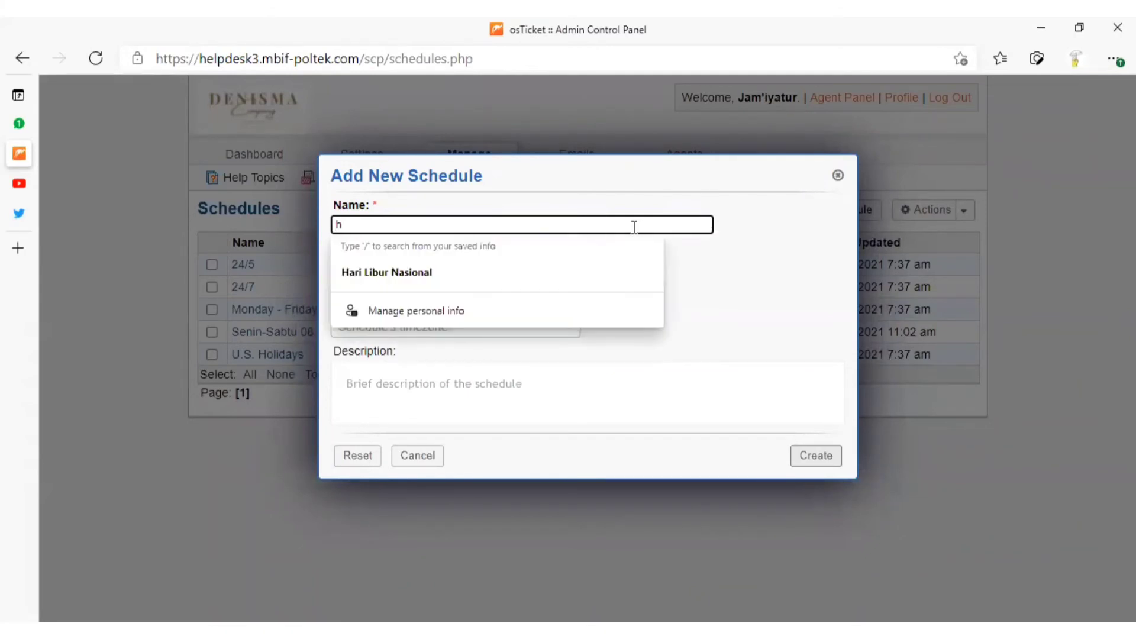
left_click(597, 260)
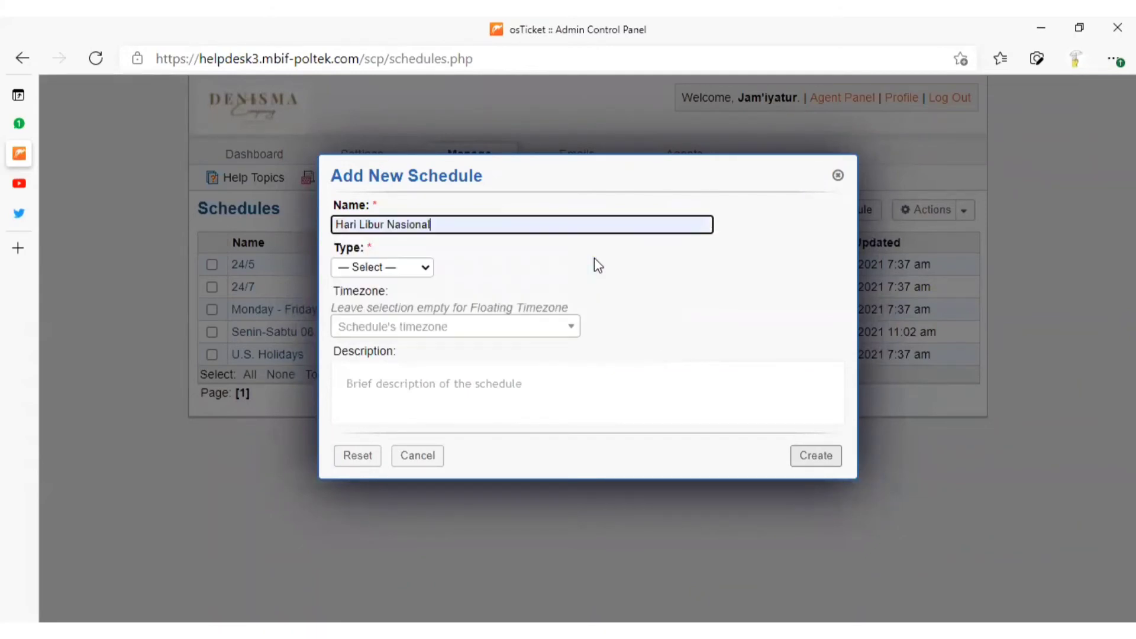
Set the schedule's type to Holiday Hours and its timezone to Asia / Jakarta, and create it
left_click(385, 269)
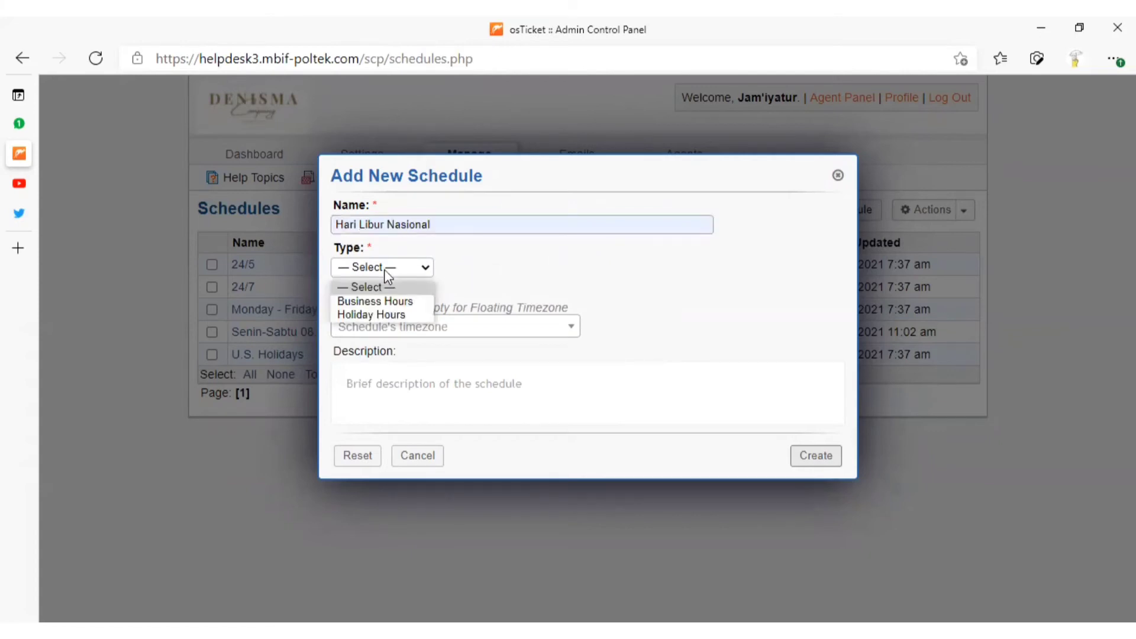
left_click(398, 316)
left_click(416, 327)
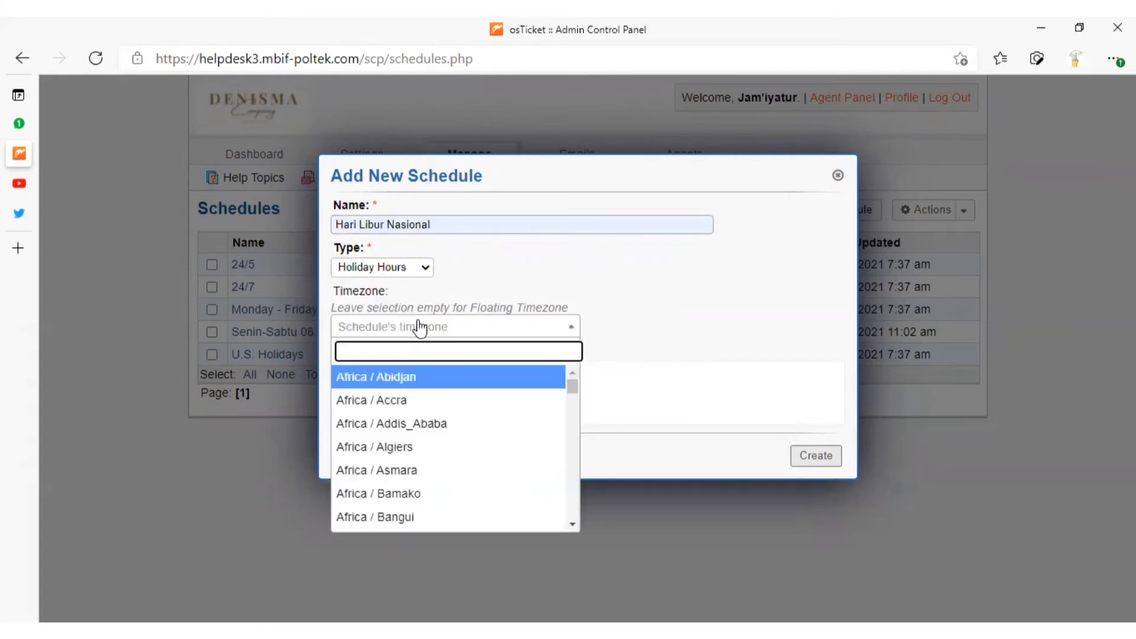
type("JA")
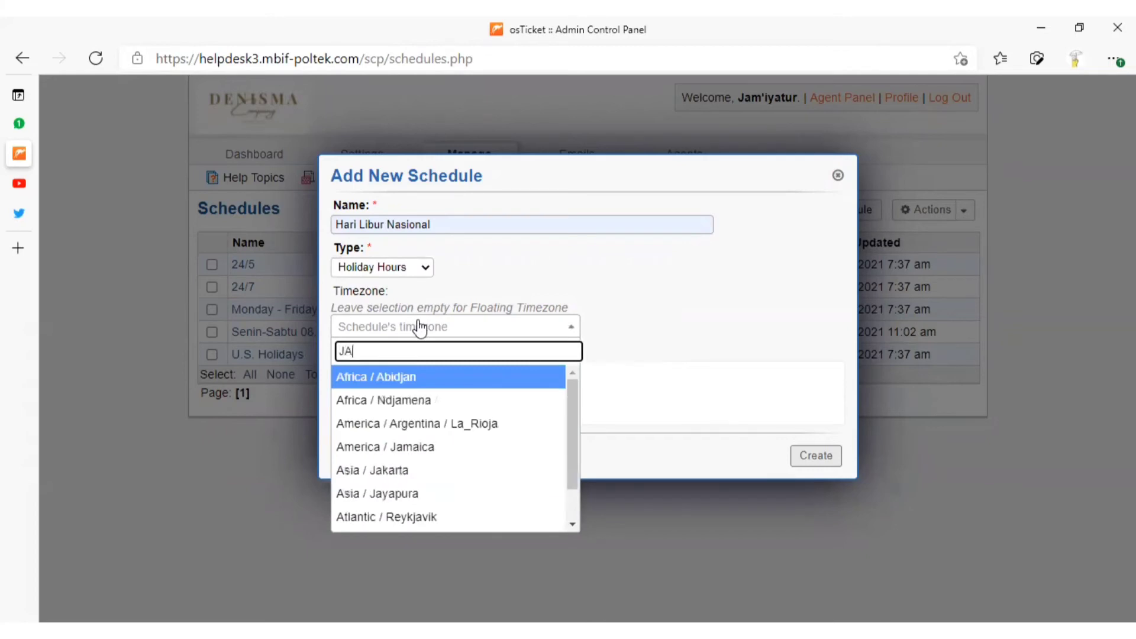
key("BackSpace")
key("BackSpace")
type("jaka")
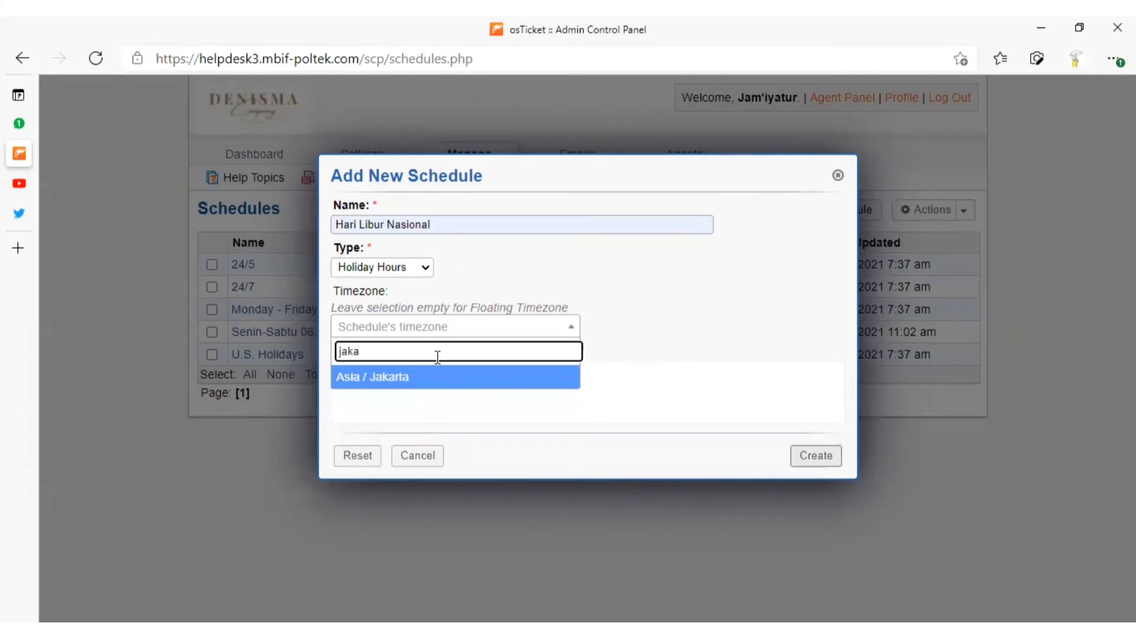
left_click(450, 381)
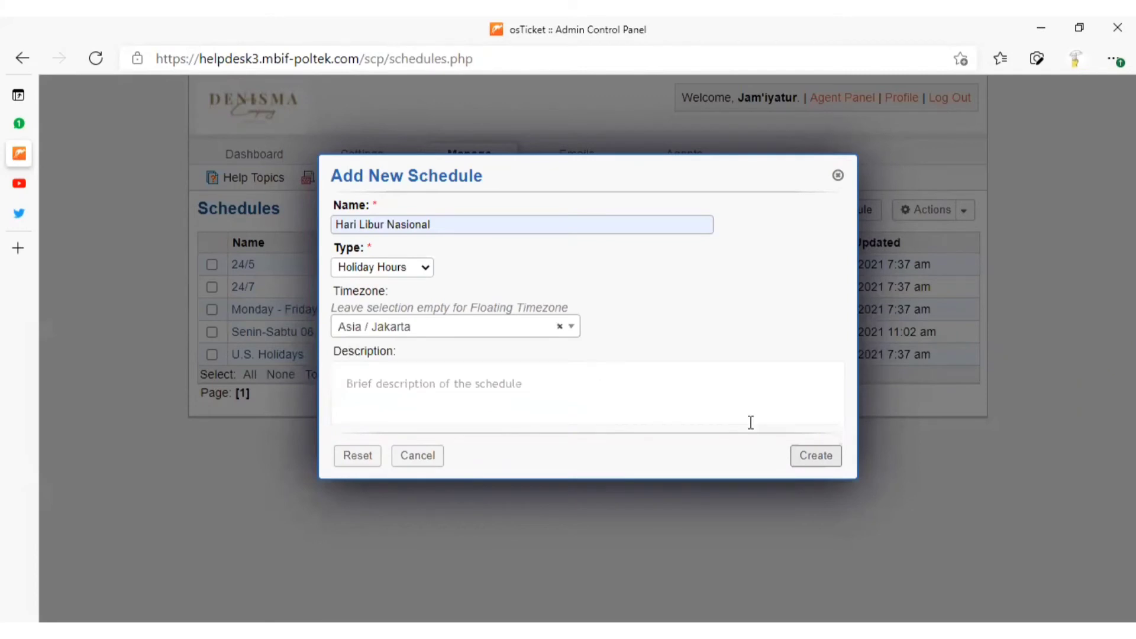
left_click(811, 455)
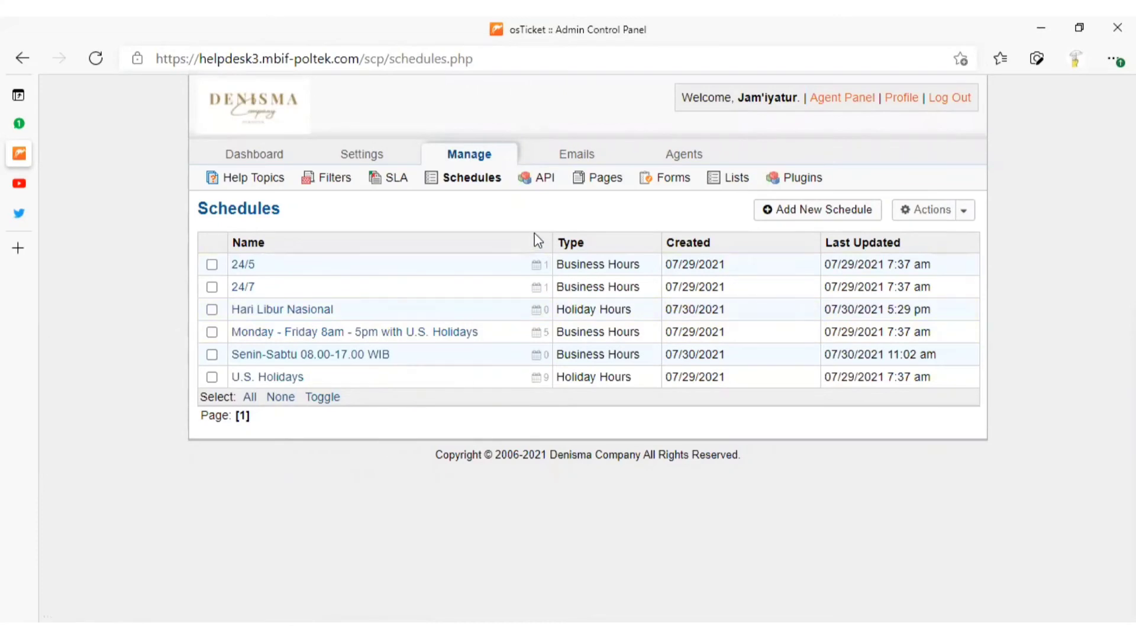
View the API keys list, and open the Landing site page to examine its name and welcome content
left_click(543, 180)
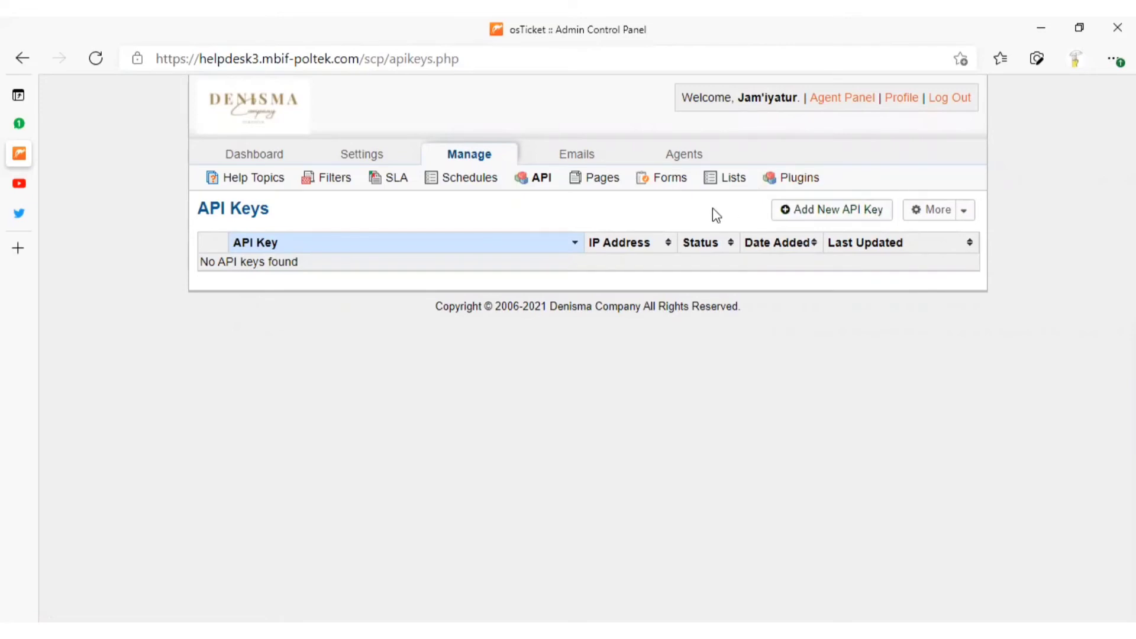
left_click(590, 180)
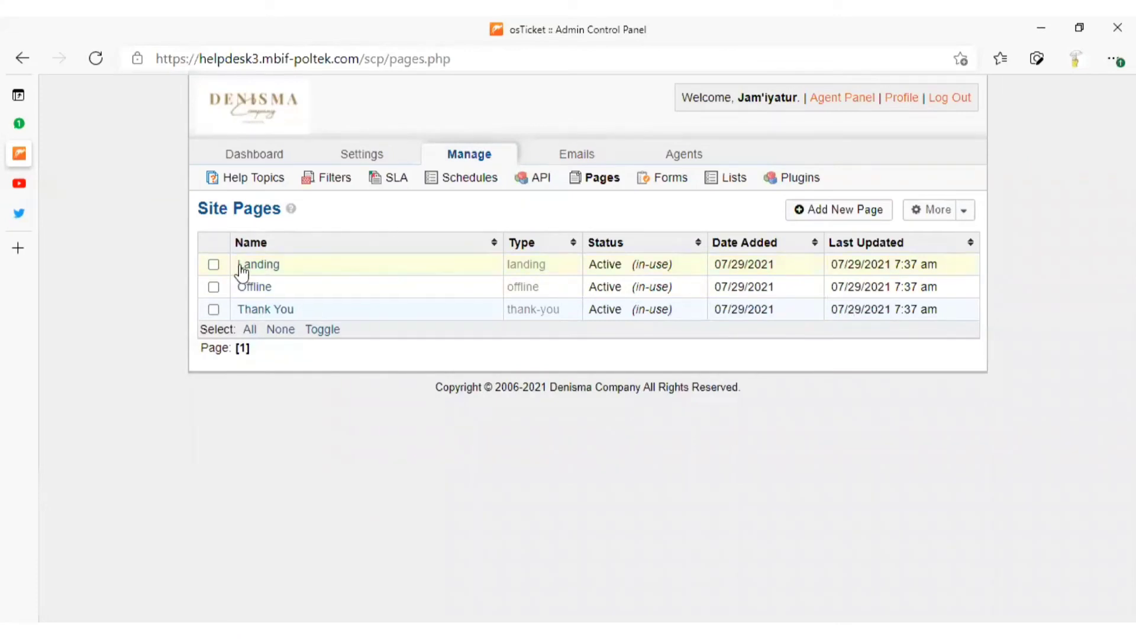
left_click(259, 266)
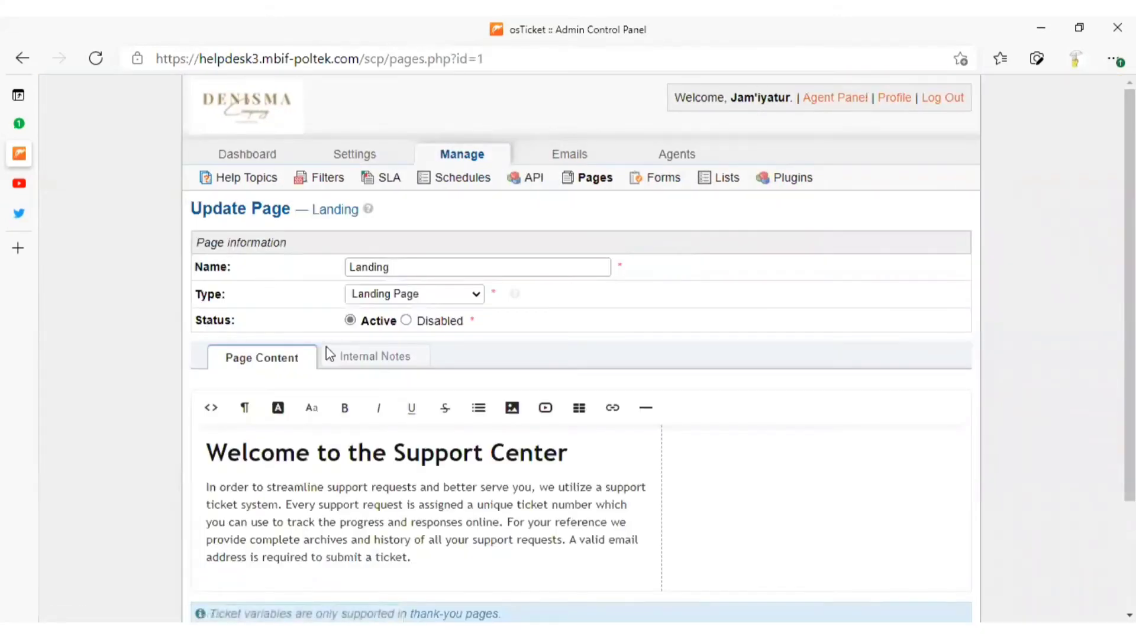
left_click(407, 454)
left_click(581, 455)
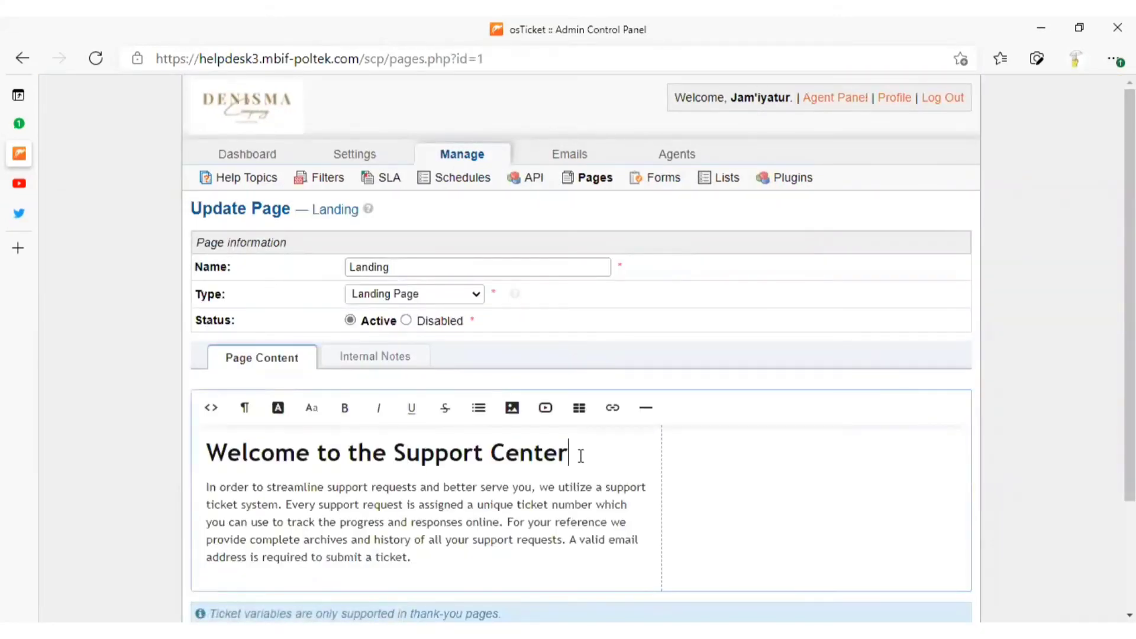
left_click(416, 267)
left_click_drag(416, 267, 340, 277)
left_click(477, 269)
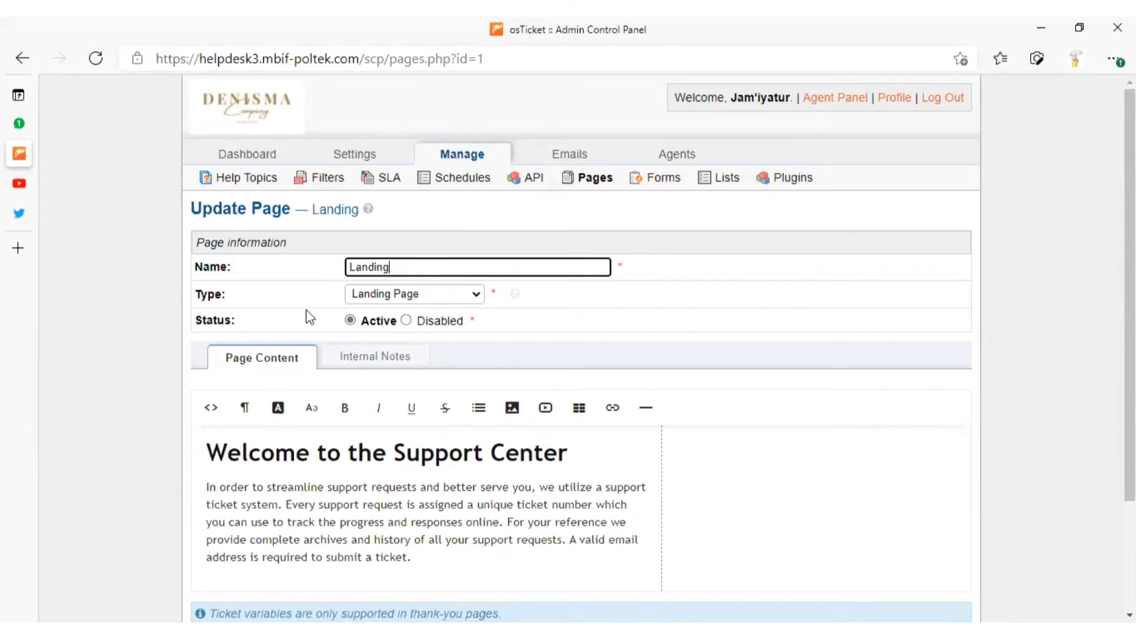
Switch the Landing page's status to Disabled and back to Active, and save the page
left_click(406, 320)
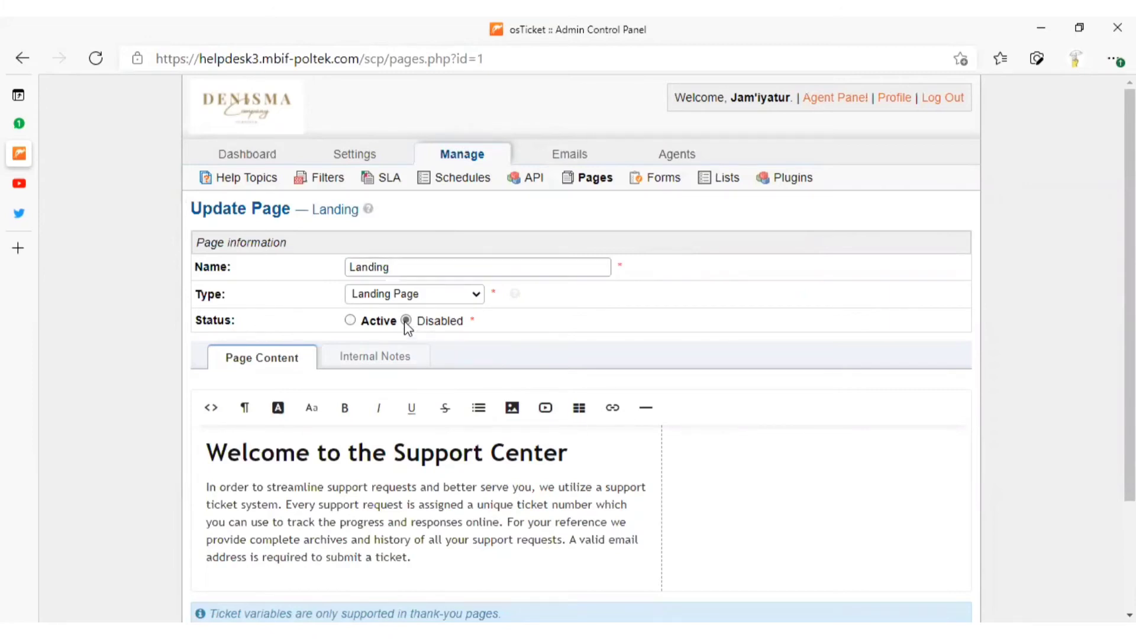
left_click(351, 321)
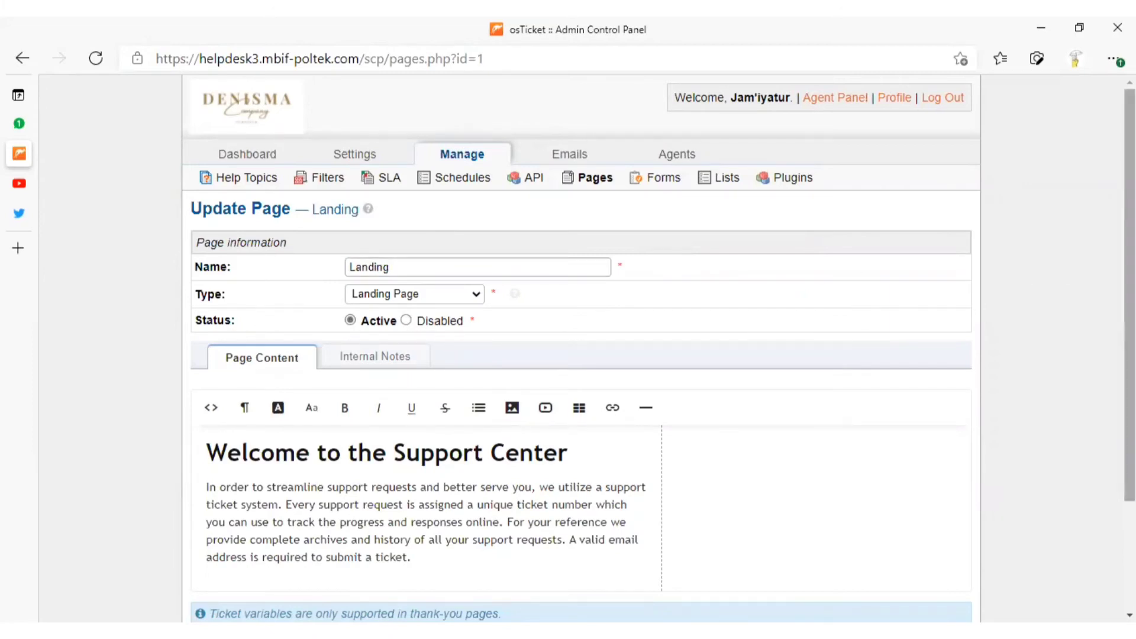
scroll(1130, 295, "down", 3)
left_click(526, 524)
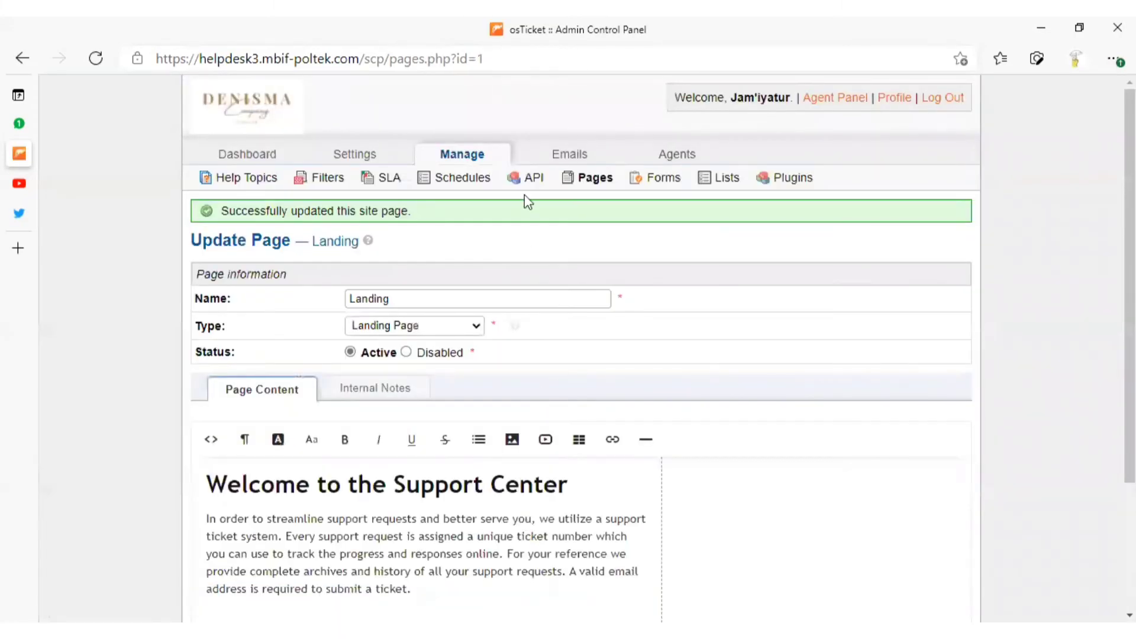
View the site pages list, the built-in and custom forms, and the custom lists
left_click(596, 183)
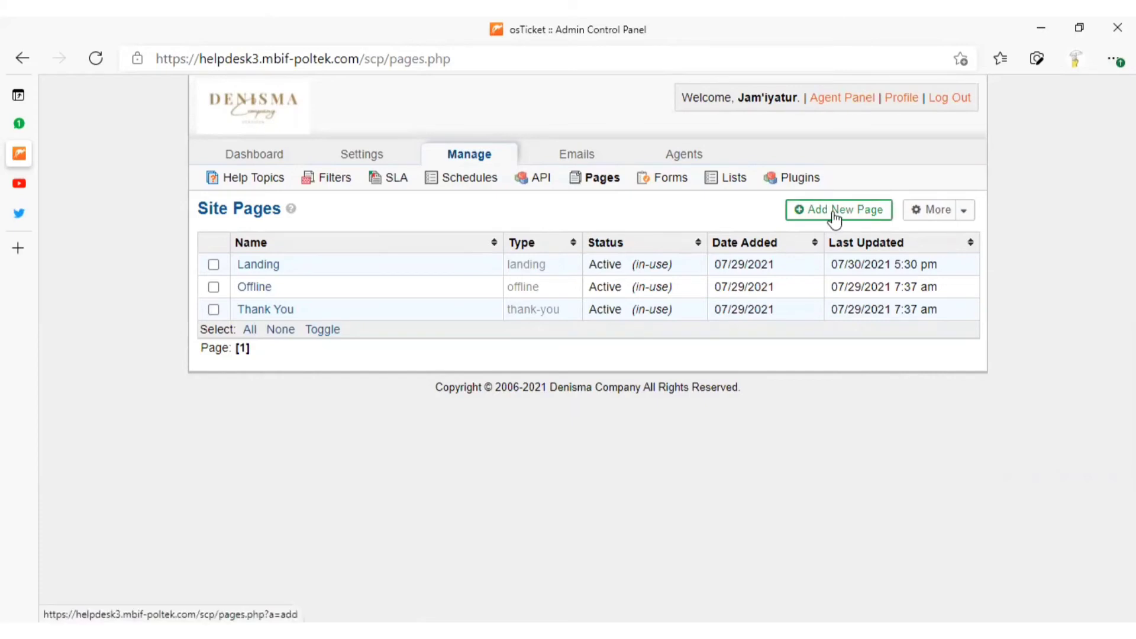
left_click(655, 187)
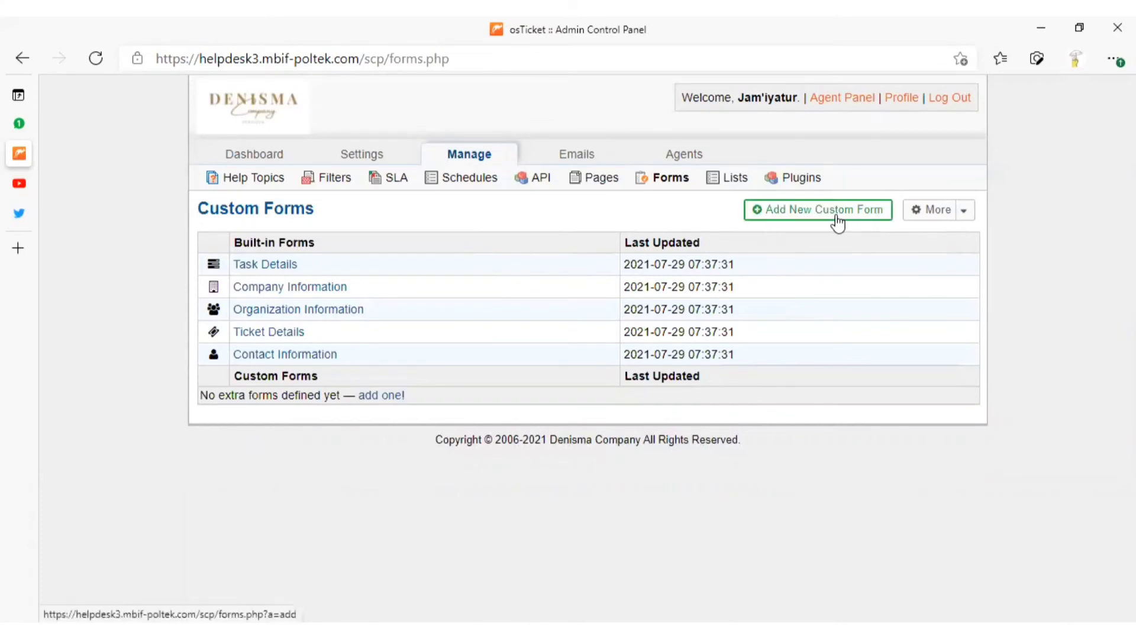
left_click(716, 179)
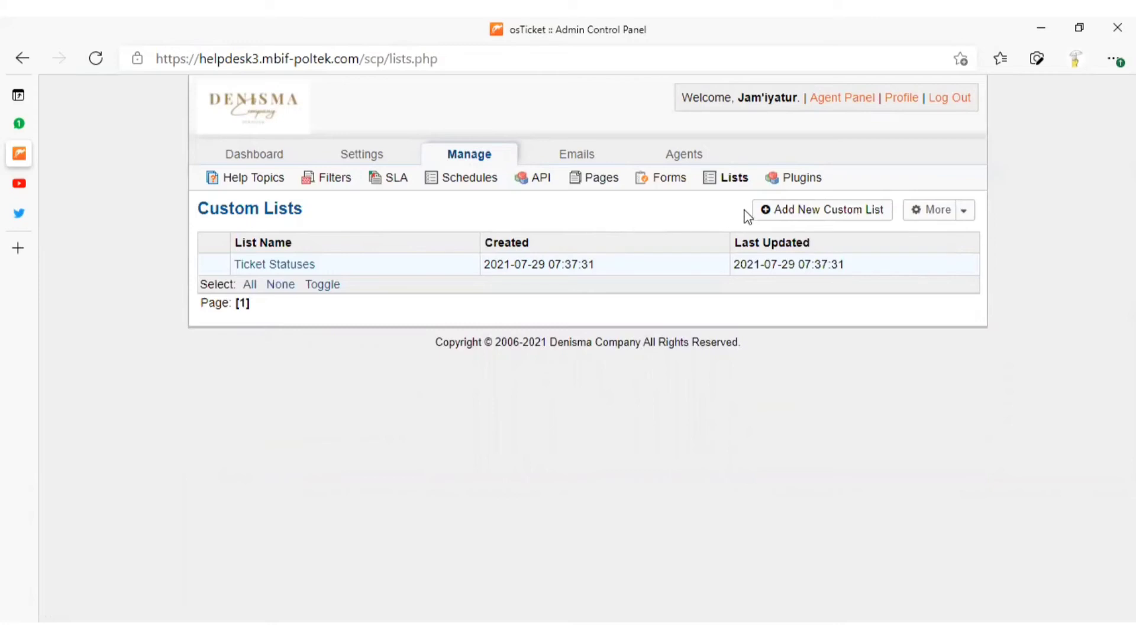
Open a blank new custom list to examine its sort order options, and leave it for the plugins page
left_click(793, 214)
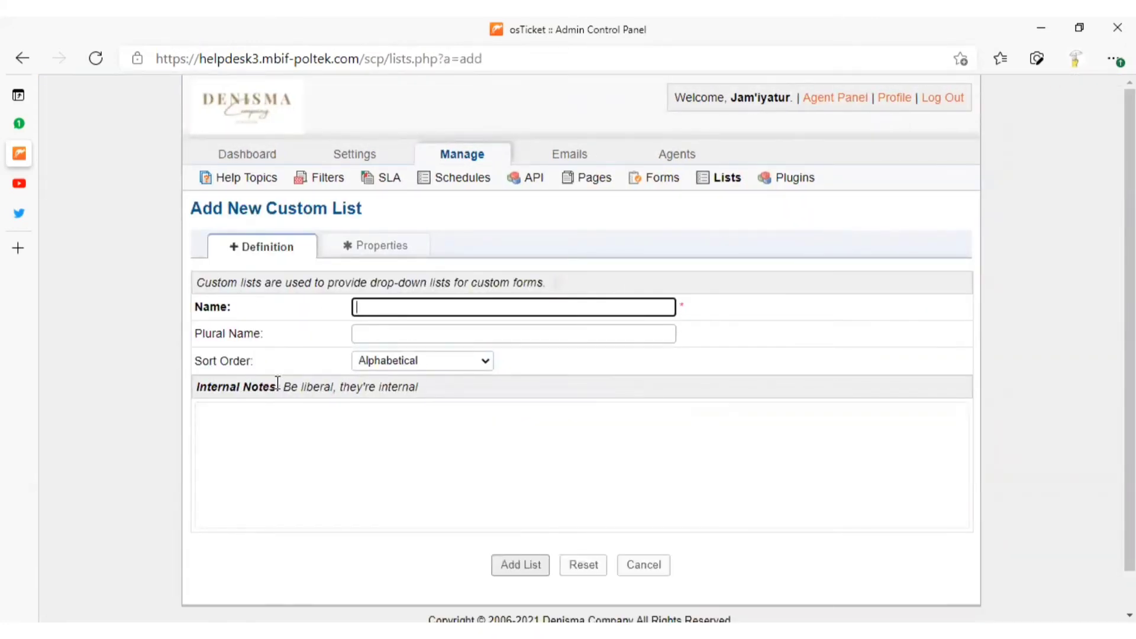
left_click(424, 363)
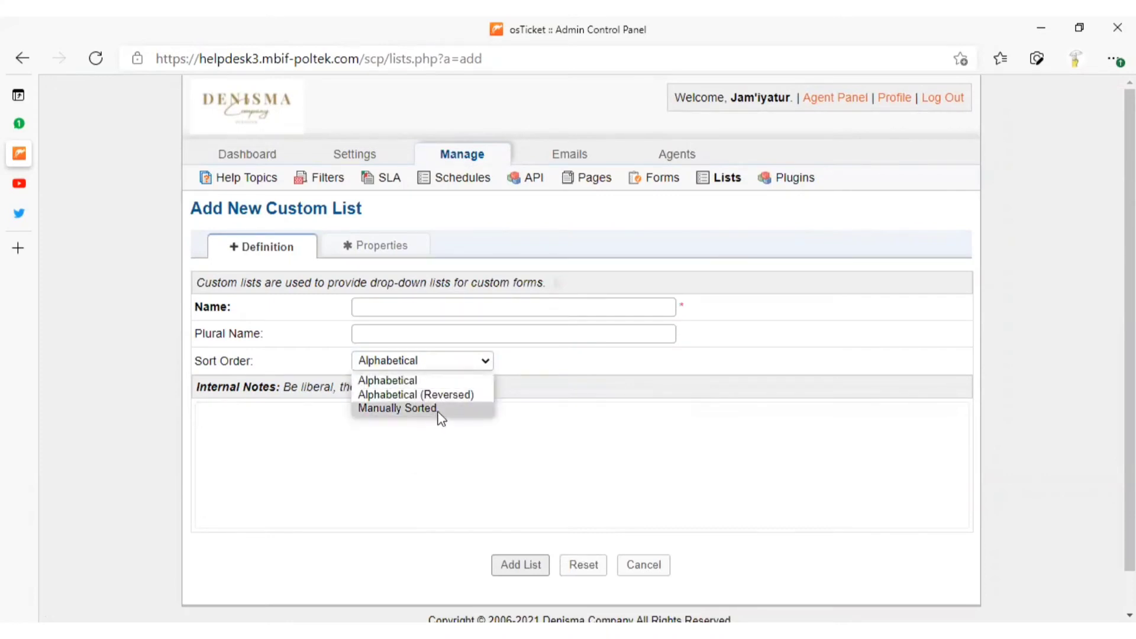
left_click(389, 561)
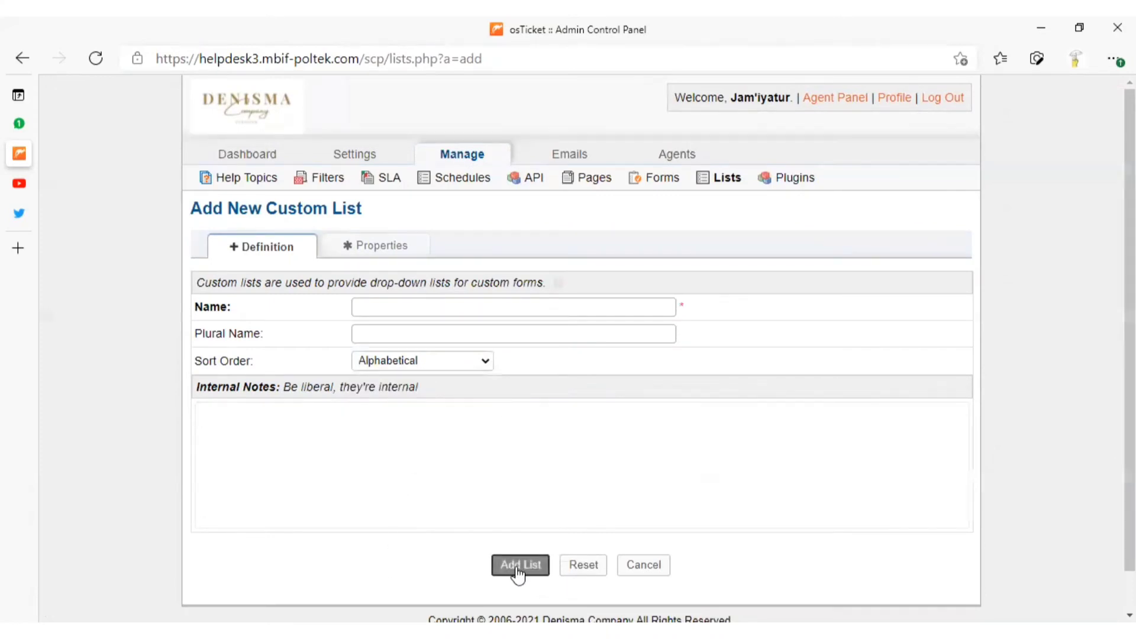
left_click(777, 181)
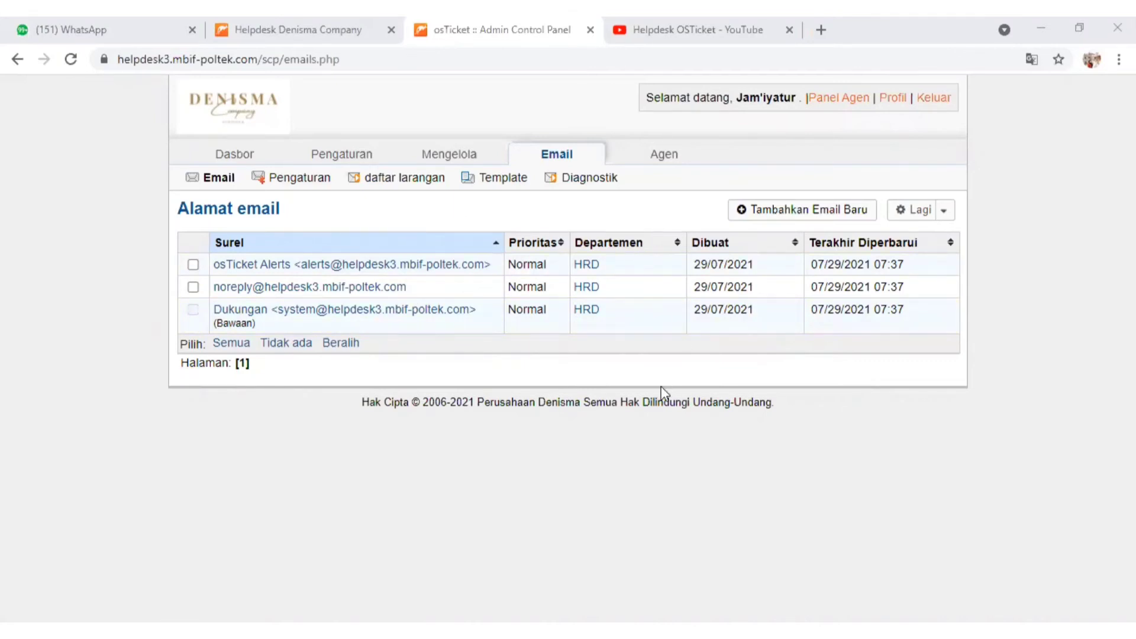
Start a new system email and fill in its email address and the contact's name
left_click(752, 213)
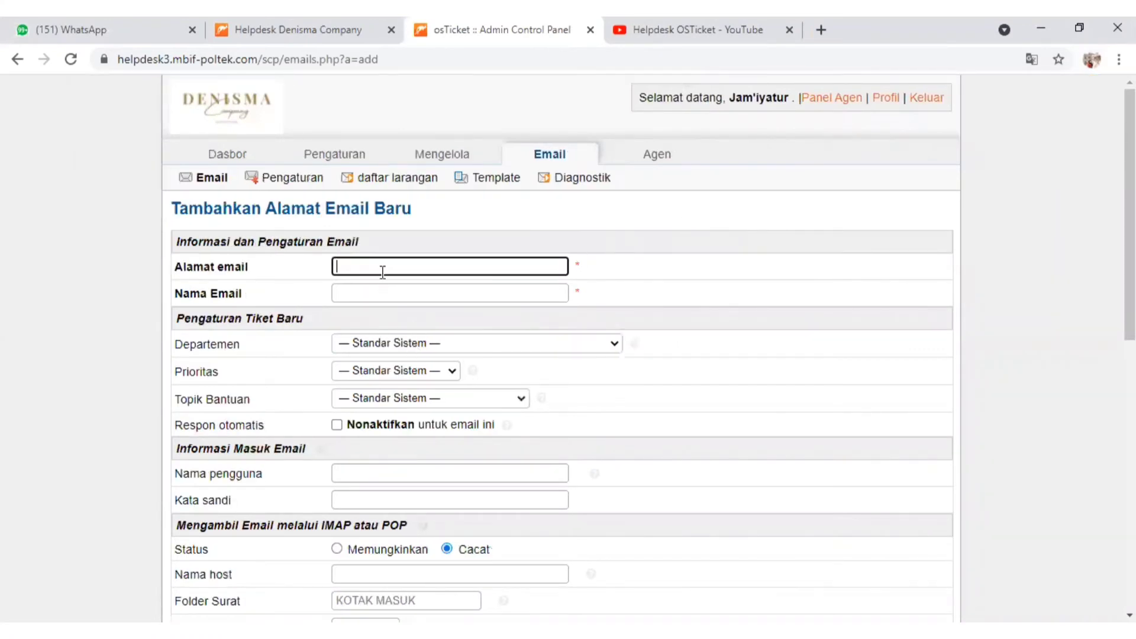
left_click(383, 268)
left_click(352, 298)
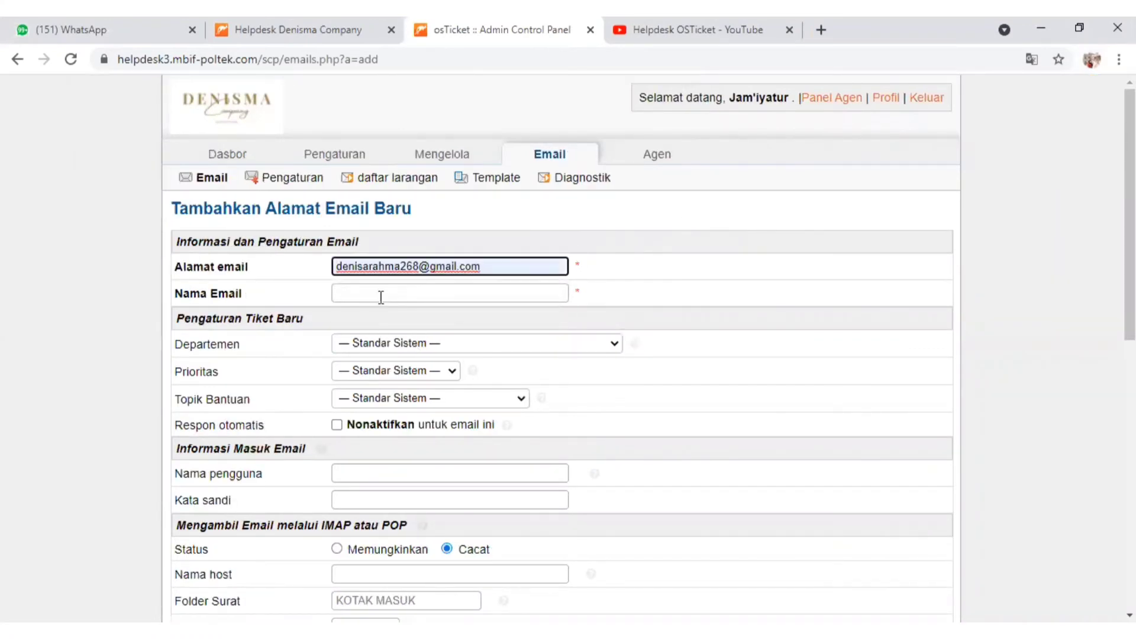
left_click(373, 289)
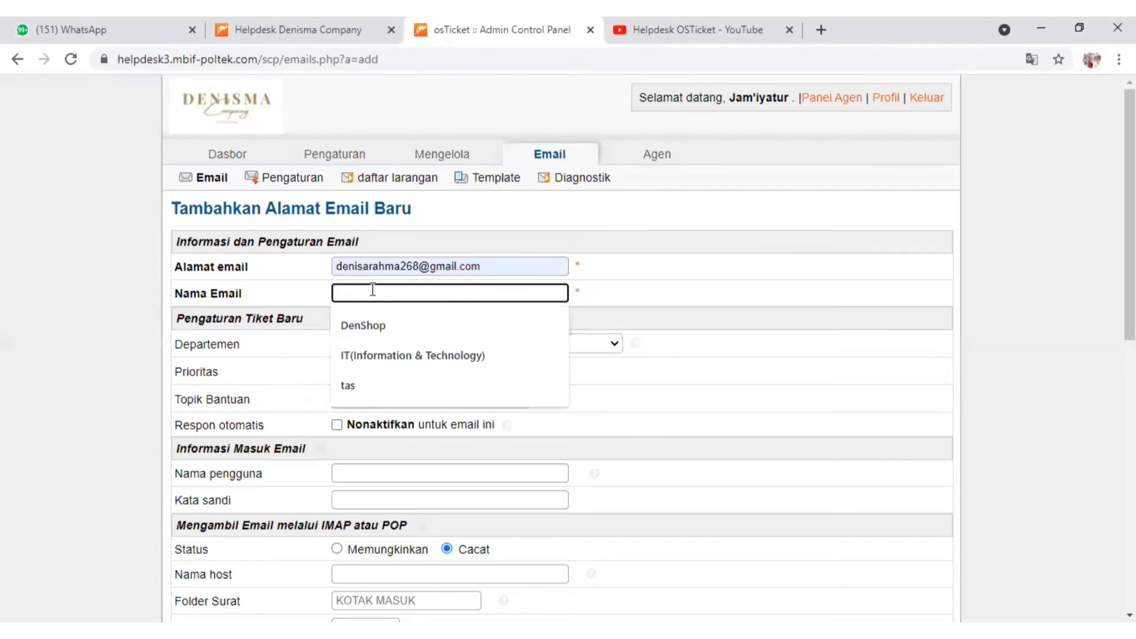
type("Deniss")
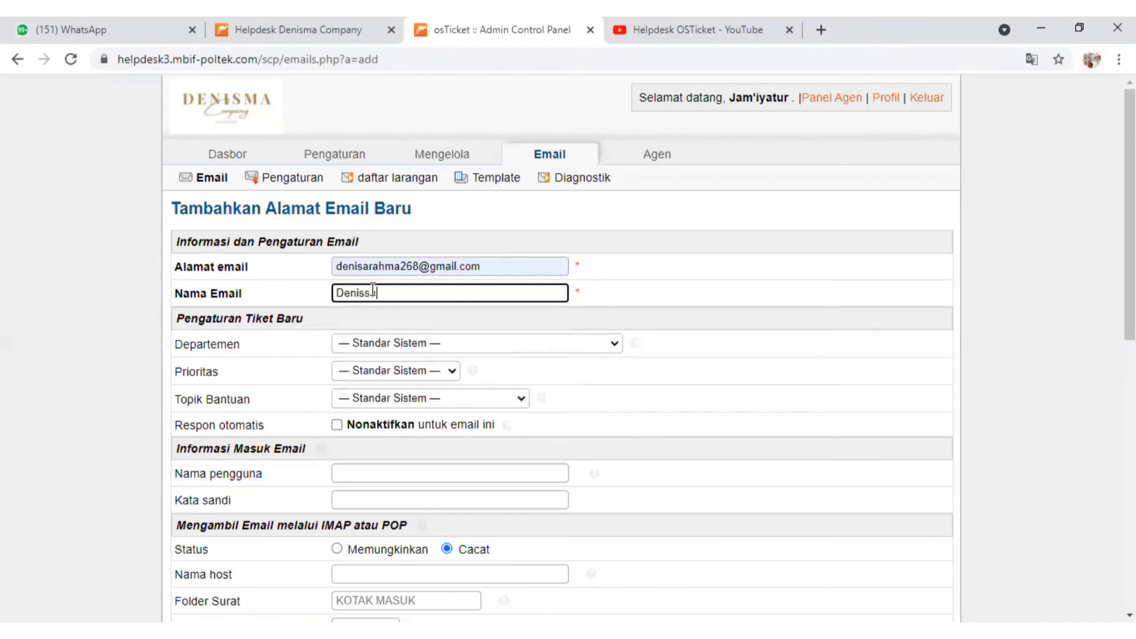
type("a")
Set the new email's department to Penjualan & Pemasaran, priority to Normal and help topic to Pertanyaan Umum, and submit the form
left_click(420, 343)
left_click(419, 458)
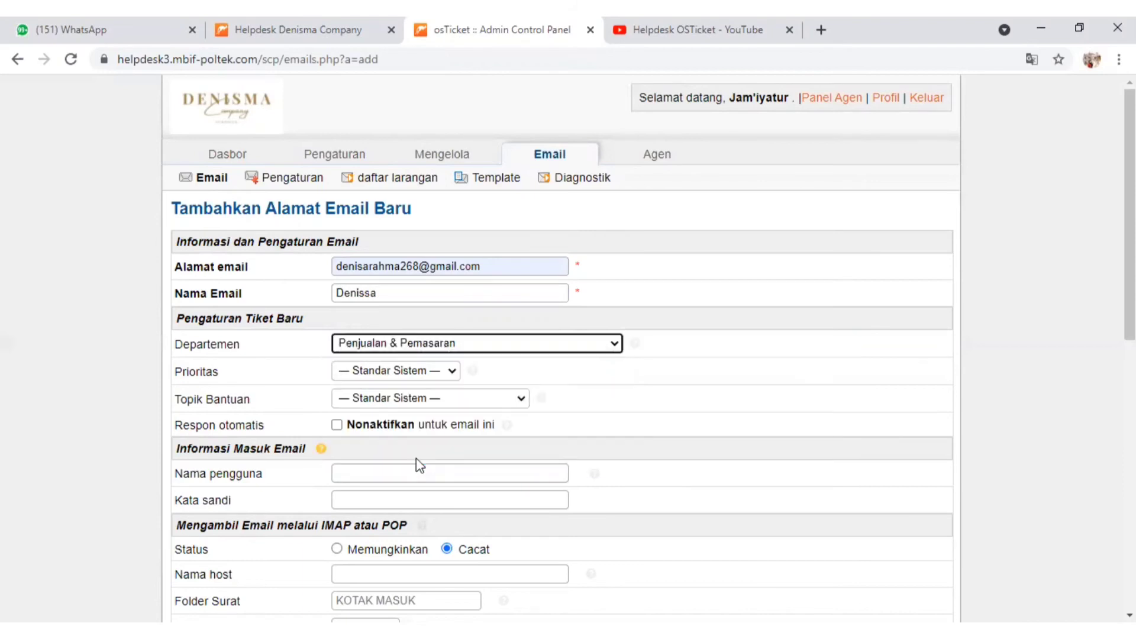
left_click(445, 371)
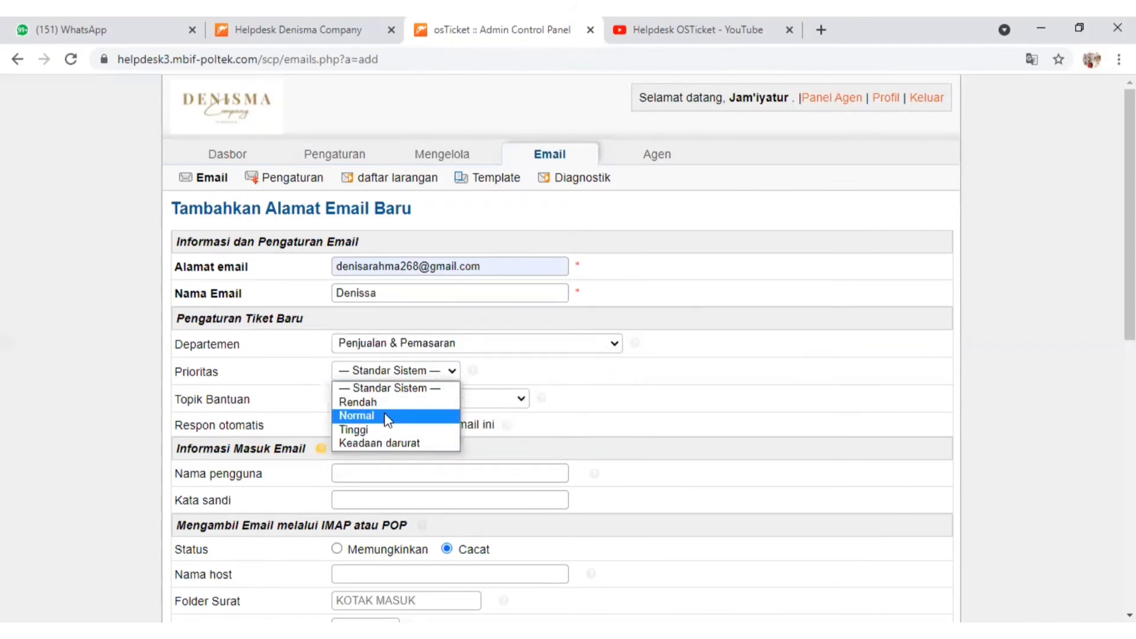
left_click(388, 417)
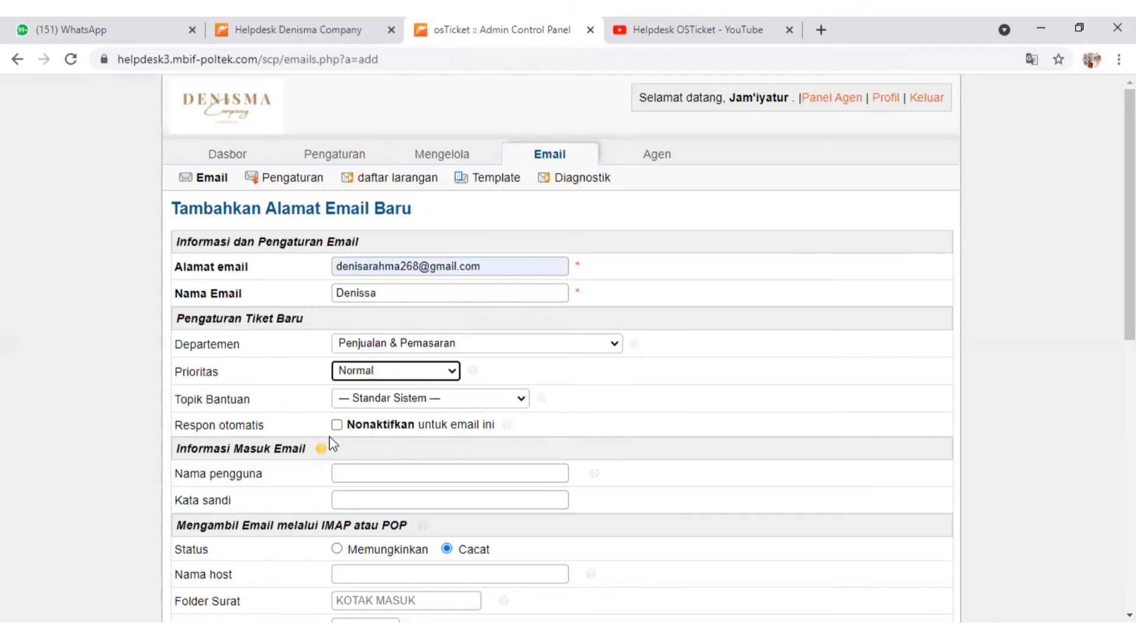
left_click(520, 396)
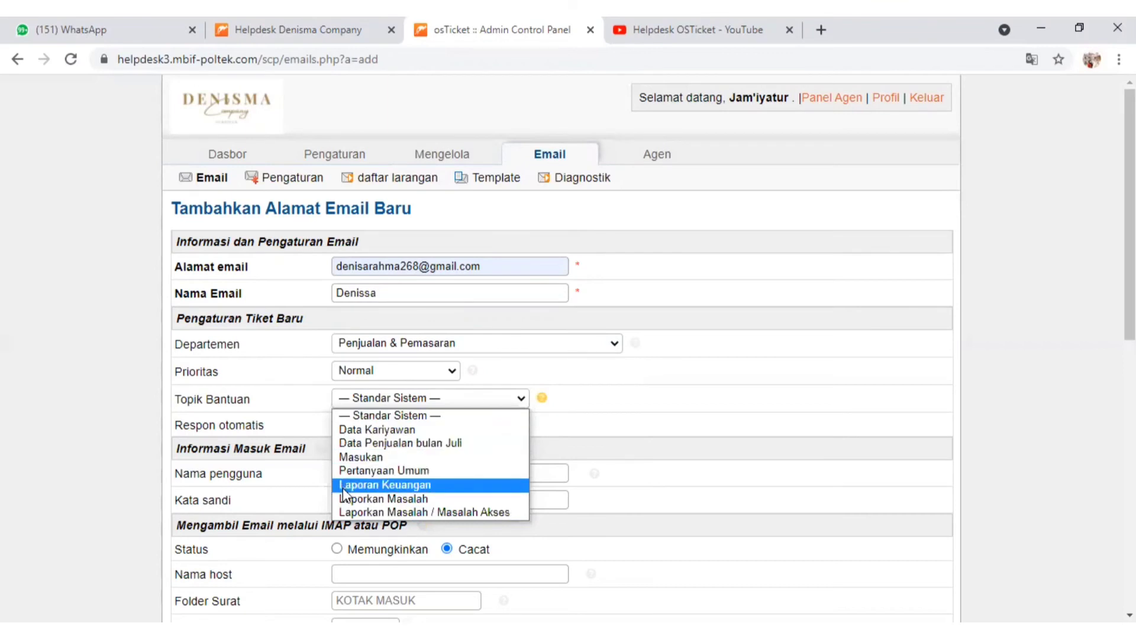
left_click(356, 470)
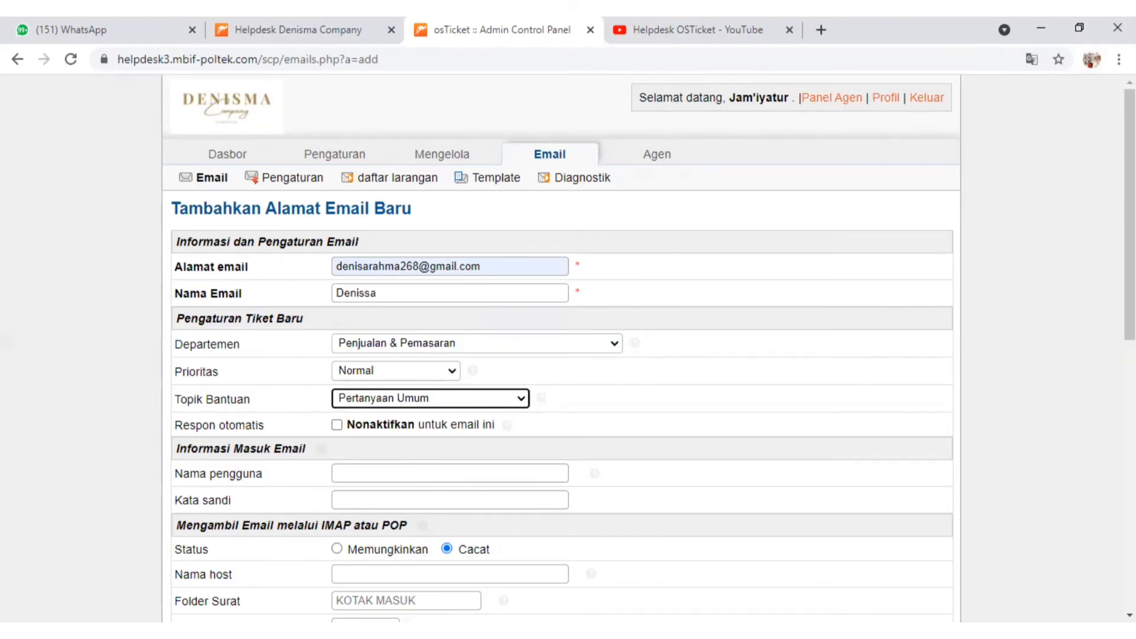
scroll(568, 355, "down", 10)
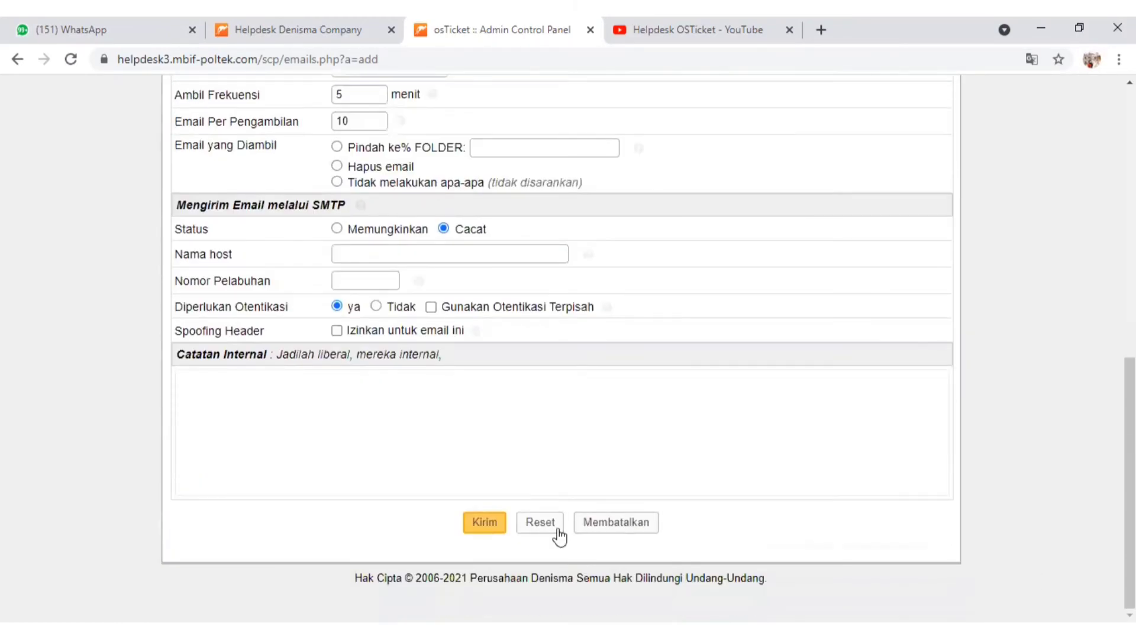
left_click(481, 526)
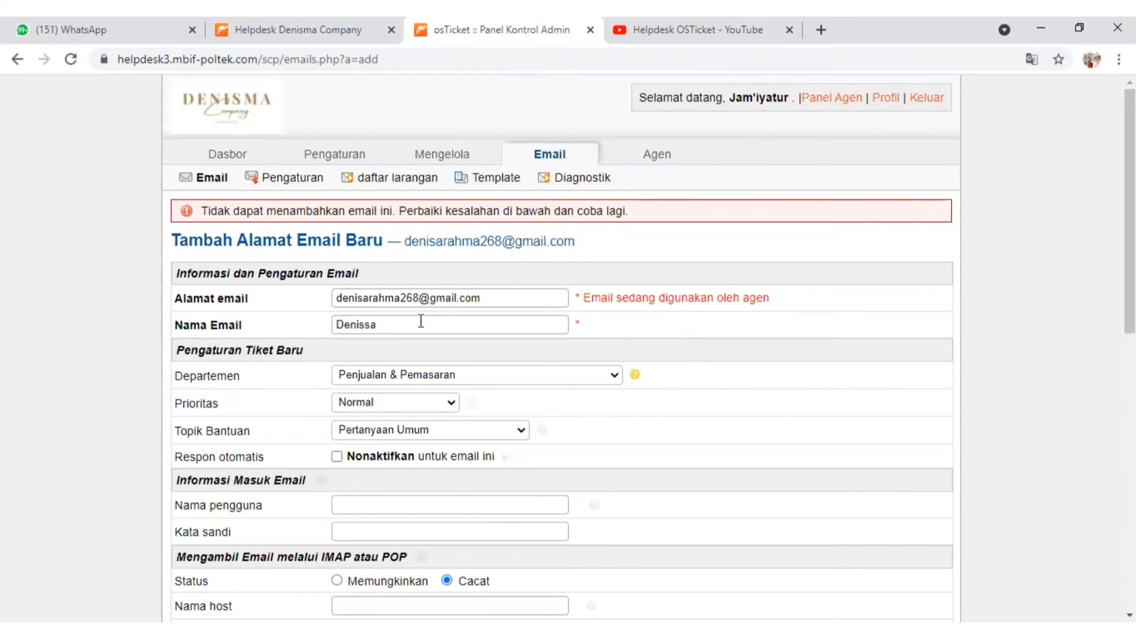
Replace the new email's address with a different contact's Gmail address
scroll(1129, 616, "down", 7)
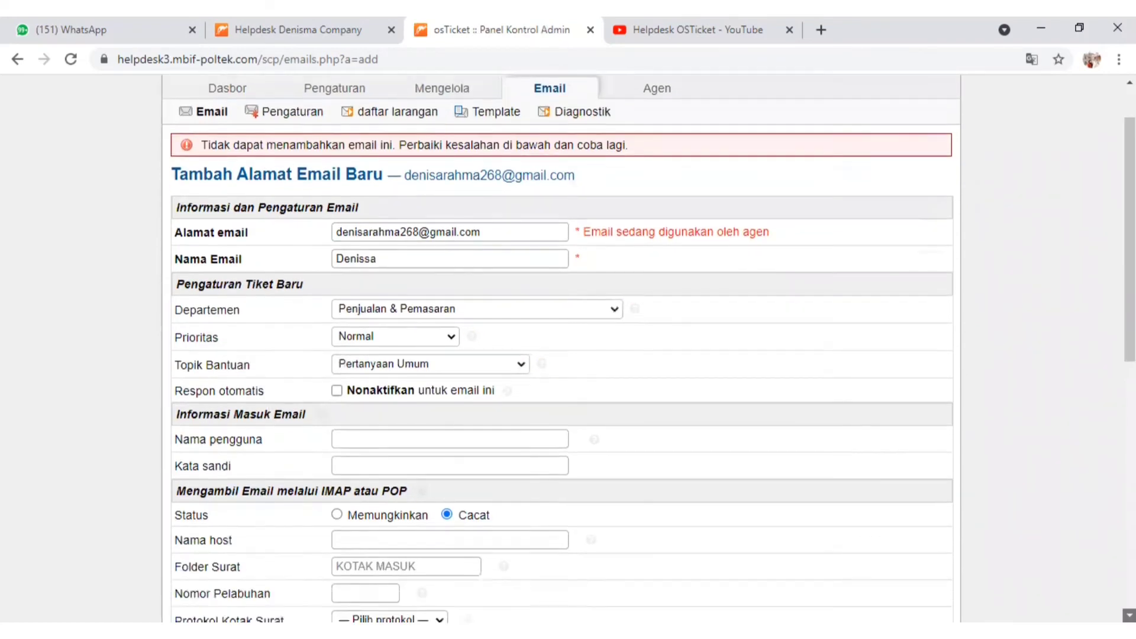
scroll(1129, 616, "down", 4)
left_click(485, 522)
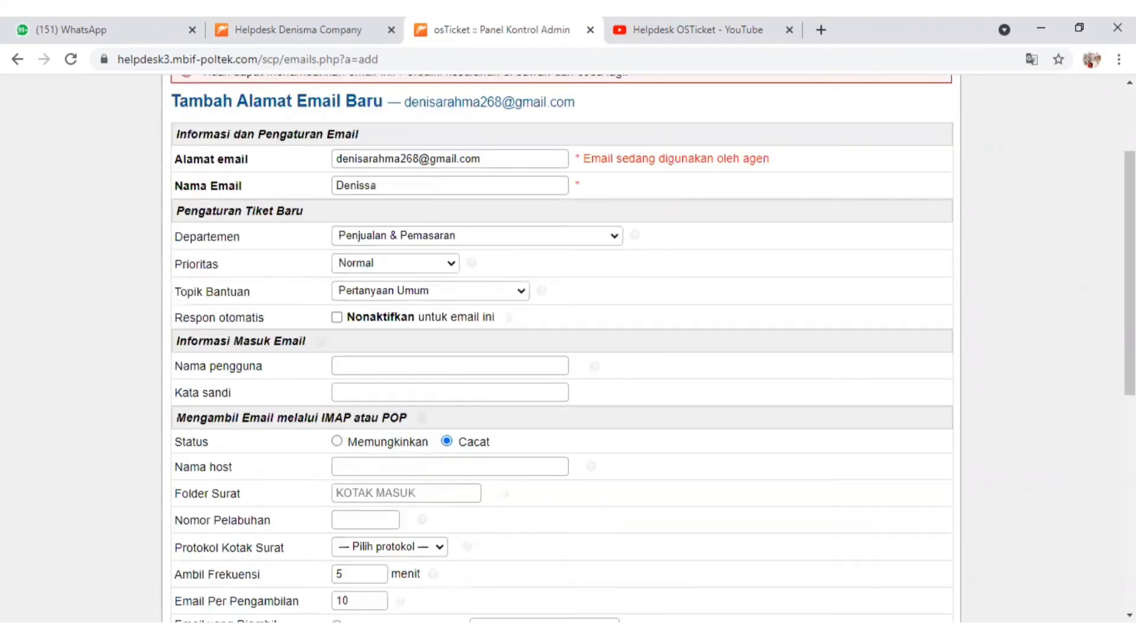
left_click(522, 164)
key("BackSpace")
key("BackSpace")
key("BackSpace")
key("BackSpace")
key("BackSpace")
key("BackSpace")
key("BackSpace")
key("BackSpace")
key("BackSpace")
key("BackSpace")
key("BackSpace")
key("BackSpace")
key("BackSpace")
key("BackSpace")
key("BackSpace")
key("BackSpace")
key("BackSpace")
key("BackSpace")
key("BackSpace")
key("BackSpace")
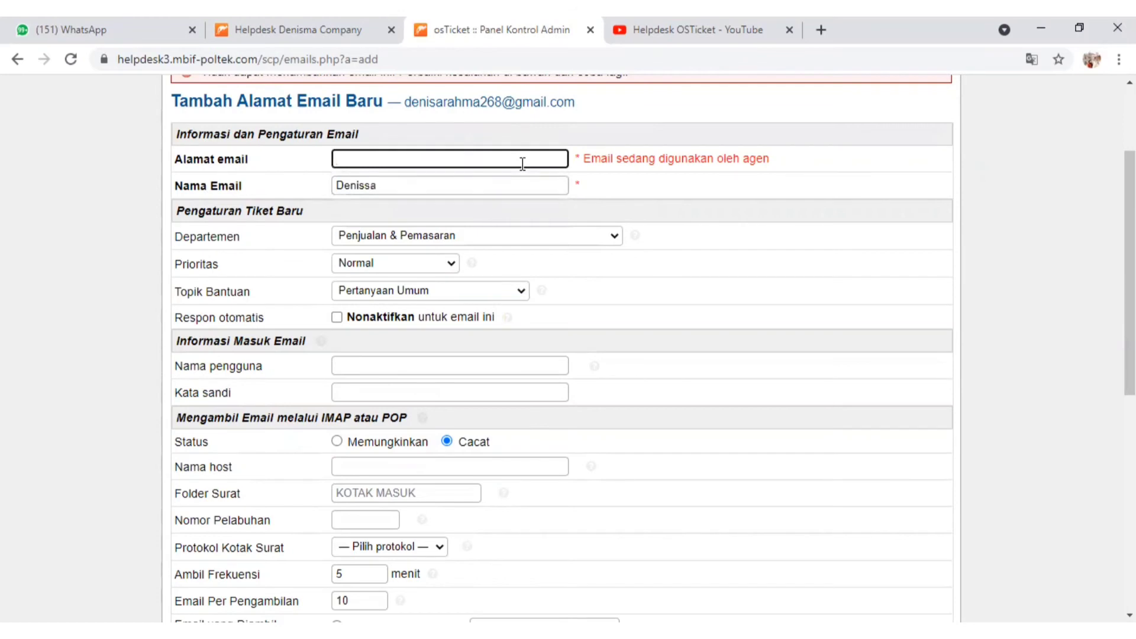
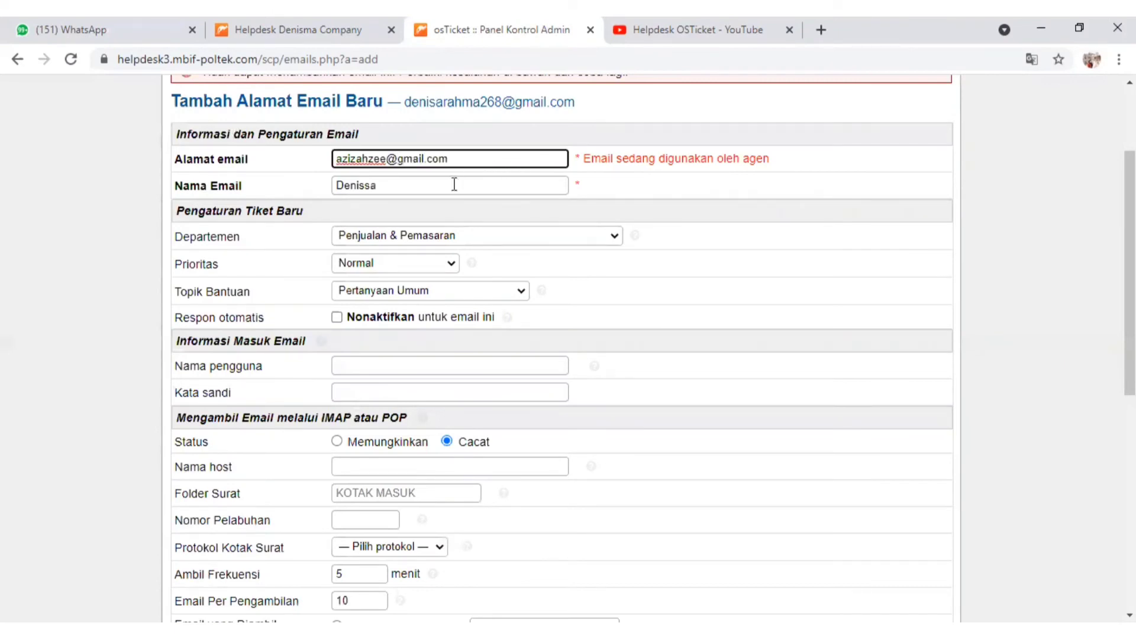
Replace the email's name with the other contact's first name and submit the new email
left_click(443, 184)
key("BackSpace")
key("BackSpace")
key("BackSpace")
key("BackSpace")
key("BackSpace")
key("BackSpace")
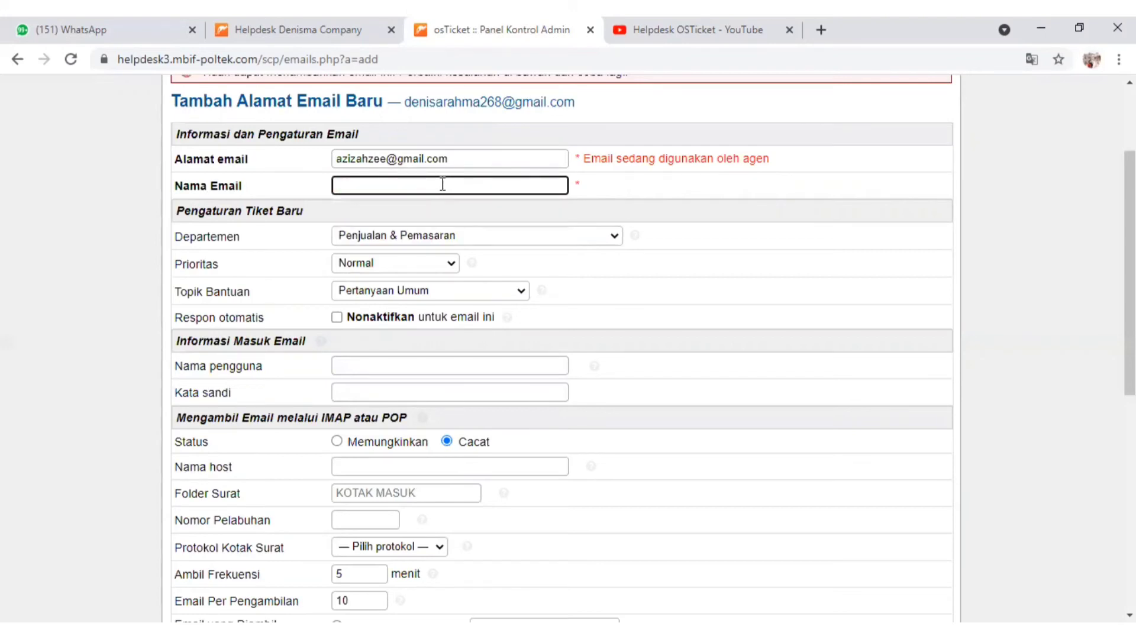
type("azizah")
scroll(562, 355, "down", 8)
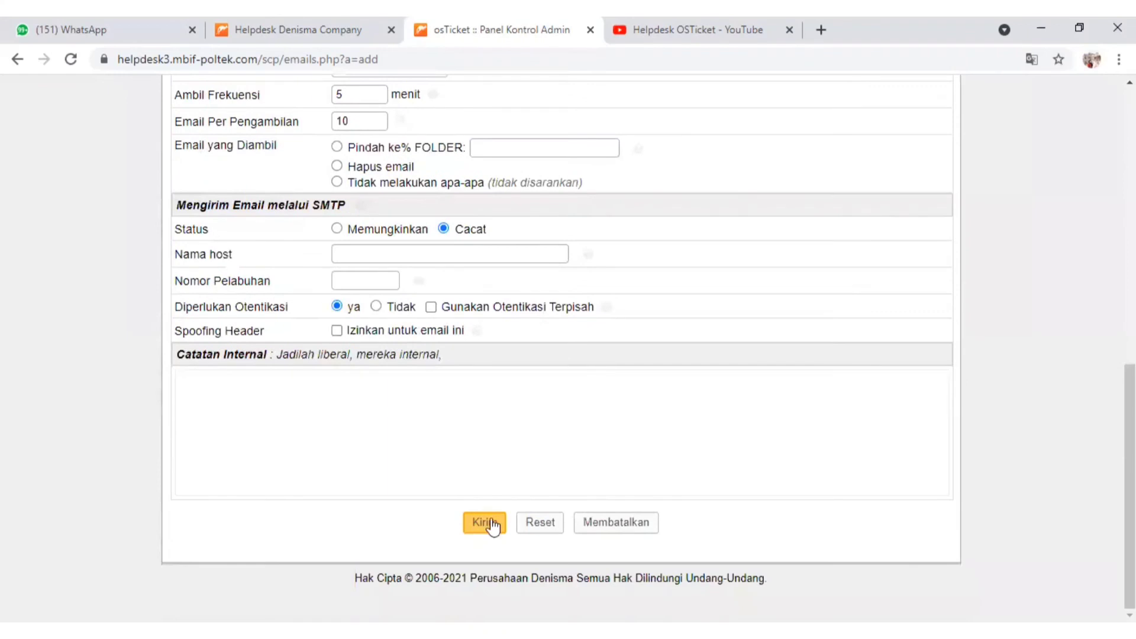
left_click(490, 519)
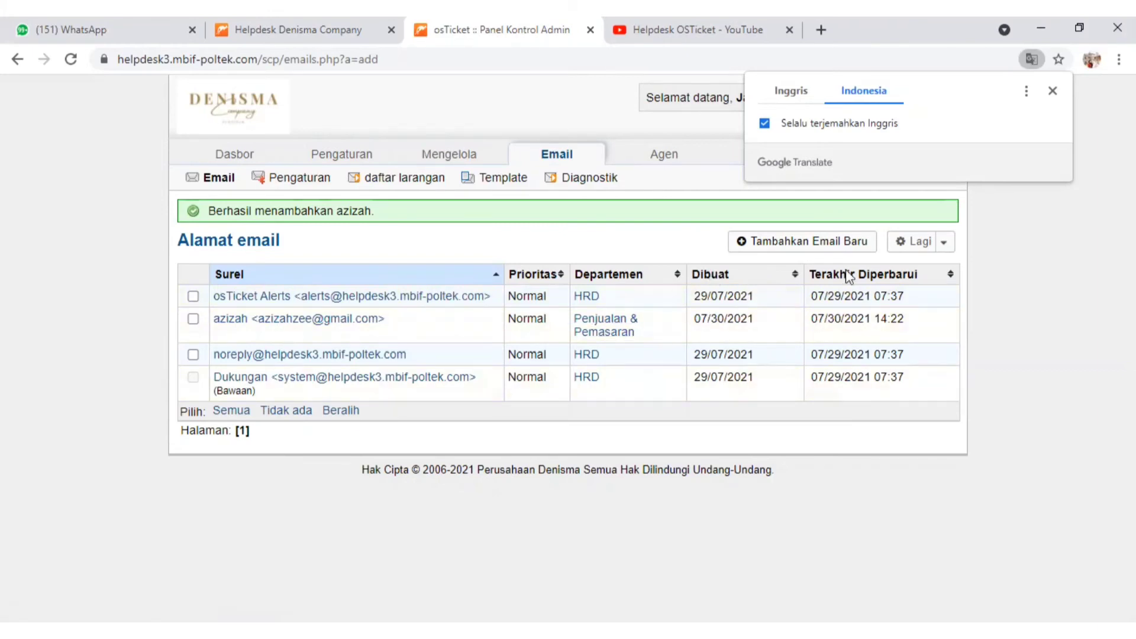
Review the global email settings and options and save them with the existing values
left_click(285, 184)
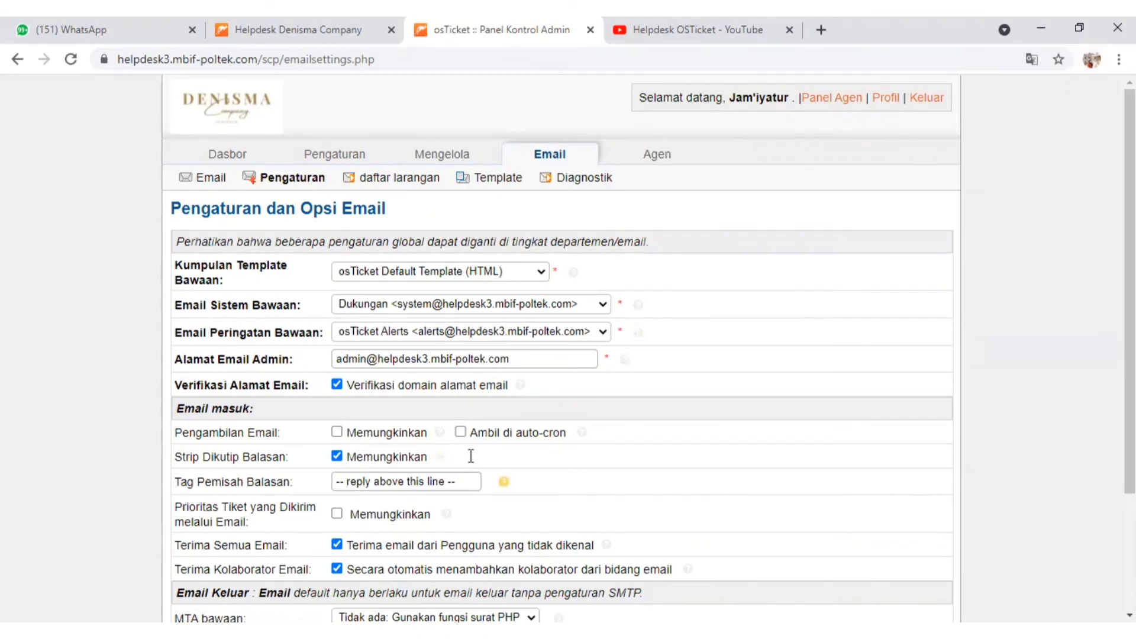
left_click(1129, 615)
scroll(568, 355, "down", 2)
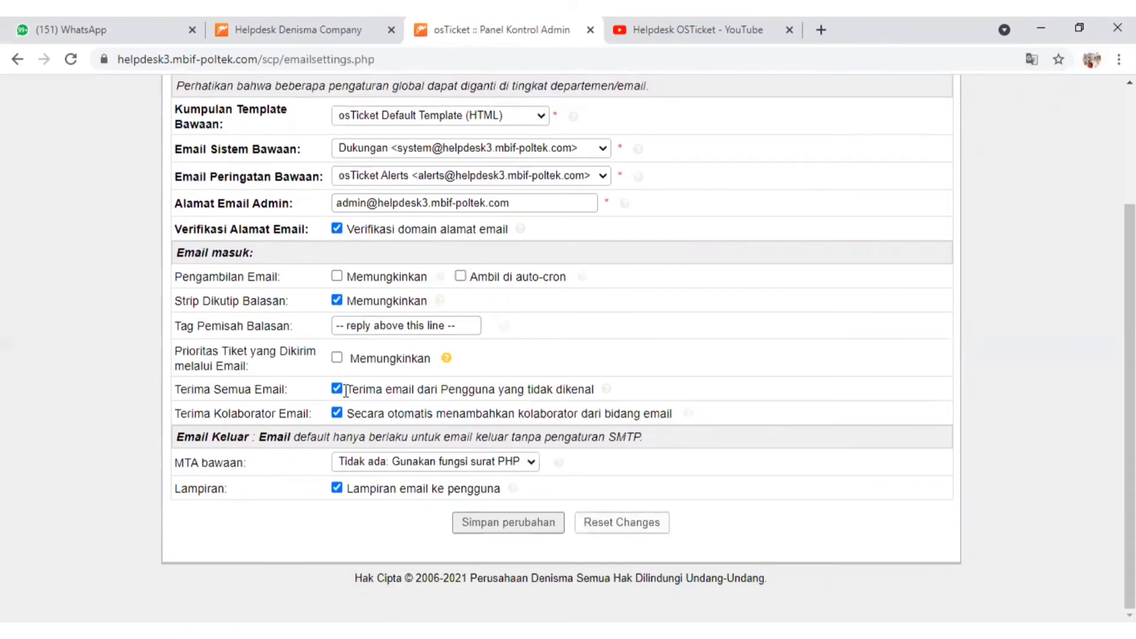
left_click(526, 523)
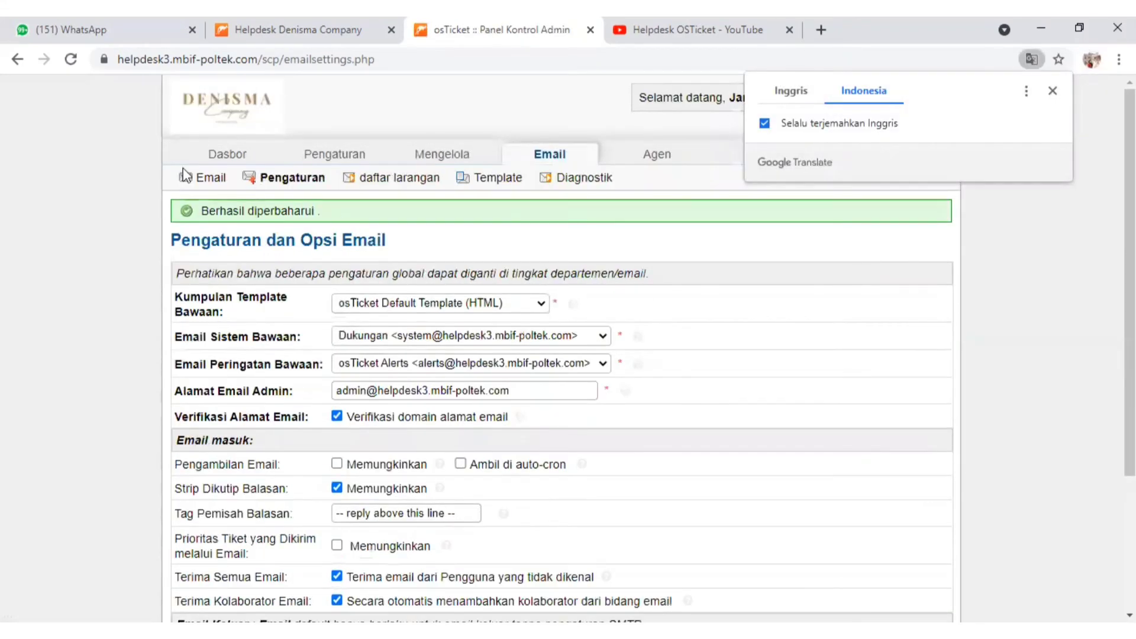
View the banned email list and the list of email template sets
left_click(380, 177)
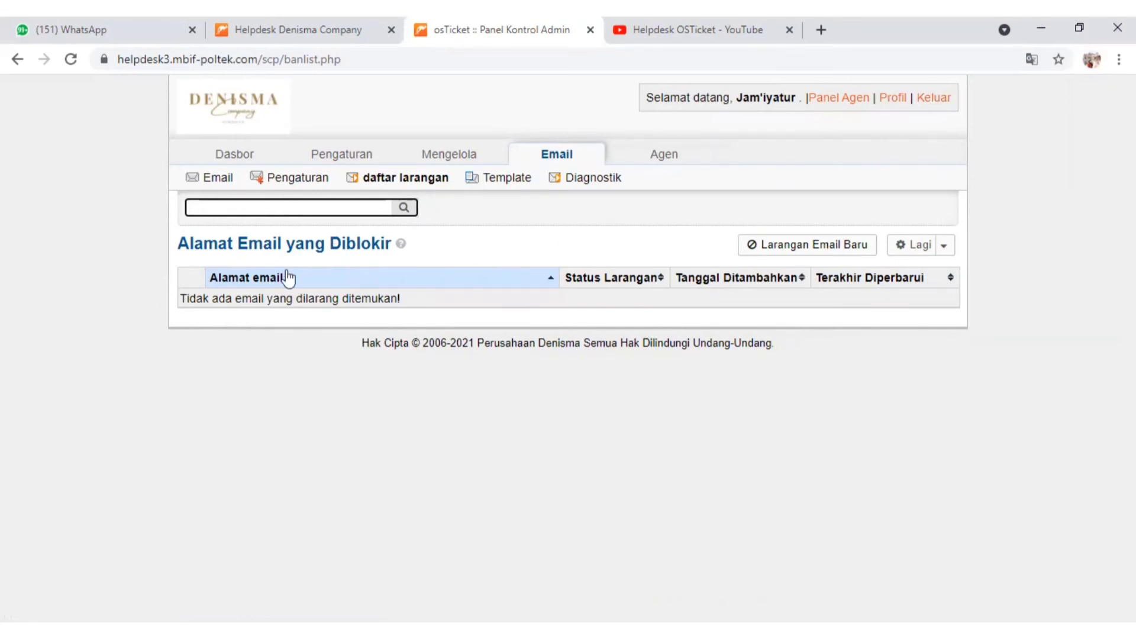
left_click(504, 183)
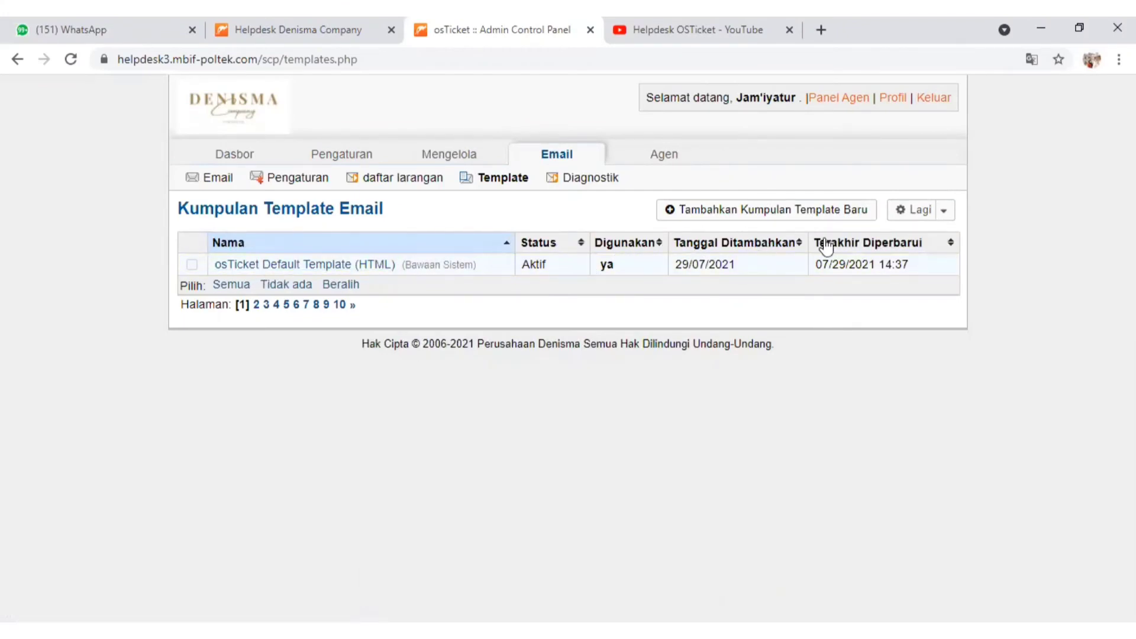
Add an enabled email template set named with a contact's first name, cloned from osTicket Default Template (HTML)
left_click(762, 217)
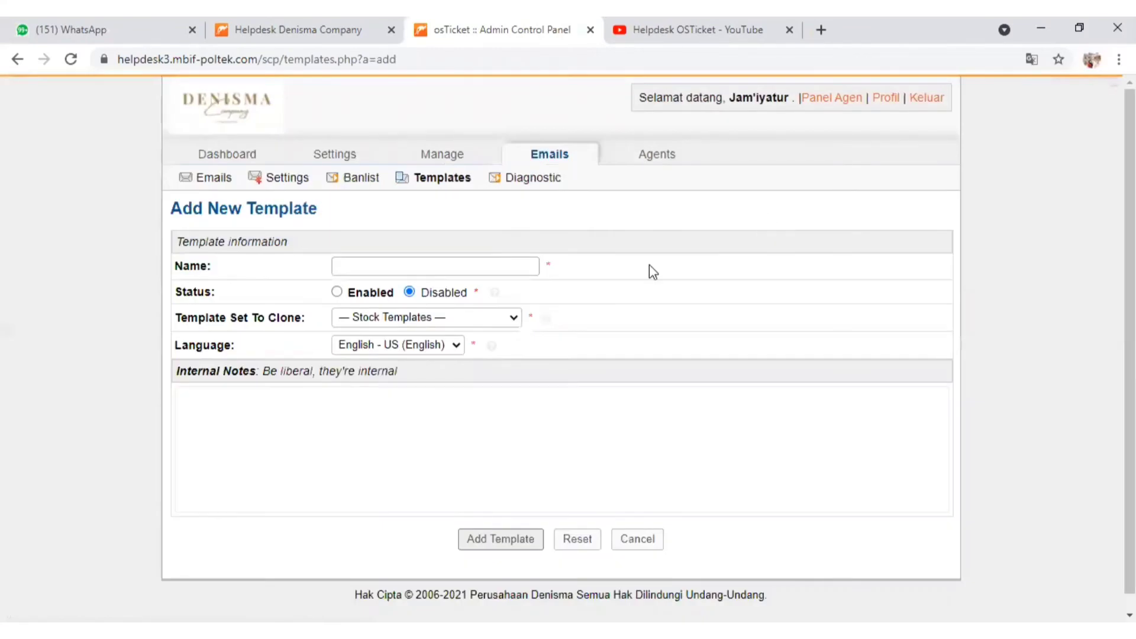
left_click(413, 268)
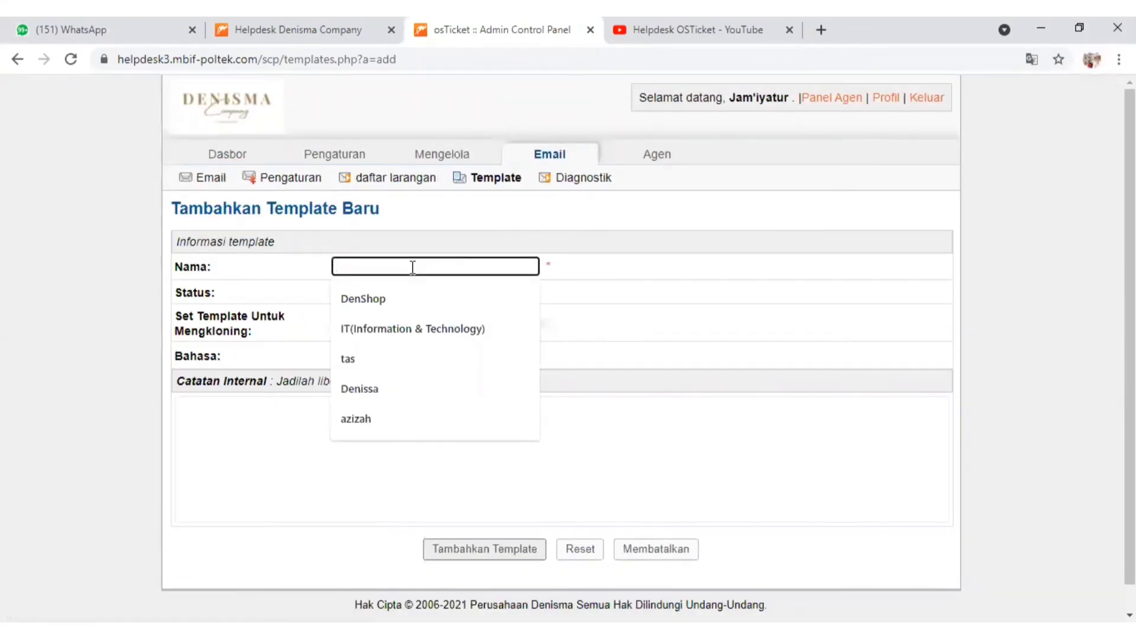
type("De")
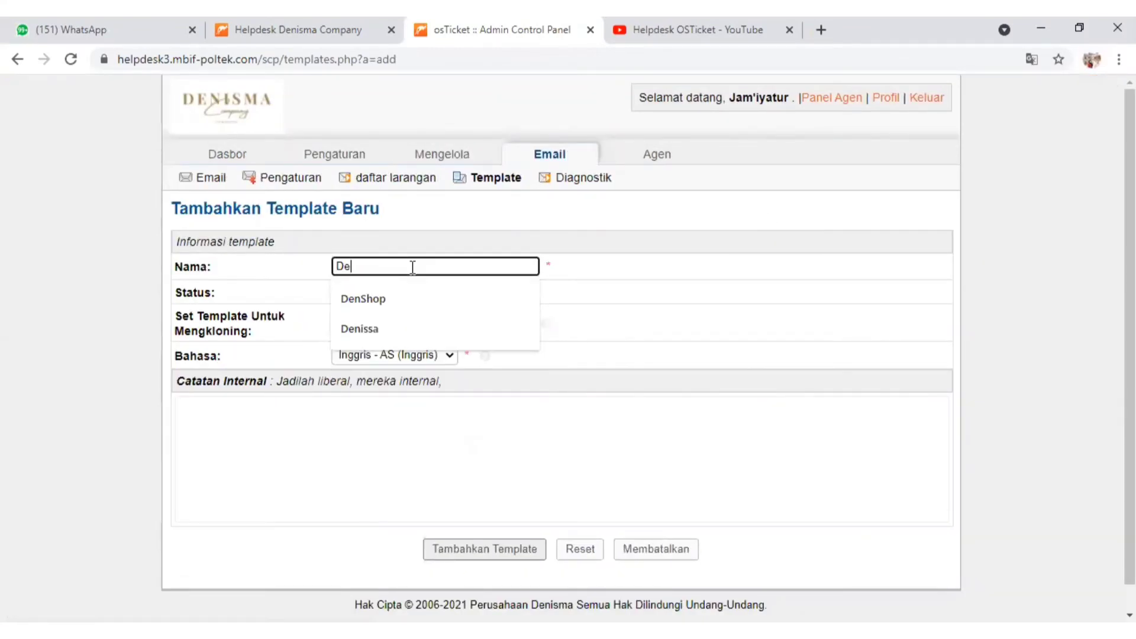
left_click(362, 328)
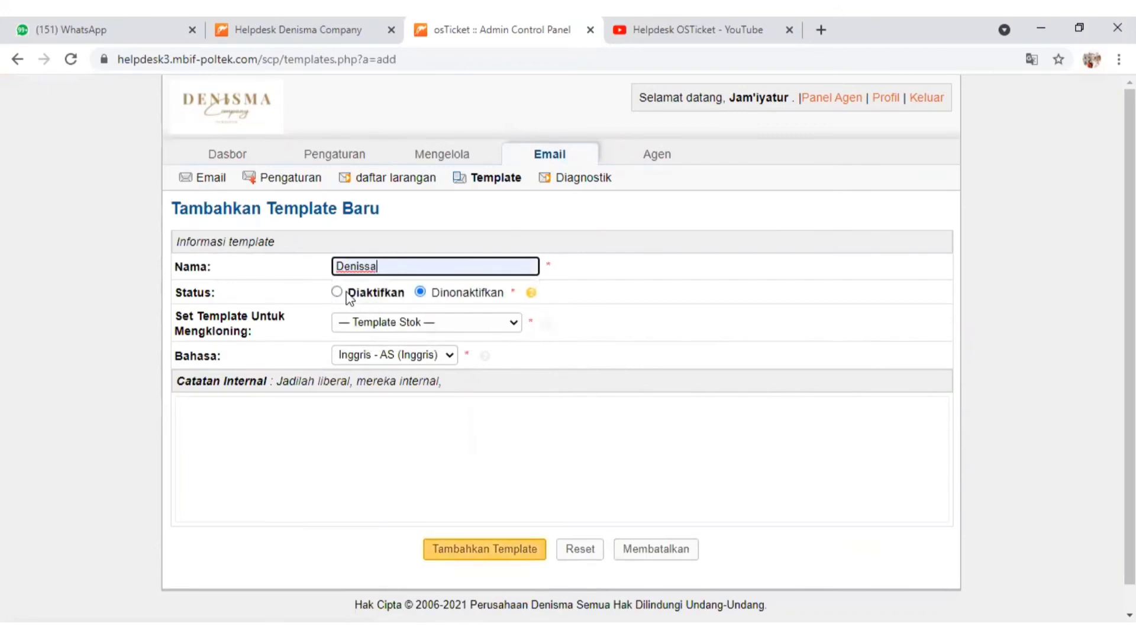
left_click(337, 293)
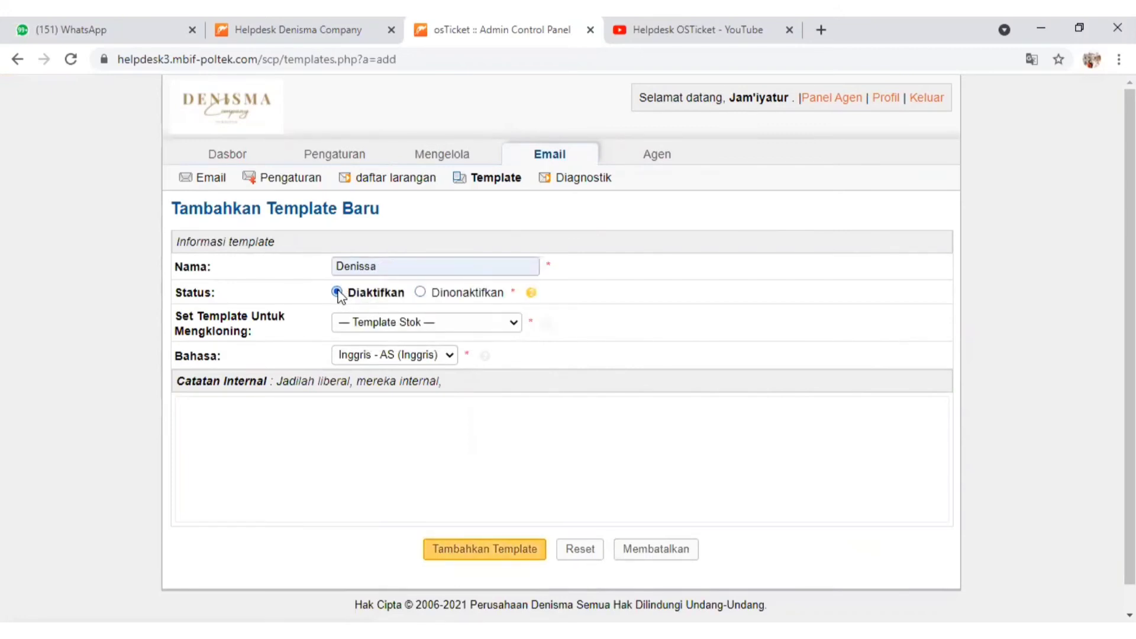
left_click(477, 315)
left_click(480, 353)
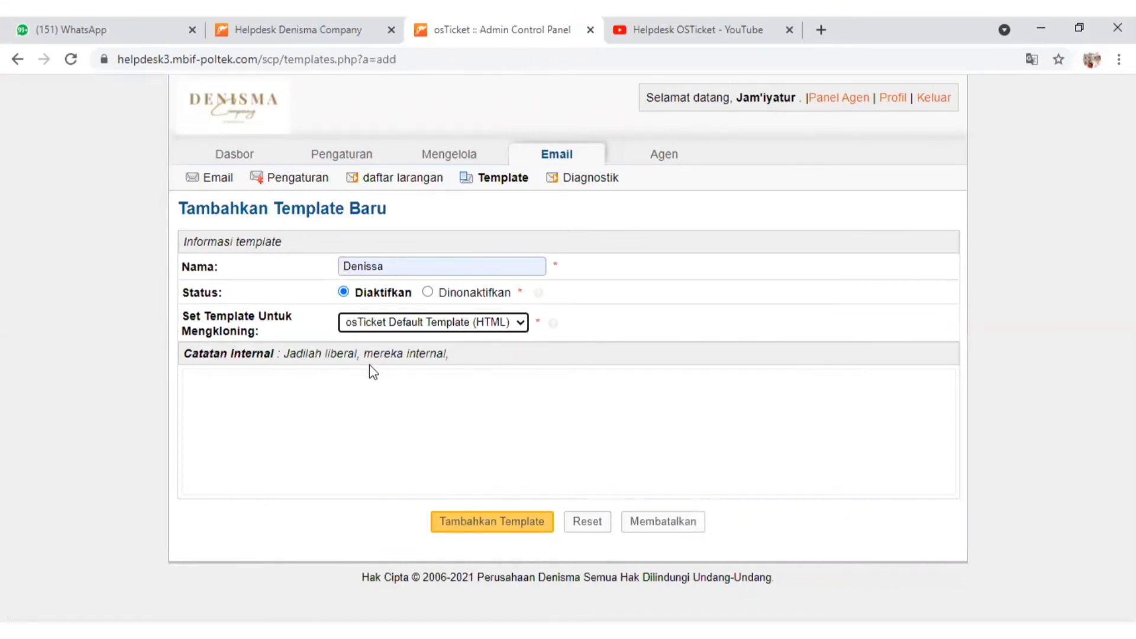
left_click(489, 518)
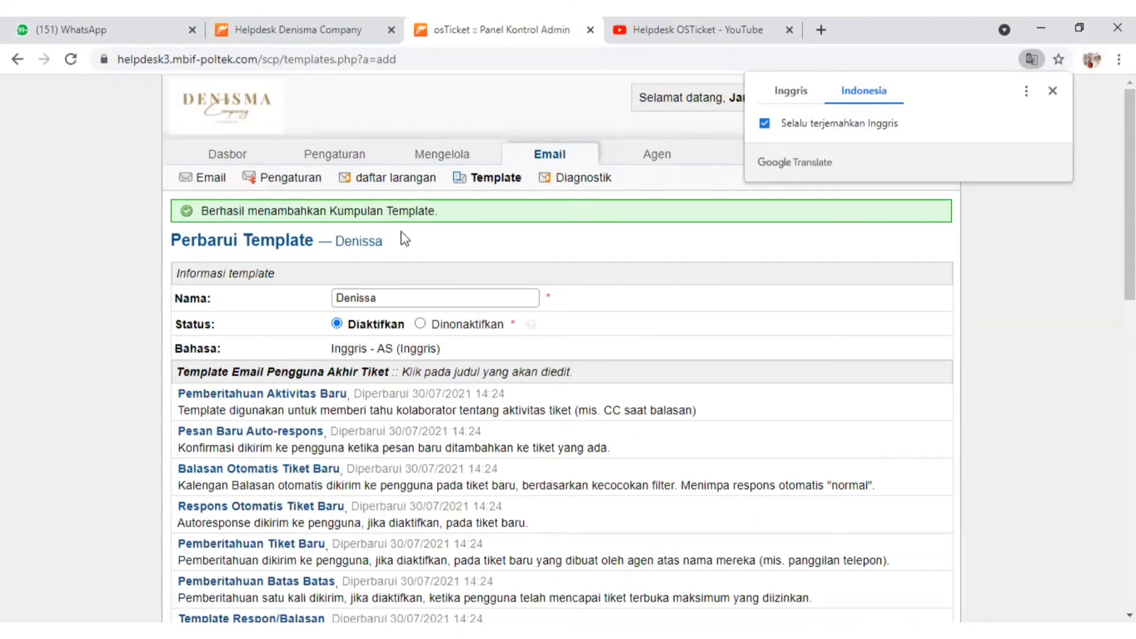
Set up an outgoing email test from the helpdesk's noreply address to the first suggested contact's Gmail address
left_click(578, 187)
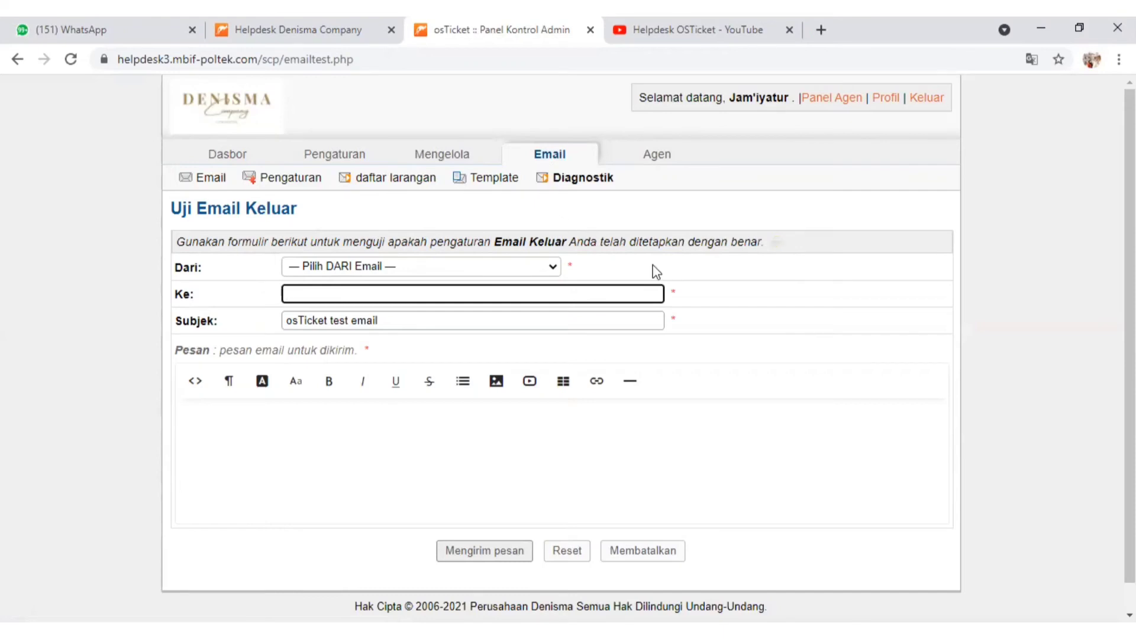
left_click(376, 267)
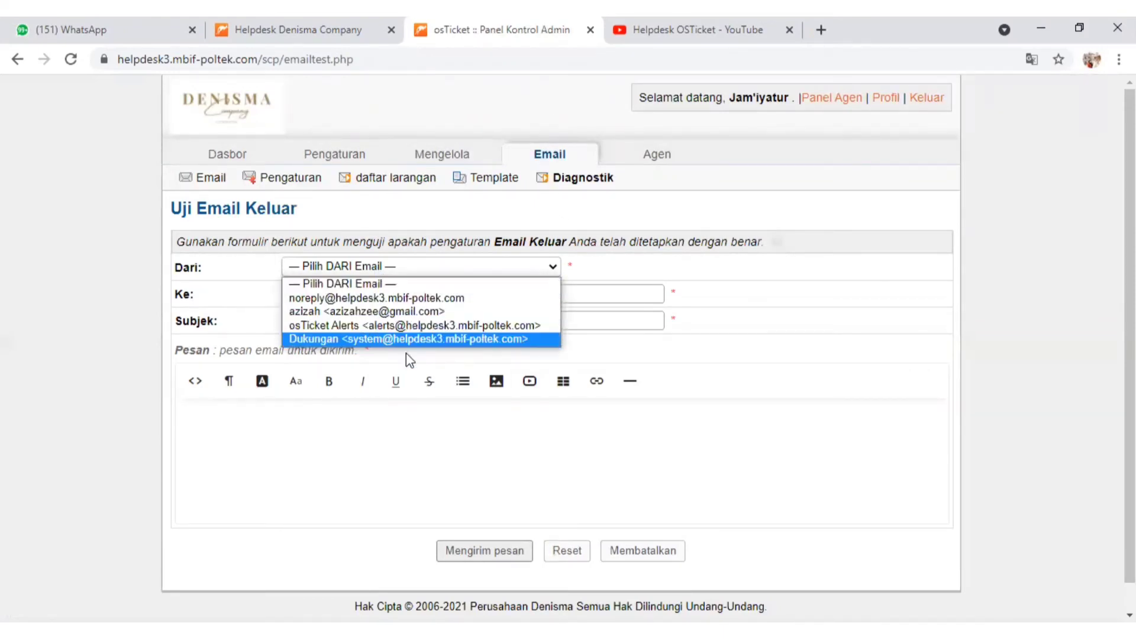
left_click(369, 297)
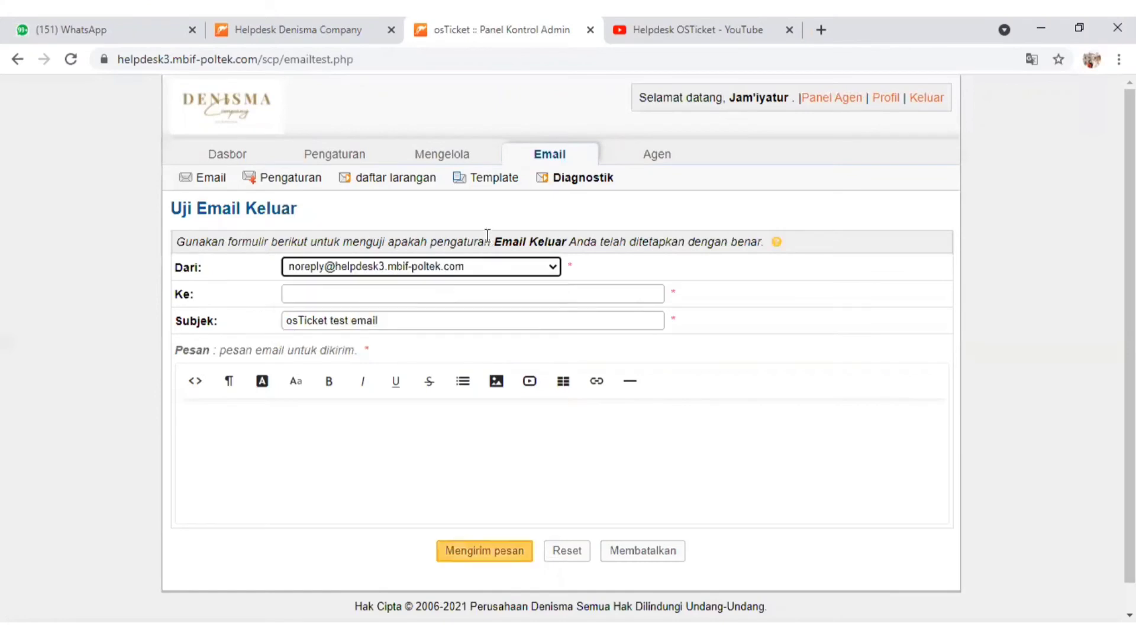
left_click(341, 287)
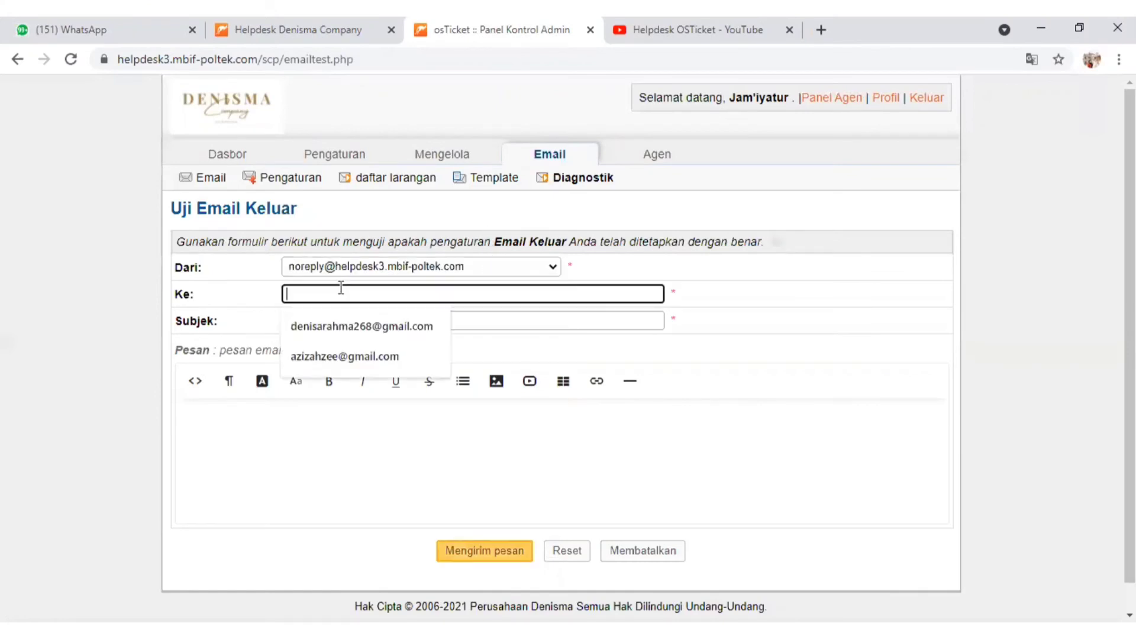
left_click(343, 324)
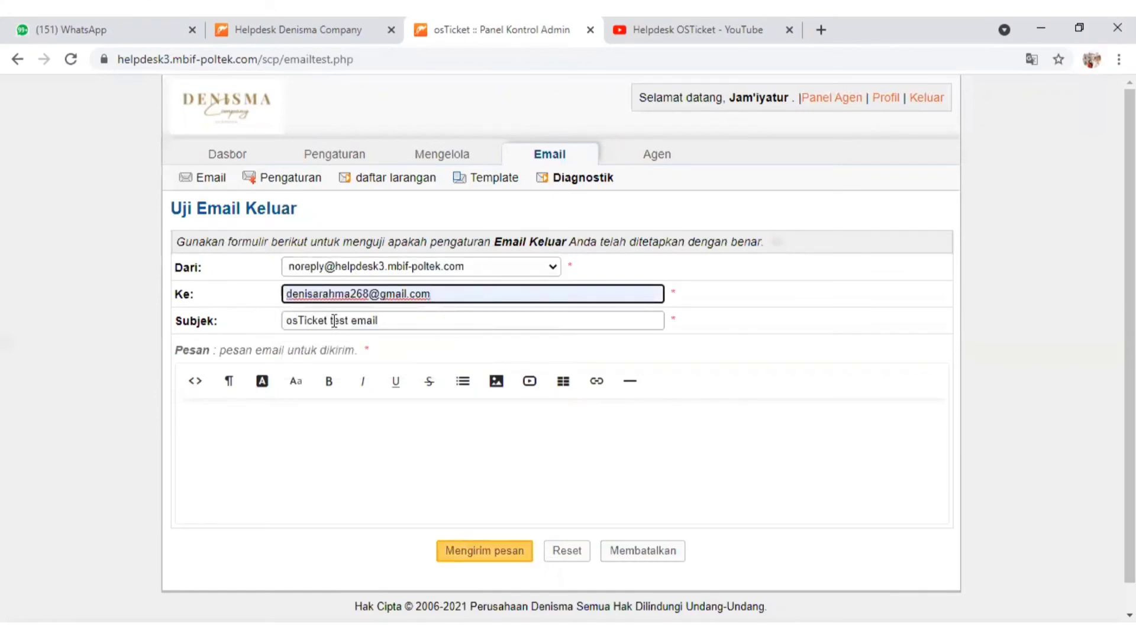
Write "Trimakasih" as the test email's message, keep the subject osTicket test email, and send it
left_click(334, 321)
left_click(351, 348)
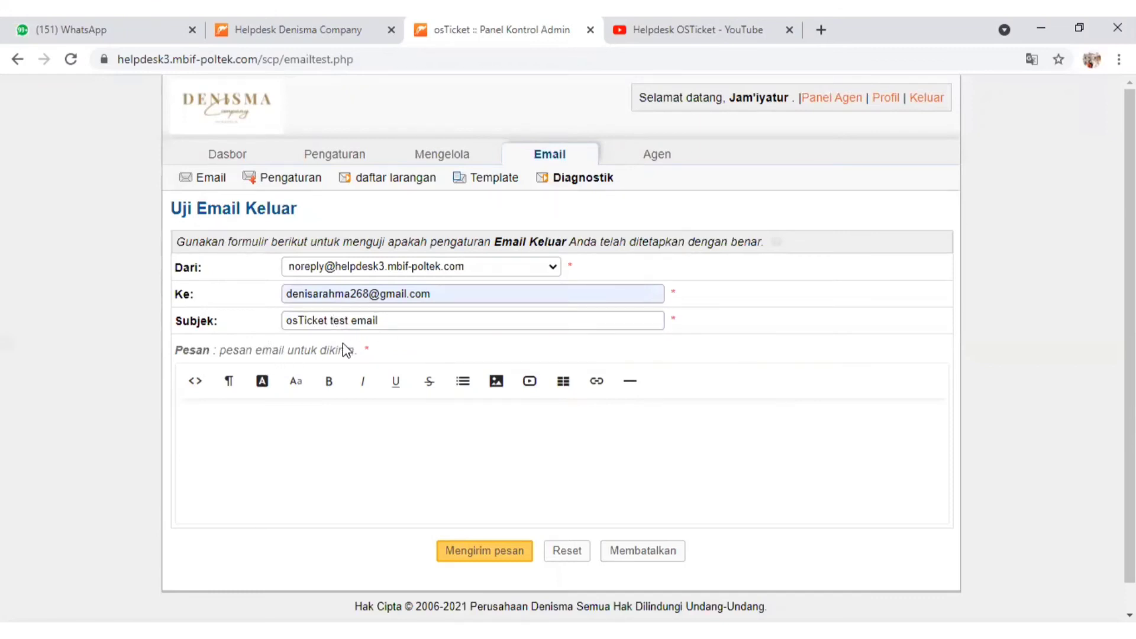
left_click_drag(343, 342, 322, 424)
left_click(258, 414)
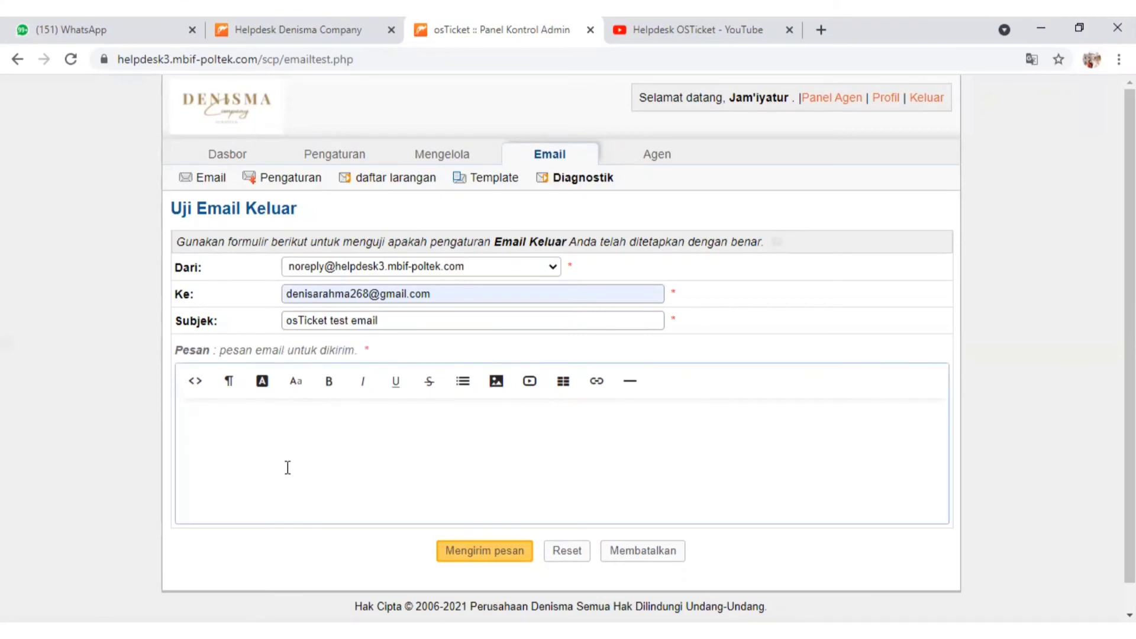
type("Tr")
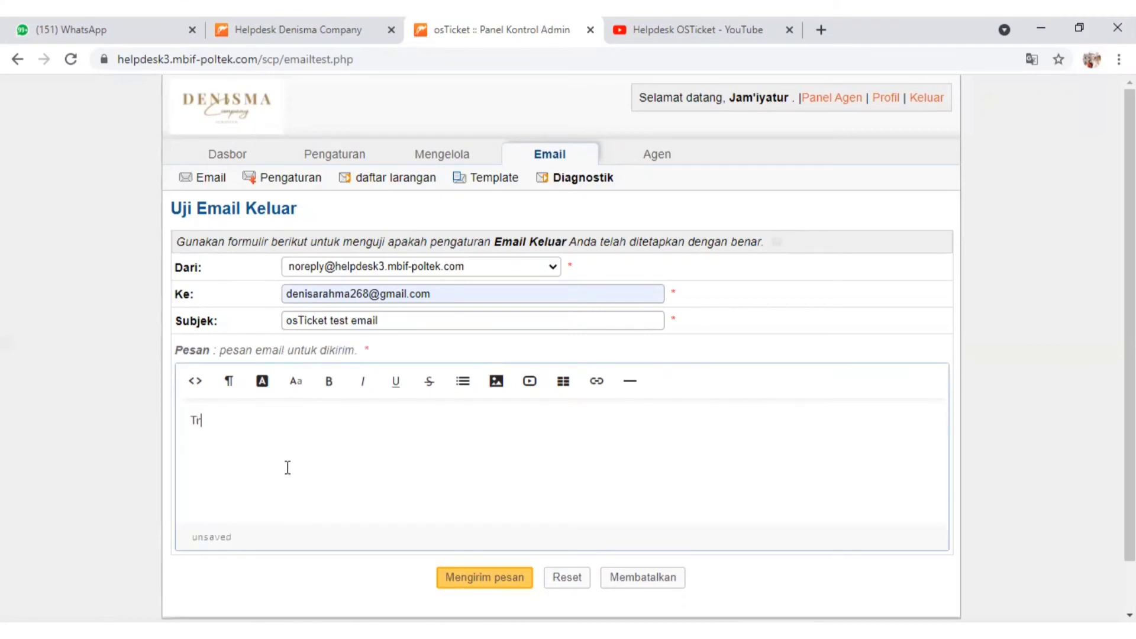
type("imakasih")
left_click(505, 575)
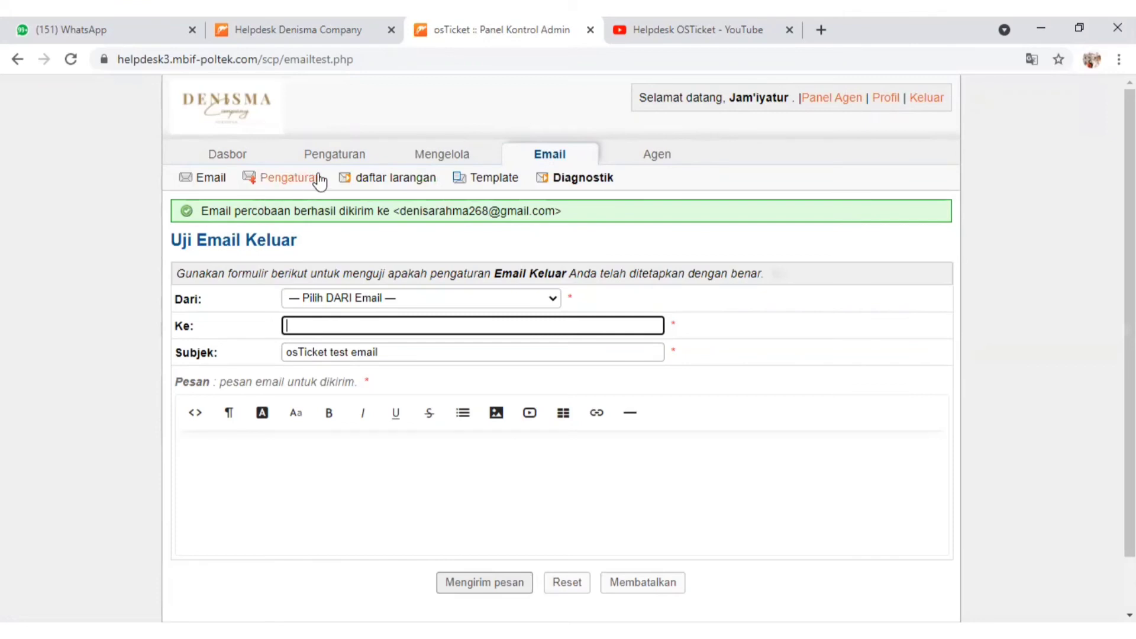
Examine the agent list with its usernames, statuses, departments and last logins
left_click(639, 157)
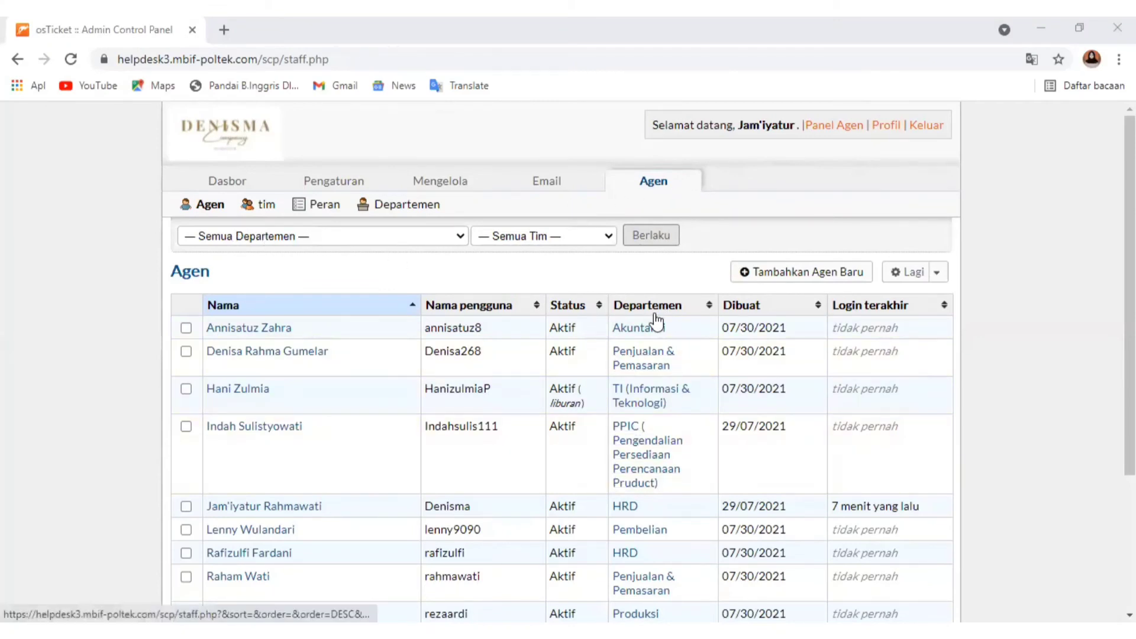
scroll(668, 420, "down", 3)
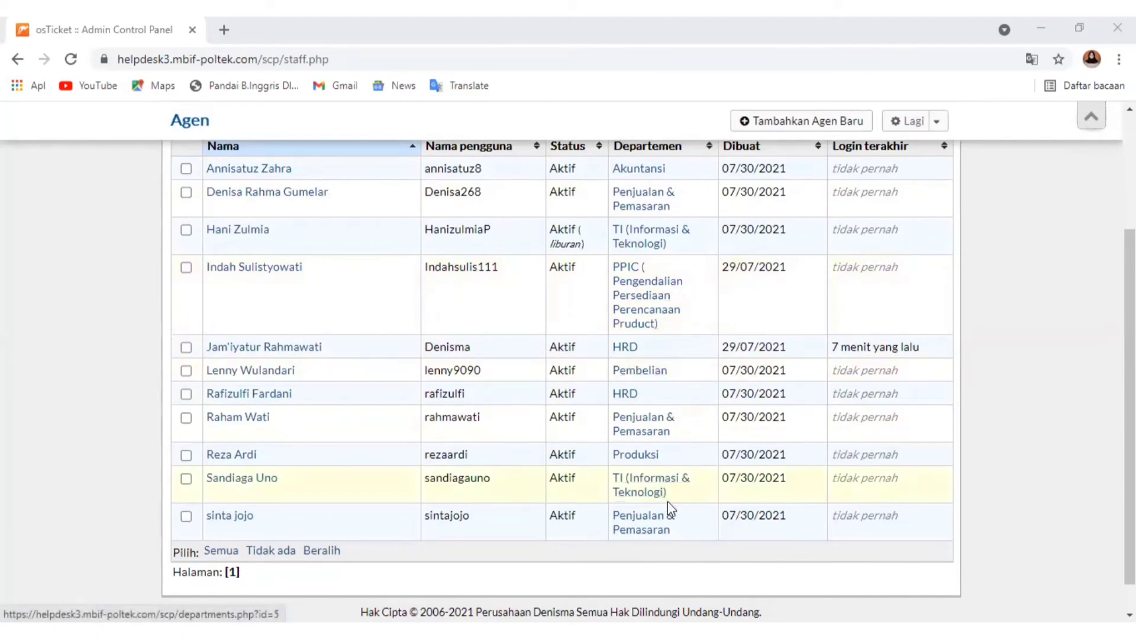
scroll(685, 456, "up", 3)
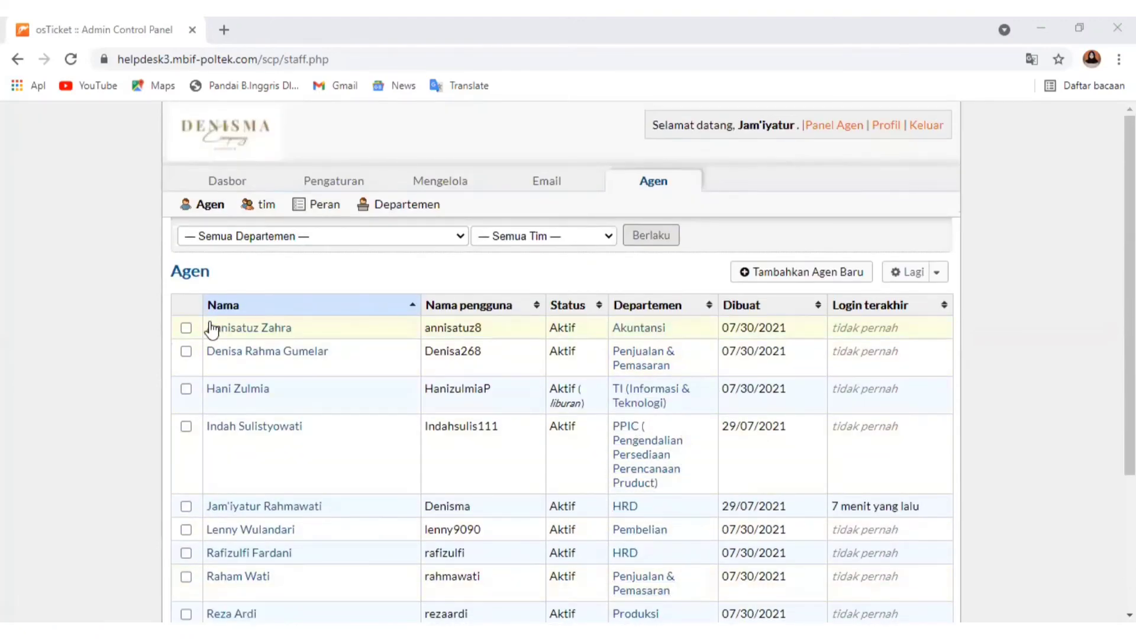
scroll(237, 378, "down", 3)
scroll(236, 190, "up", 1)
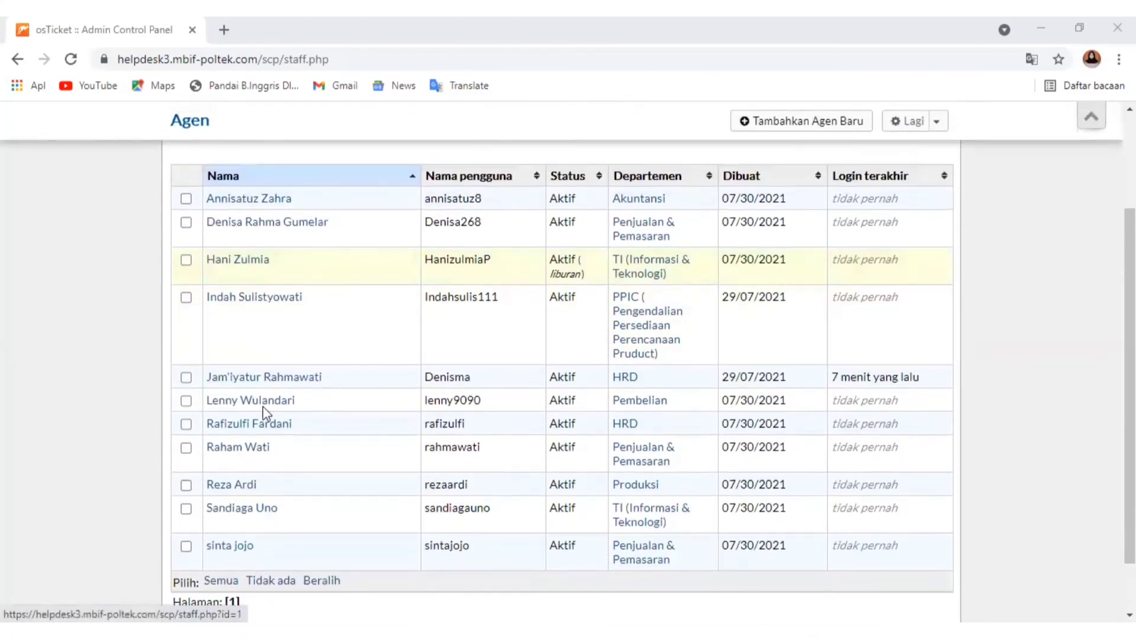
scroll(434, 184, "up", 1)
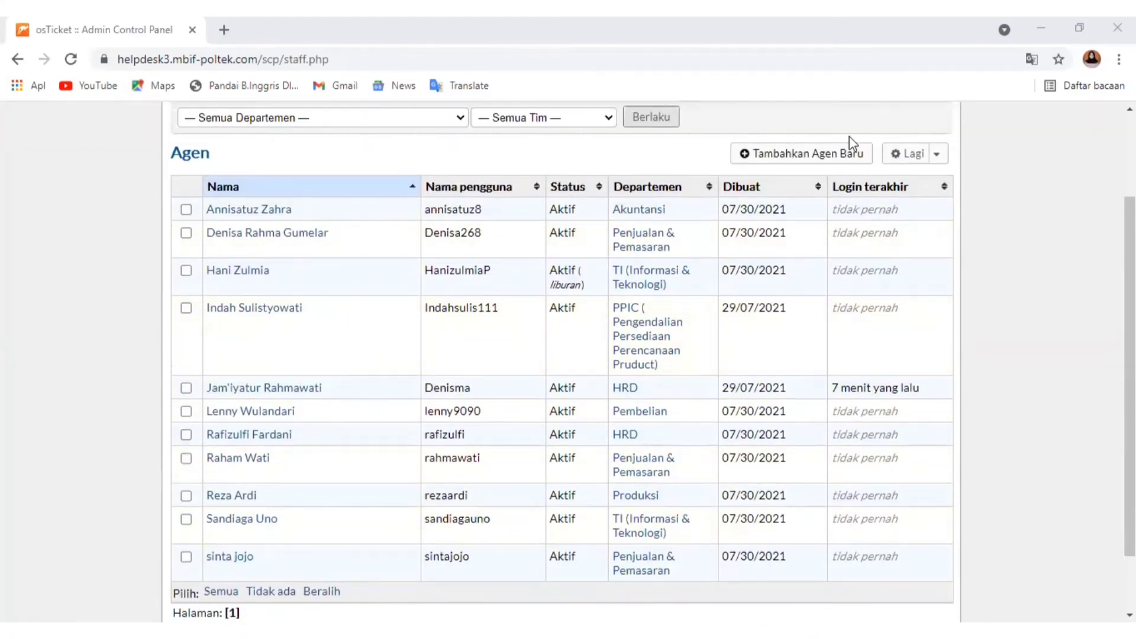
scroll(787, 172, "up", 1)
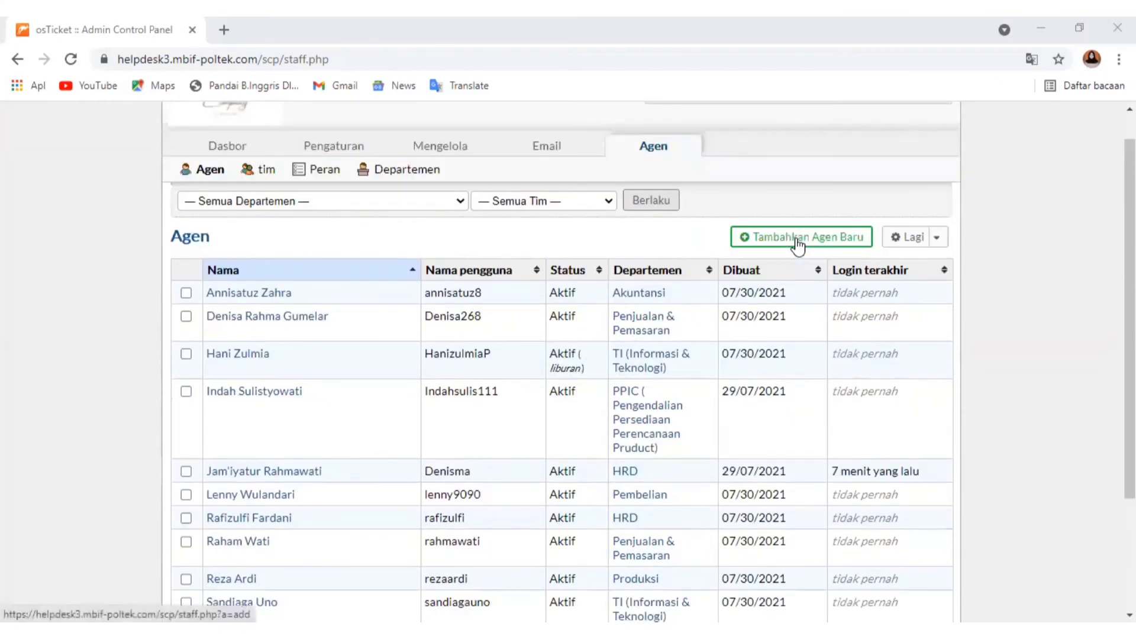
Open the new agent form and examine its department and role choices for primary and extended access
left_click(798, 239)
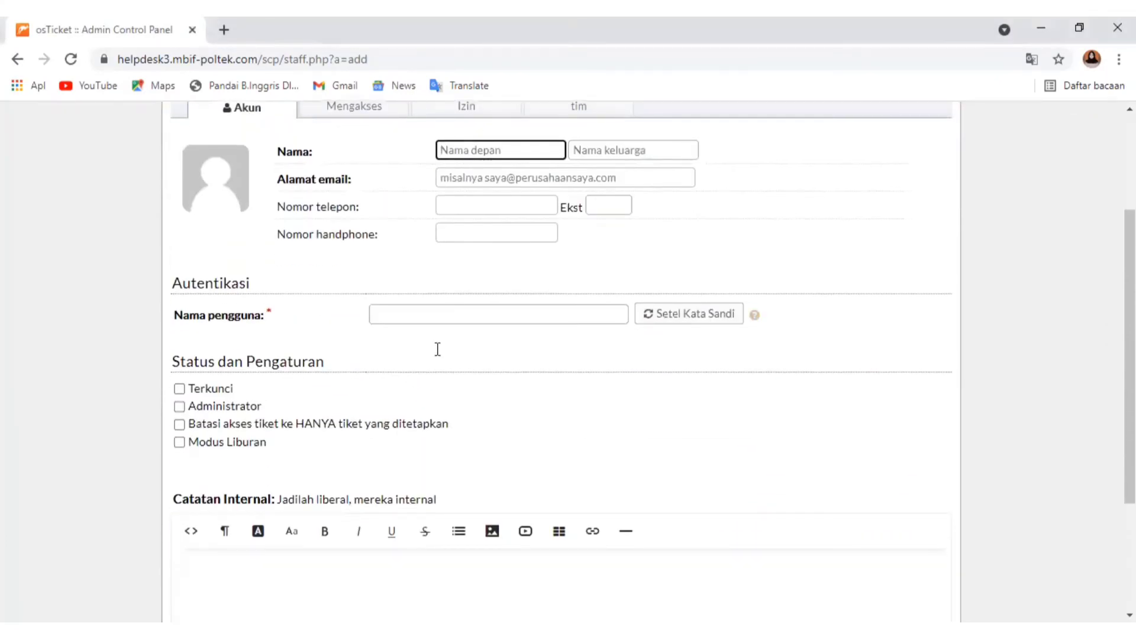
scroll(437, 349, "up", 3)
left_click(336, 275)
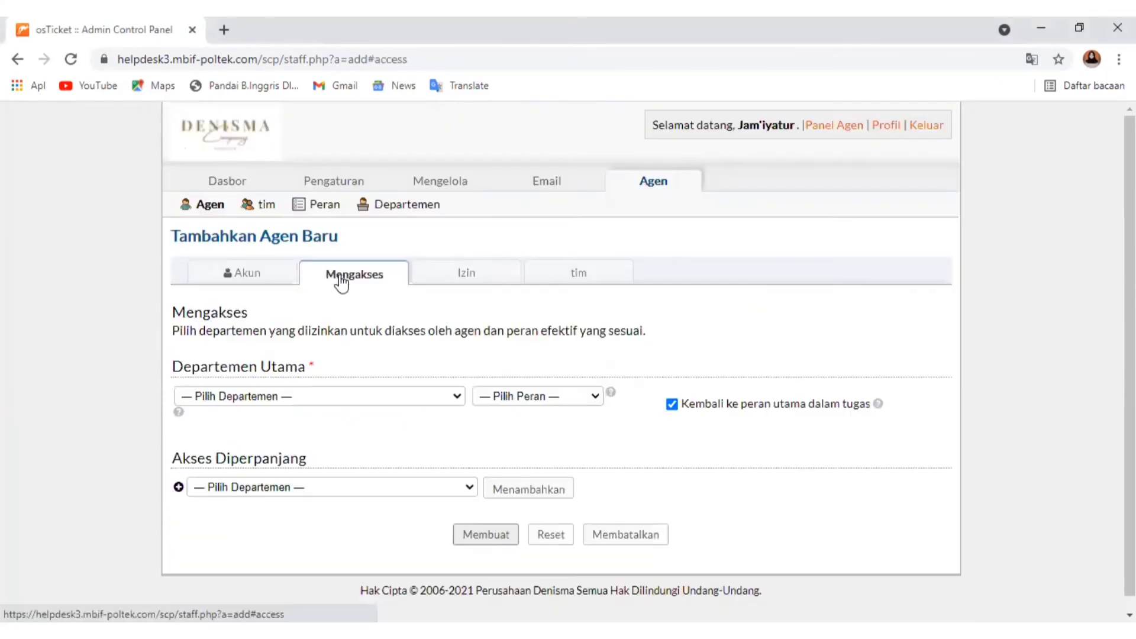
left_click(263, 397)
left_click(257, 519)
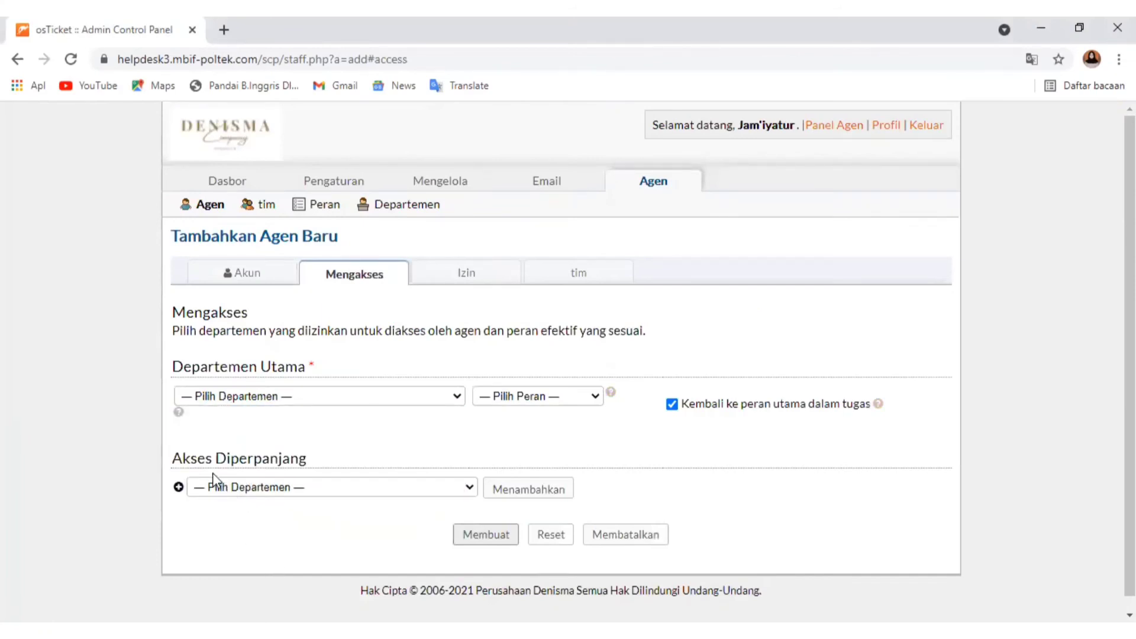
left_click(253, 484)
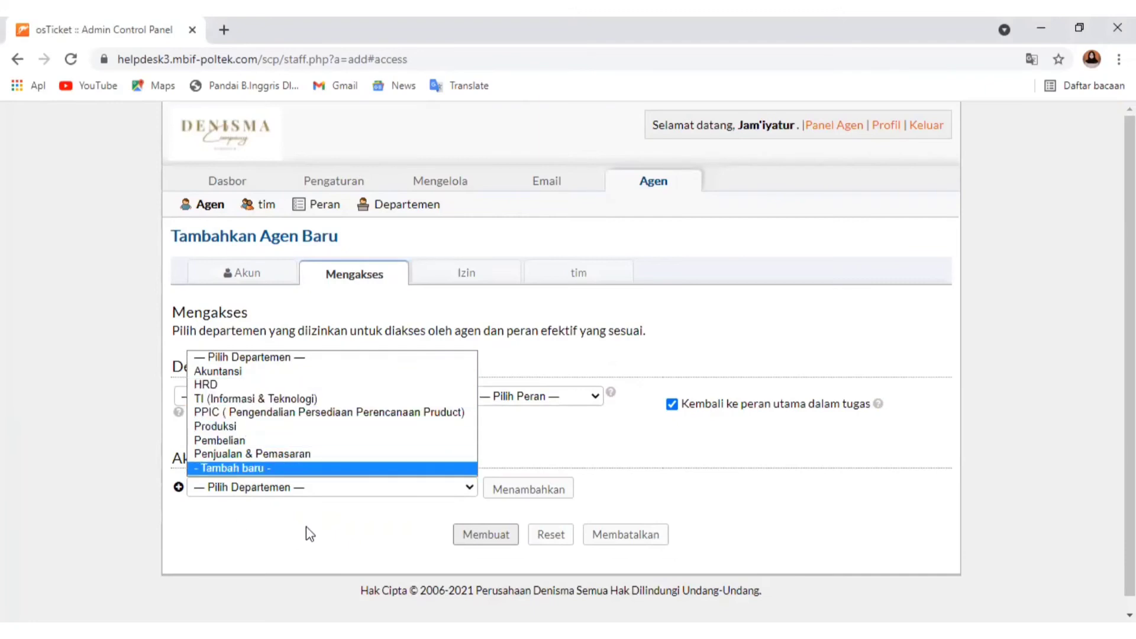
left_click(542, 396)
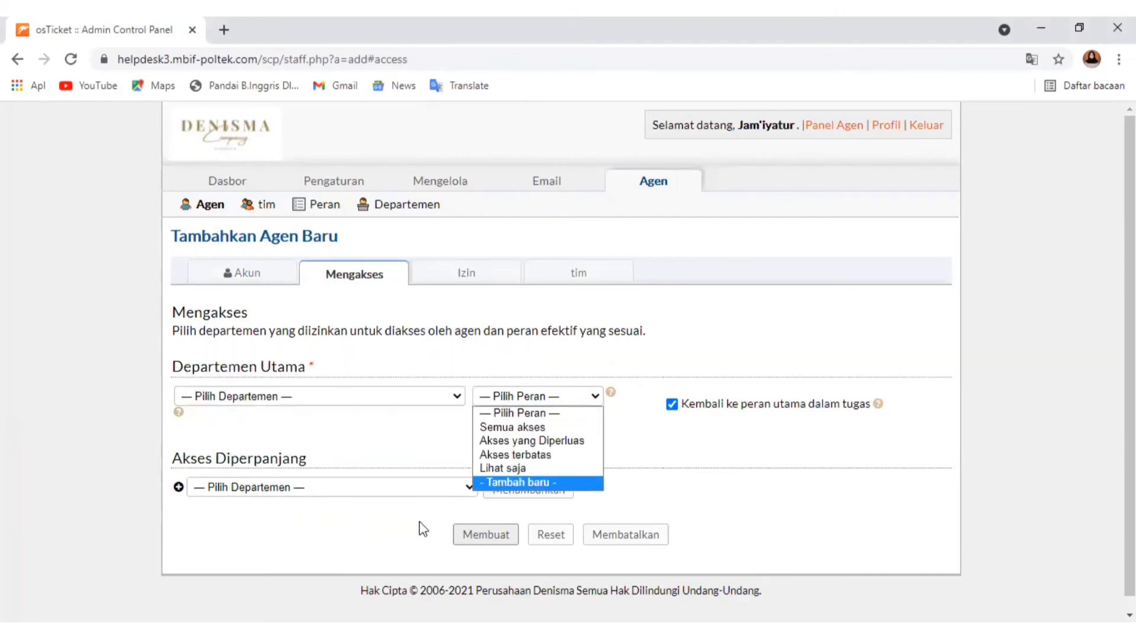
Examine the new agent form's permissions, team and account sections
left_click(488, 276)
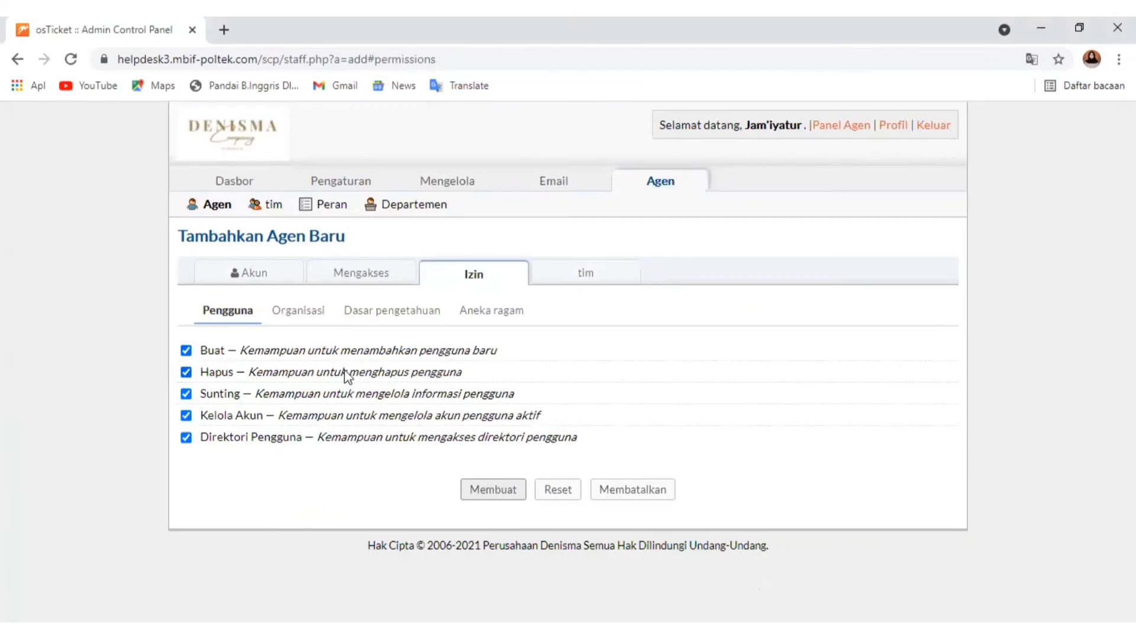
left_click(582, 280)
left_click(256, 277)
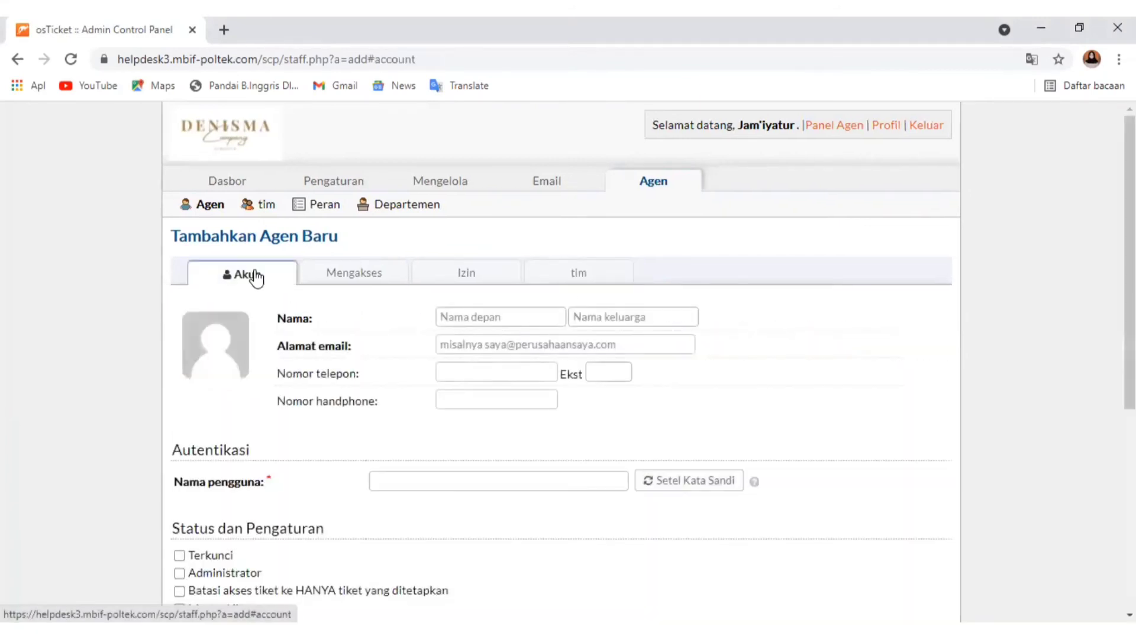
scroll(560, 471, "down", 2)
scroll(342, 239, "up", 2)
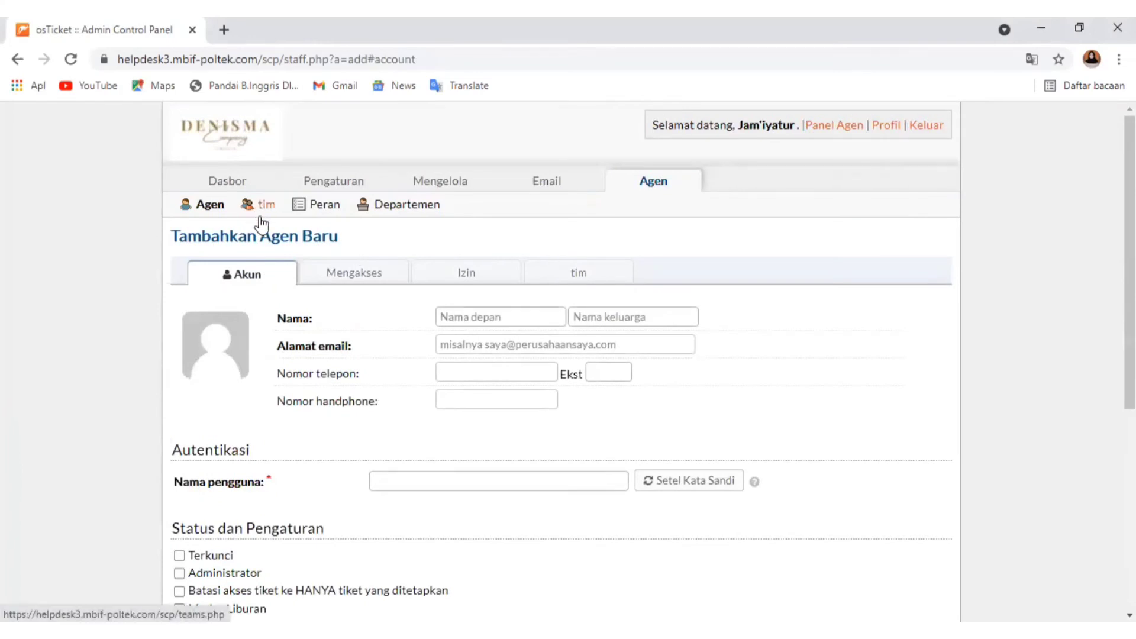
Return to the agent list, check its bulk actions, and open the team list
left_click(219, 207)
scroll(604, 436, "down", 3)
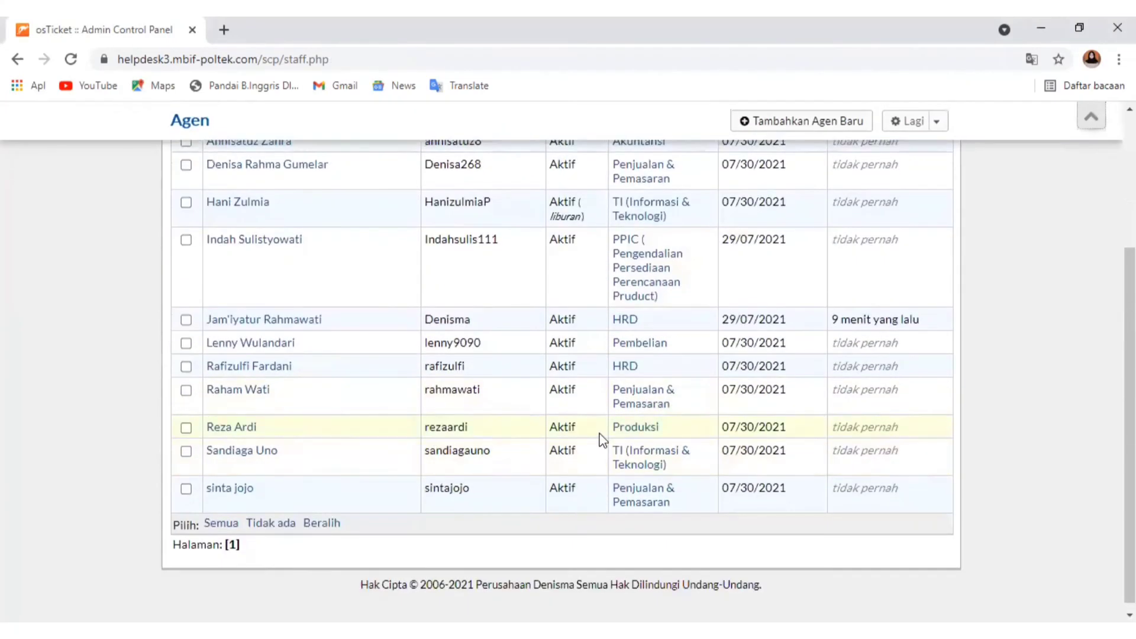
scroll(609, 427, "up", 3)
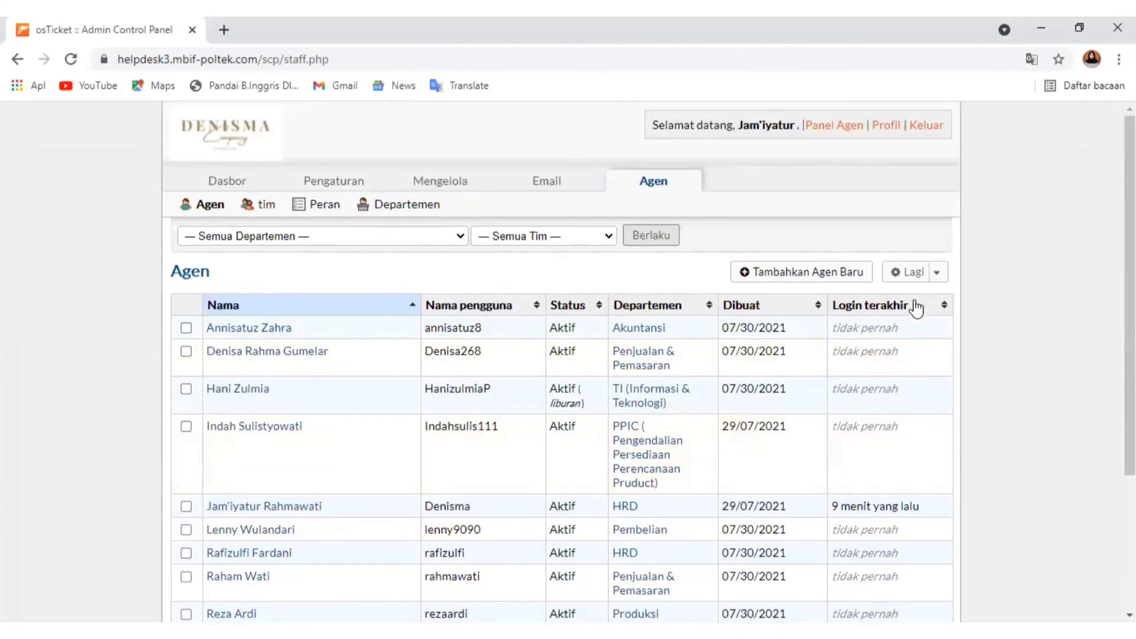
left_click(935, 272)
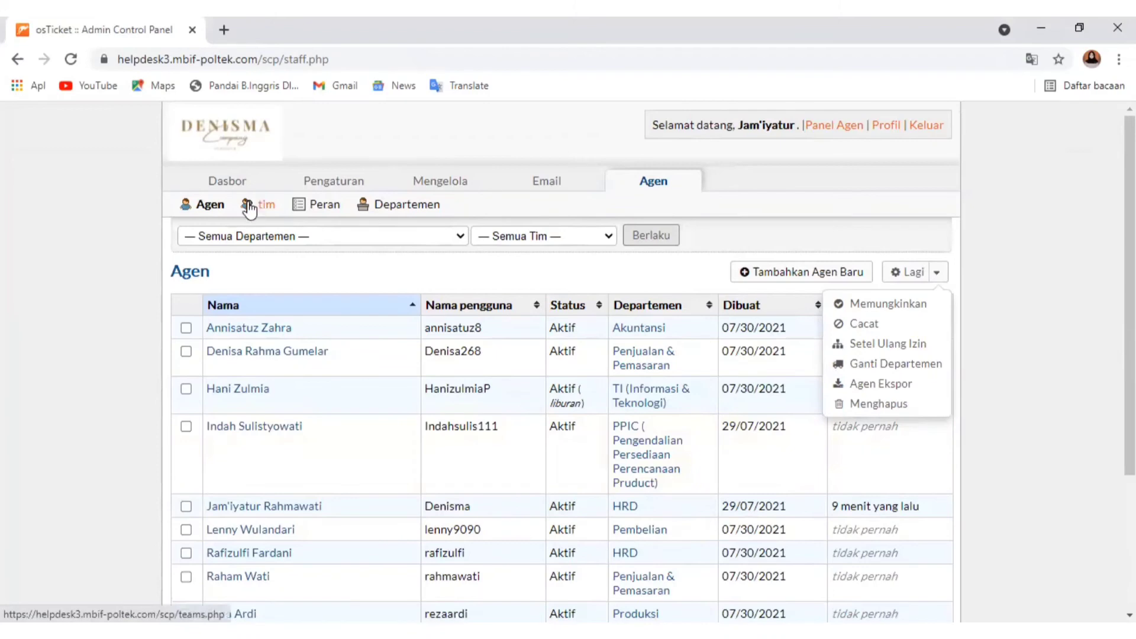
left_click(262, 214)
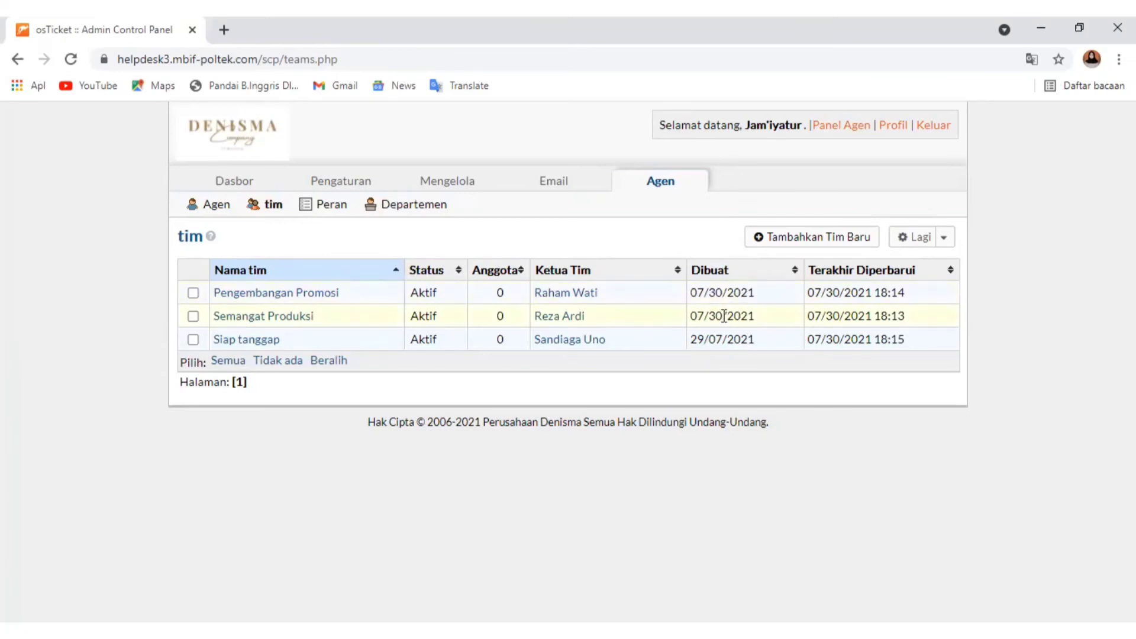
Start a new active team named Sehat Dalam Bisnis and check its team lead and assignment alert options
left_click(874, 279)
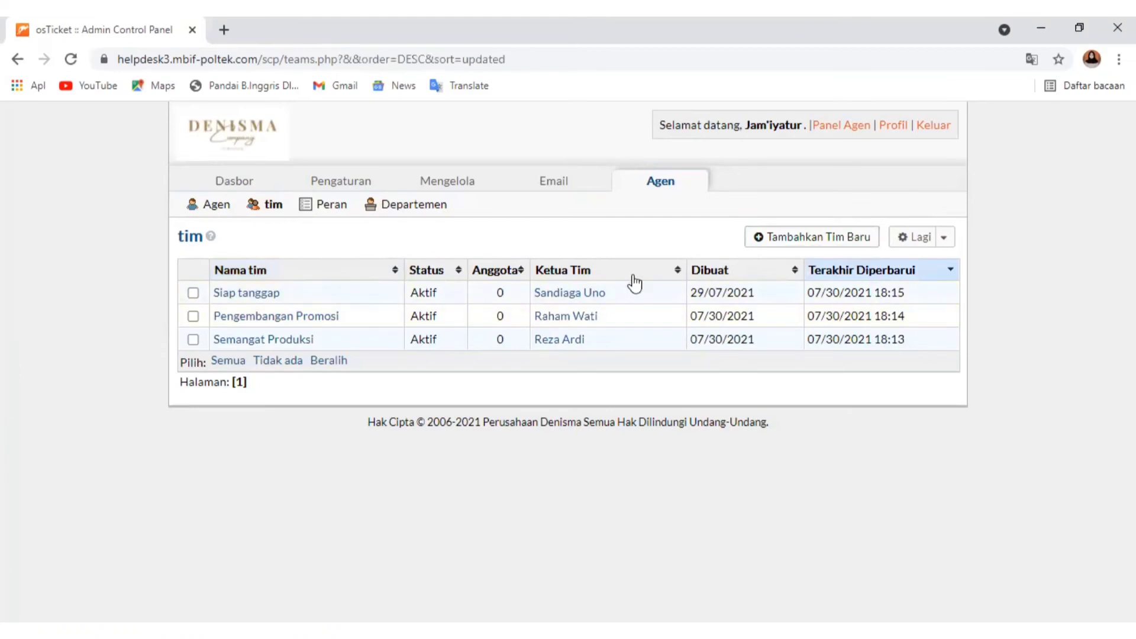
left_click(825, 237)
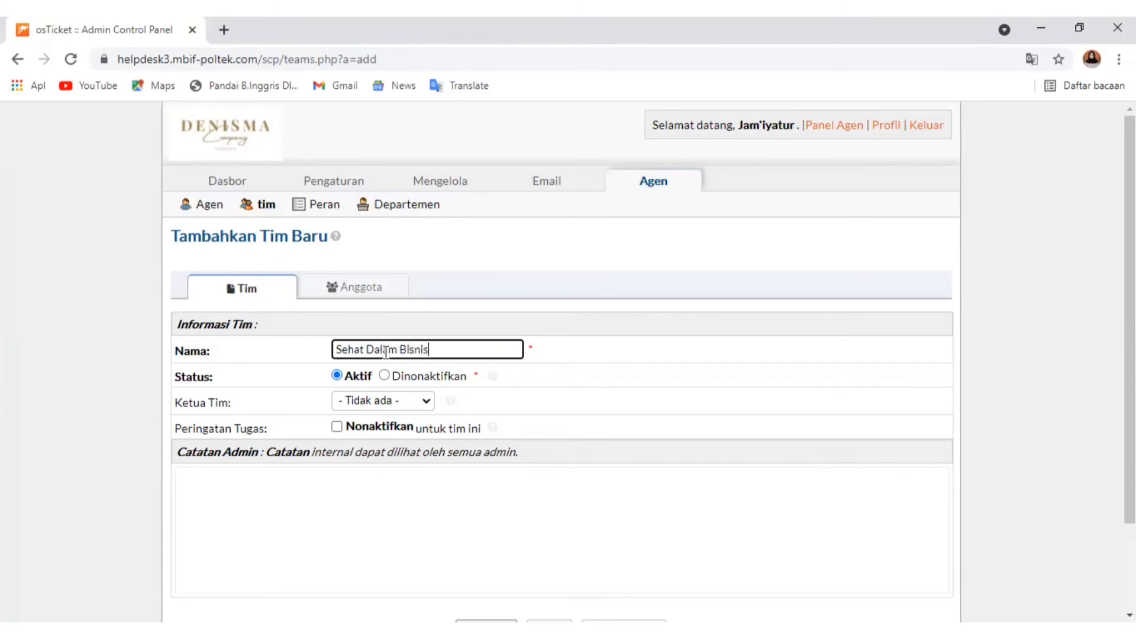
left_click(393, 402)
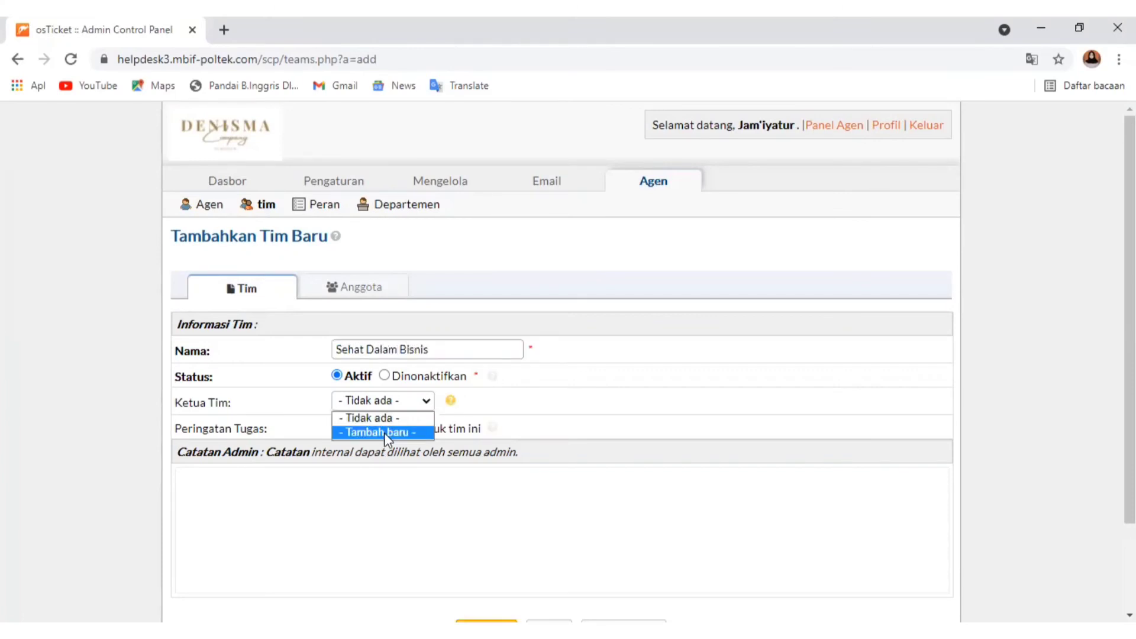
left_click(386, 432)
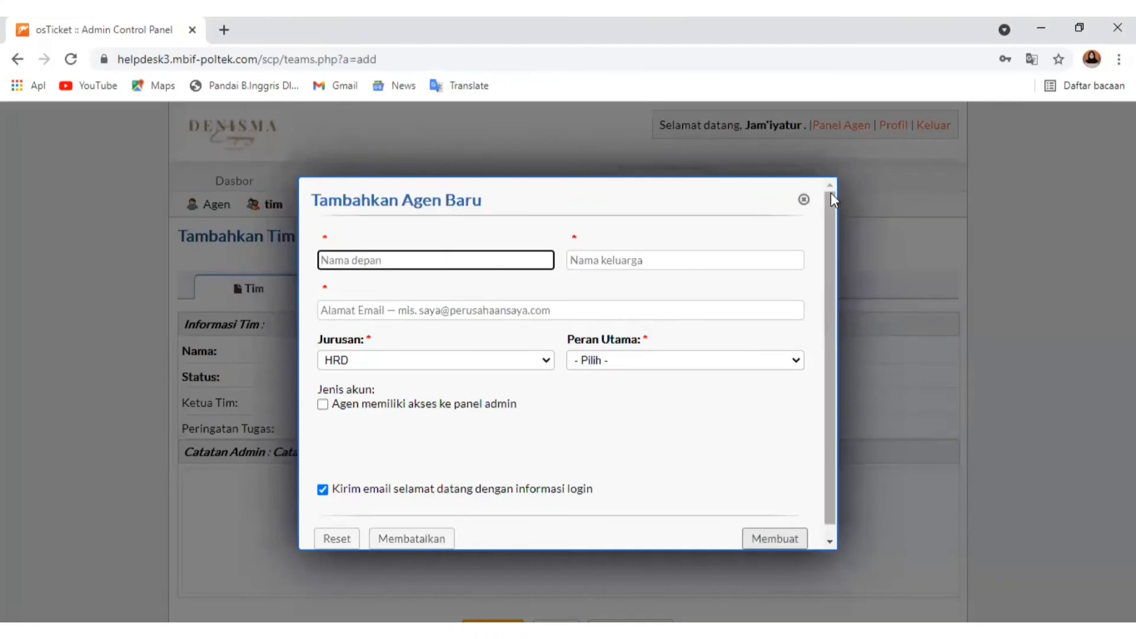
left_click(803, 199)
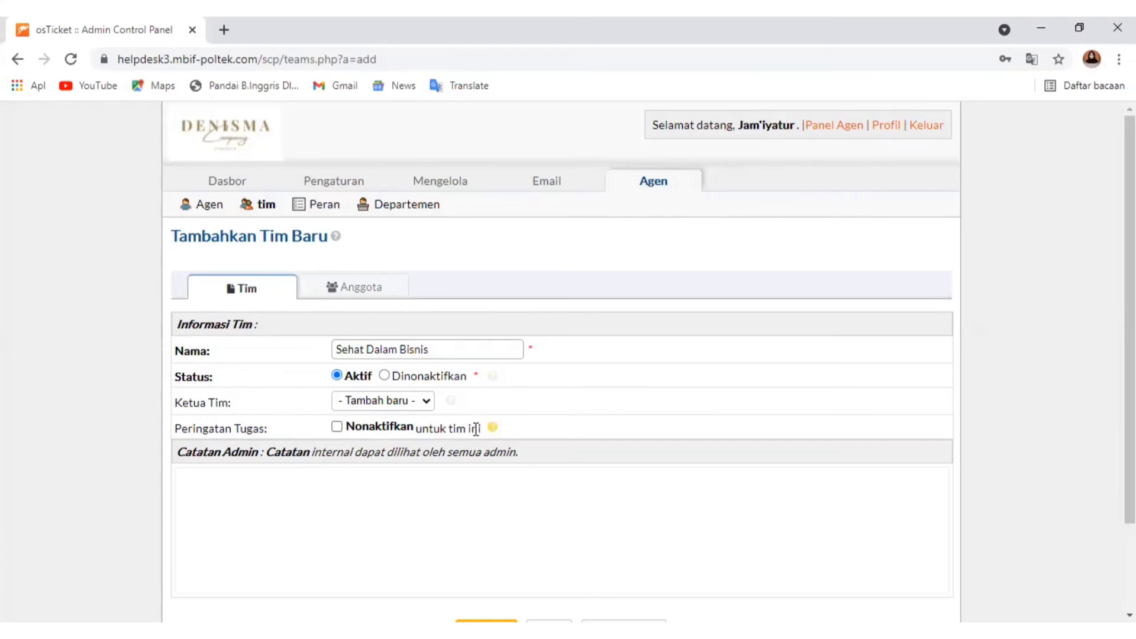
left_click(494, 429)
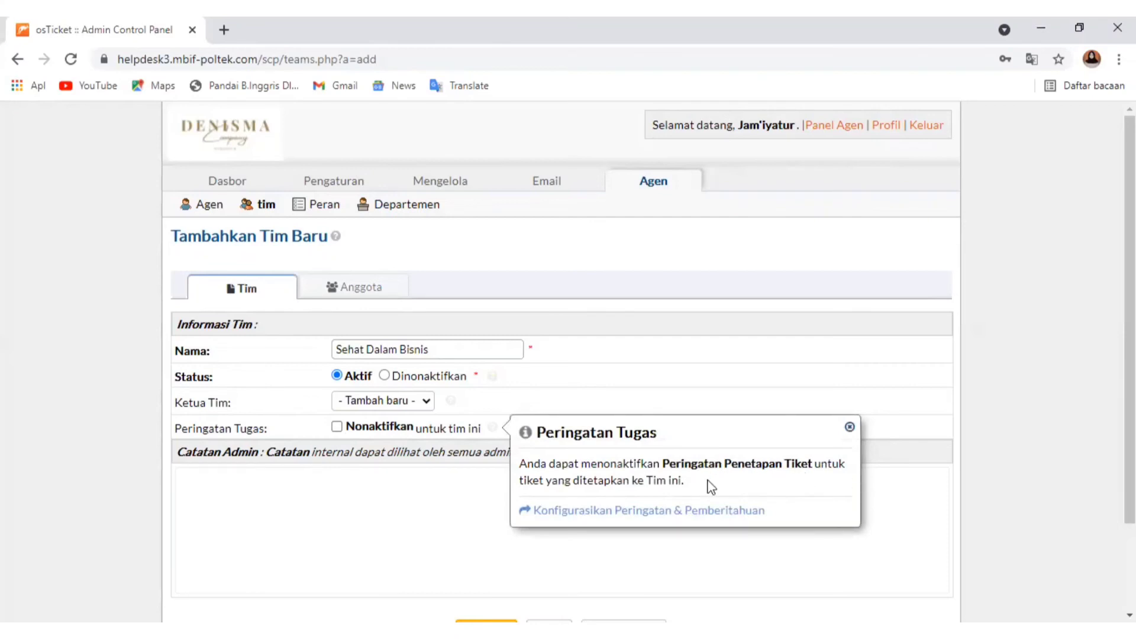
left_click(645, 555)
Pick an agent in the new team's member choices, create the team, and return to the team list
left_click(367, 293)
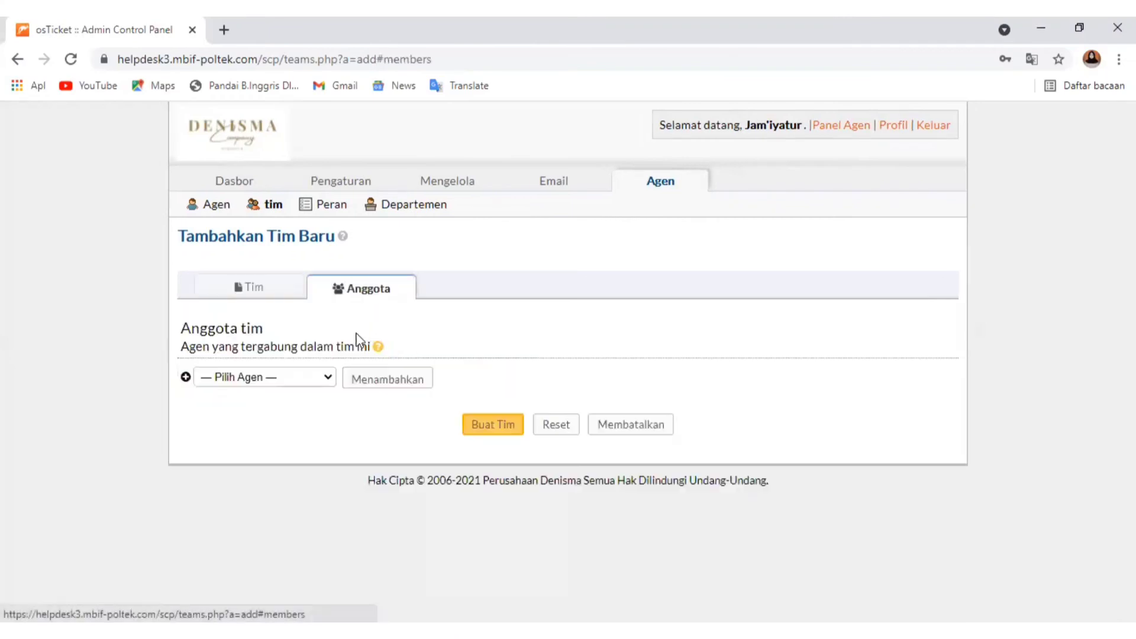
left_click(305, 382)
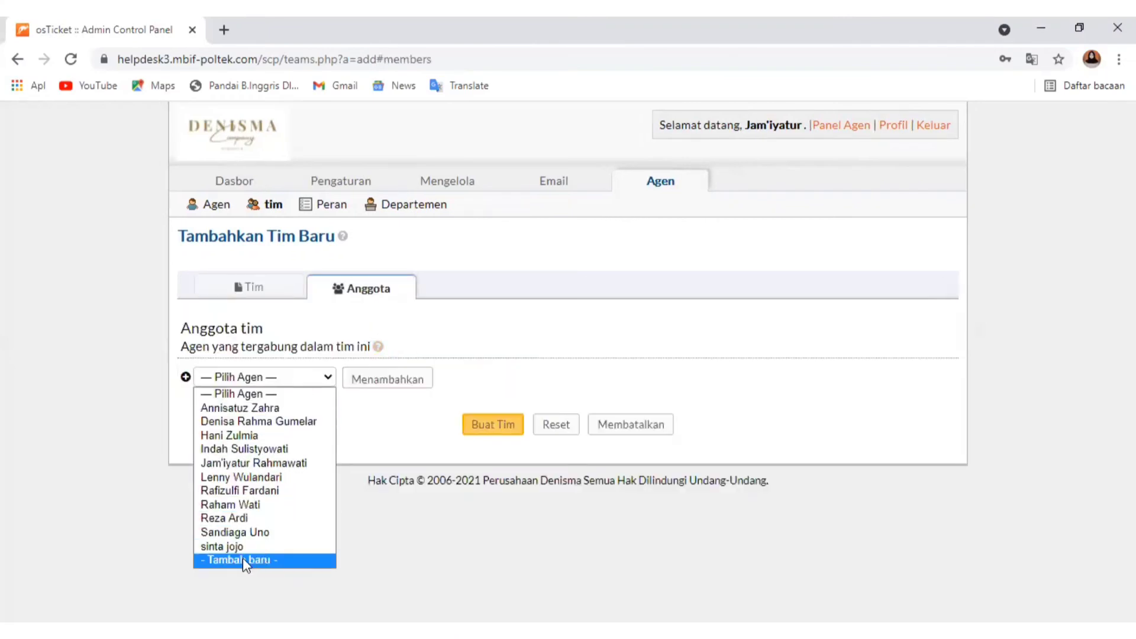
left_click(243, 477)
left_click(500, 428)
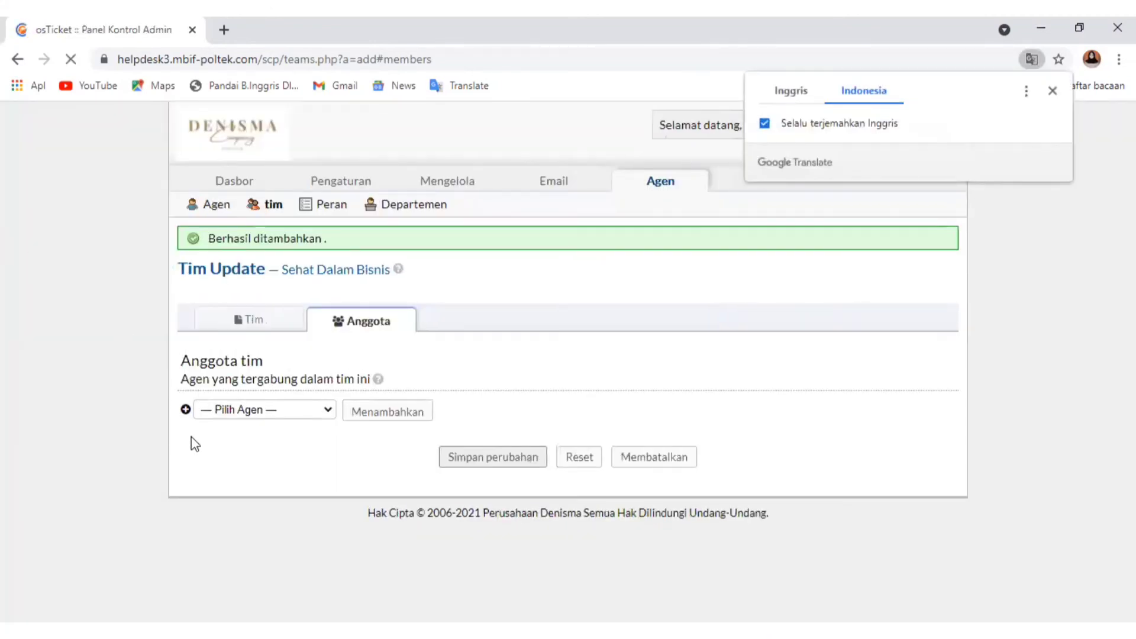
left_click(283, 221)
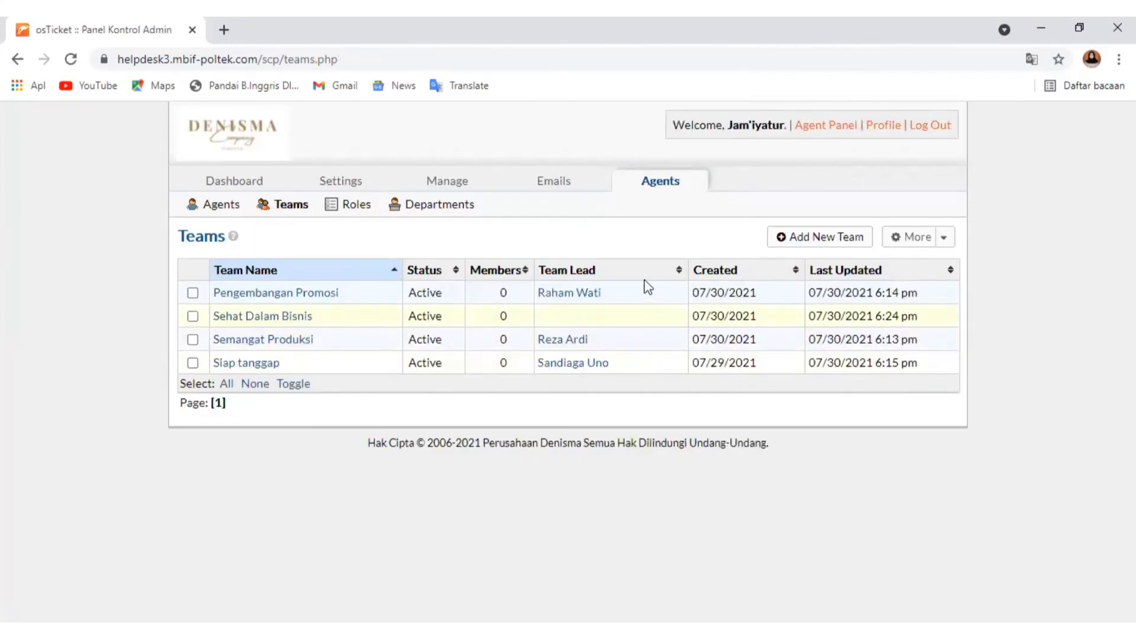
Open the role list and examine the new role form's definition, ticket permissions and task permissions
mouse_move(329, 203)
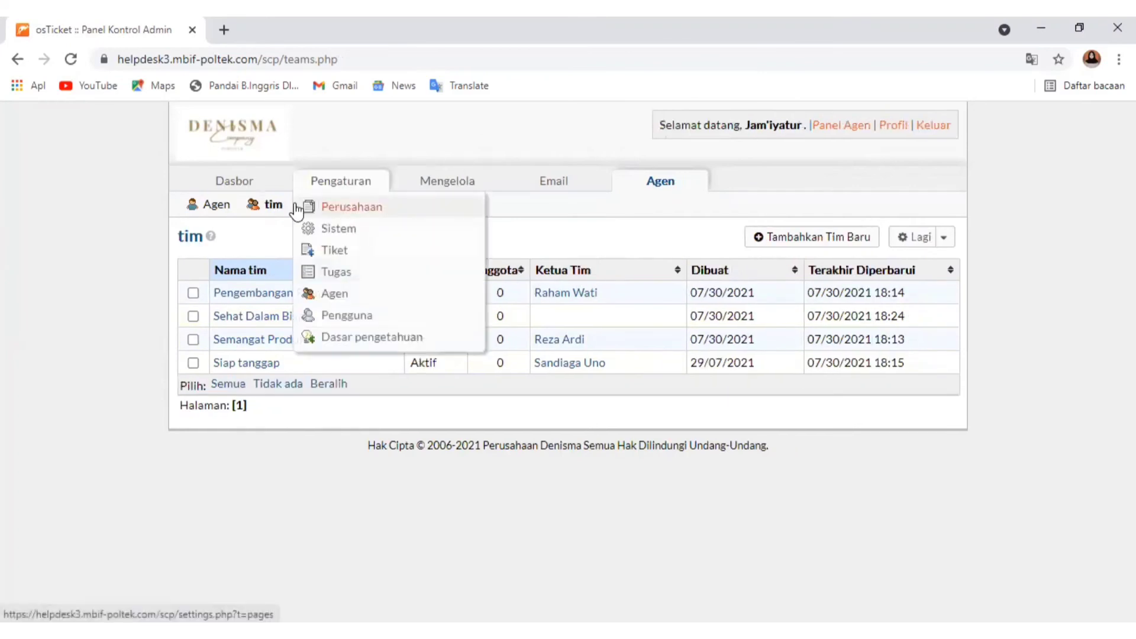
left_click(325, 205)
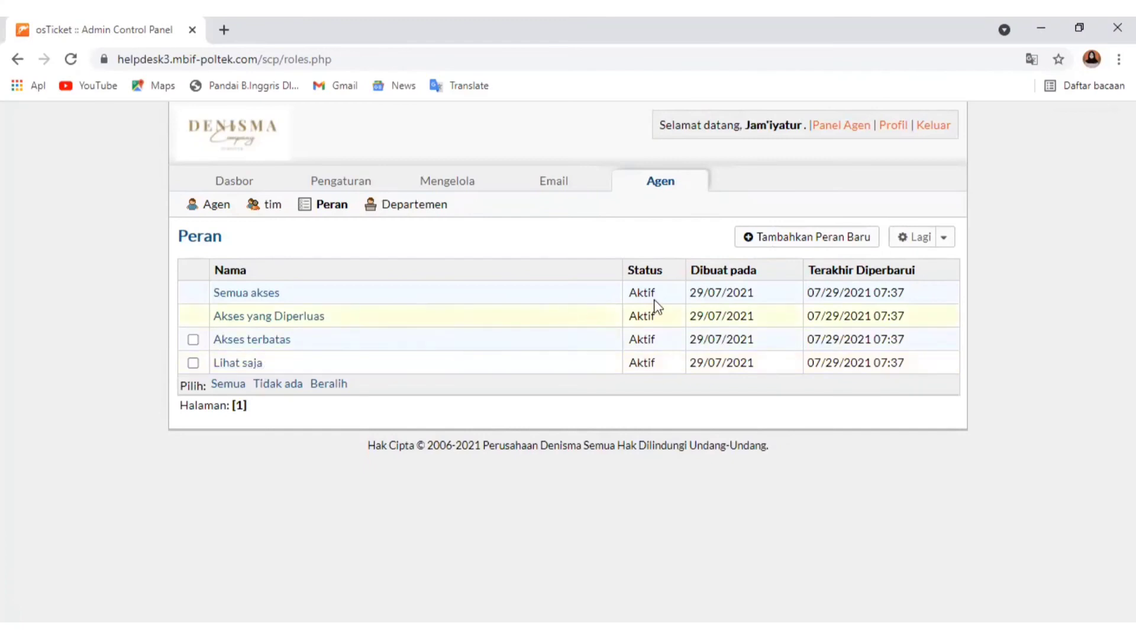
left_click(791, 237)
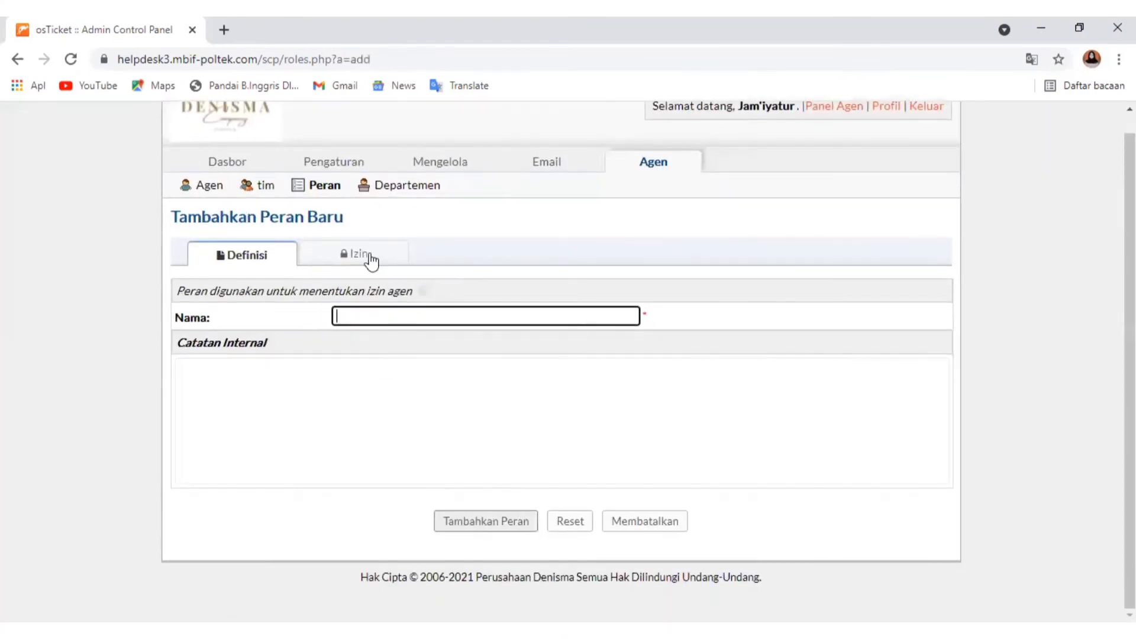
left_click(369, 255)
scroll(255, 485, "down", 2)
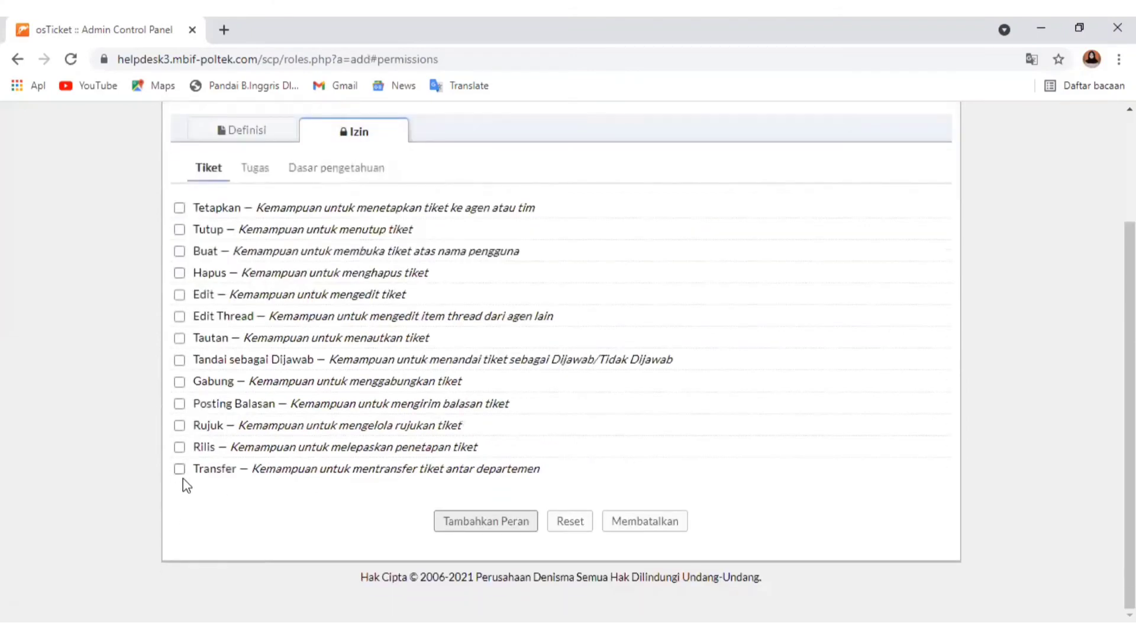
left_click(255, 168)
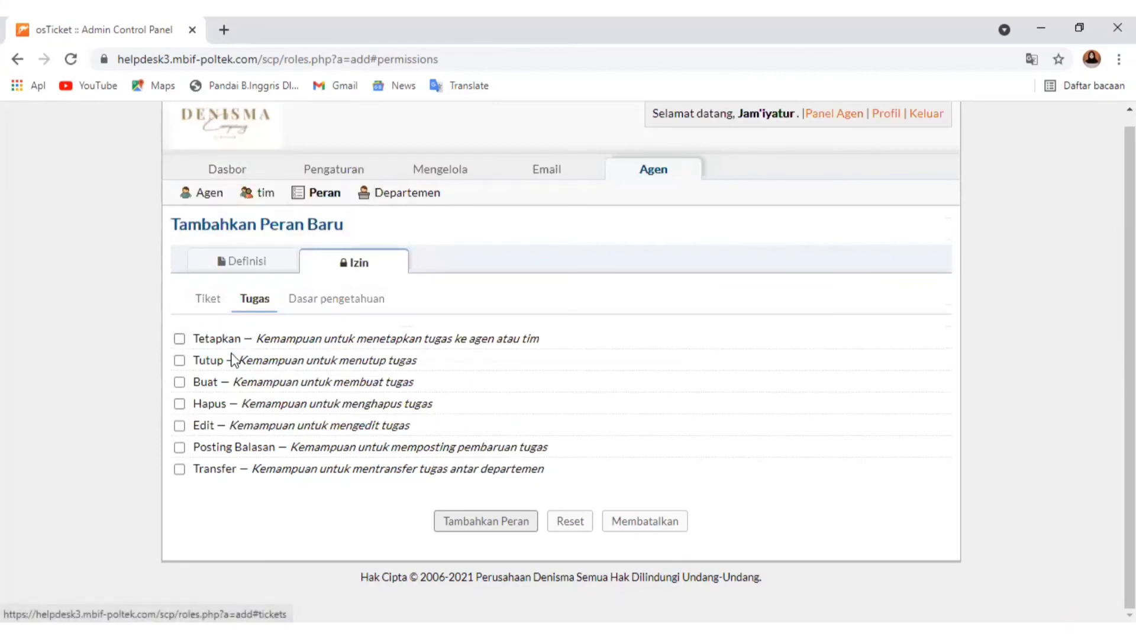
left_click(237, 264)
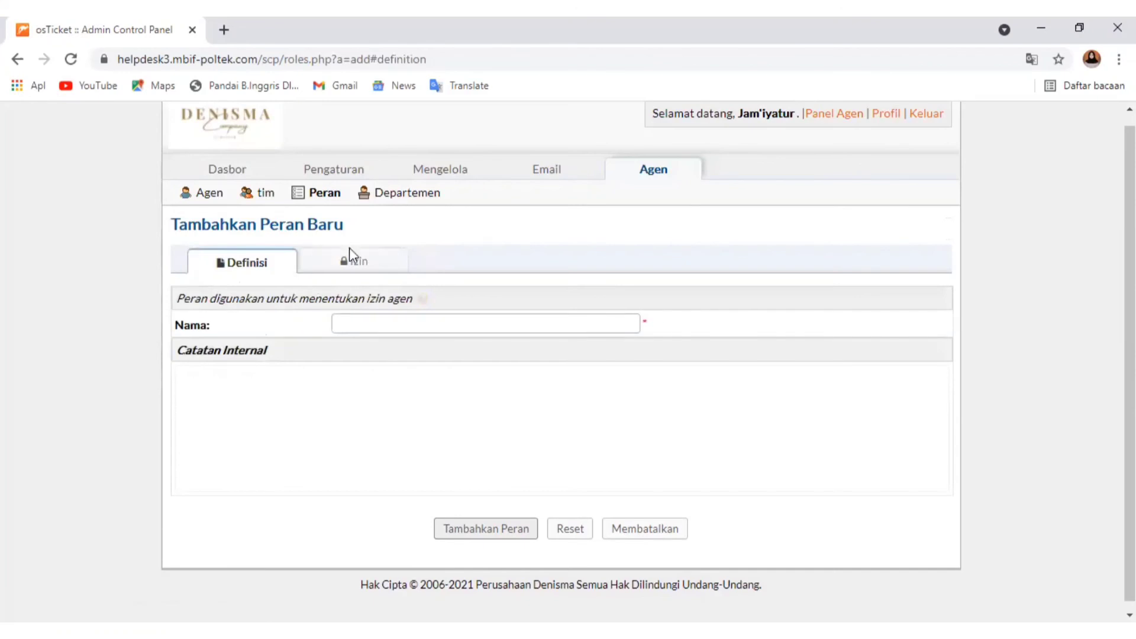
Open the department list and examine each department's status, type, agents, email address and manager
left_click(384, 200)
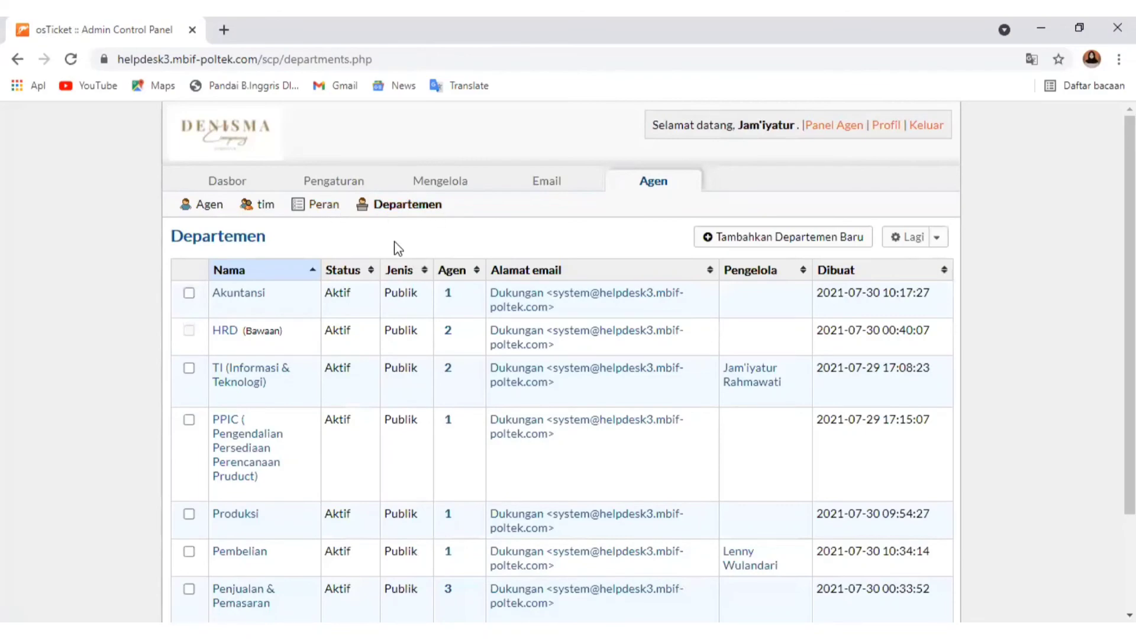
scroll(325, 290, "down", 2)
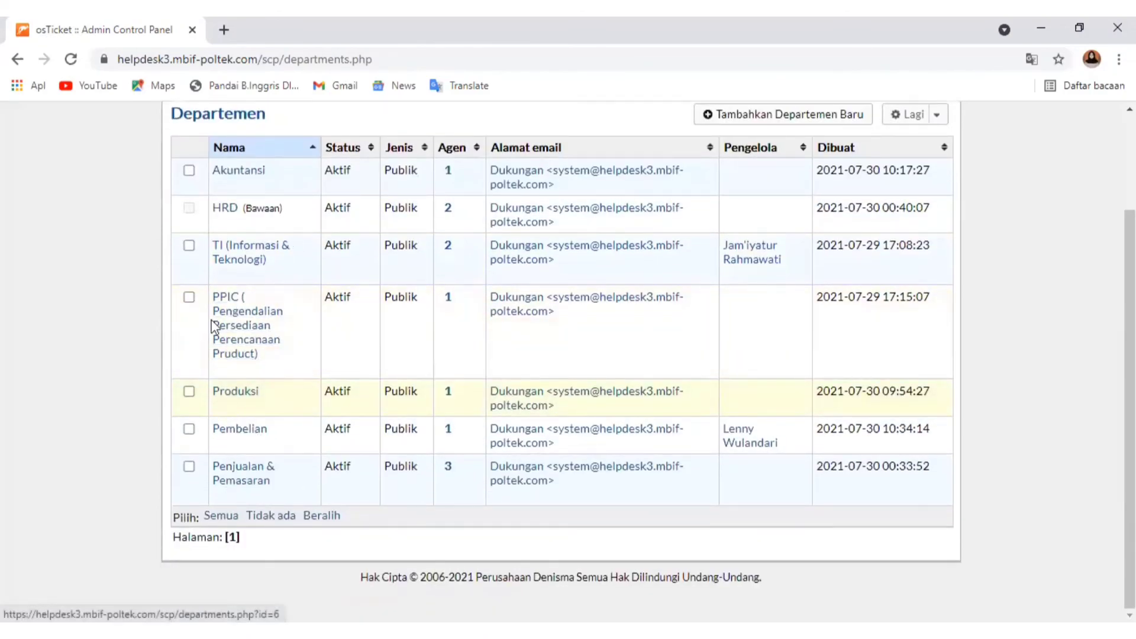
scroll(231, 319, "up", 2)
scroll(227, 414, "down", 2)
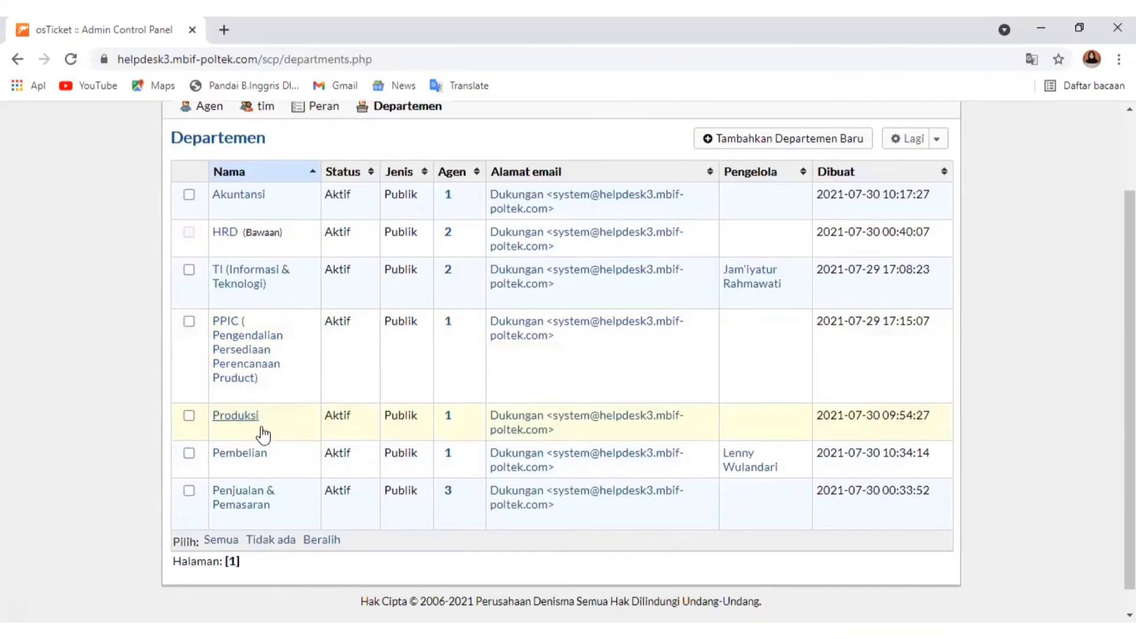
scroll(216, 314, "up", 2)
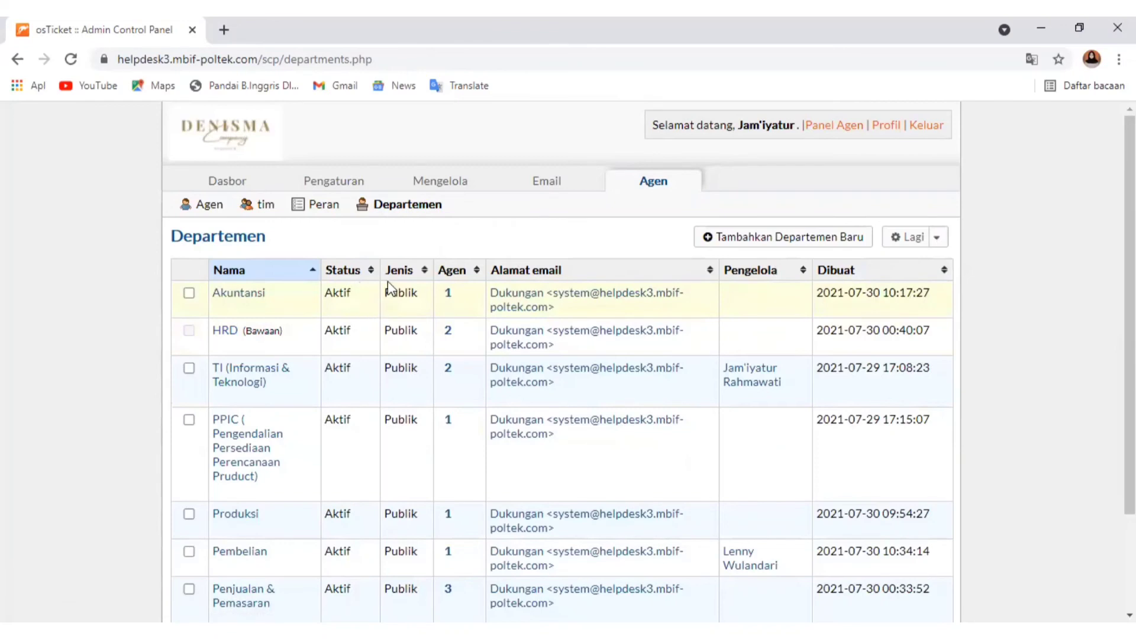
scroll(457, 290, "down", 2)
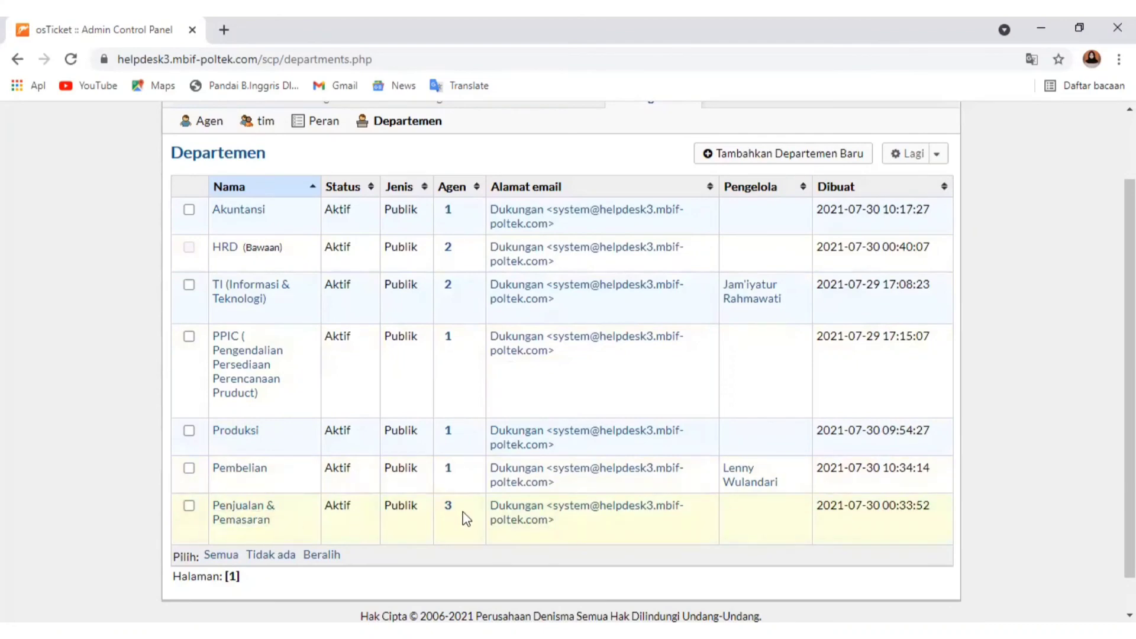
Open the Penjualan & Pemasaran department's settings and examine its parent department choices and the status help
left_click(240, 520)
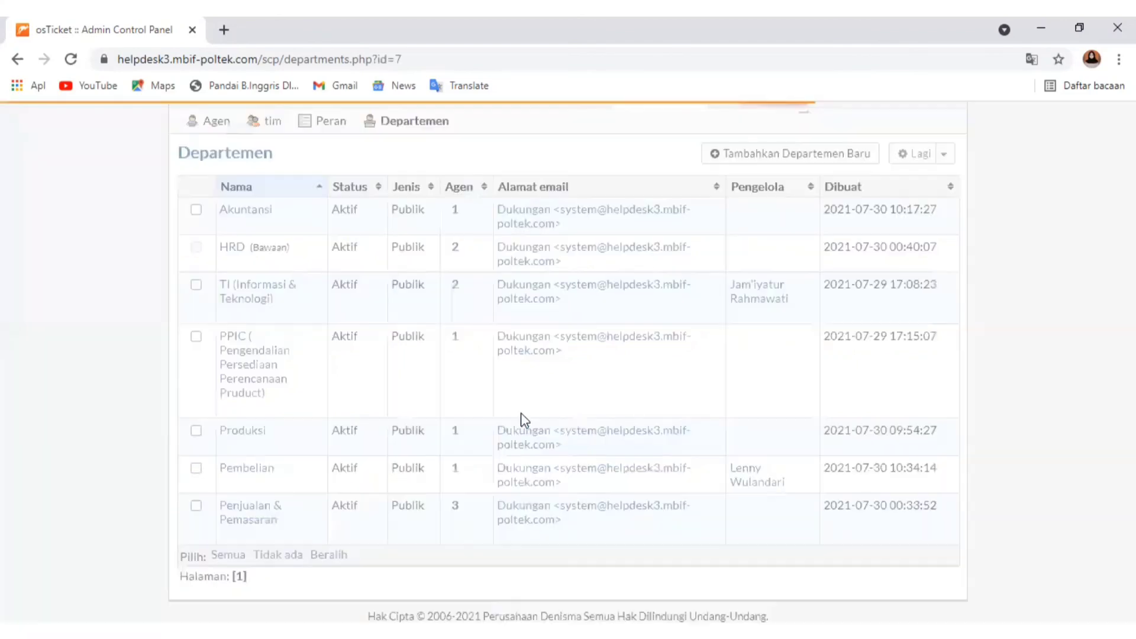
scroll(515, 384, "down", 3)
scroll(305, 354, "down", 4)
scroll(446, 358, "up", 7)
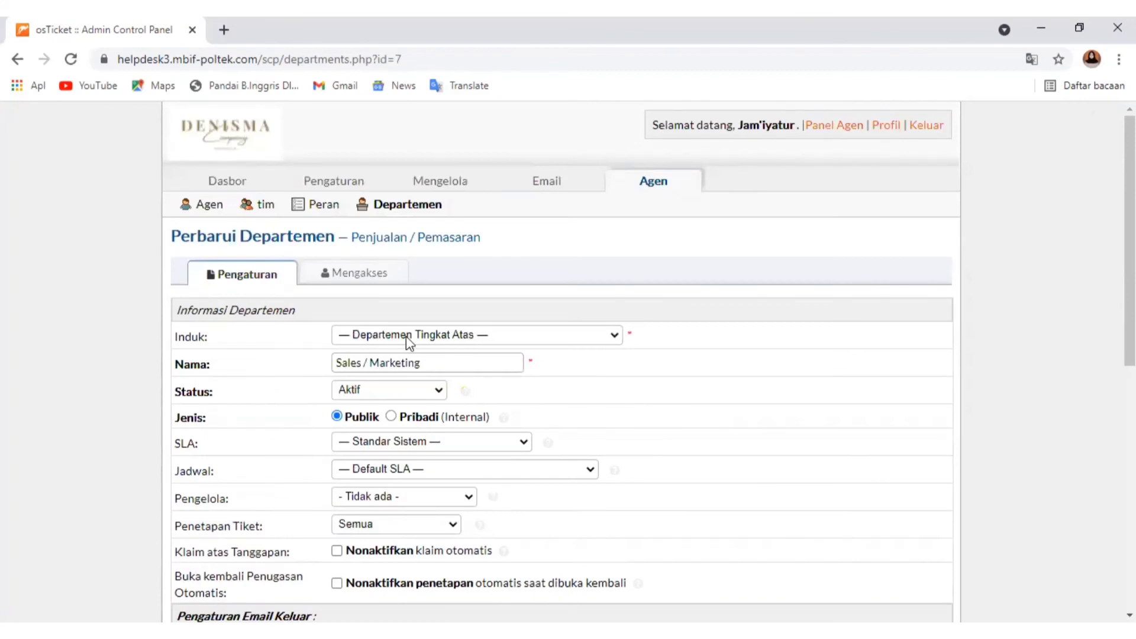
left_click(388, 338)
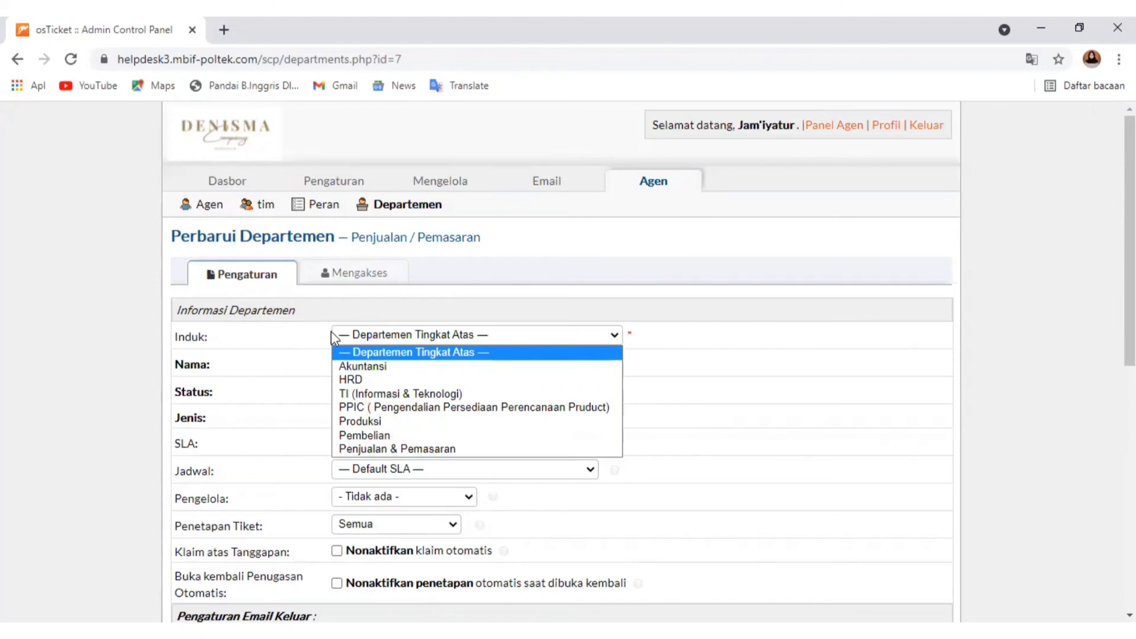
left_click(368, 352)
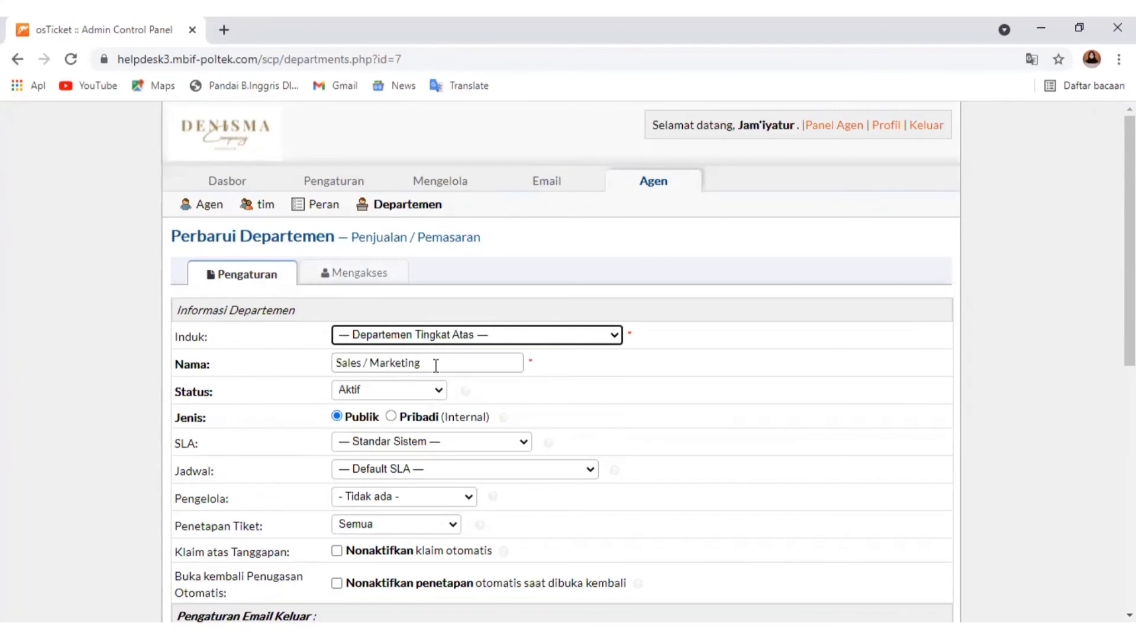
scroll(399, 409, "down", 3)
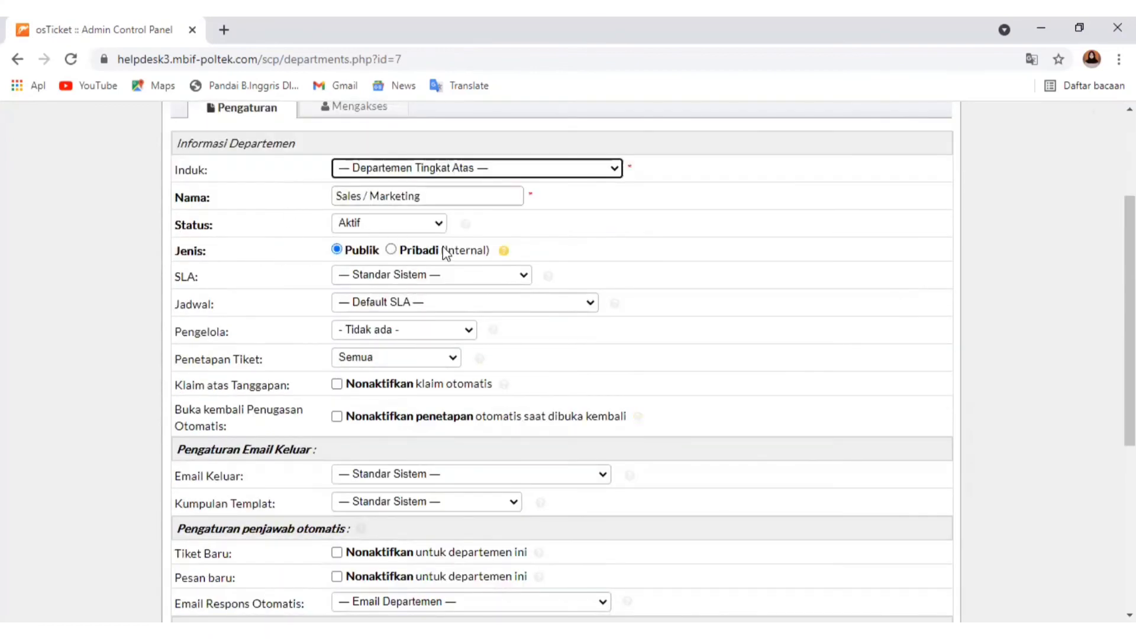
mouse_move(466, 227)
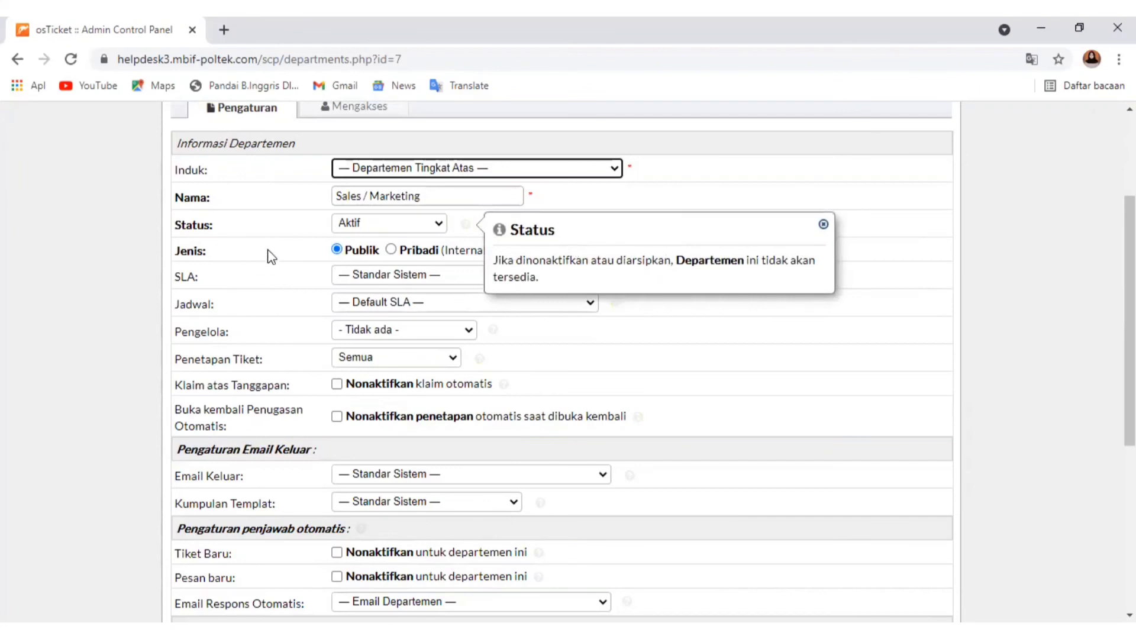
left_click(284, 251)
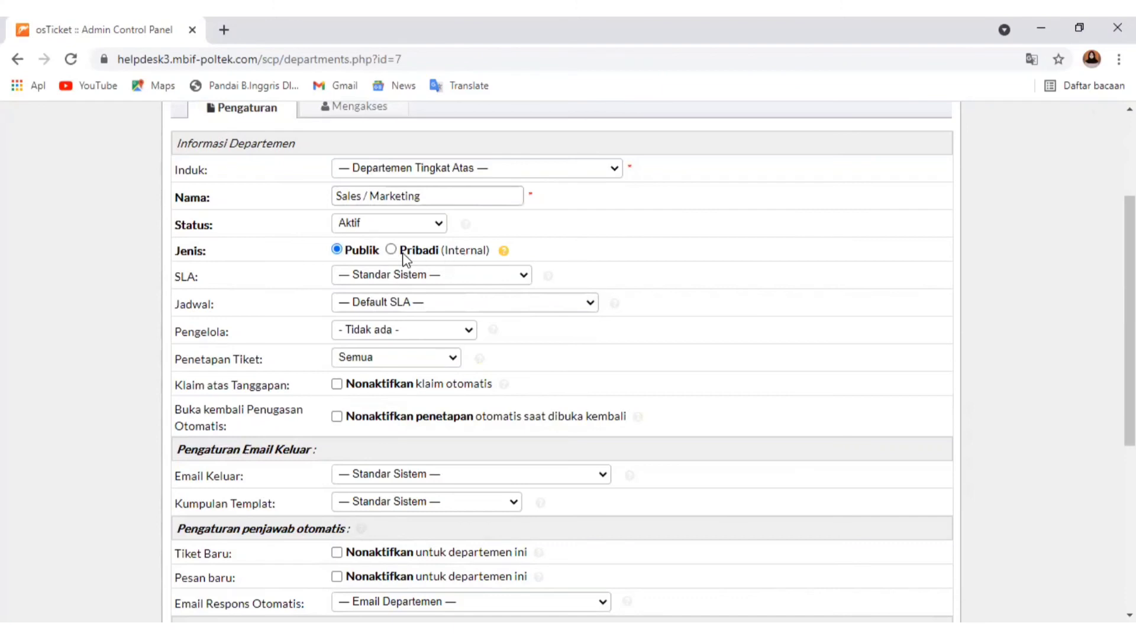
Set the department's SLA to SLA Pekerja (12 jam - Aktif) and its schedule to Senin-Sabtu 08.00-17.00 WIB
left_click(404, 277)
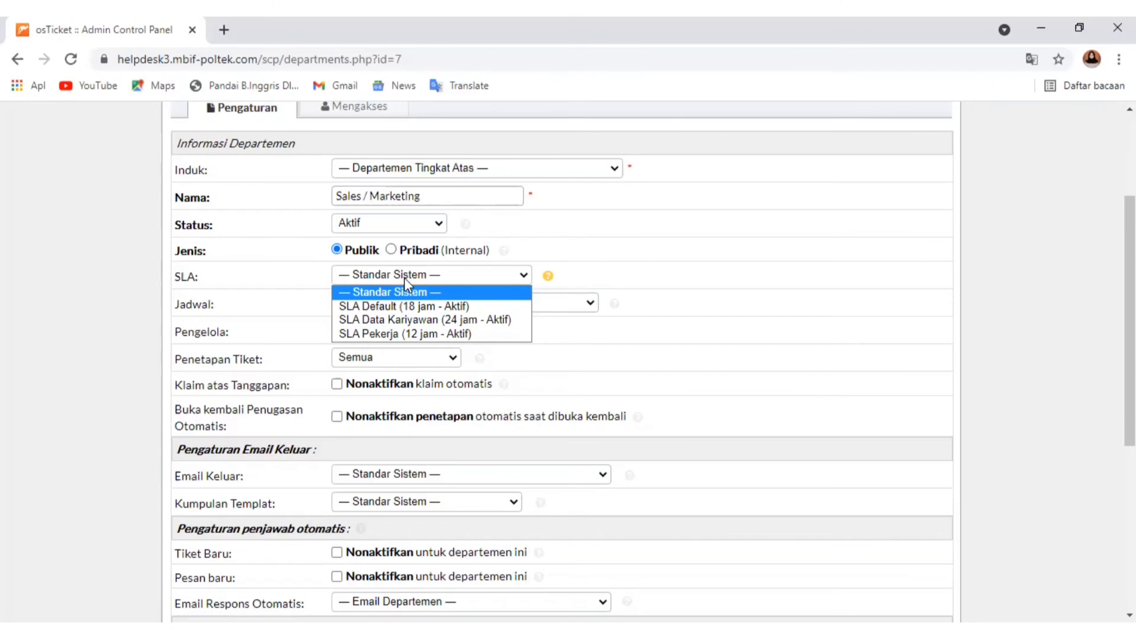
left_click(417, 335)
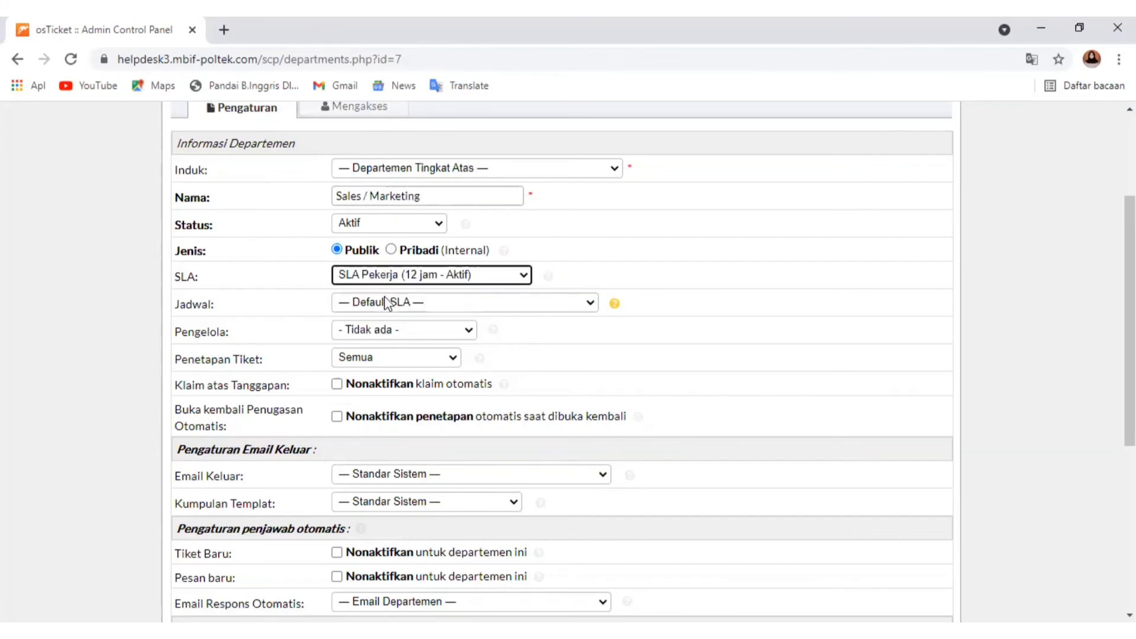
left_click(394, 304)
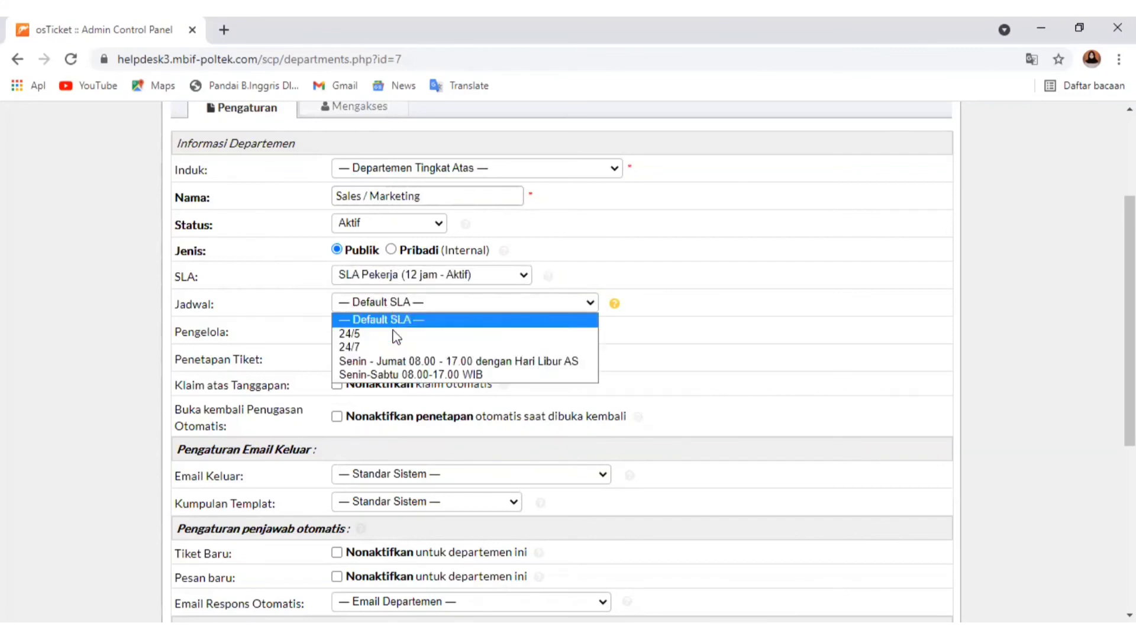
left_click(413, 376)
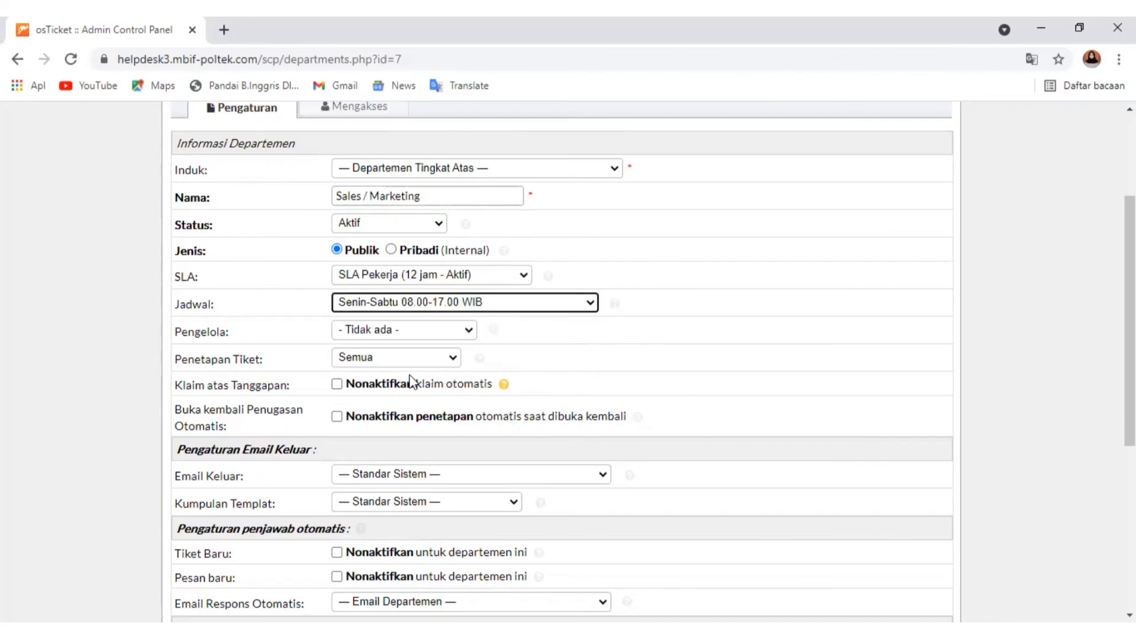
Make the signed-in administrator the Sales / Marketing department's manager and keep its ticket assignment at Semua after reading the assignment help
left_click(413, 333)
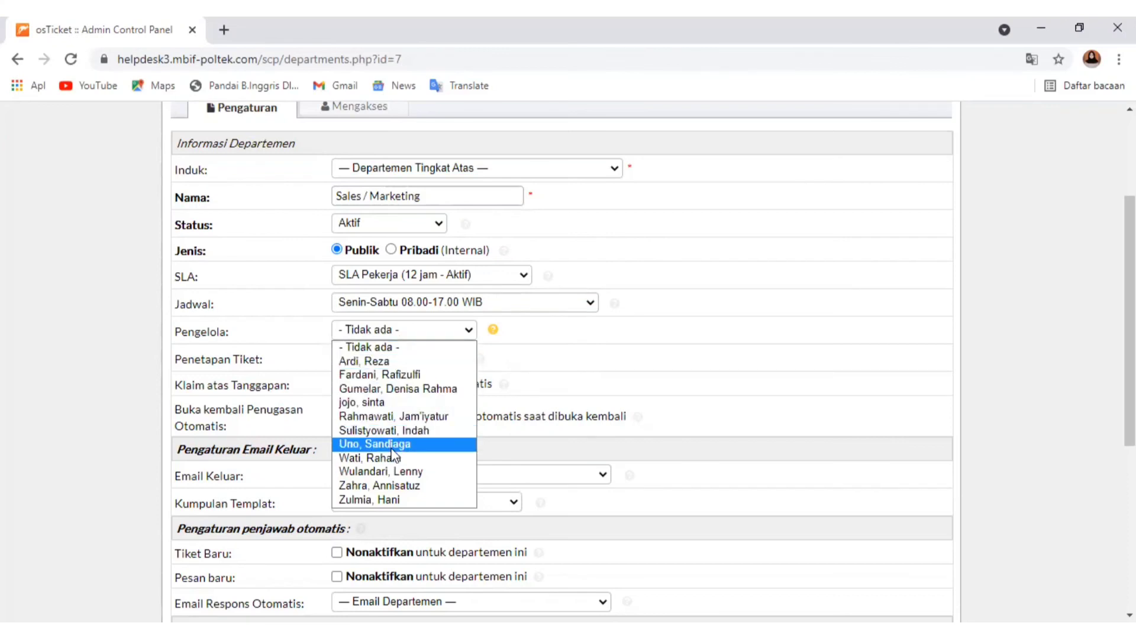
left_click(392, 418)
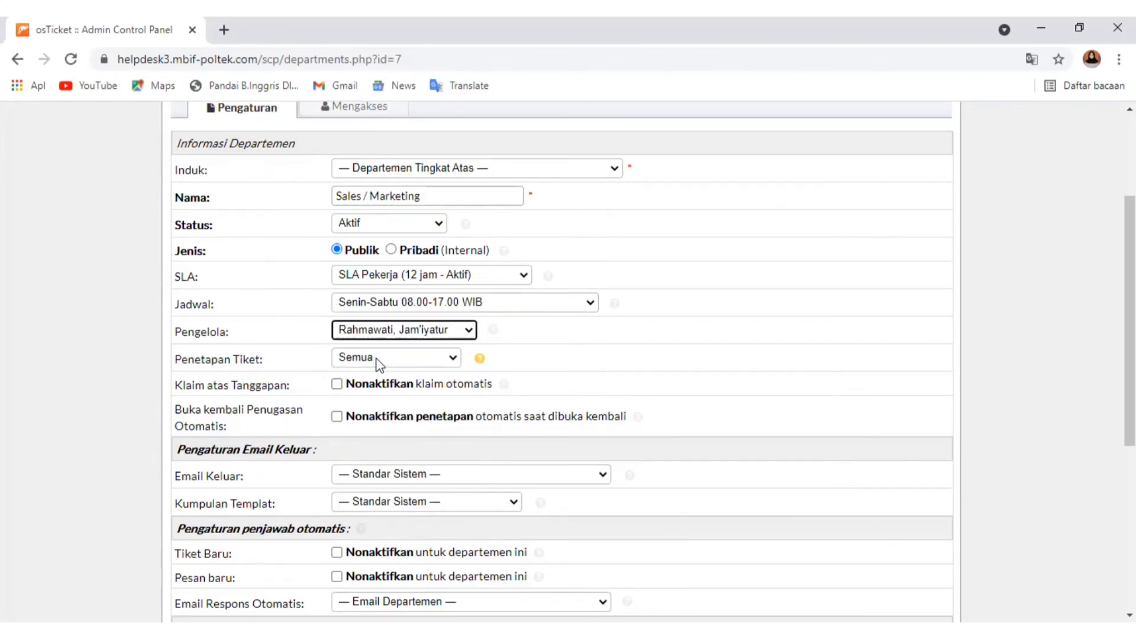
left_click(379, 361)
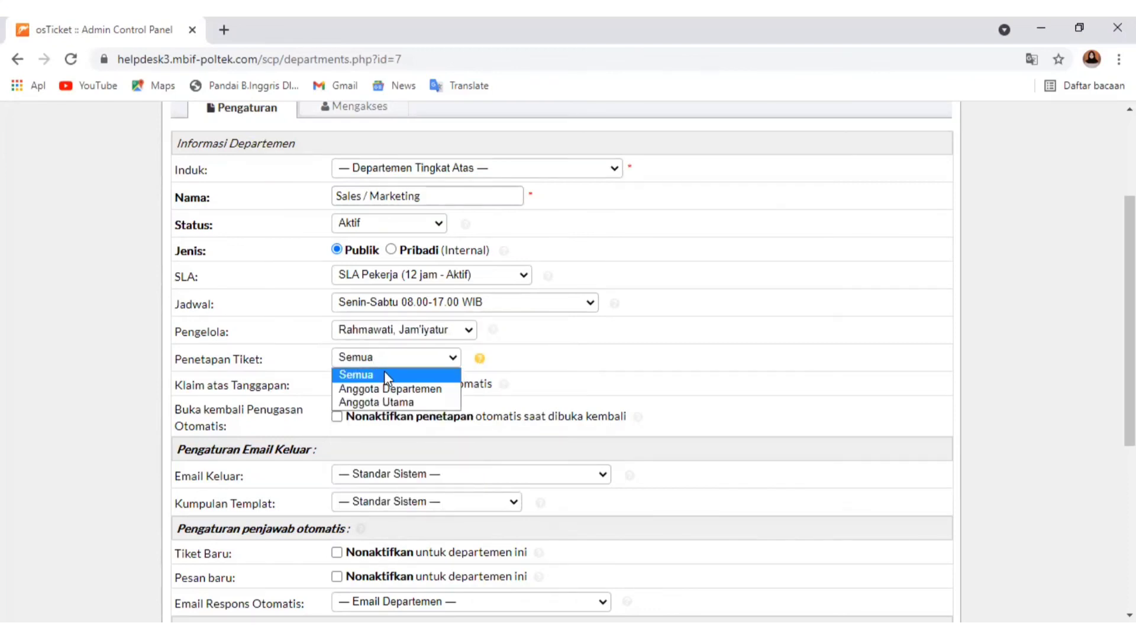
left_click(384, 374)
left_click(391, 359)
mouse_move(479, 364)
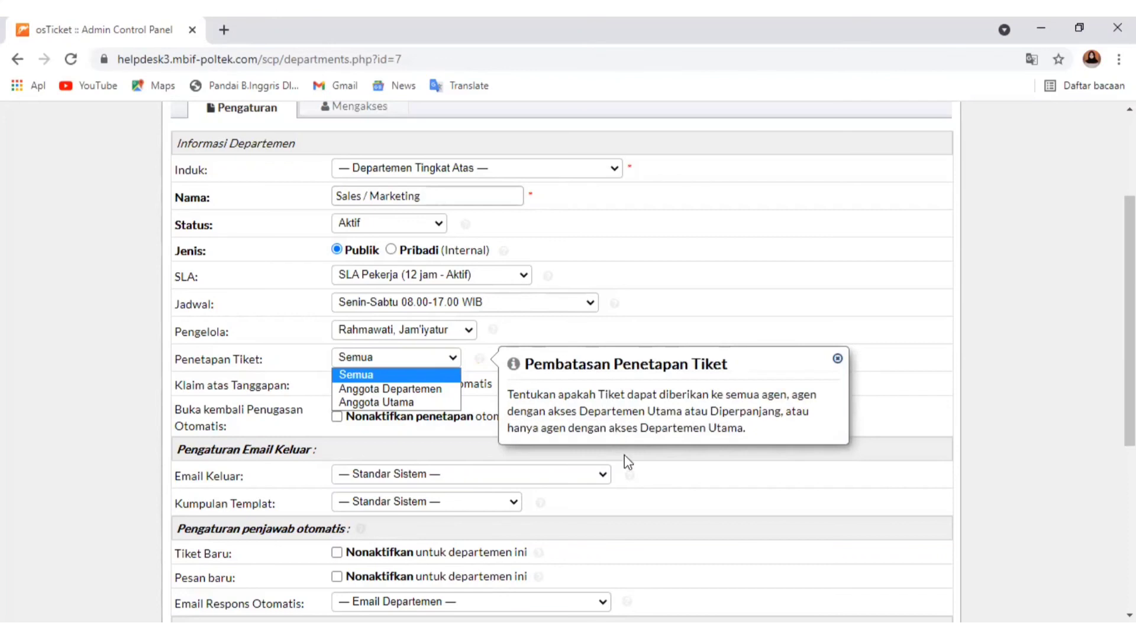
left_click(418, 375)
Read the help on disabling automatic claim on response for the department
scroll(335, 411, "down", 1)
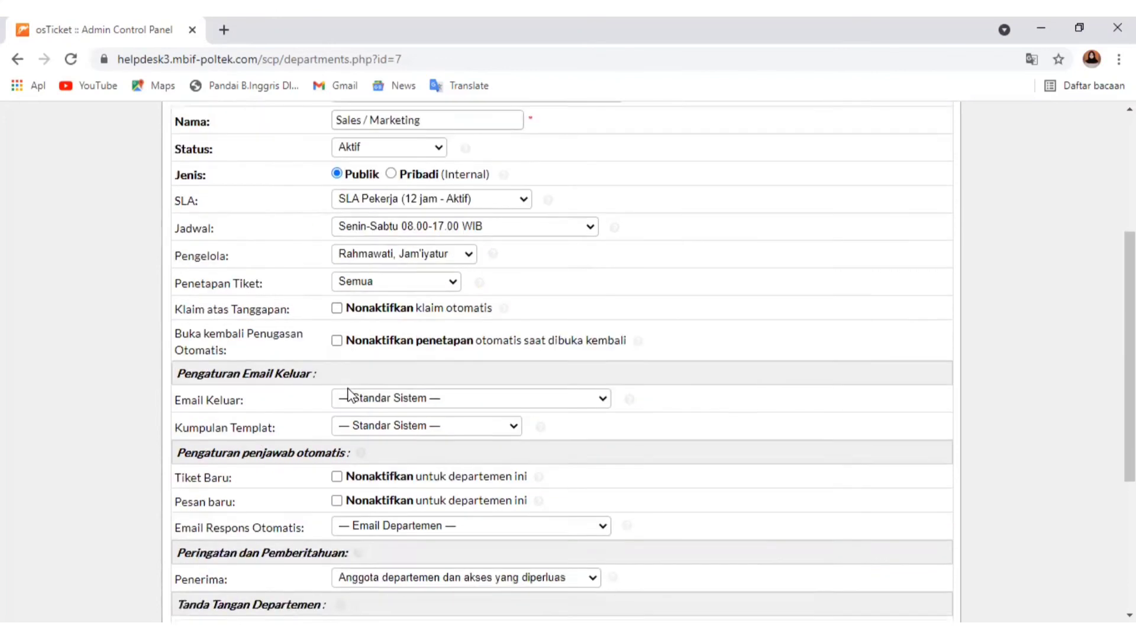
left_click(337, 301)
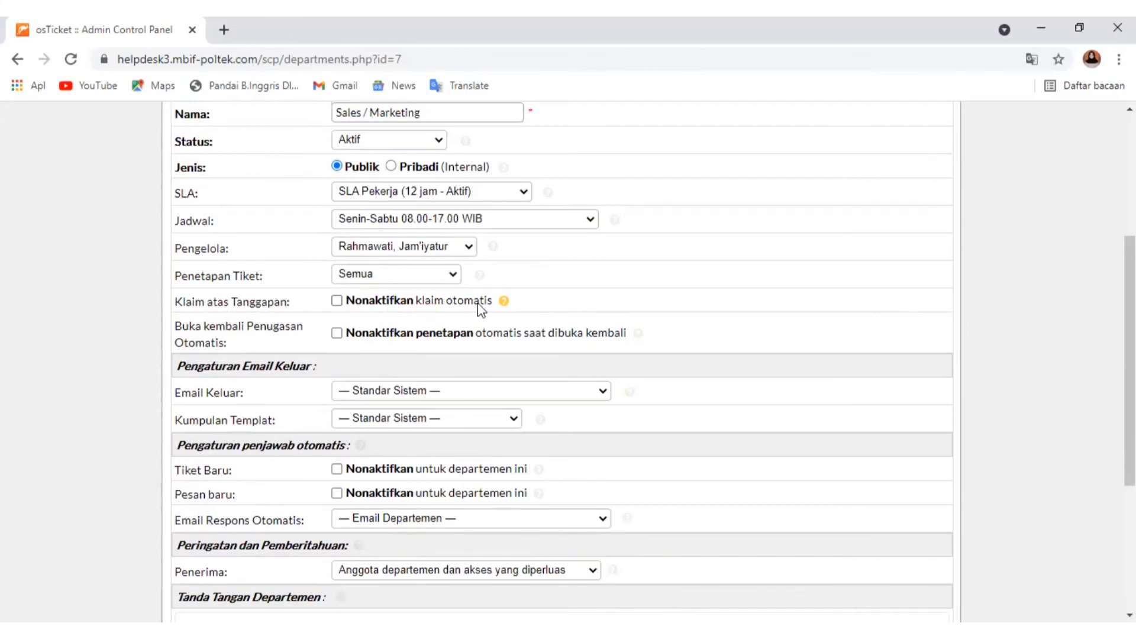
mouse_move(504, 302)
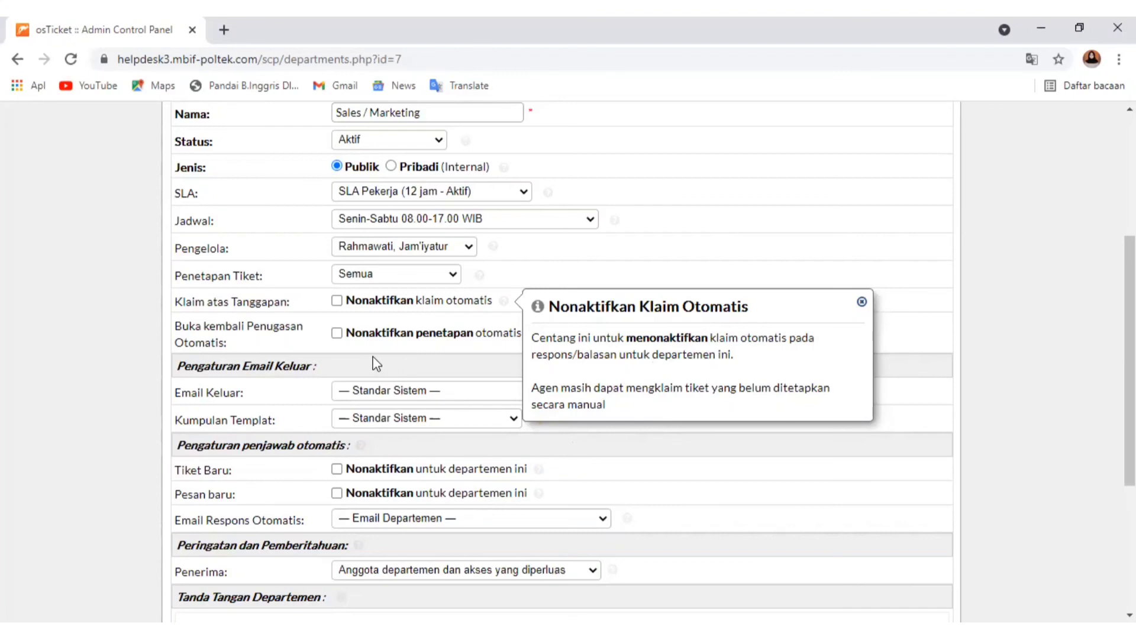
left_click(389, 350)
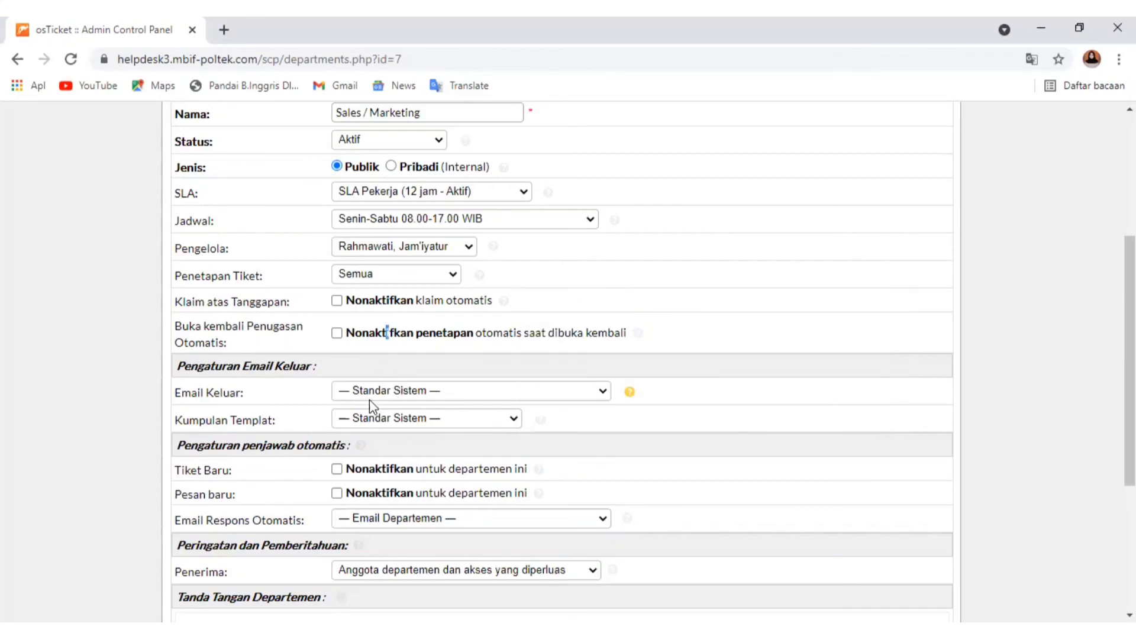
Examine the outgoing email and template set choices, leaving both at Standar Sistem, and review the auto-responder, recipient and signature settings
left_click(355, 389)
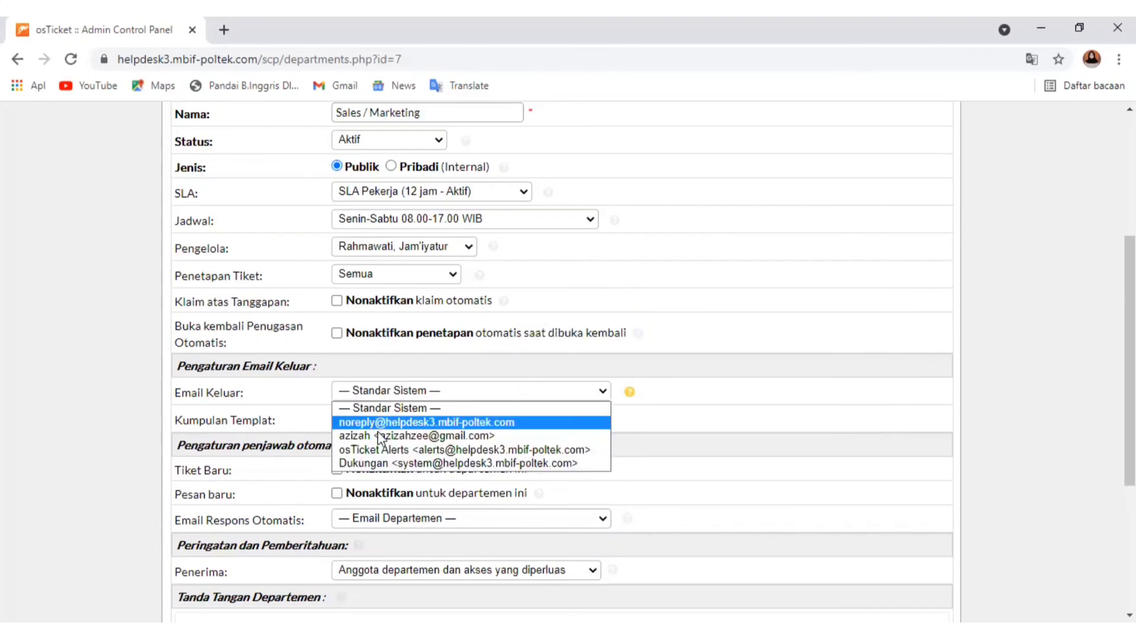
left_click(297, 407)
left_click(369, 424)
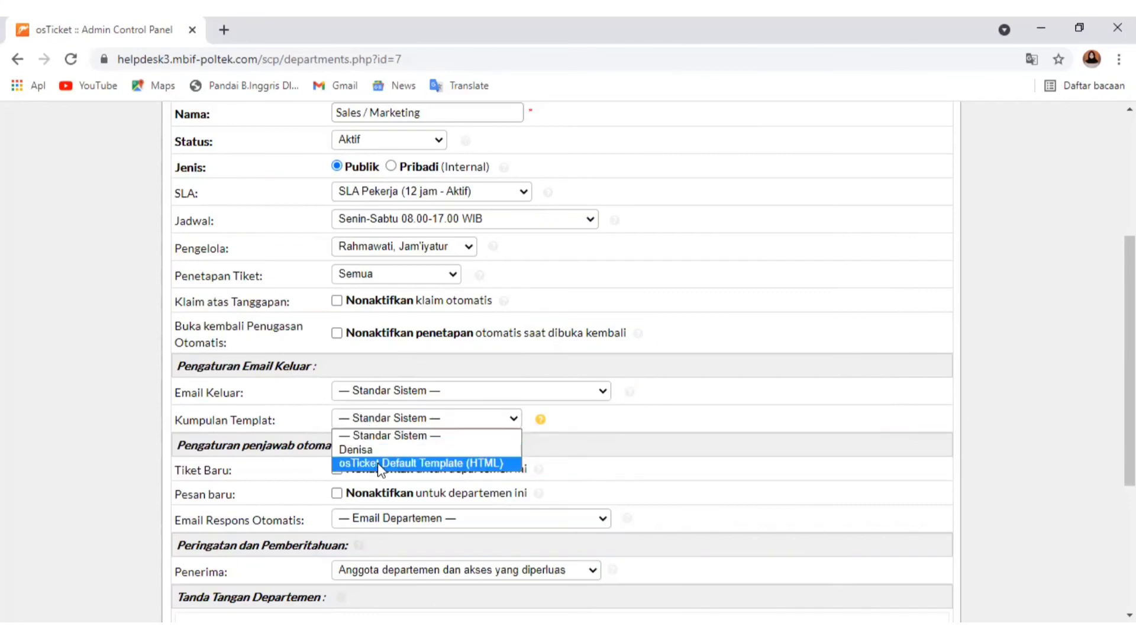
left_click(355, 436)
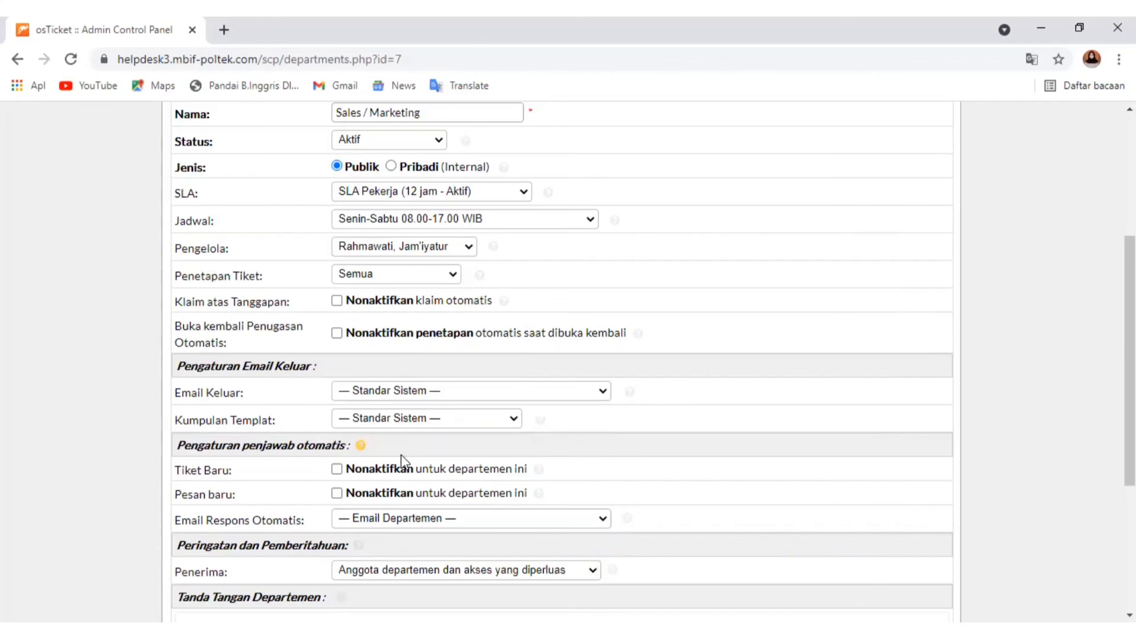
scroll(403, 457, "down", 1)
scroll(438, 503, "down", 2)
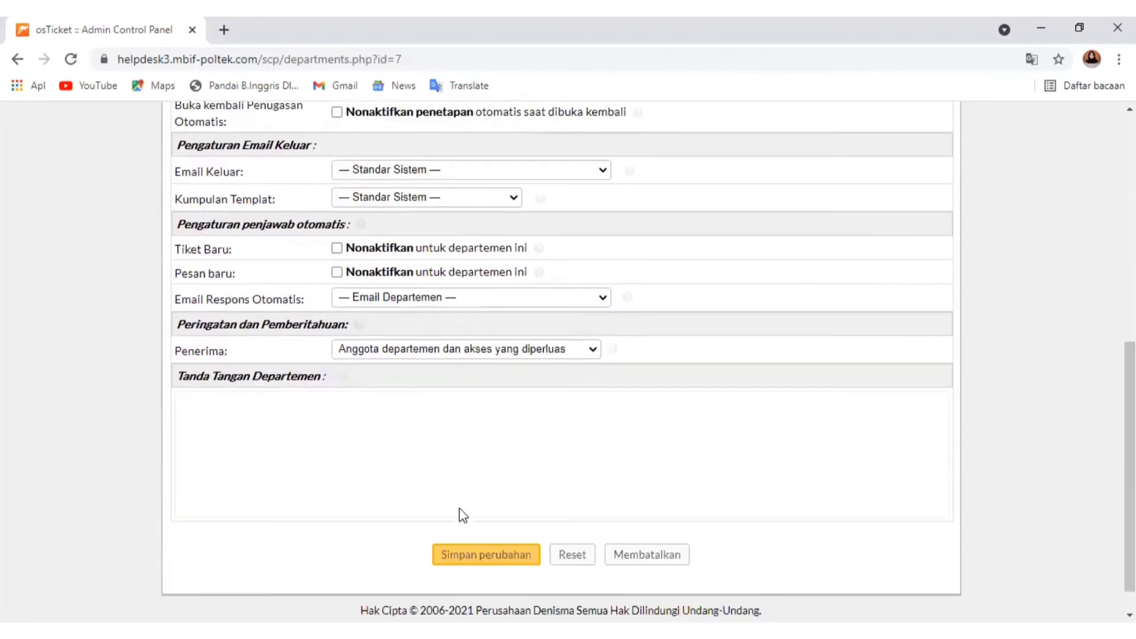
Open the department's access settings and examine the role choices for its primary members, keeping the first member at Semua akses
scroll(468, 473, "up", 7)
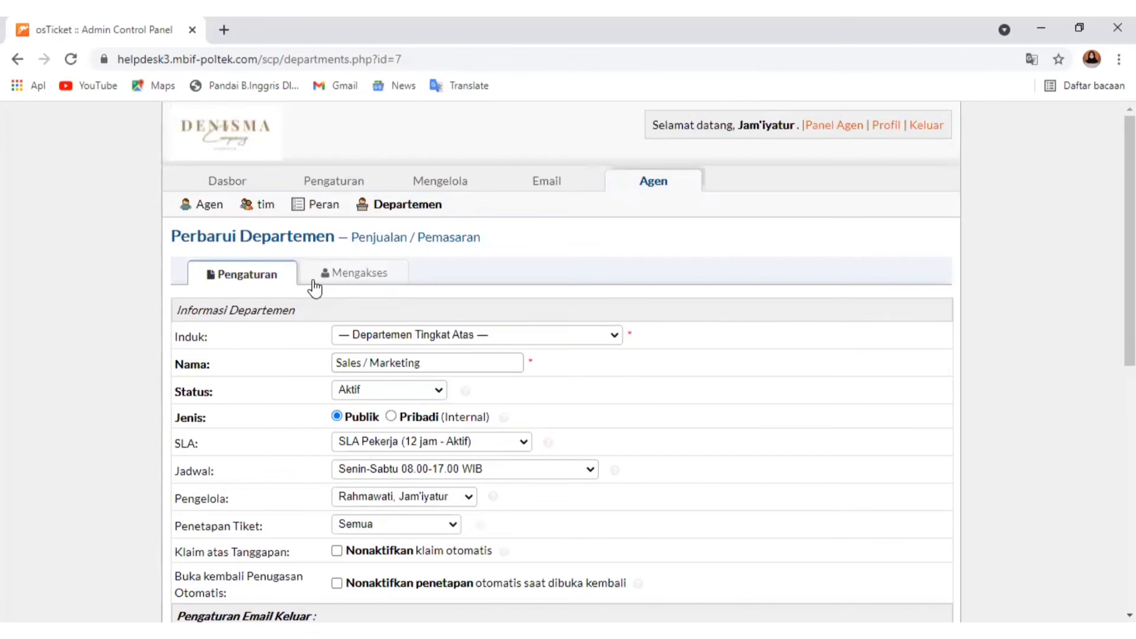
left_click(355, 274)
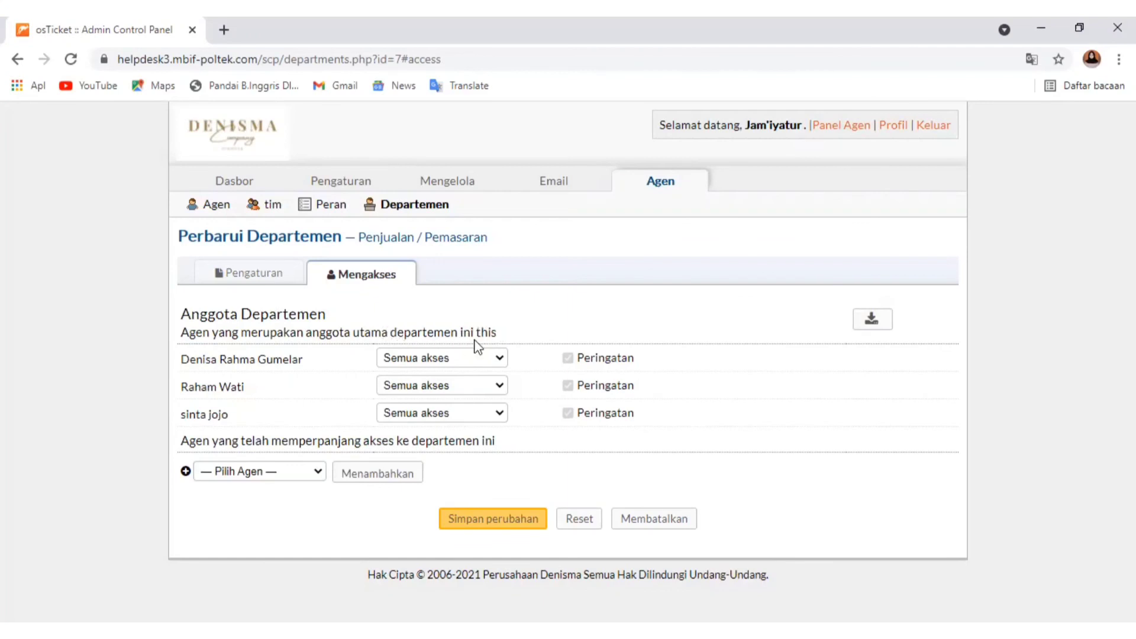
left_click(501, 359)
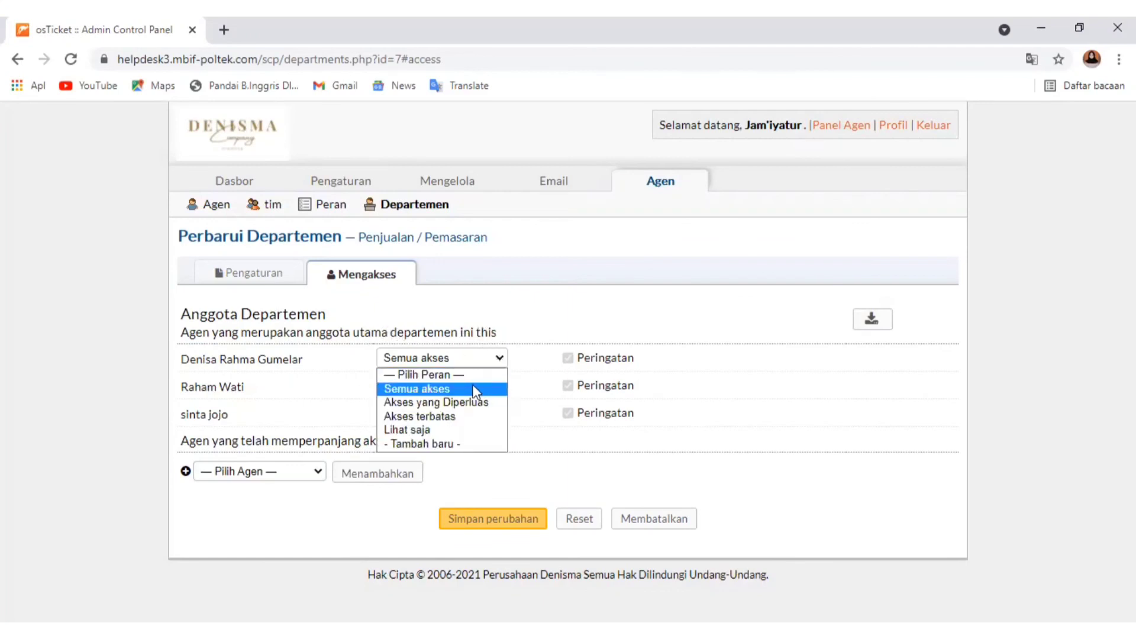
left_click(471, 389)
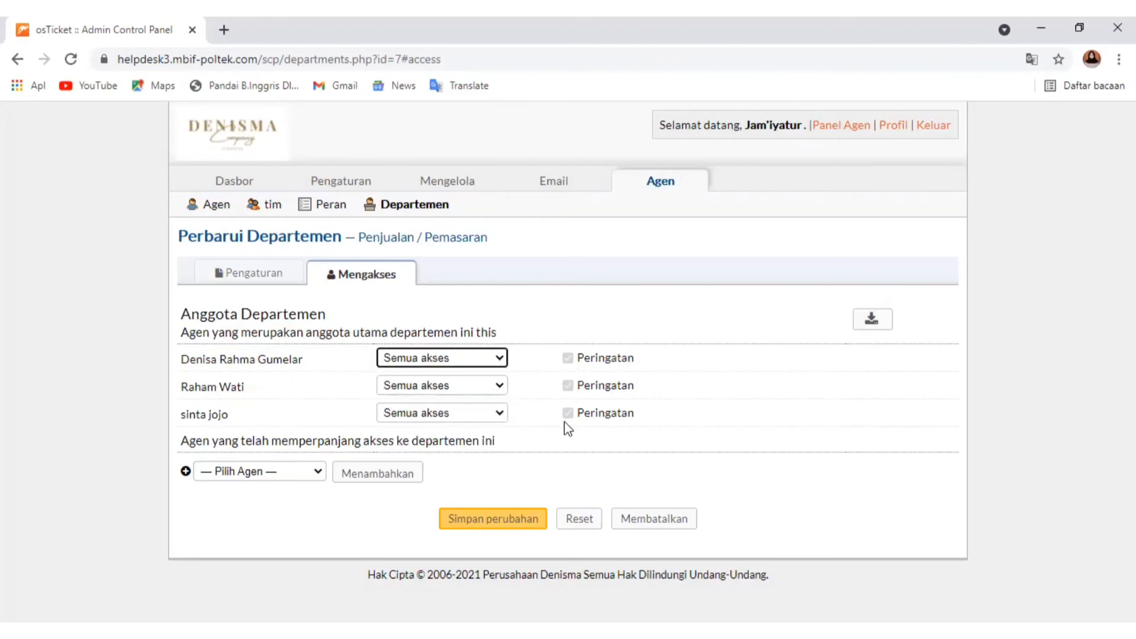
left_click(472, 419)
left_click(284, 530)
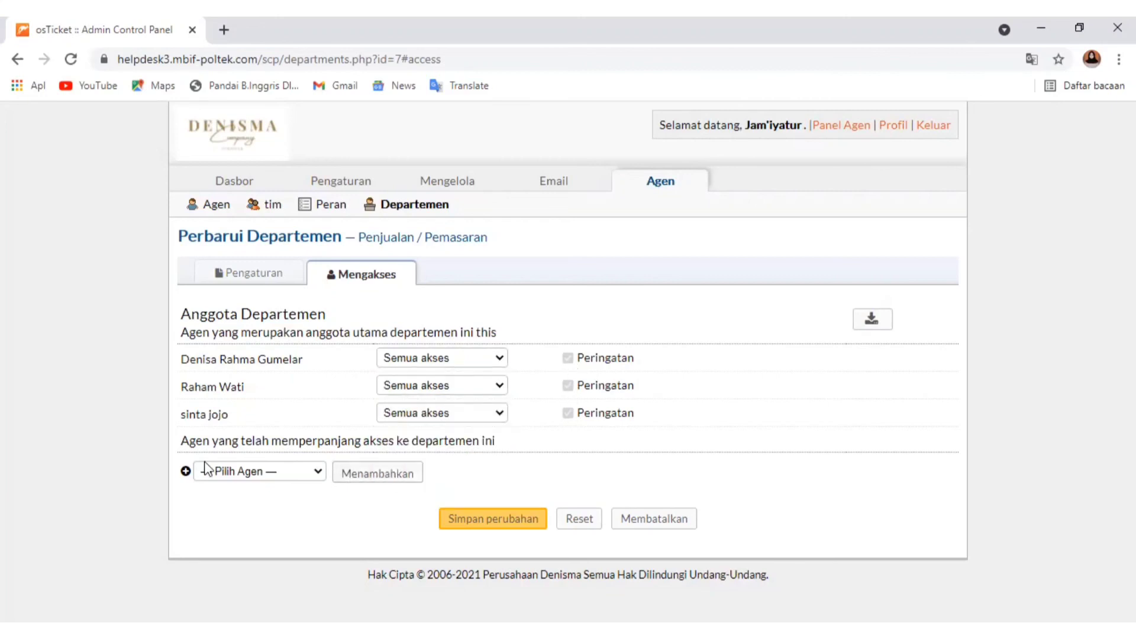
Select an agent for extended access to the department and save the department changes
left_click(278, 472)
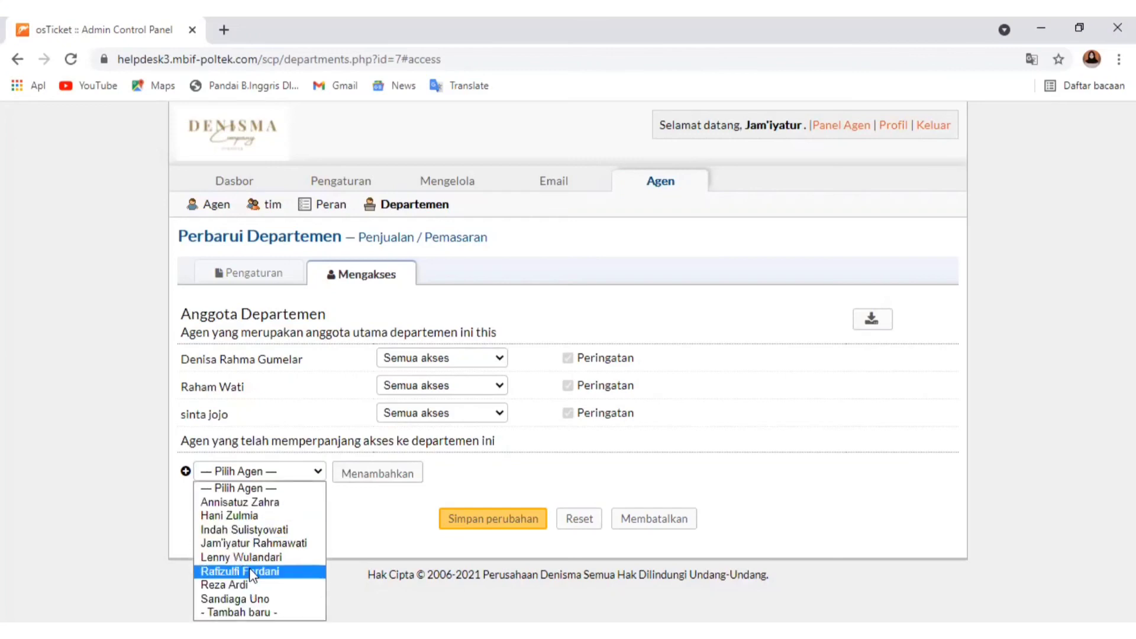
left_click(242, 531)
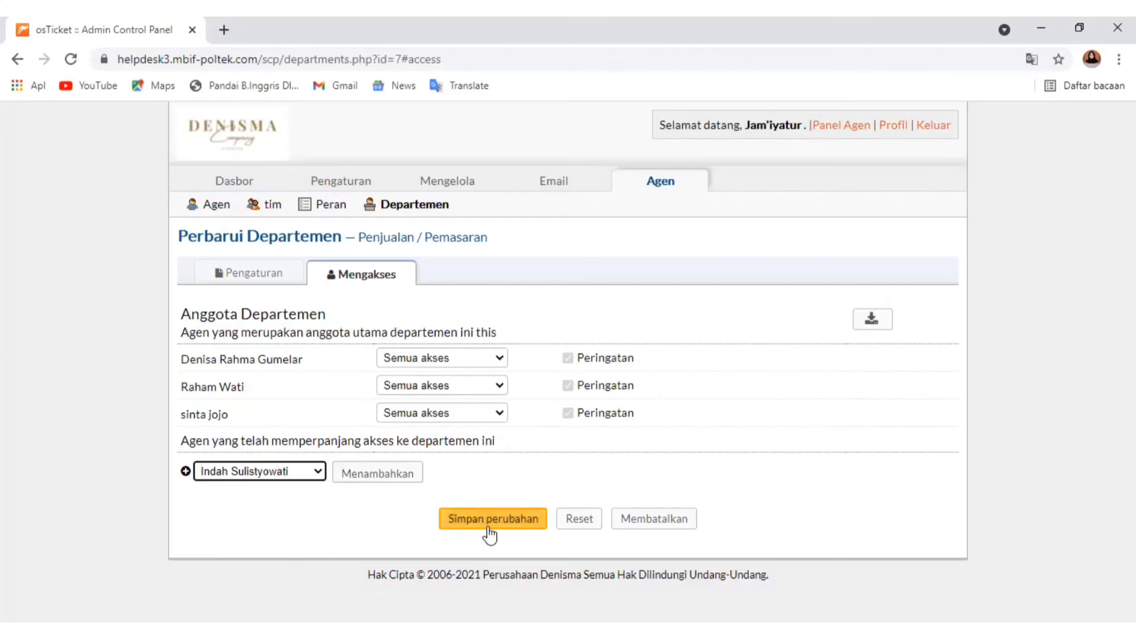
left_click(503, 519)
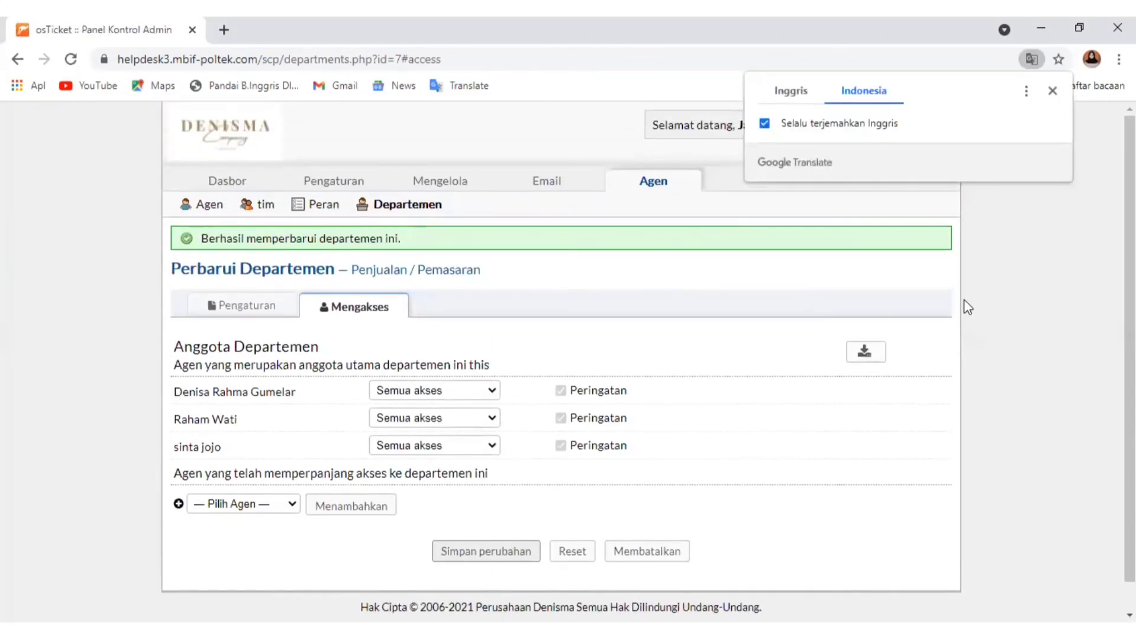
left_click(965, 300)
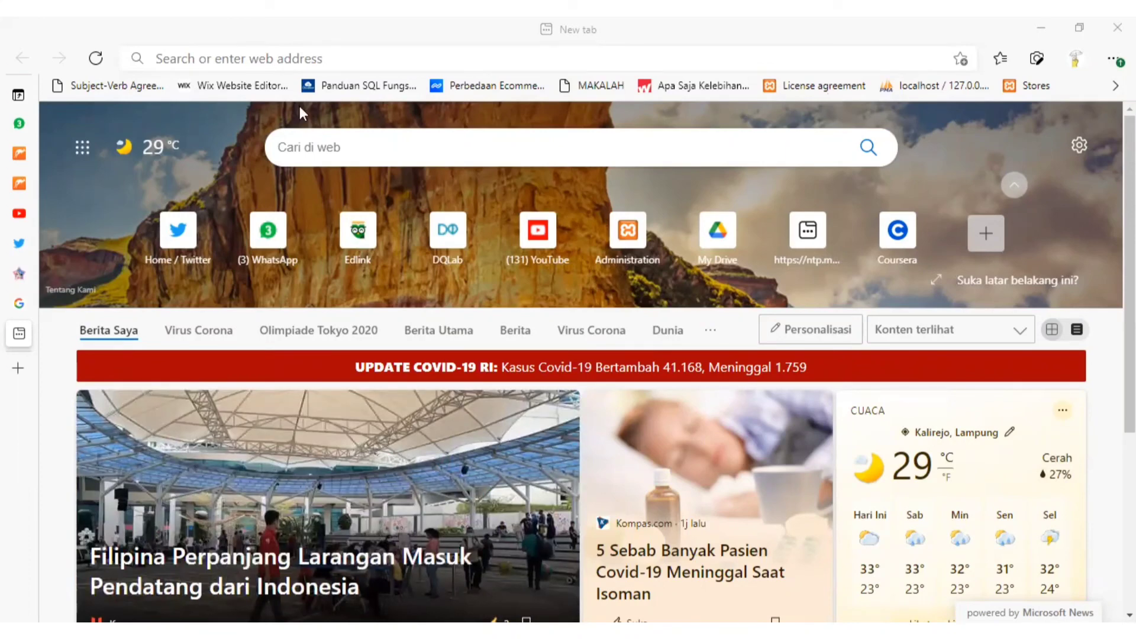
left_click(213, 53)
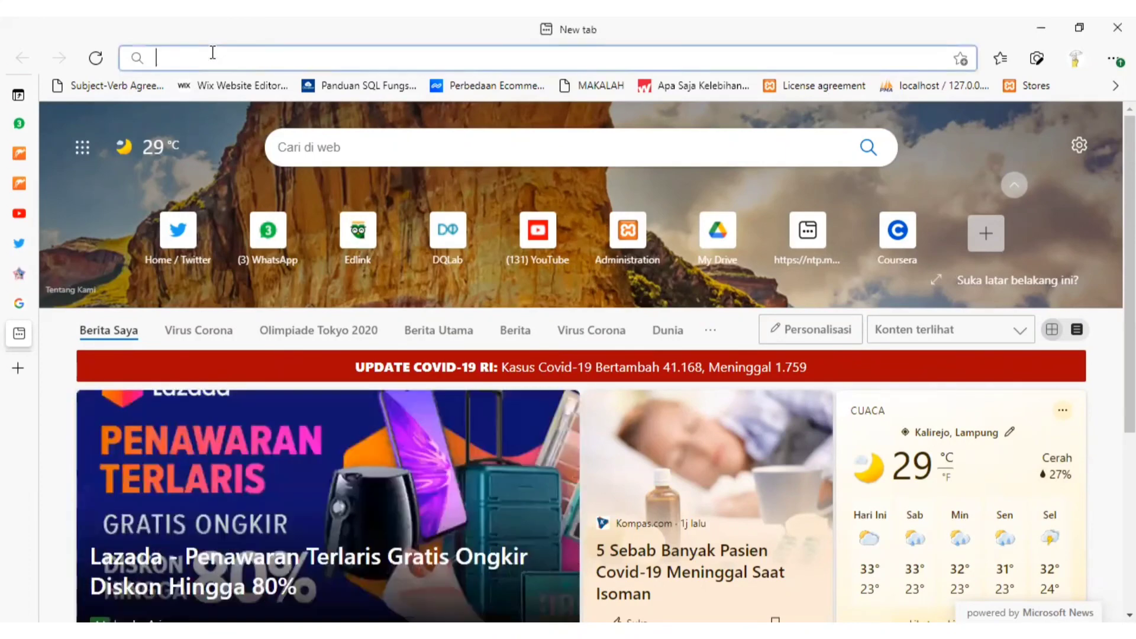
type("https://helpdesk3.mbif-poltek.com/index.php")
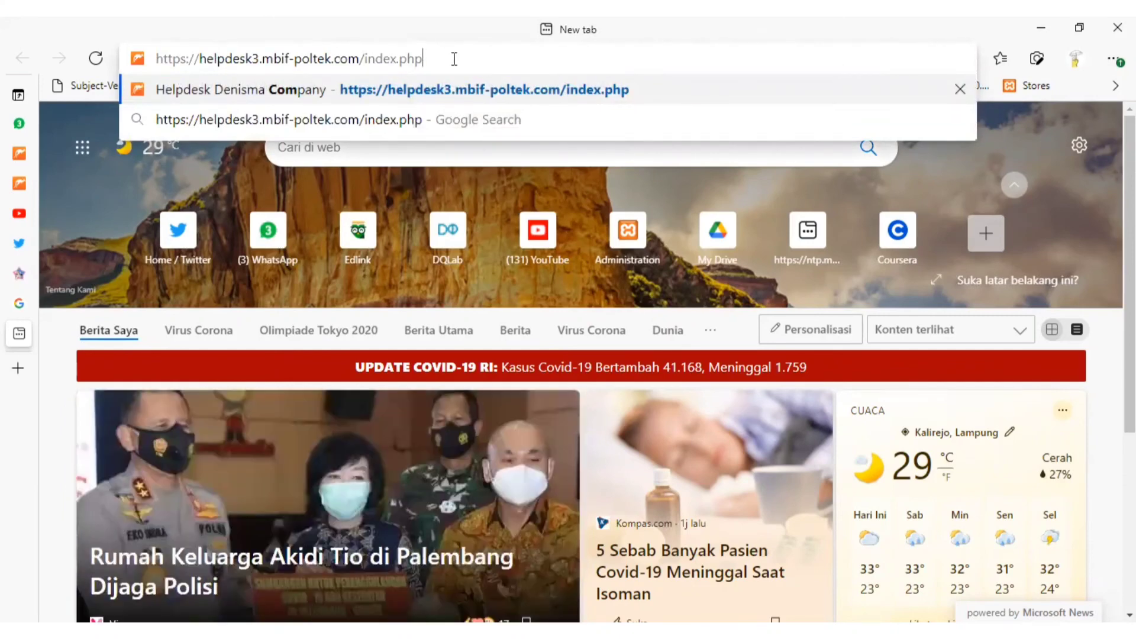
key("Return")
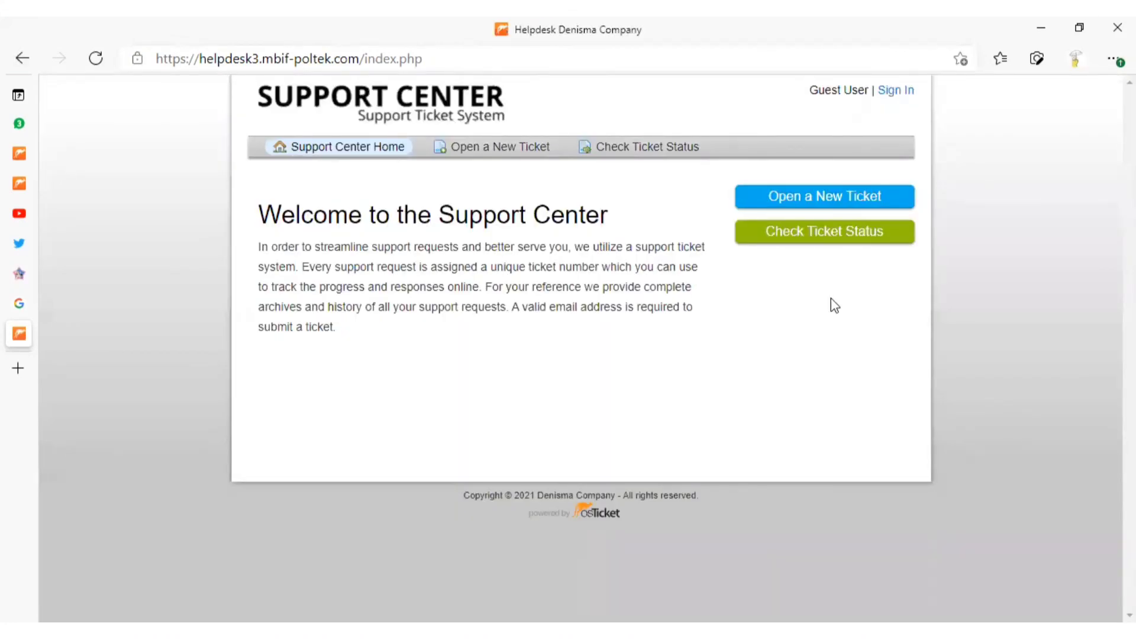
left_click(794, 210)
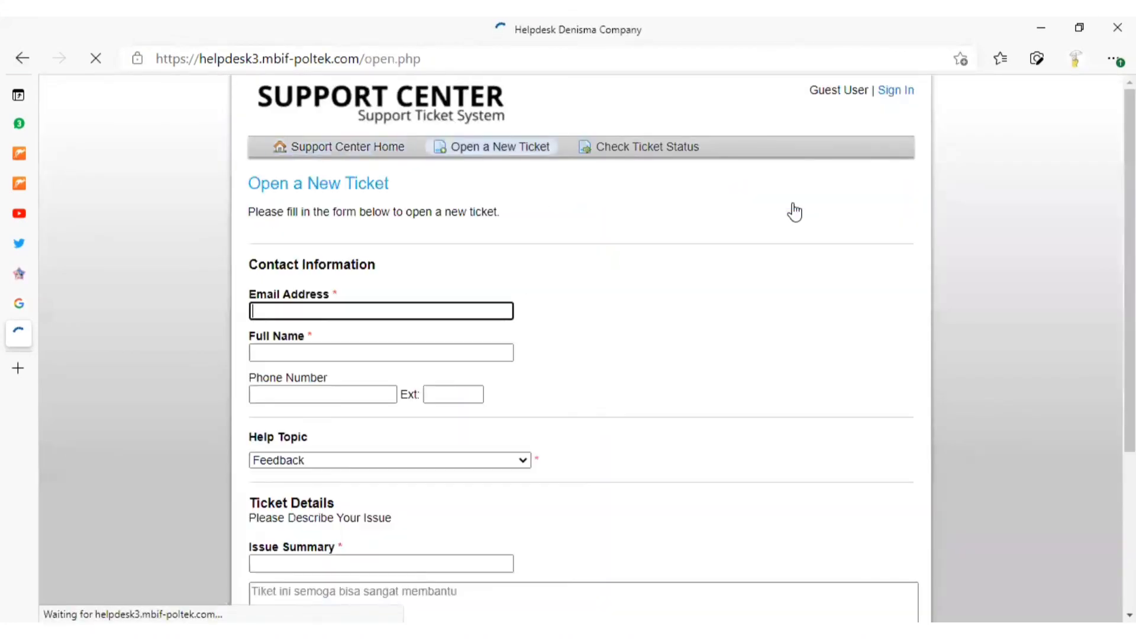
Fill in the ticket's contact information with the requester's saved email address and replace the autofilled full name with the requester's name
scroll(532, 295, "down", 1)
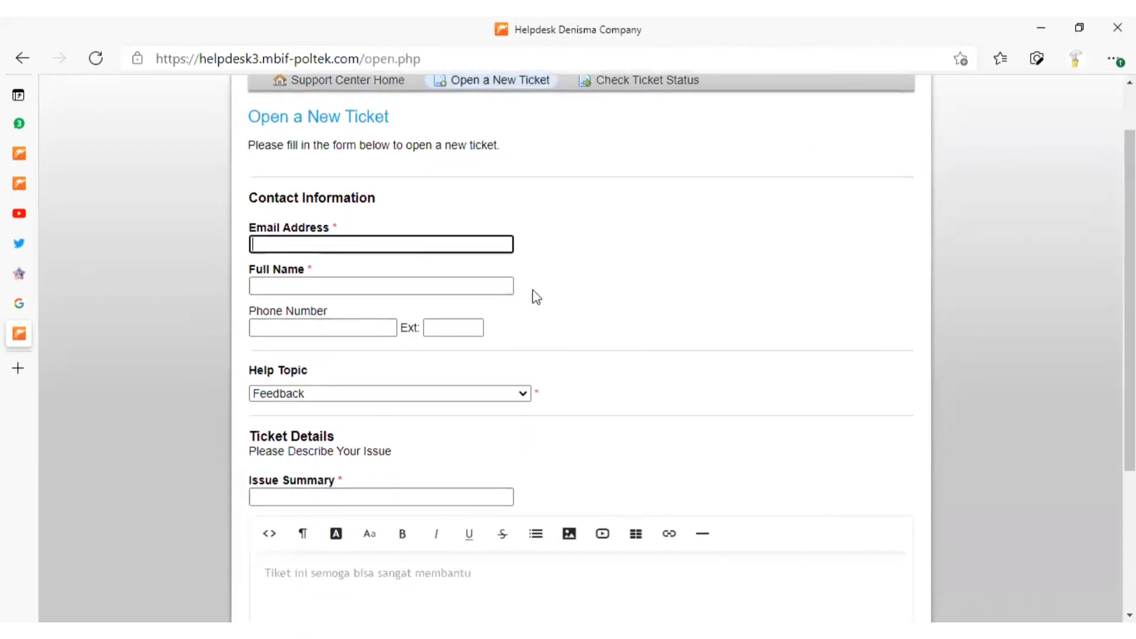
type("za")
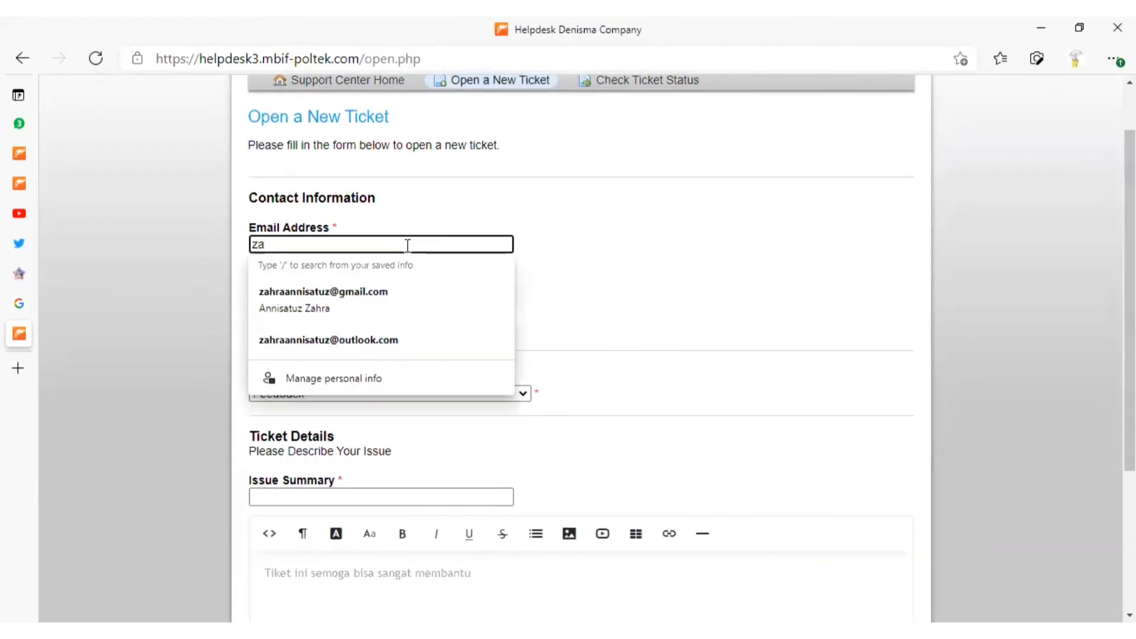
left_click(421, 292)
left_click(390, 287)
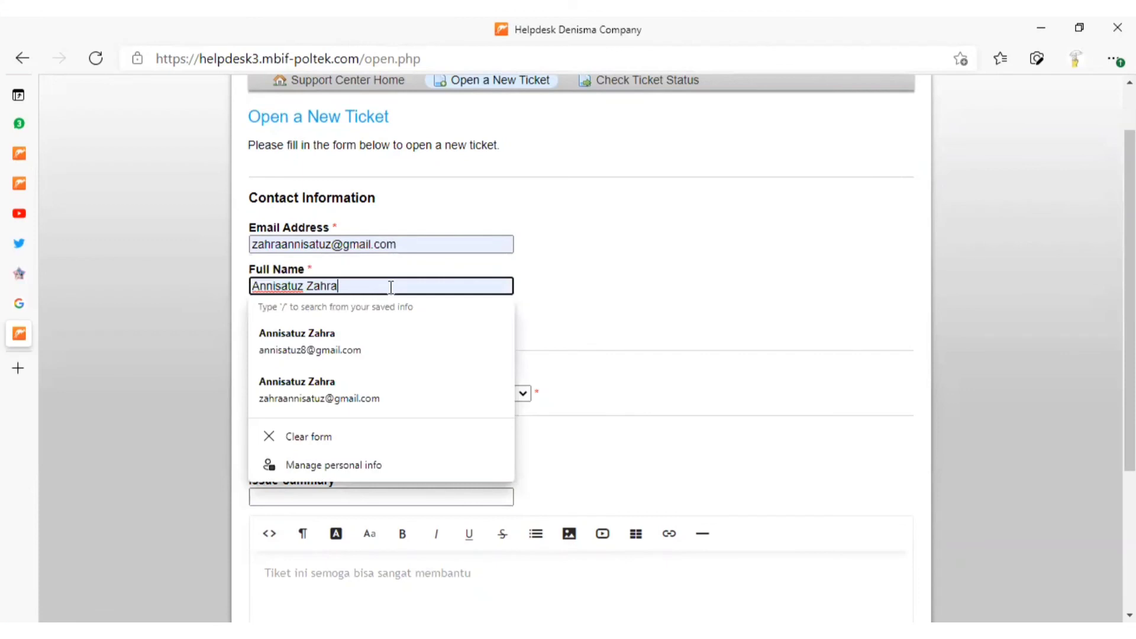
key("ctrl+a")
key("BackSpace")
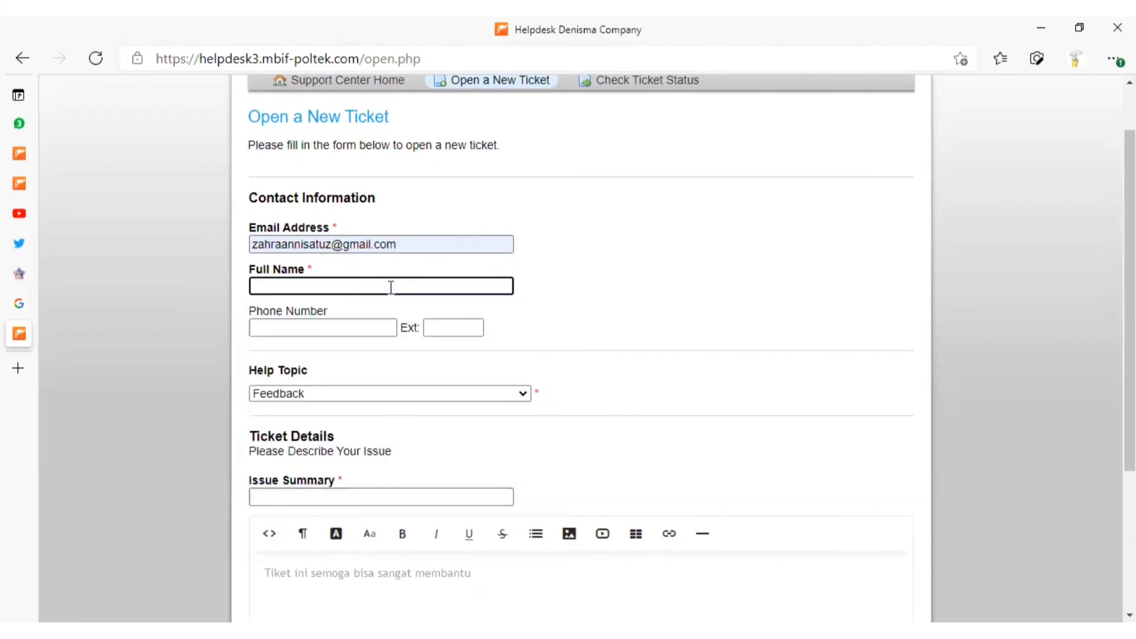
type("Rar")
key("BackSpace")
type("ara")
key("BackSpace")
key("BackSpace")
key("BackSpace")
type("Shinta")
left_click(630, 318)
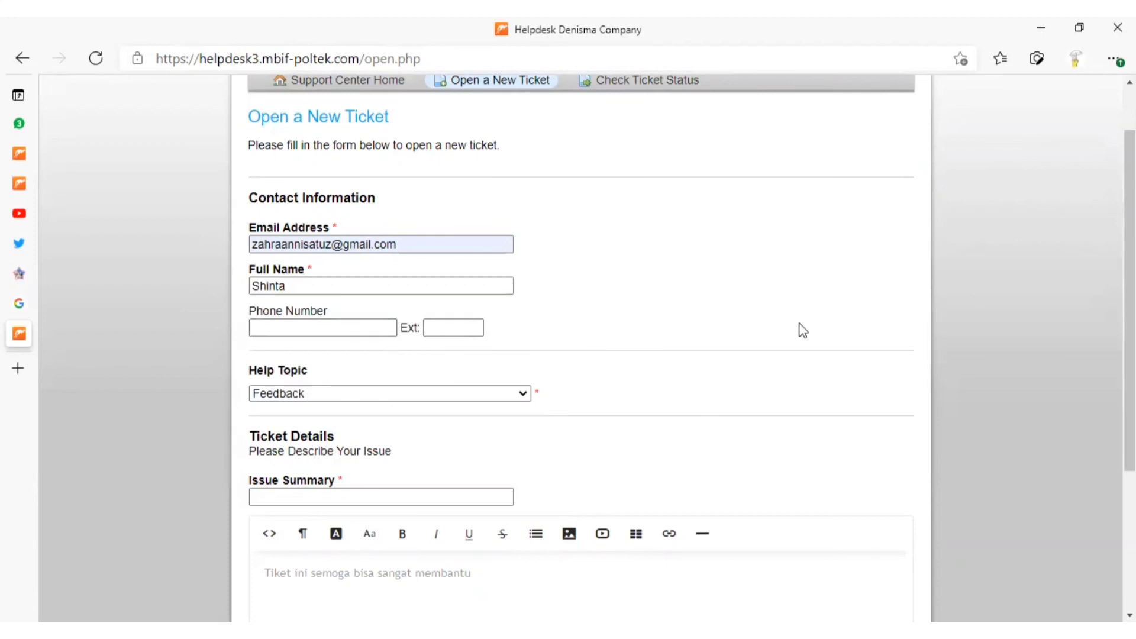
Set the help topic to Laporan Keuangan / Laporan Keuangan Bulan Juli and the issue summary to Request Laporan Pendapatan
left_click(394, 397)
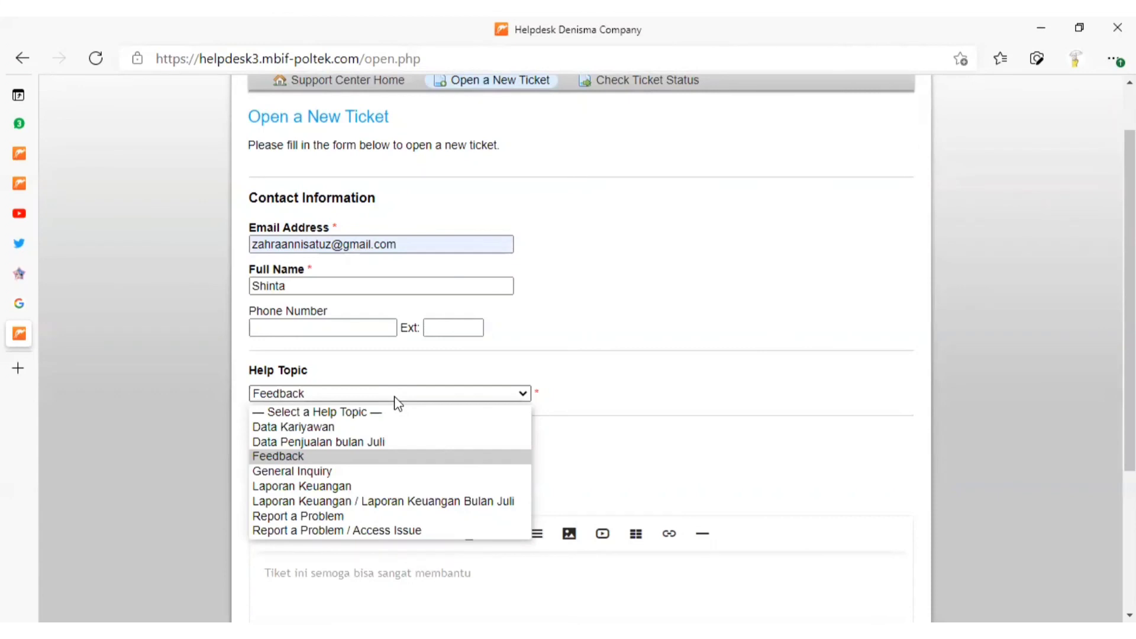
left_click(417, 500)
left_click(422, 501)
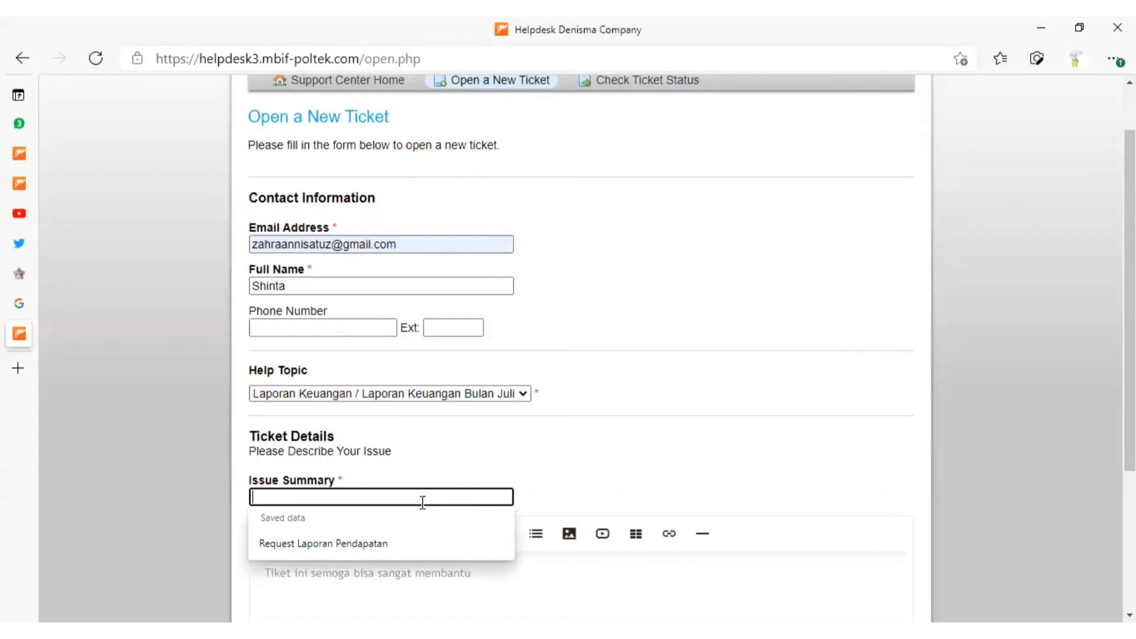
left_click(449, 540)
Begin the ticket message with "Dear admin Denisma Company, dengan ini kami meminta laporan pendapatan bulan juli untuk disampaikan ke klien"
scroll(525, 236, "down", 3)
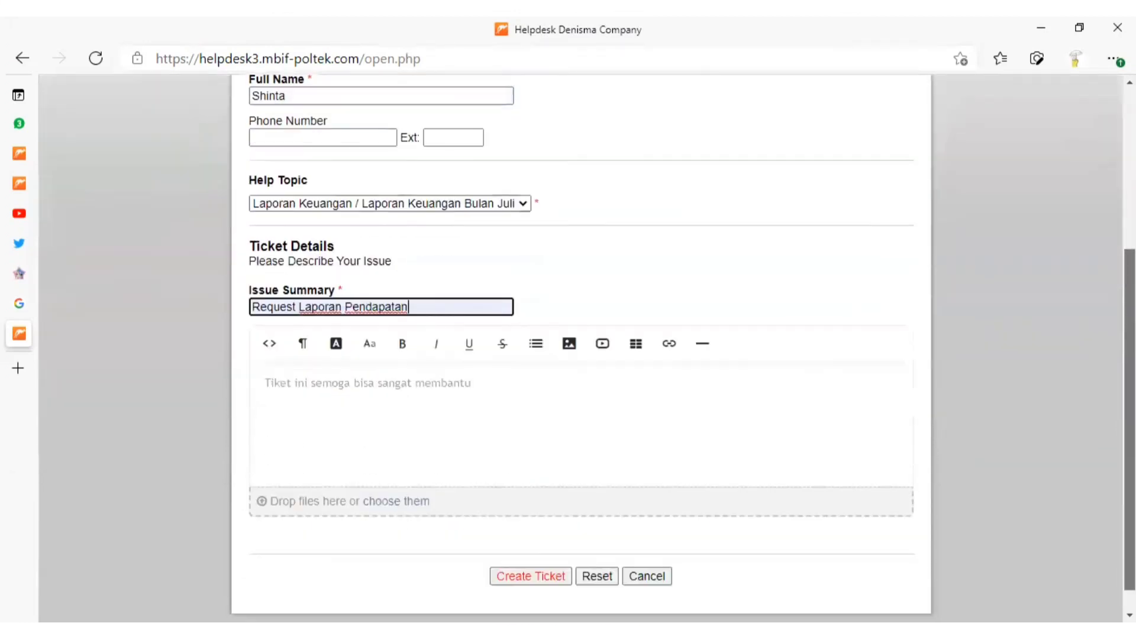
left_click(467, 377)
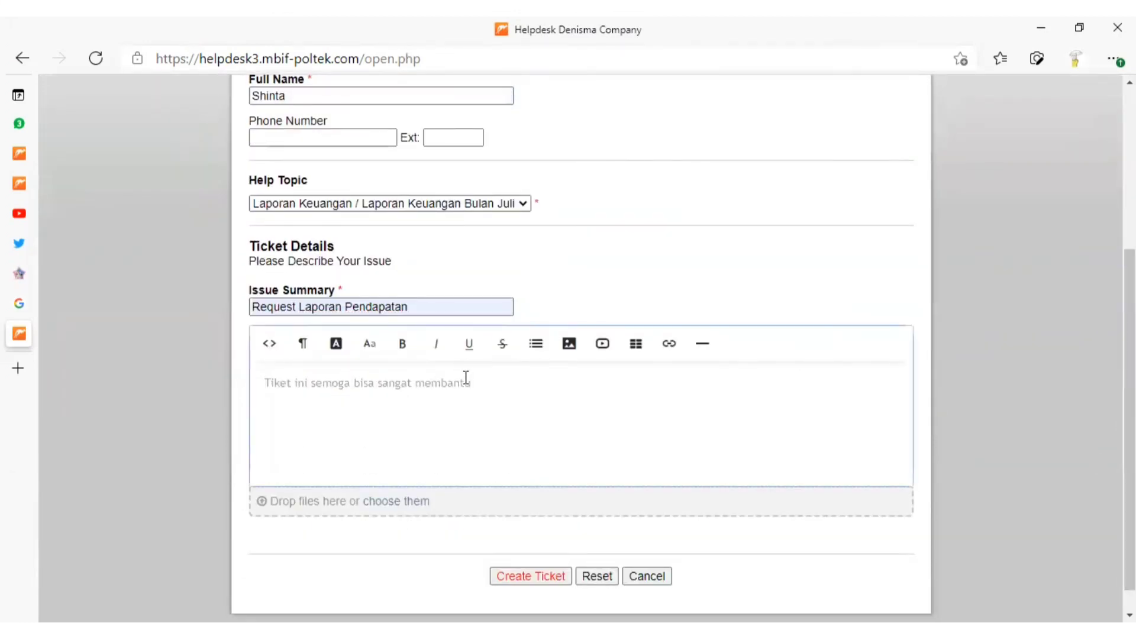
type("Dear")
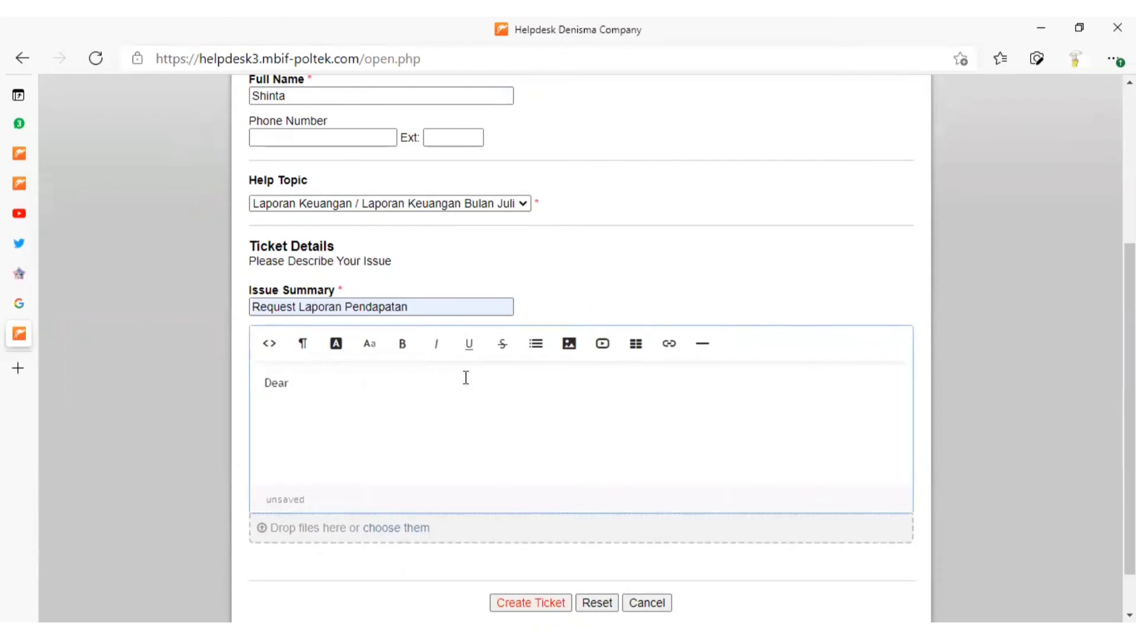
type(" admin Denisma Cmpany")
key("BackSpace")
key("BackSpace")
key("BackSpace")
key("BackSpace")
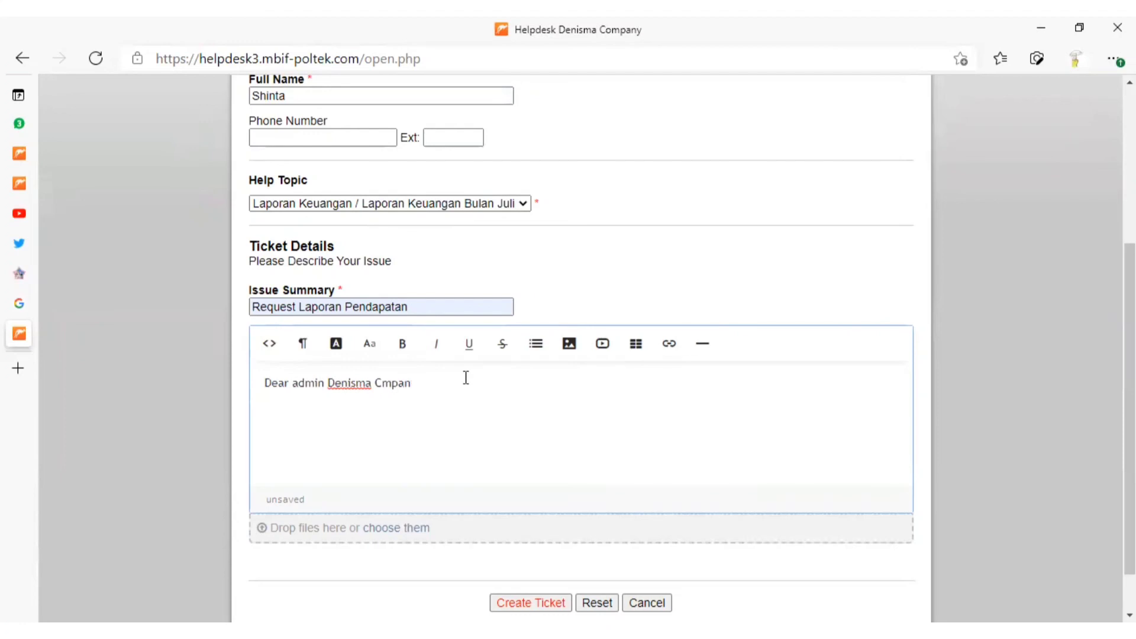
key("BackSpace")
type("ompany, dengan ini kam")
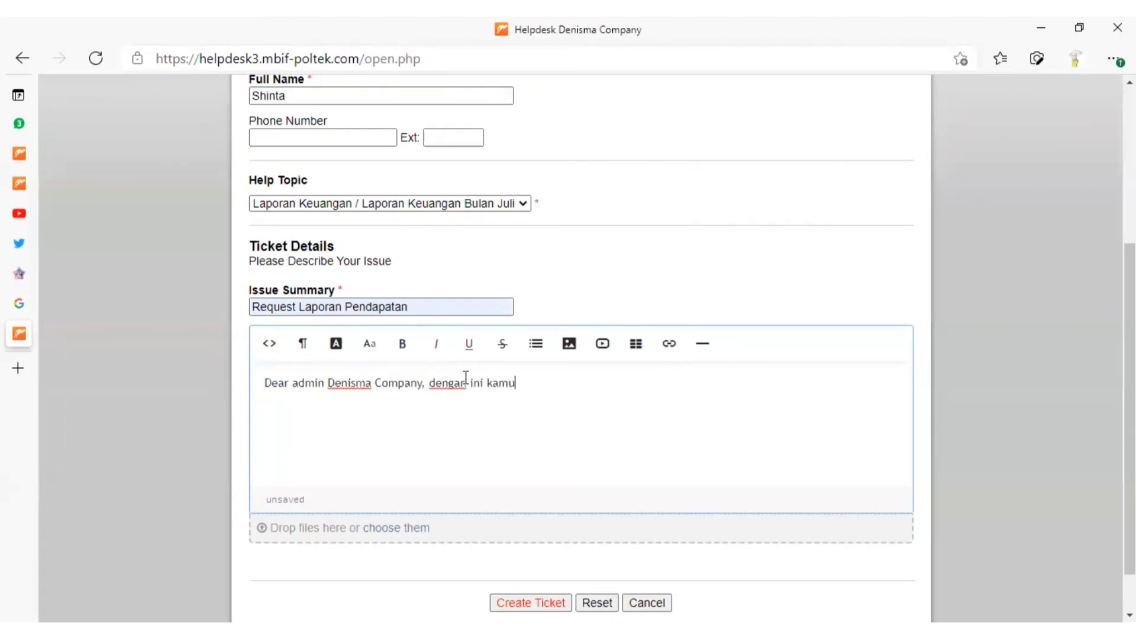
type("i meminta laporan pe")
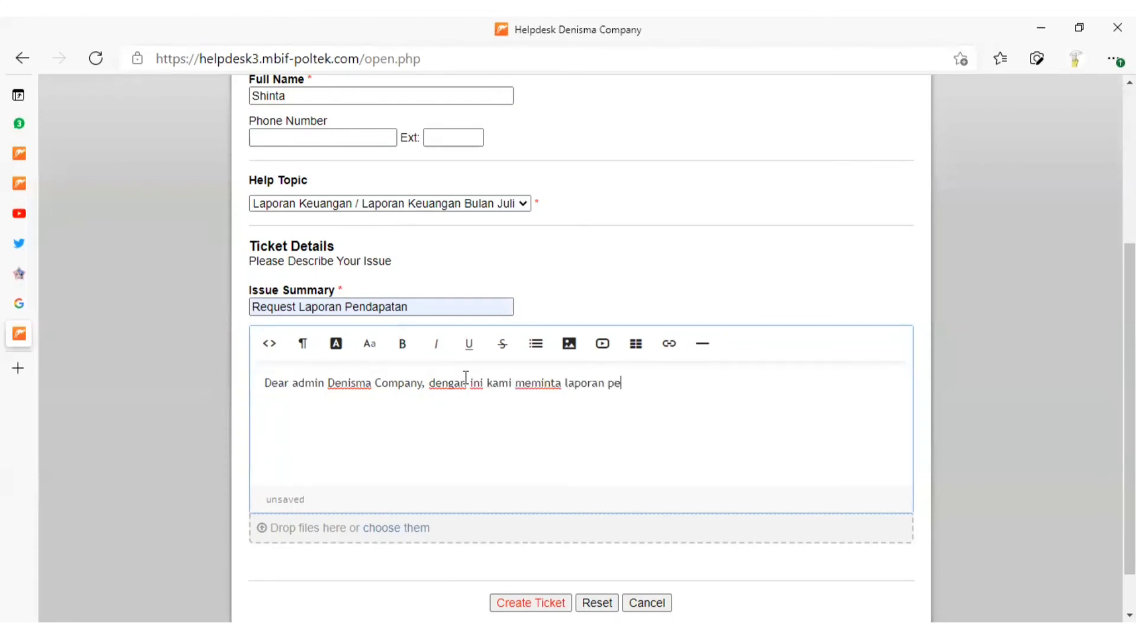
type("ndapatan bulan juli u")
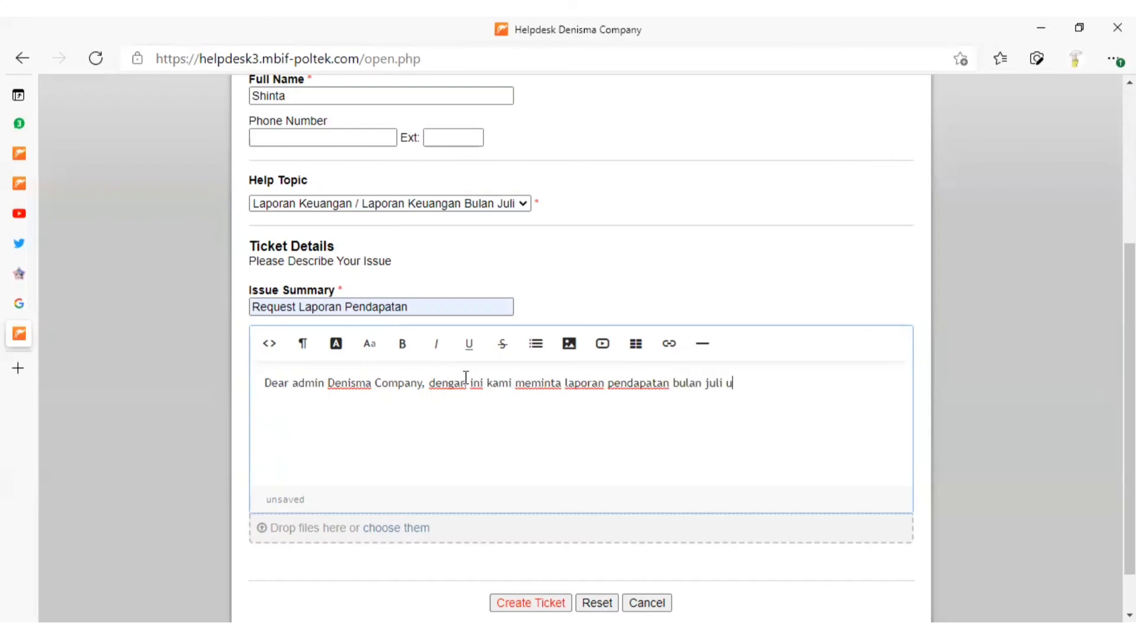
type("ntuk disampaikan ke klien")
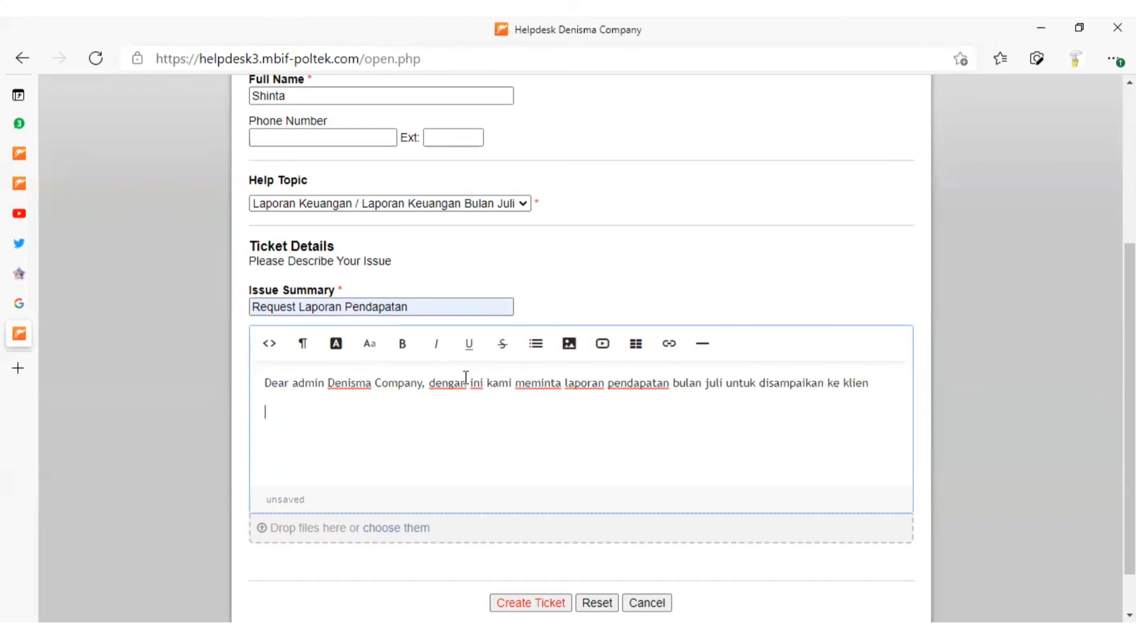
Add the closing line "Atas kerjasamanya terima kasih" below the request and create the ticket
key("Return")
type("Atas kerjasamanya terima kasih")
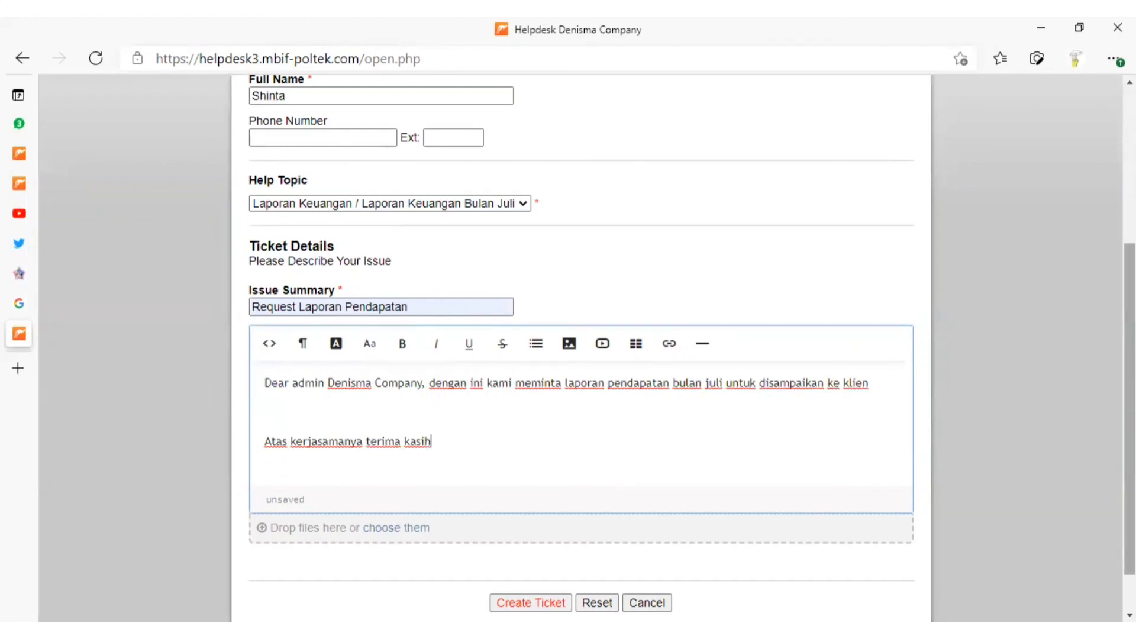
scroll(1129, 414, "down", 2)
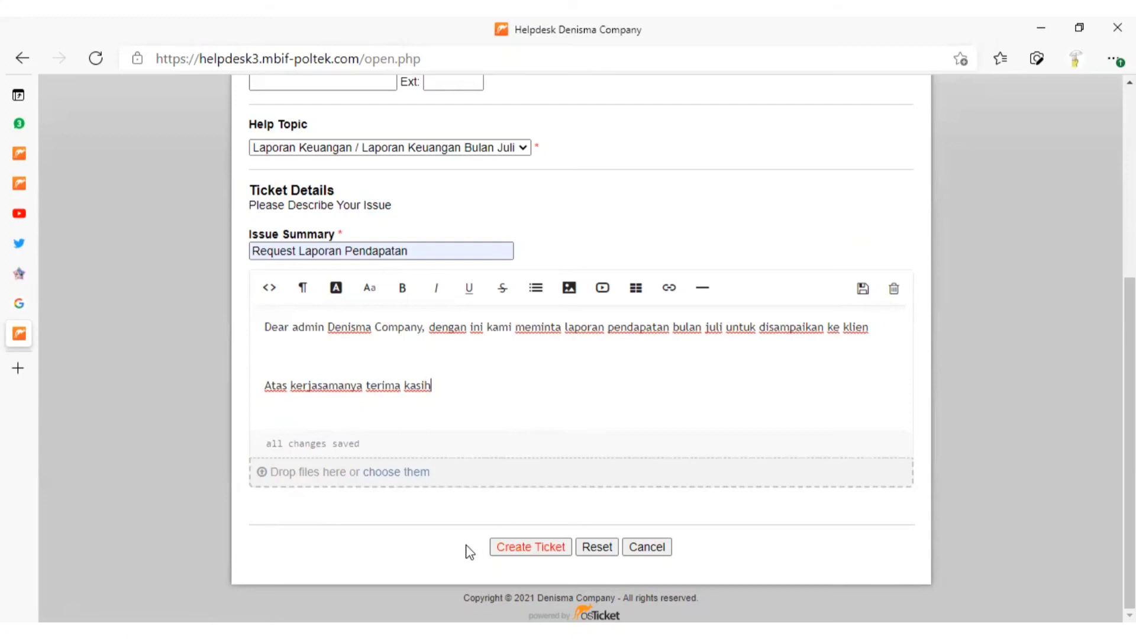
left_click(523, 548)
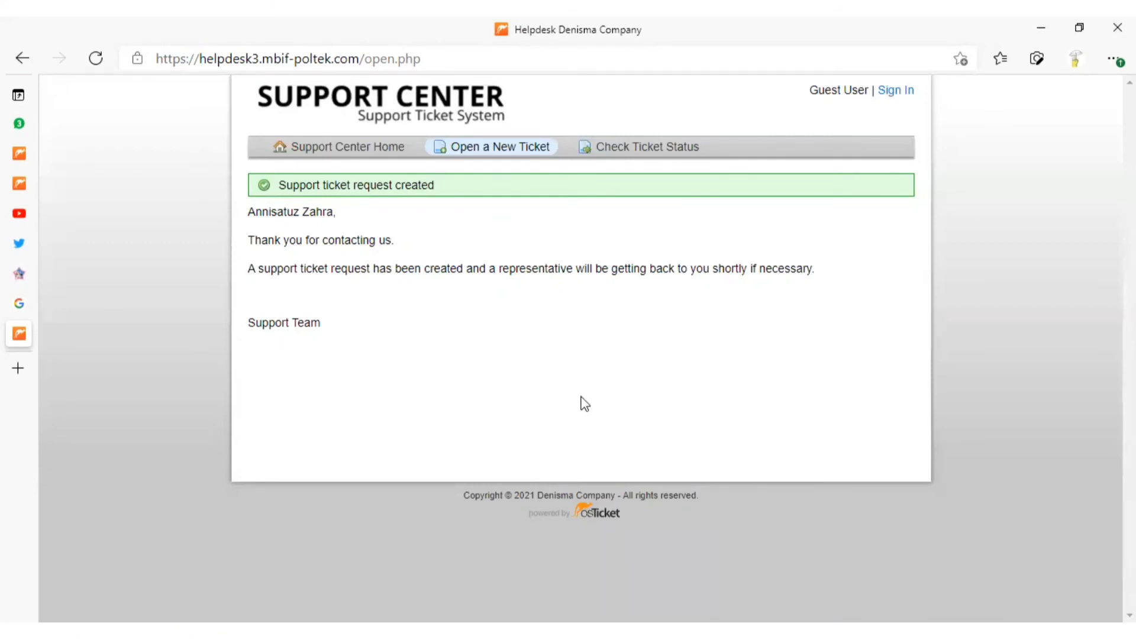
Switch to the Staff Control Panel and review the user directory, then the dashboard's ticket activity and department statistics
mouse_move(23, 167)
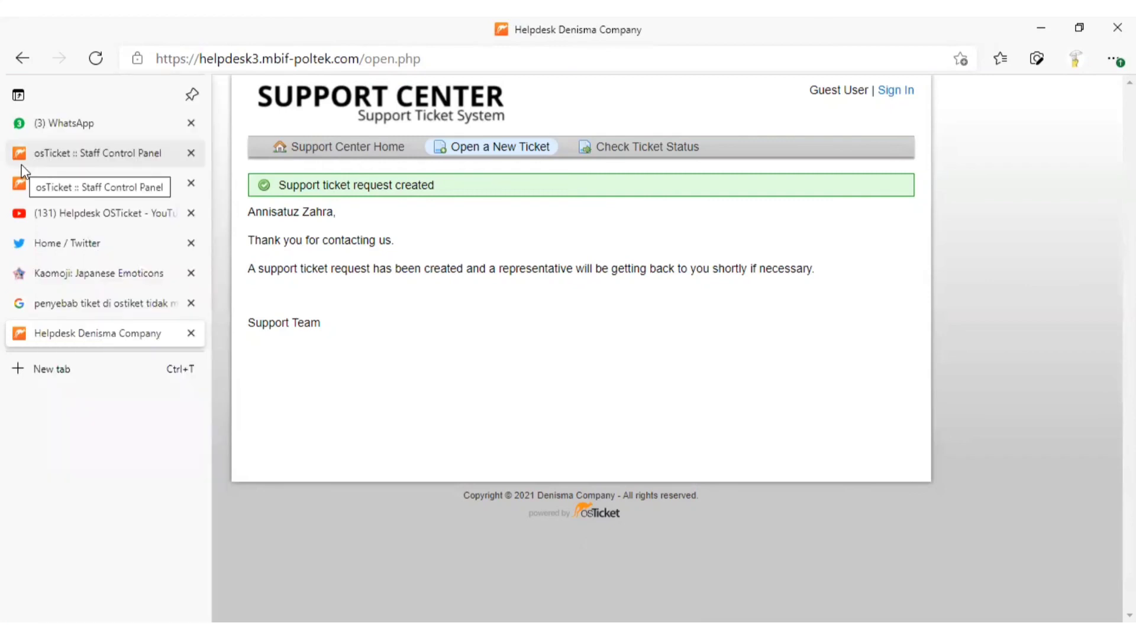
left_click(75, 157)
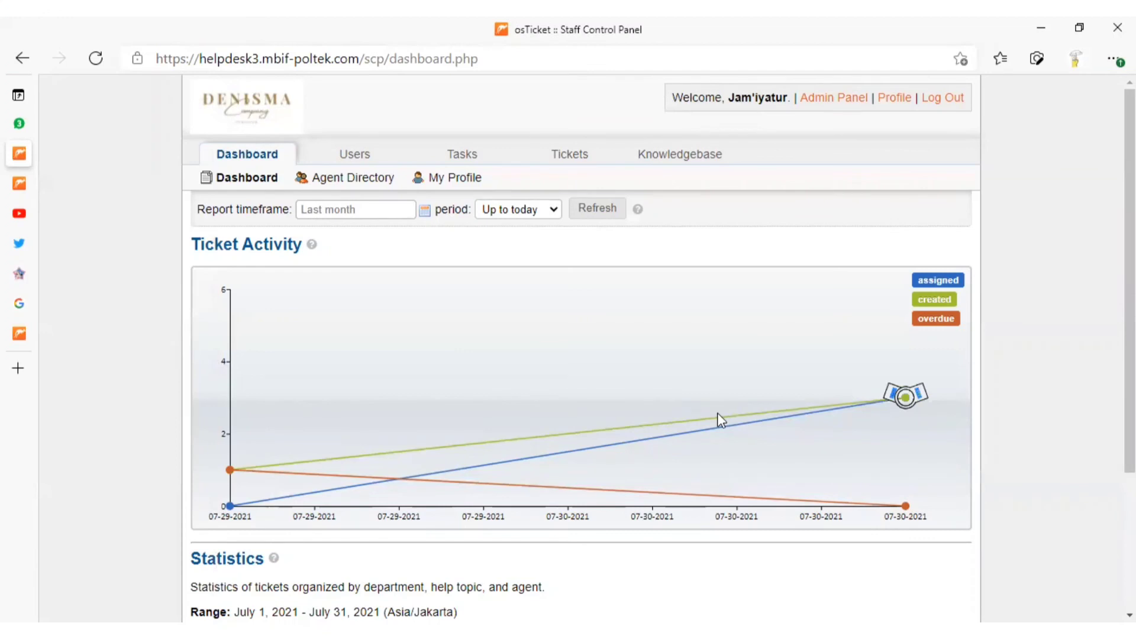
left_click(361, 156)
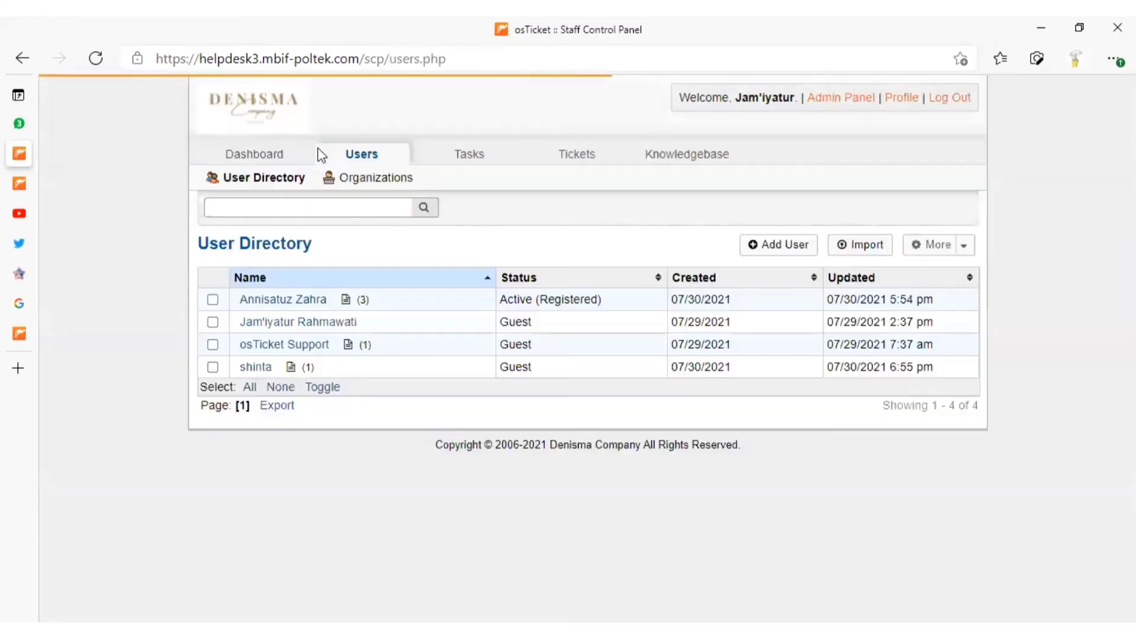
left_click(266, 154)
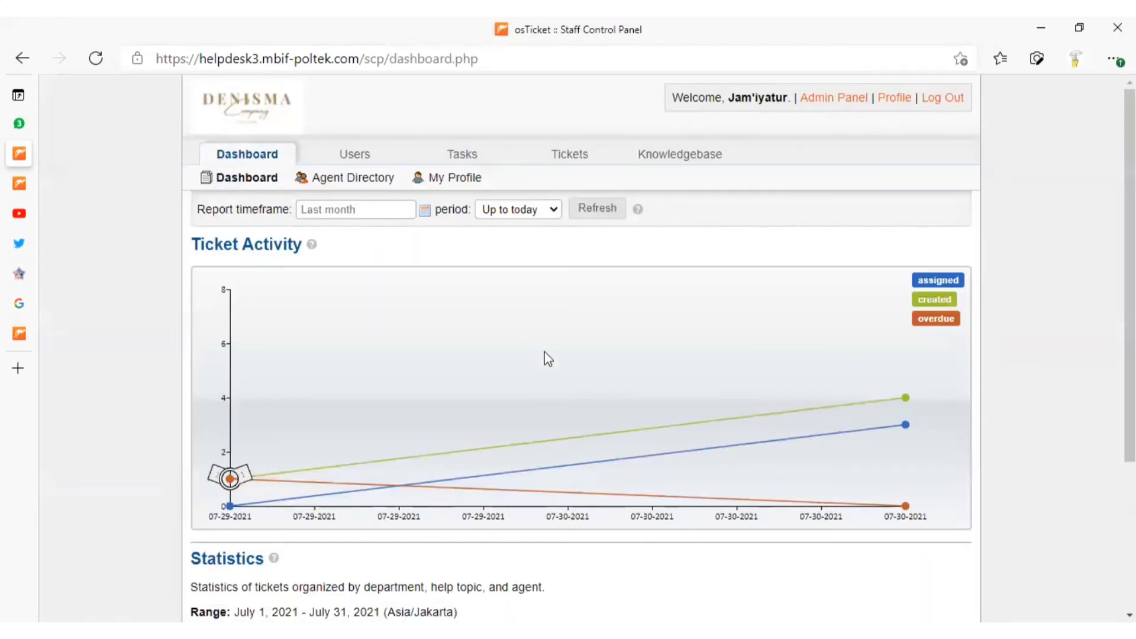
scroll(544, 355, "down", 3)
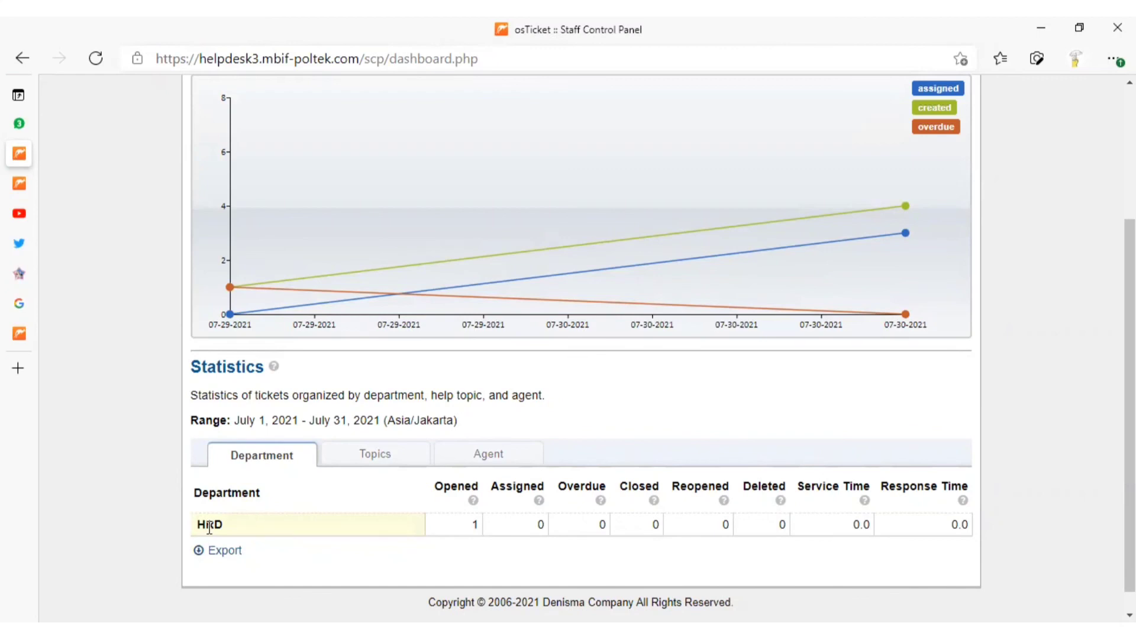
scroll(208, 526, "up", 3)
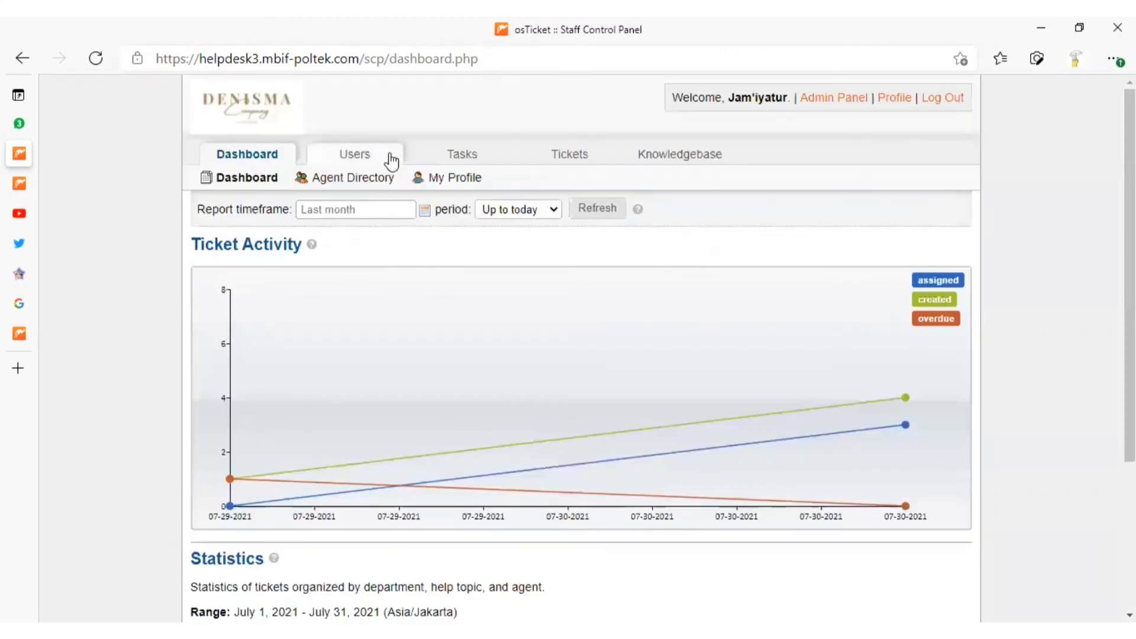
Open the Request Laporan Pendapatan ticket from the open tickets and examine its details, thread and reply form
left_click(559, 157)
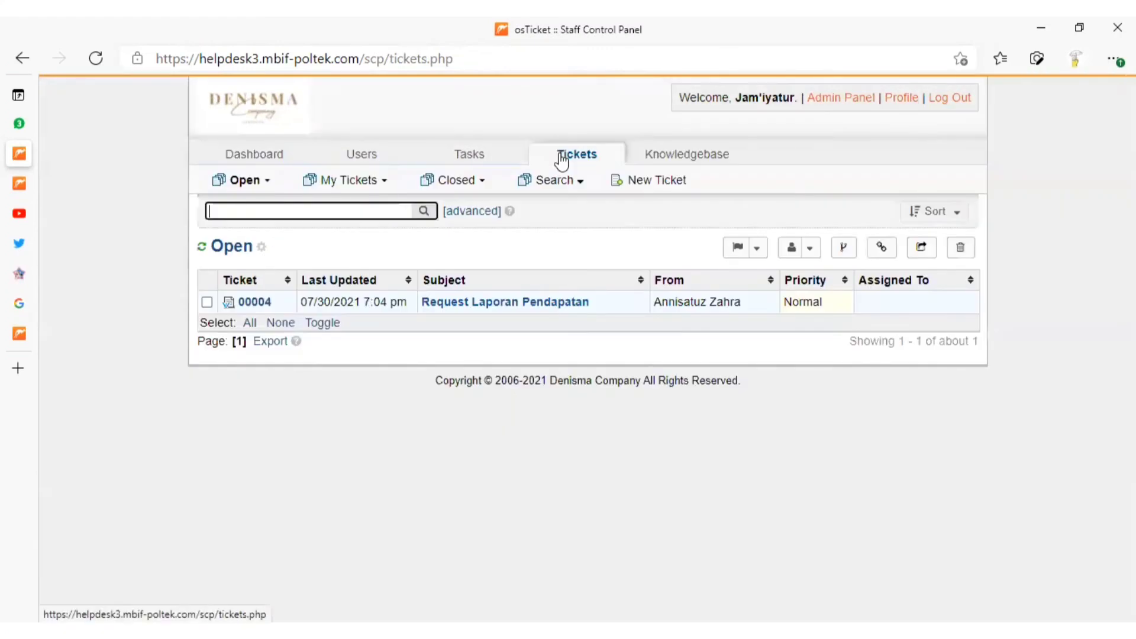
left_click(517, 302)
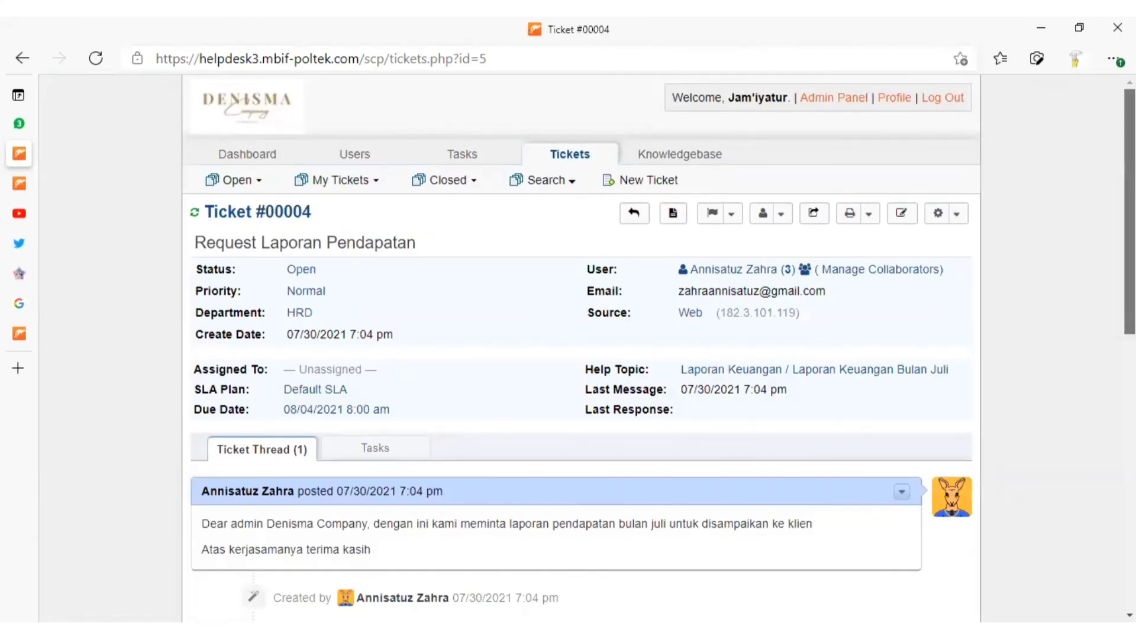
scroll(659, 352, "down", 1)
scroll(568, 350, "down", 5)
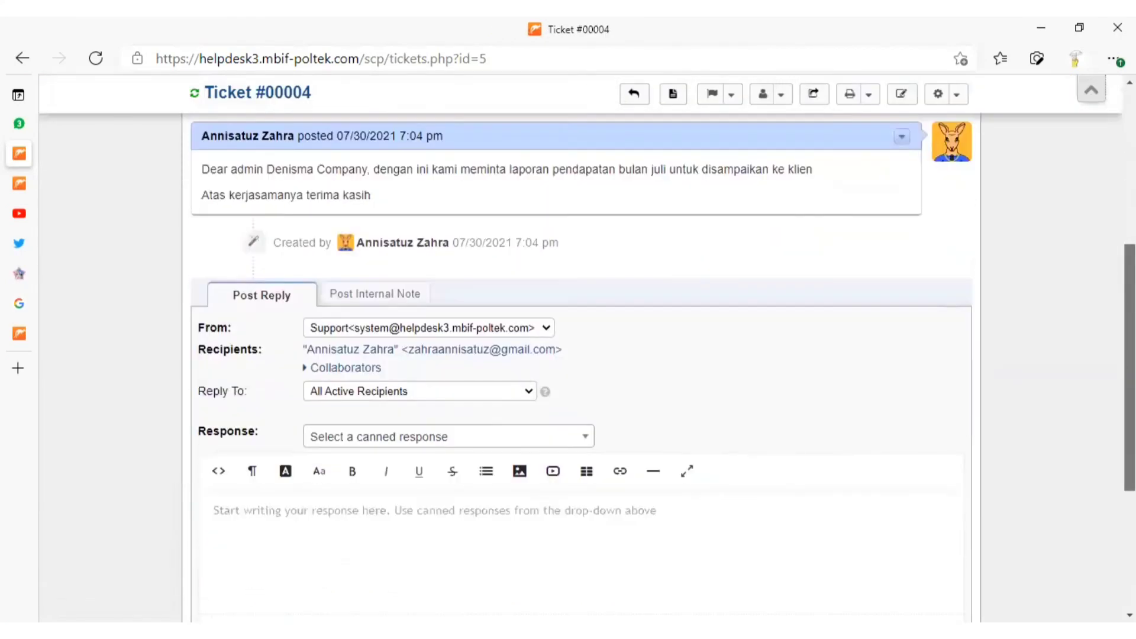
scroll(568, 349, "down", 4)
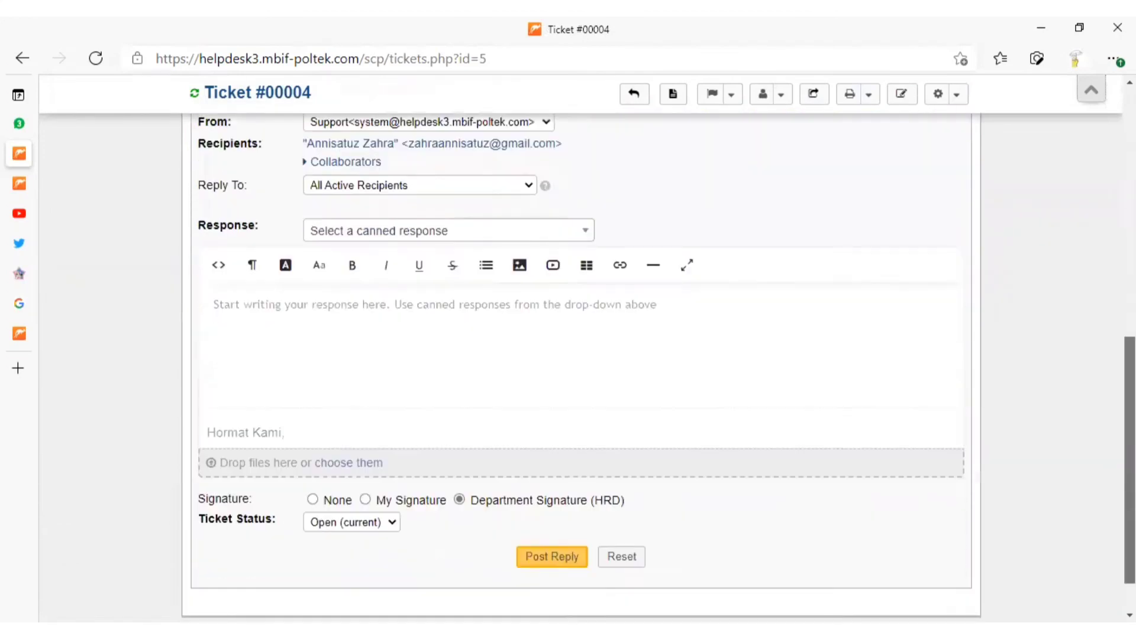
scroll(569, 349, "up", 1)
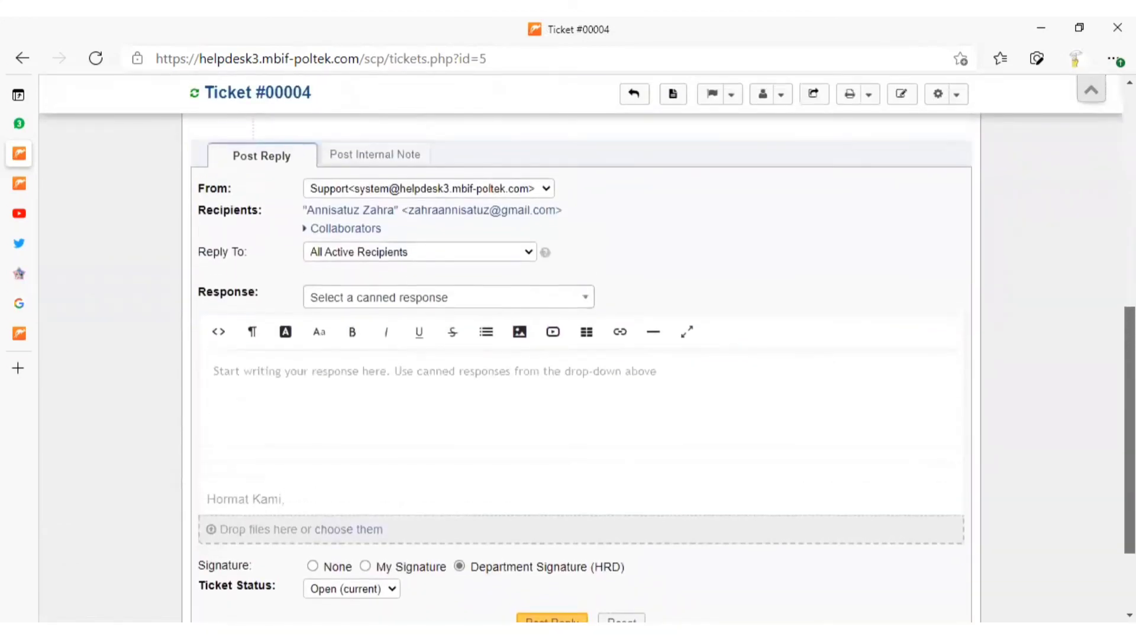
scroll(772, 439, "up", 1)
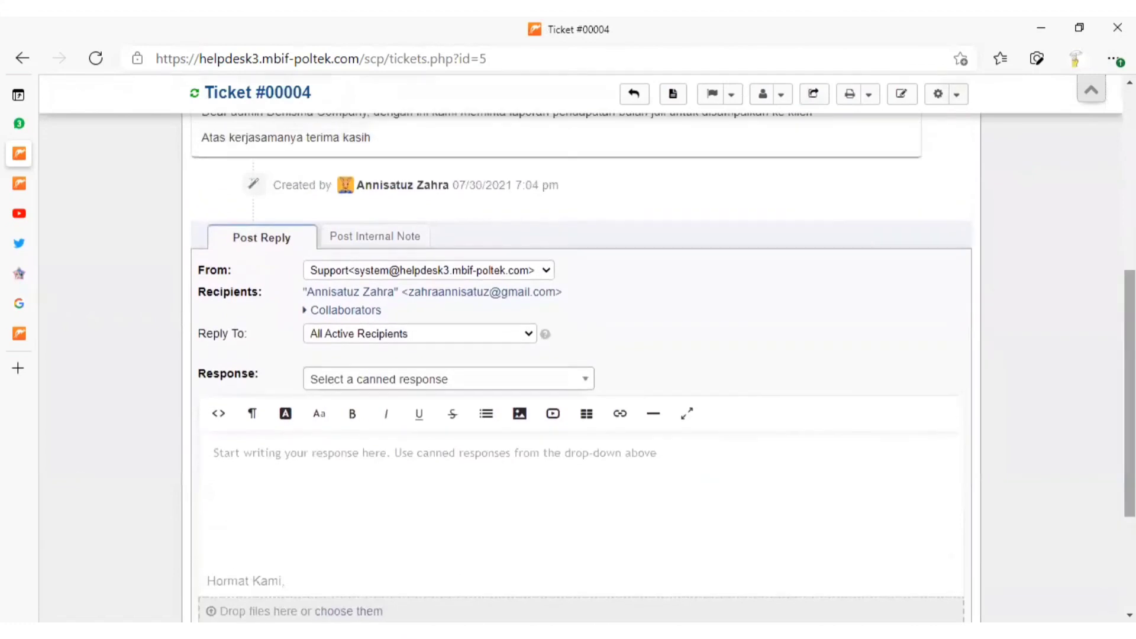
Begin the ticket reply with "Berikut kami lampirkan laporan pendapatan bulan Juli untuk dipergunakan sebaik-baiknya"
left_click(730, 467)
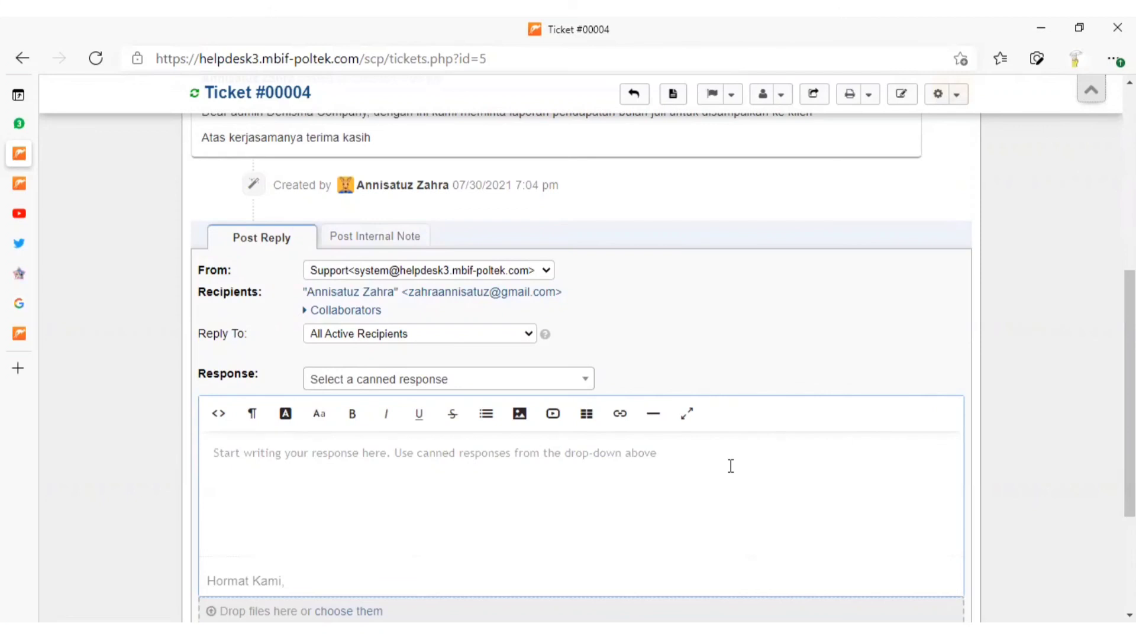
type("Berikut kami la")
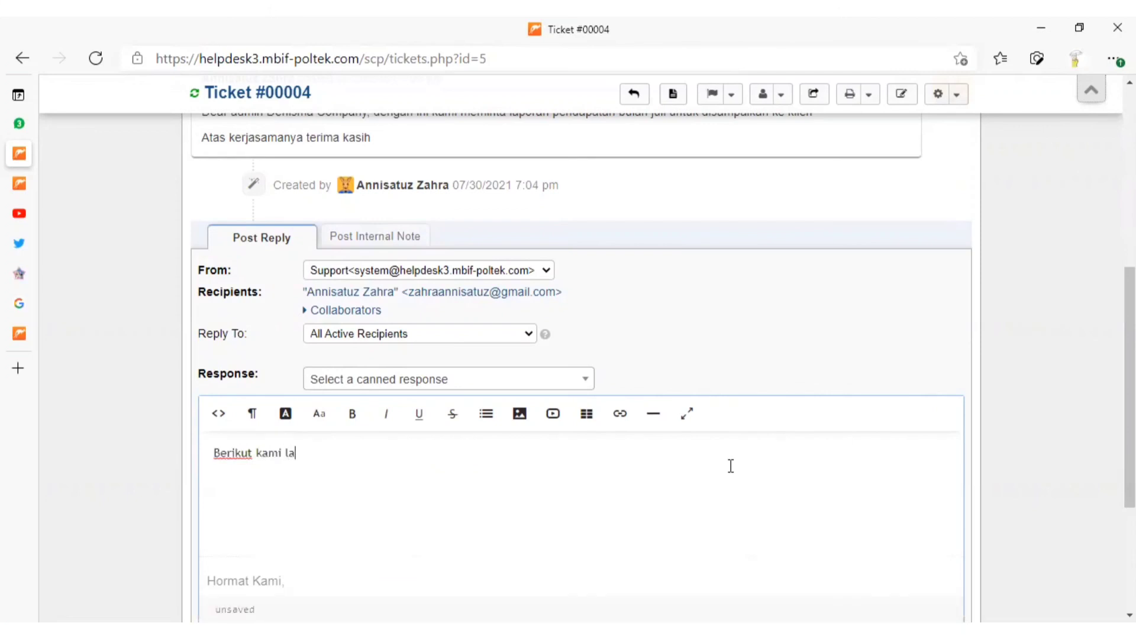
type("mpirkan laporan pendapat")
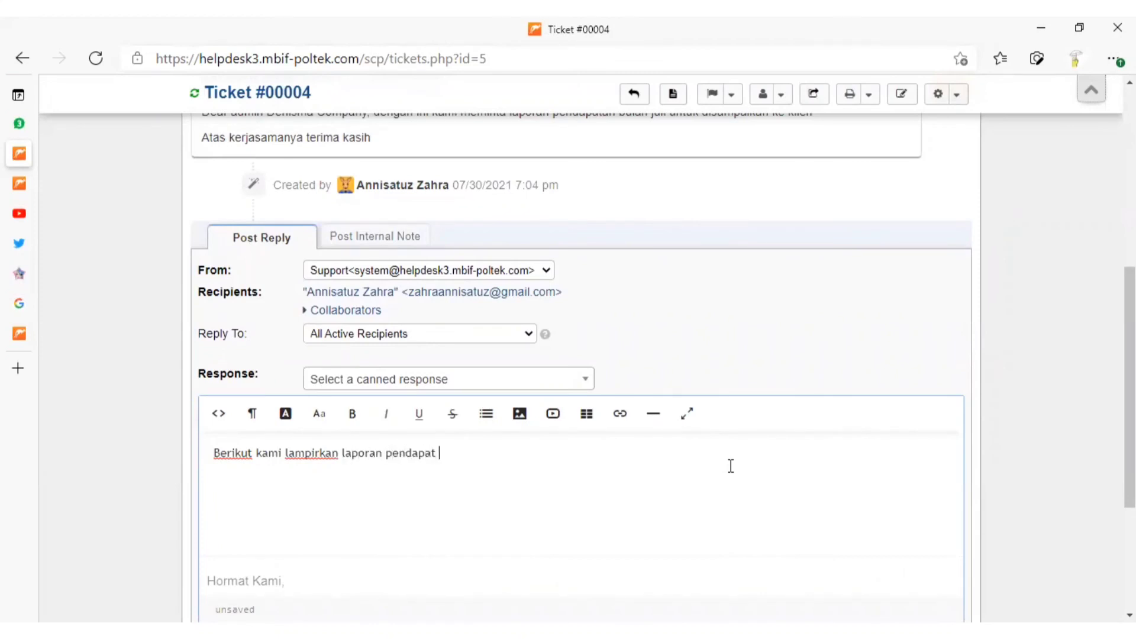
key("BackSpace")
type("an bulan Juli unt")
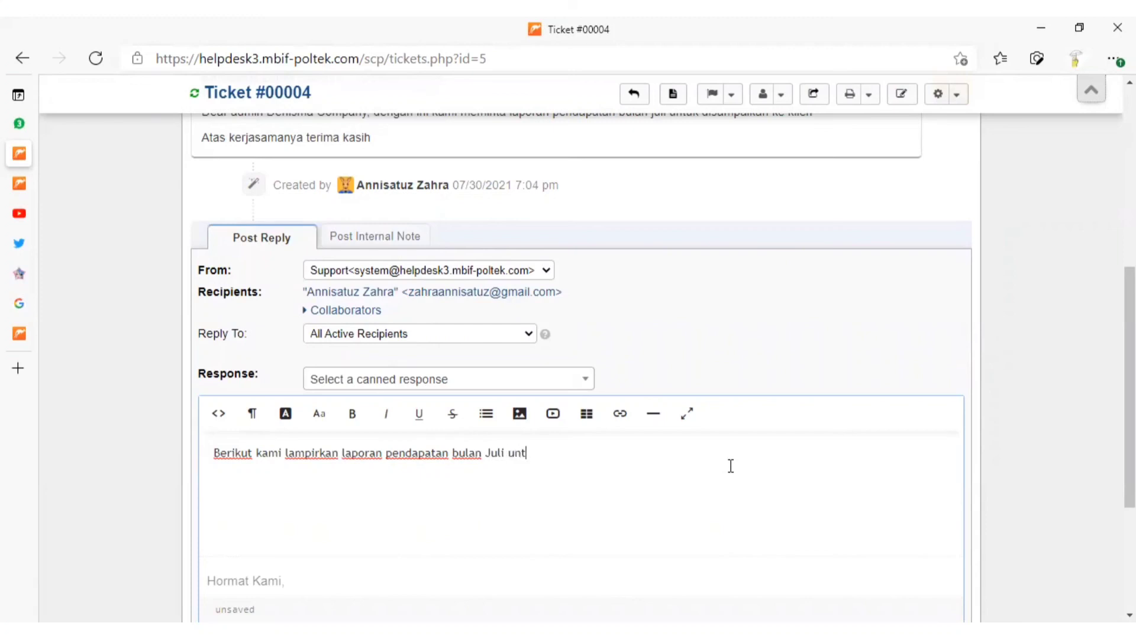
type("uk dipergunakan sebaik-ny")
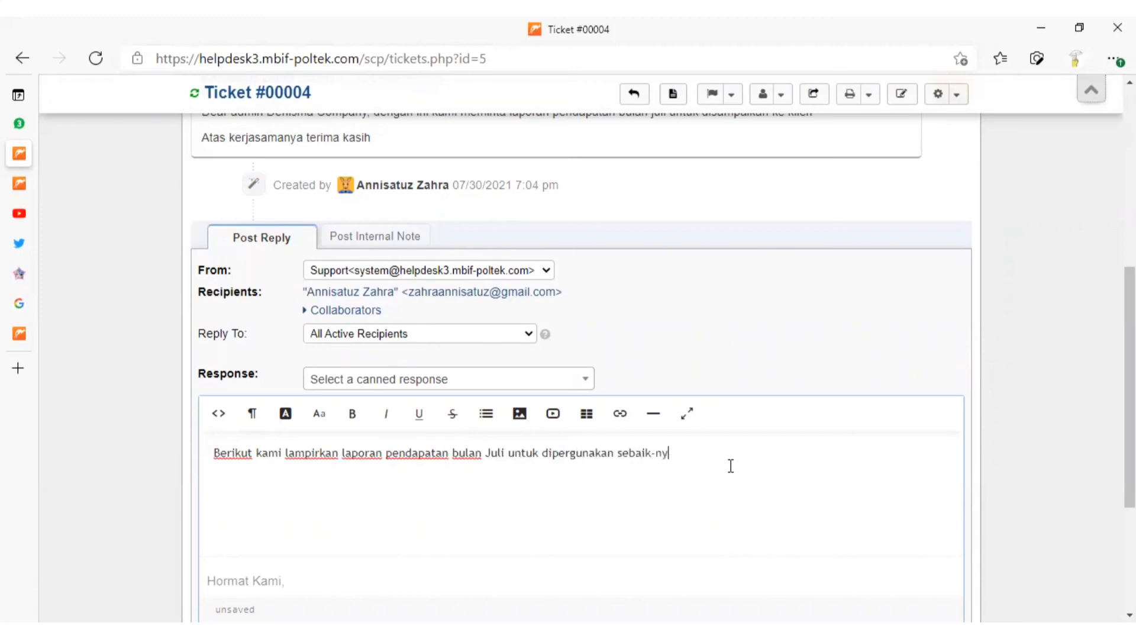
key("BackSpace")
key("BackSpace")
type("baiknya ")
type("Mohon tida")
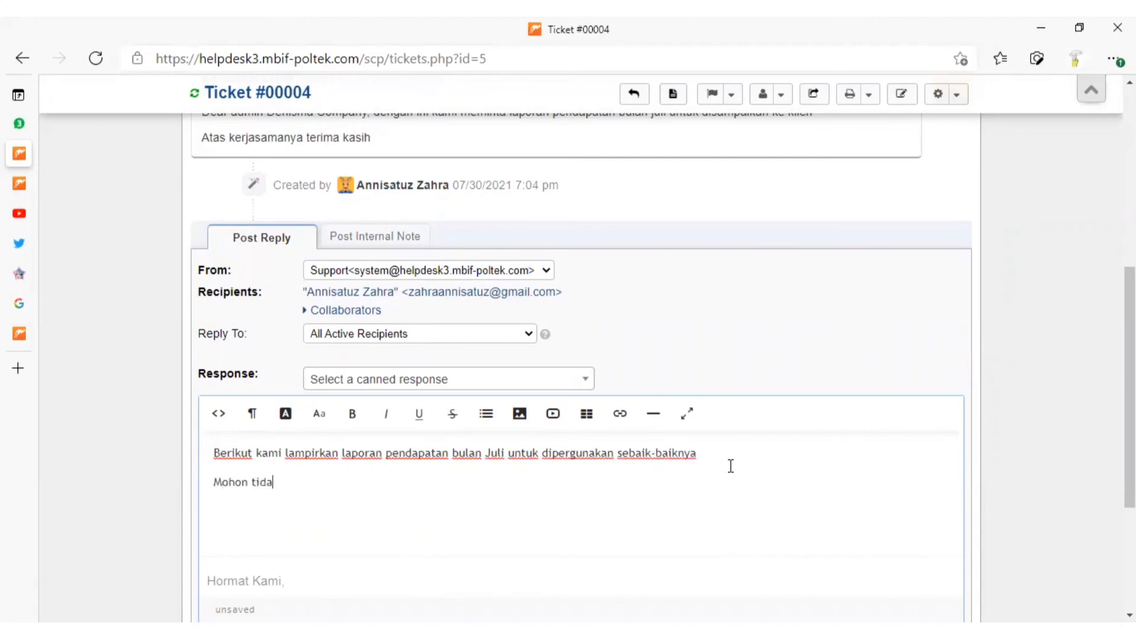
type(" membalas email ini")
Finish the reply text with the separate lines "Mohon tida membalas email ini" and "Terima Kasih."
key("Return")
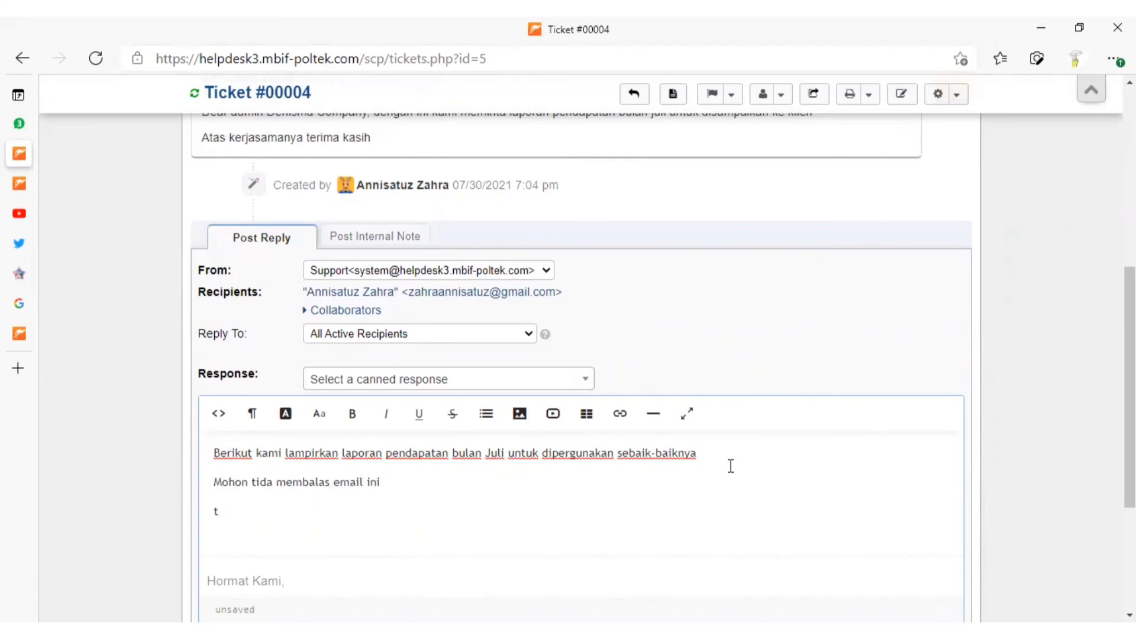
type("Terima Kasih.")
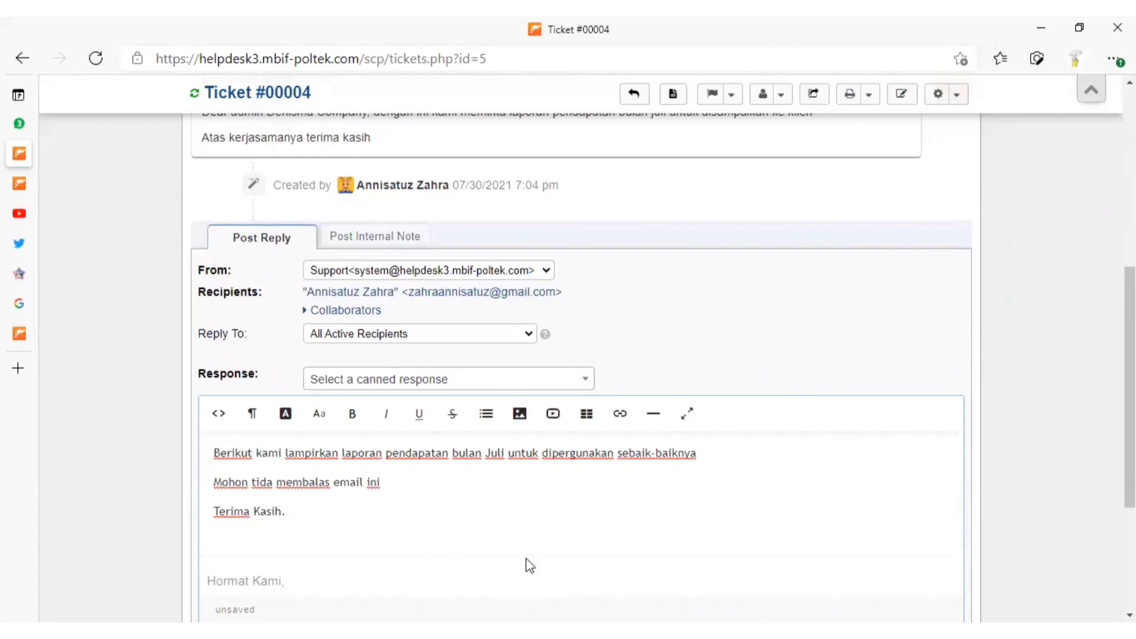
left_click(520, 581)
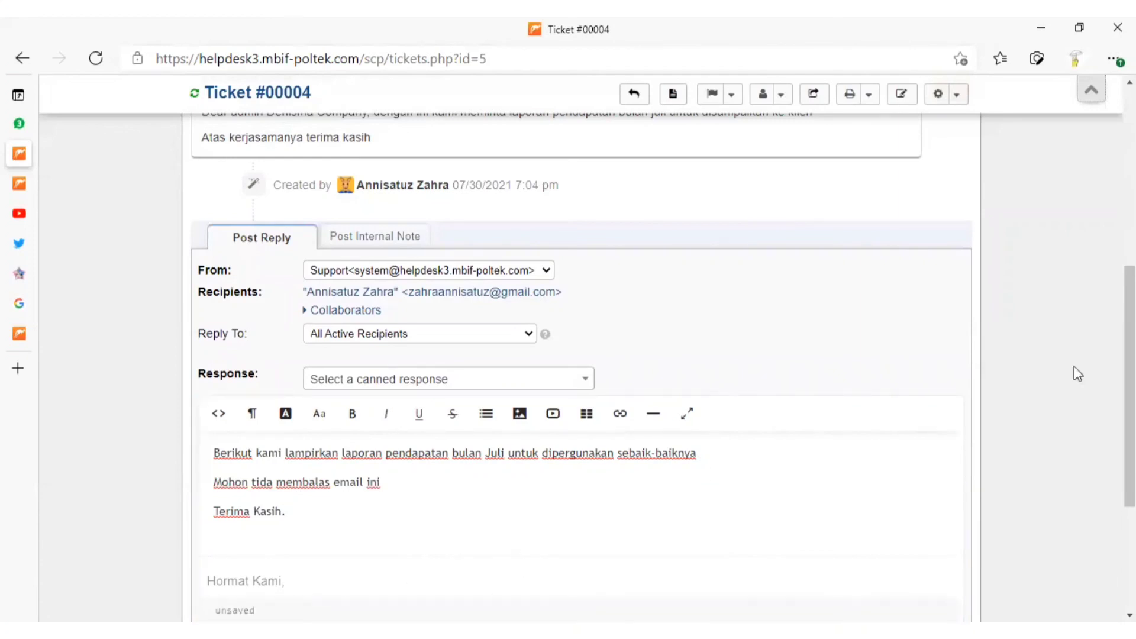
Attach the file PENGAJUAN PEMBAYARAN.xlsx from the Downloads folder to the ticket reply
scroll(1075, 373, "down", 3)
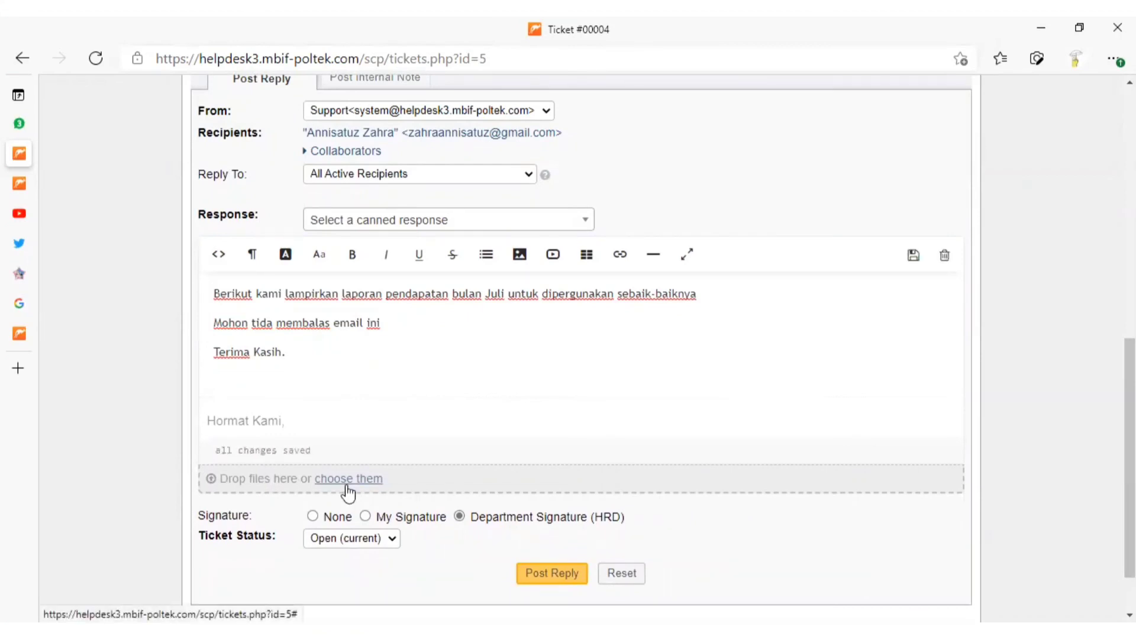
left_click(348, 484)
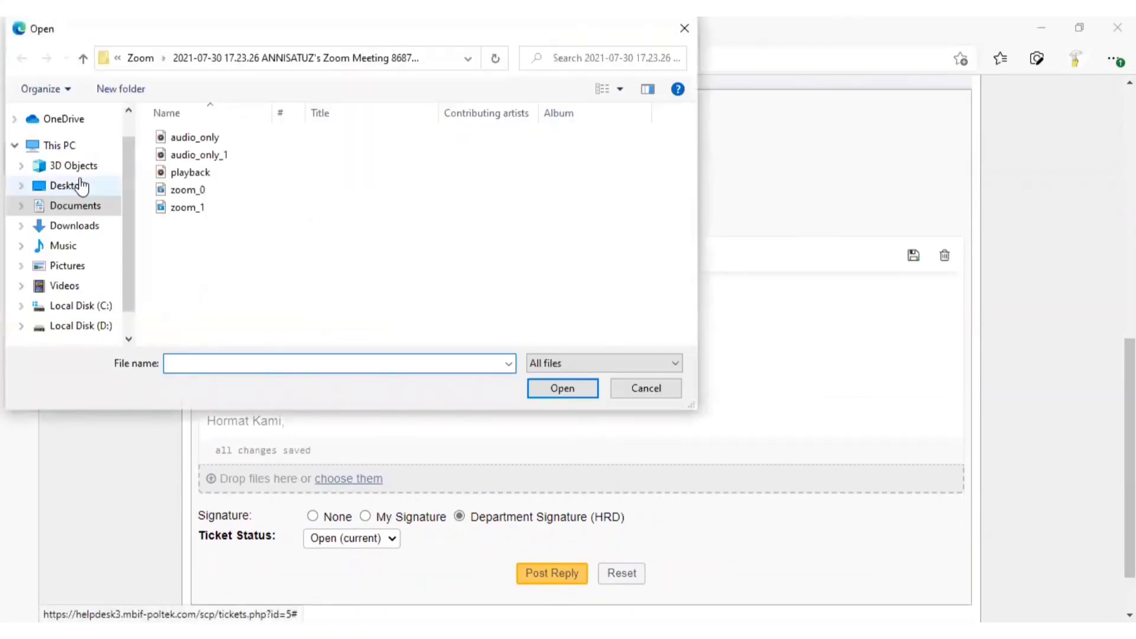
left_click(101, 228)
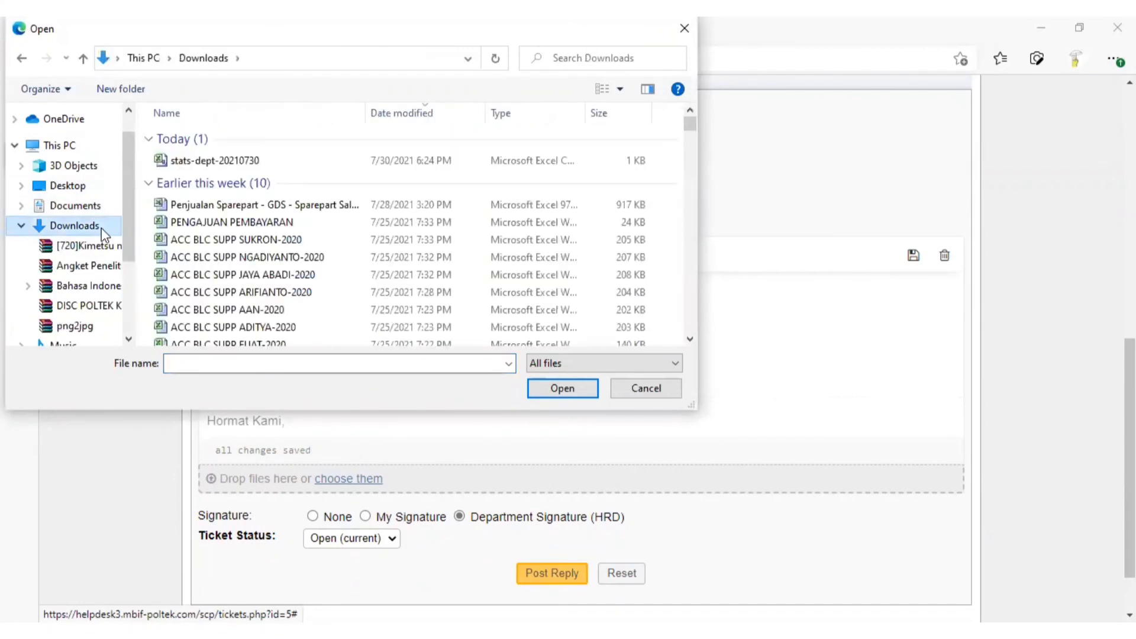
left_click(342, 223)
left_click(574, 394)
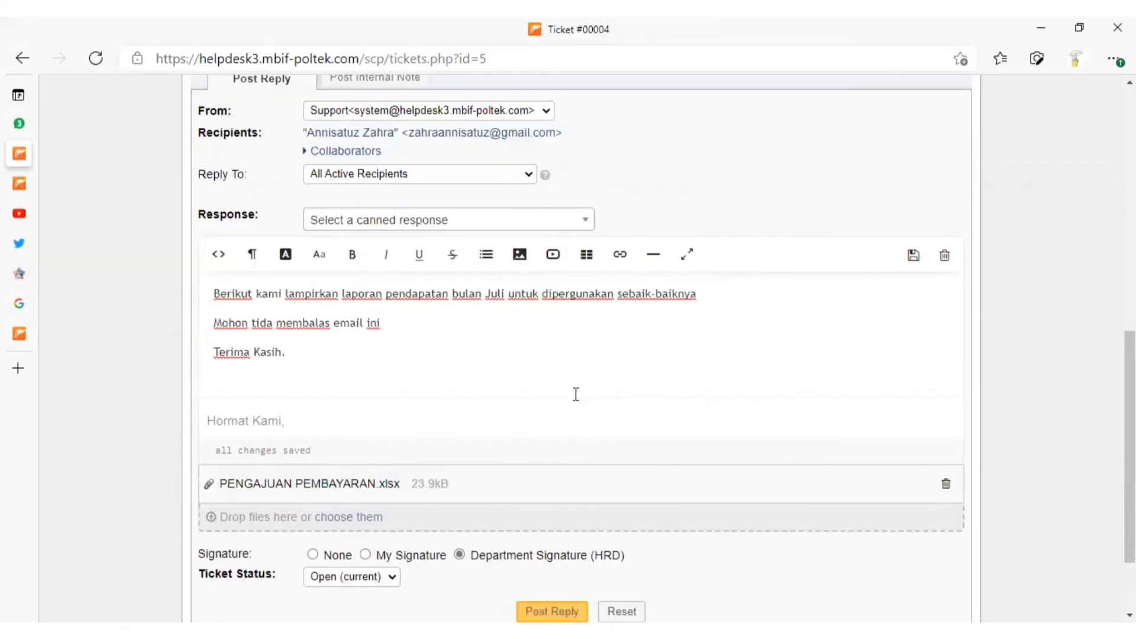
Set the ticket status to Closed and post the reply
left_click(380, 584)
left_click(350, 554)
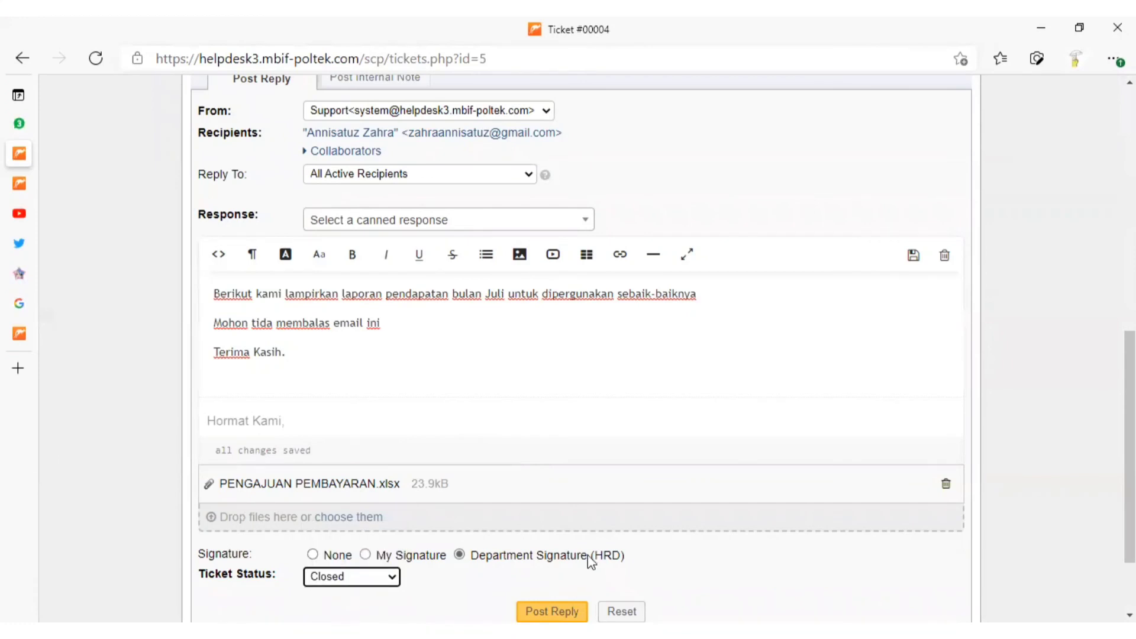
scroll(784, 556, "down", 3)
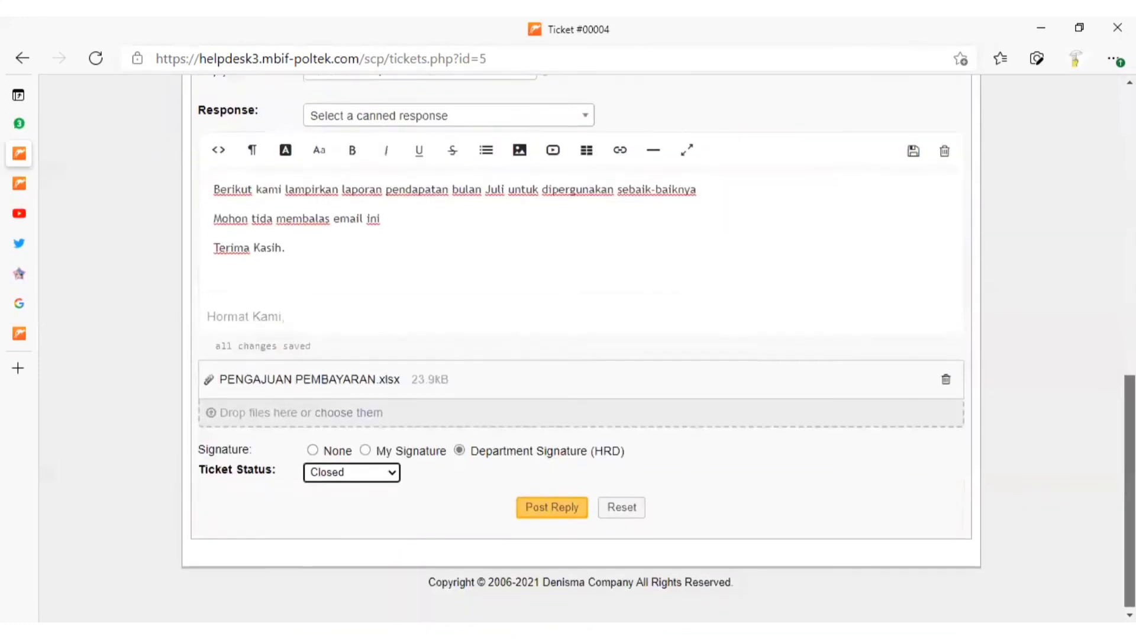
left_click(555, 516)
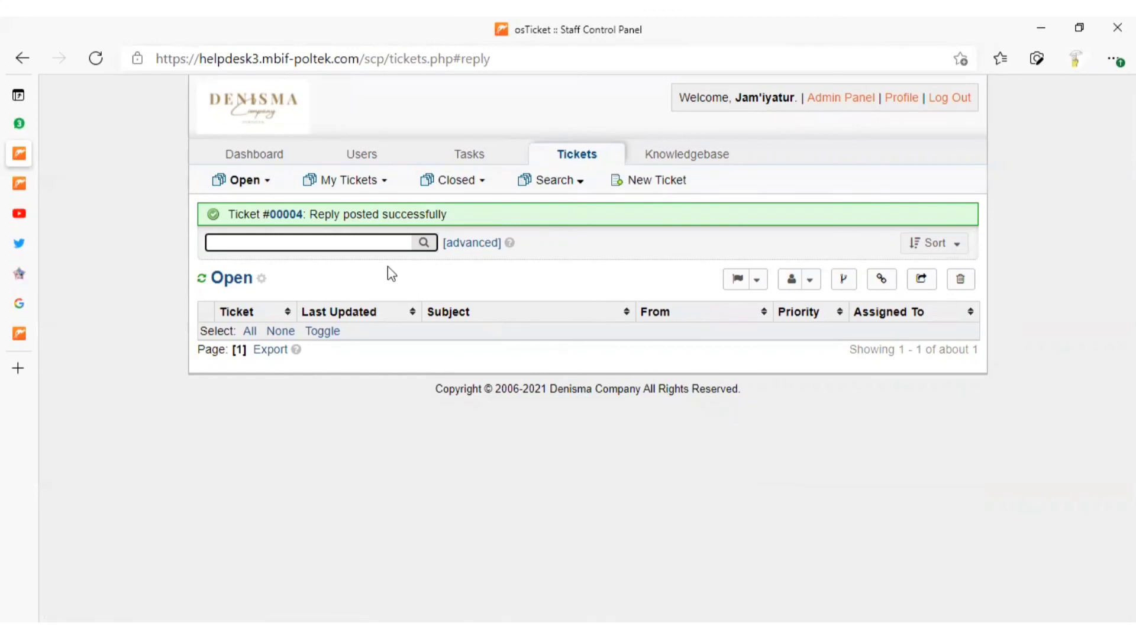
Review the ticket activity chart and statistics on the staff dashboard after the reply
left_click(250, 163)
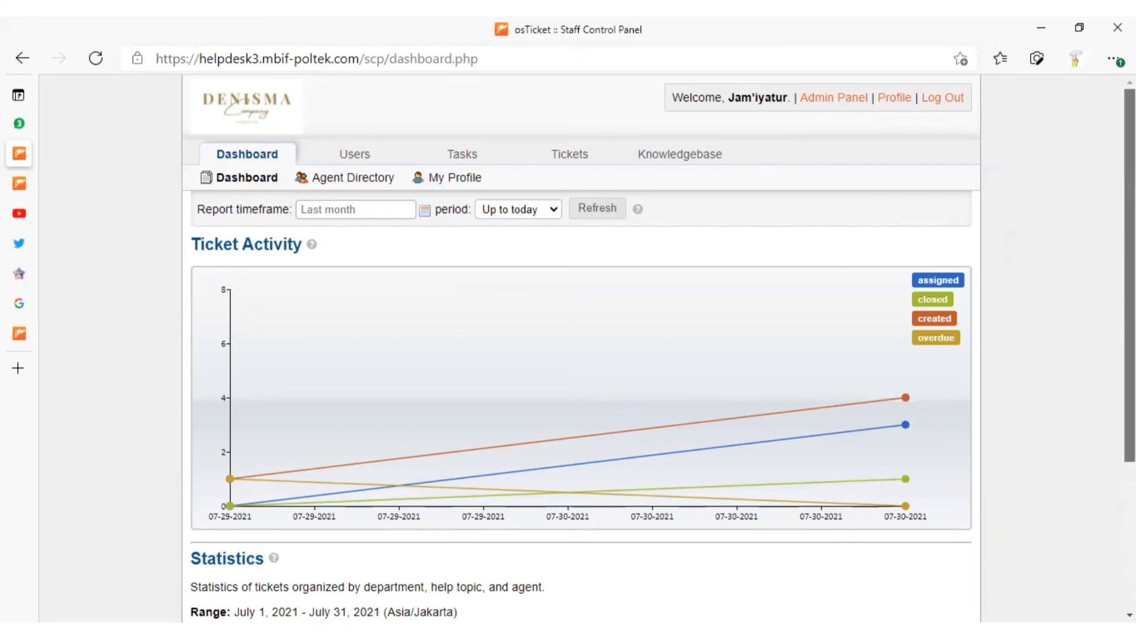
scroll(1130, 355, "down", 4)
scroll(581, 349, "up", 3)
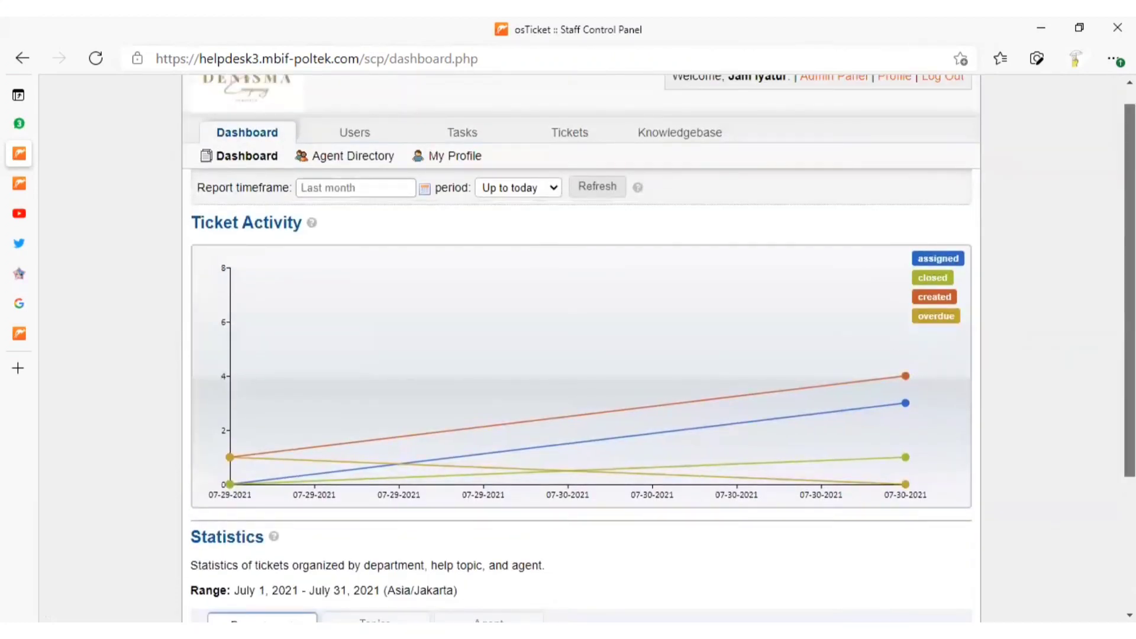
scroll(581, 350, "up", 1)
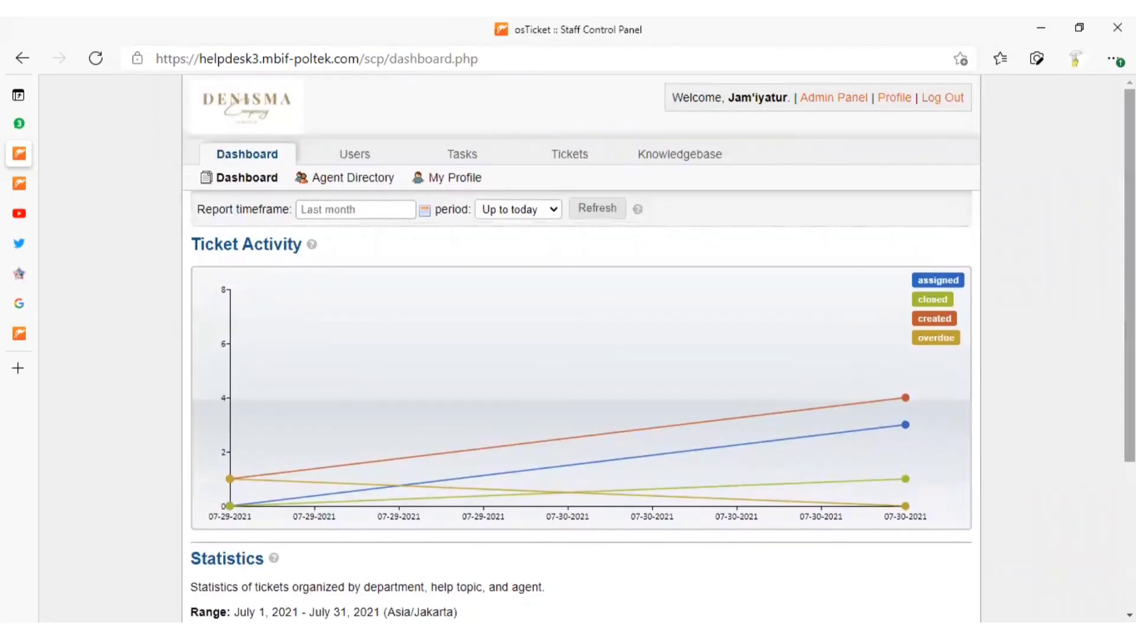